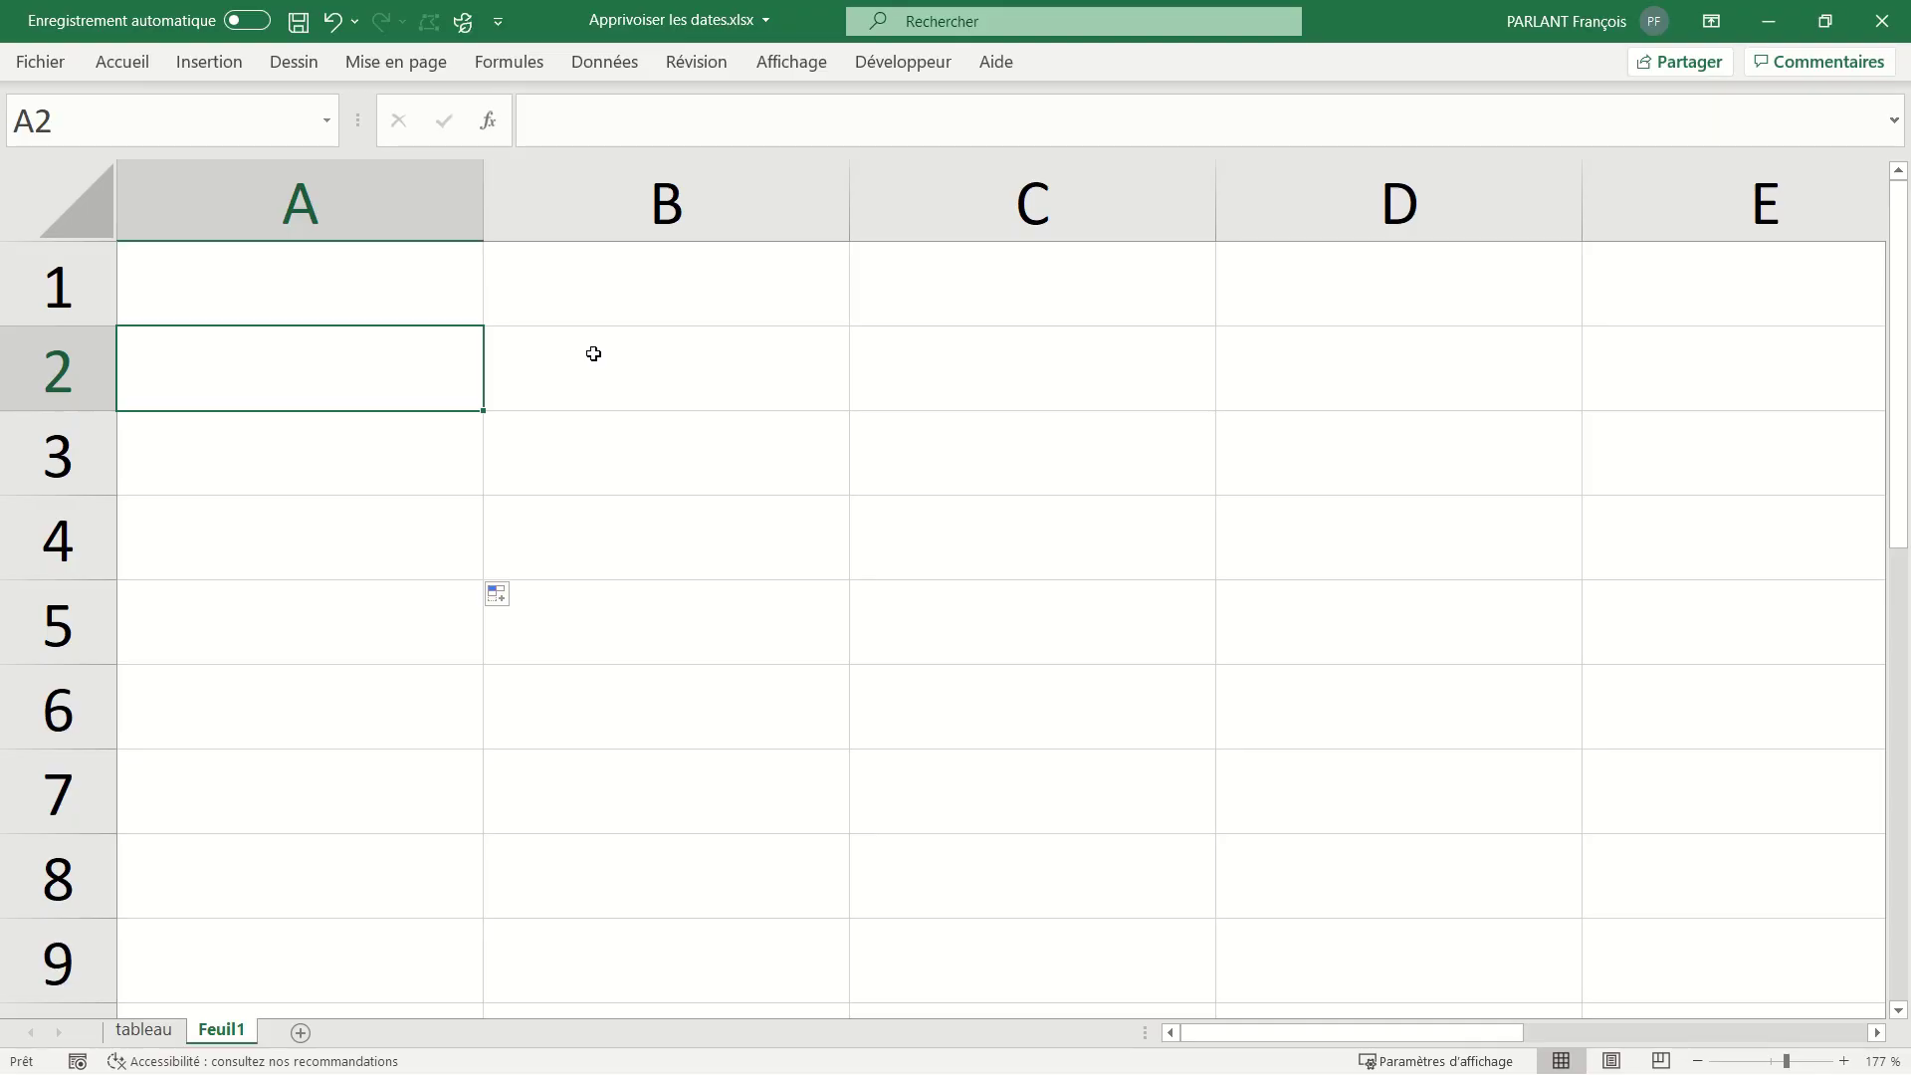
# Enter the heading "aujourd'hui" in cell A2.
pyautogui.write('au')
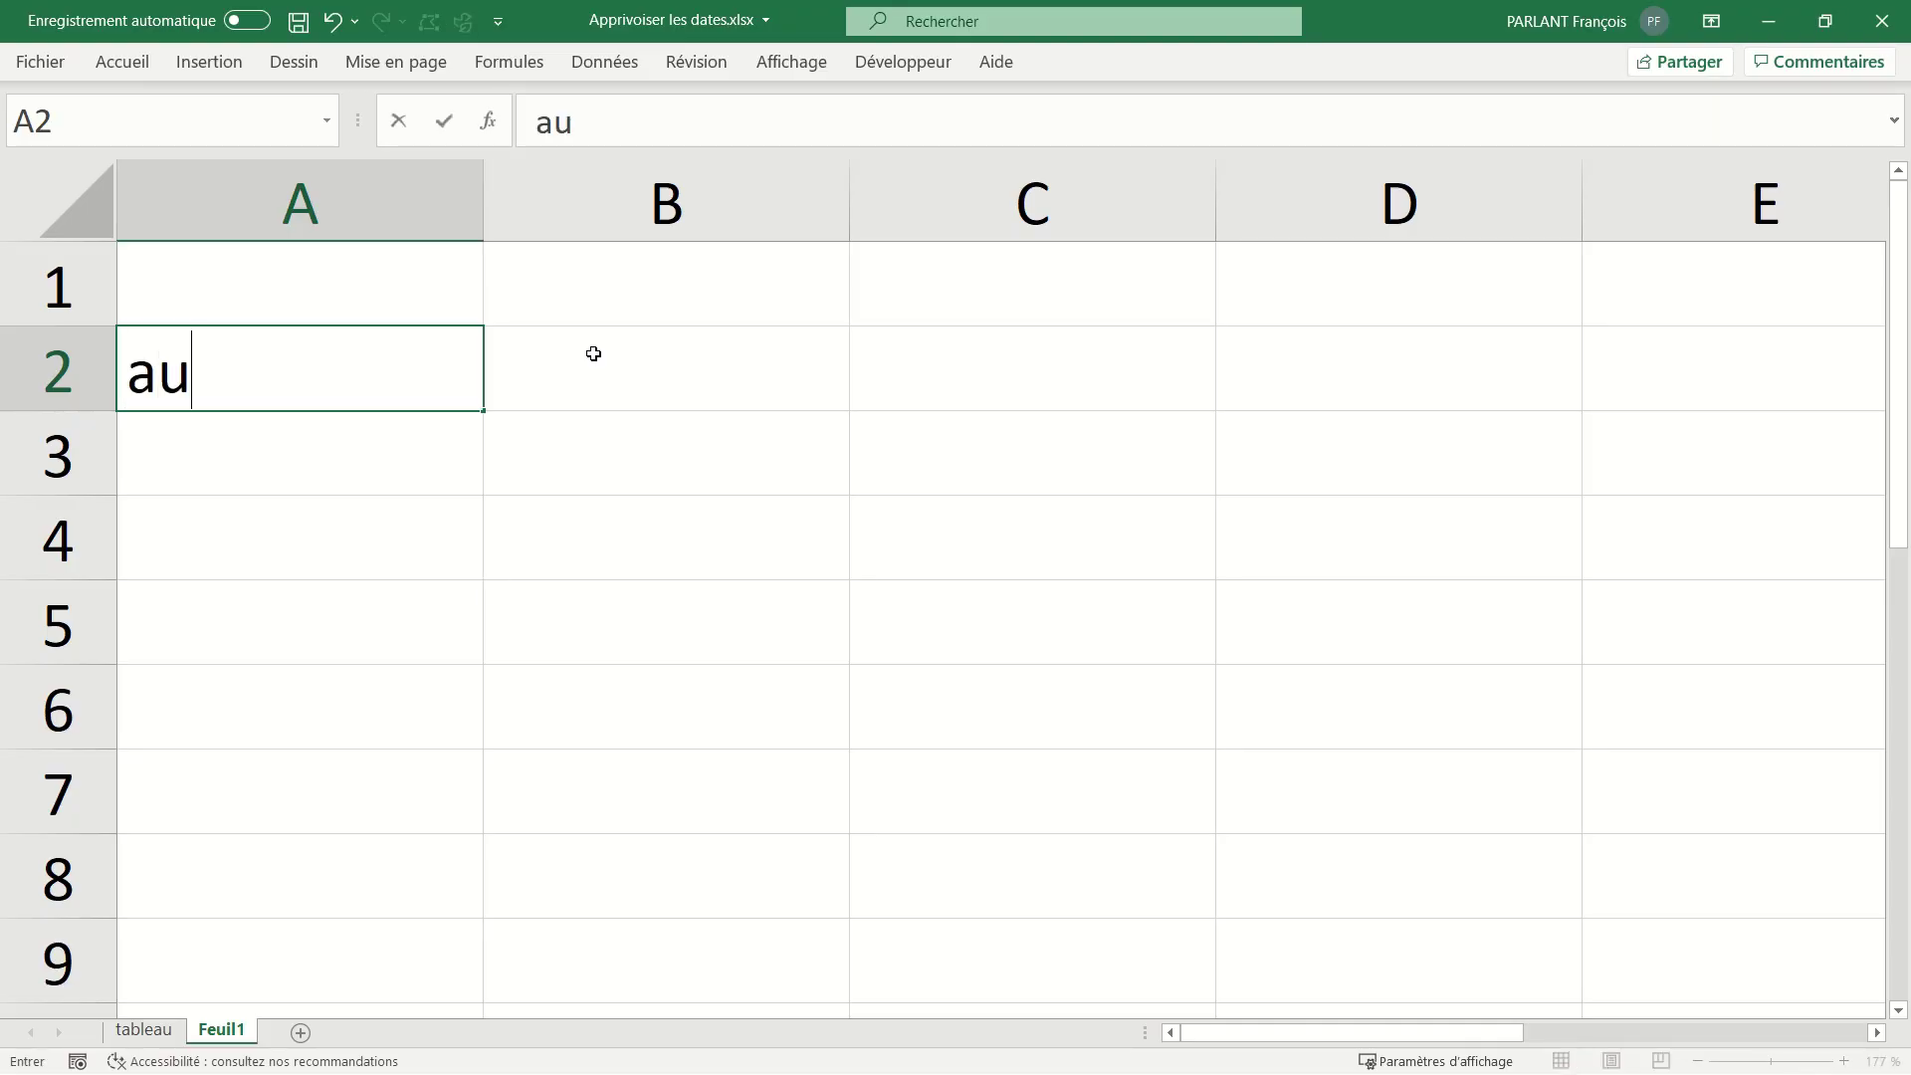
pyautogui.write("jourd'h")
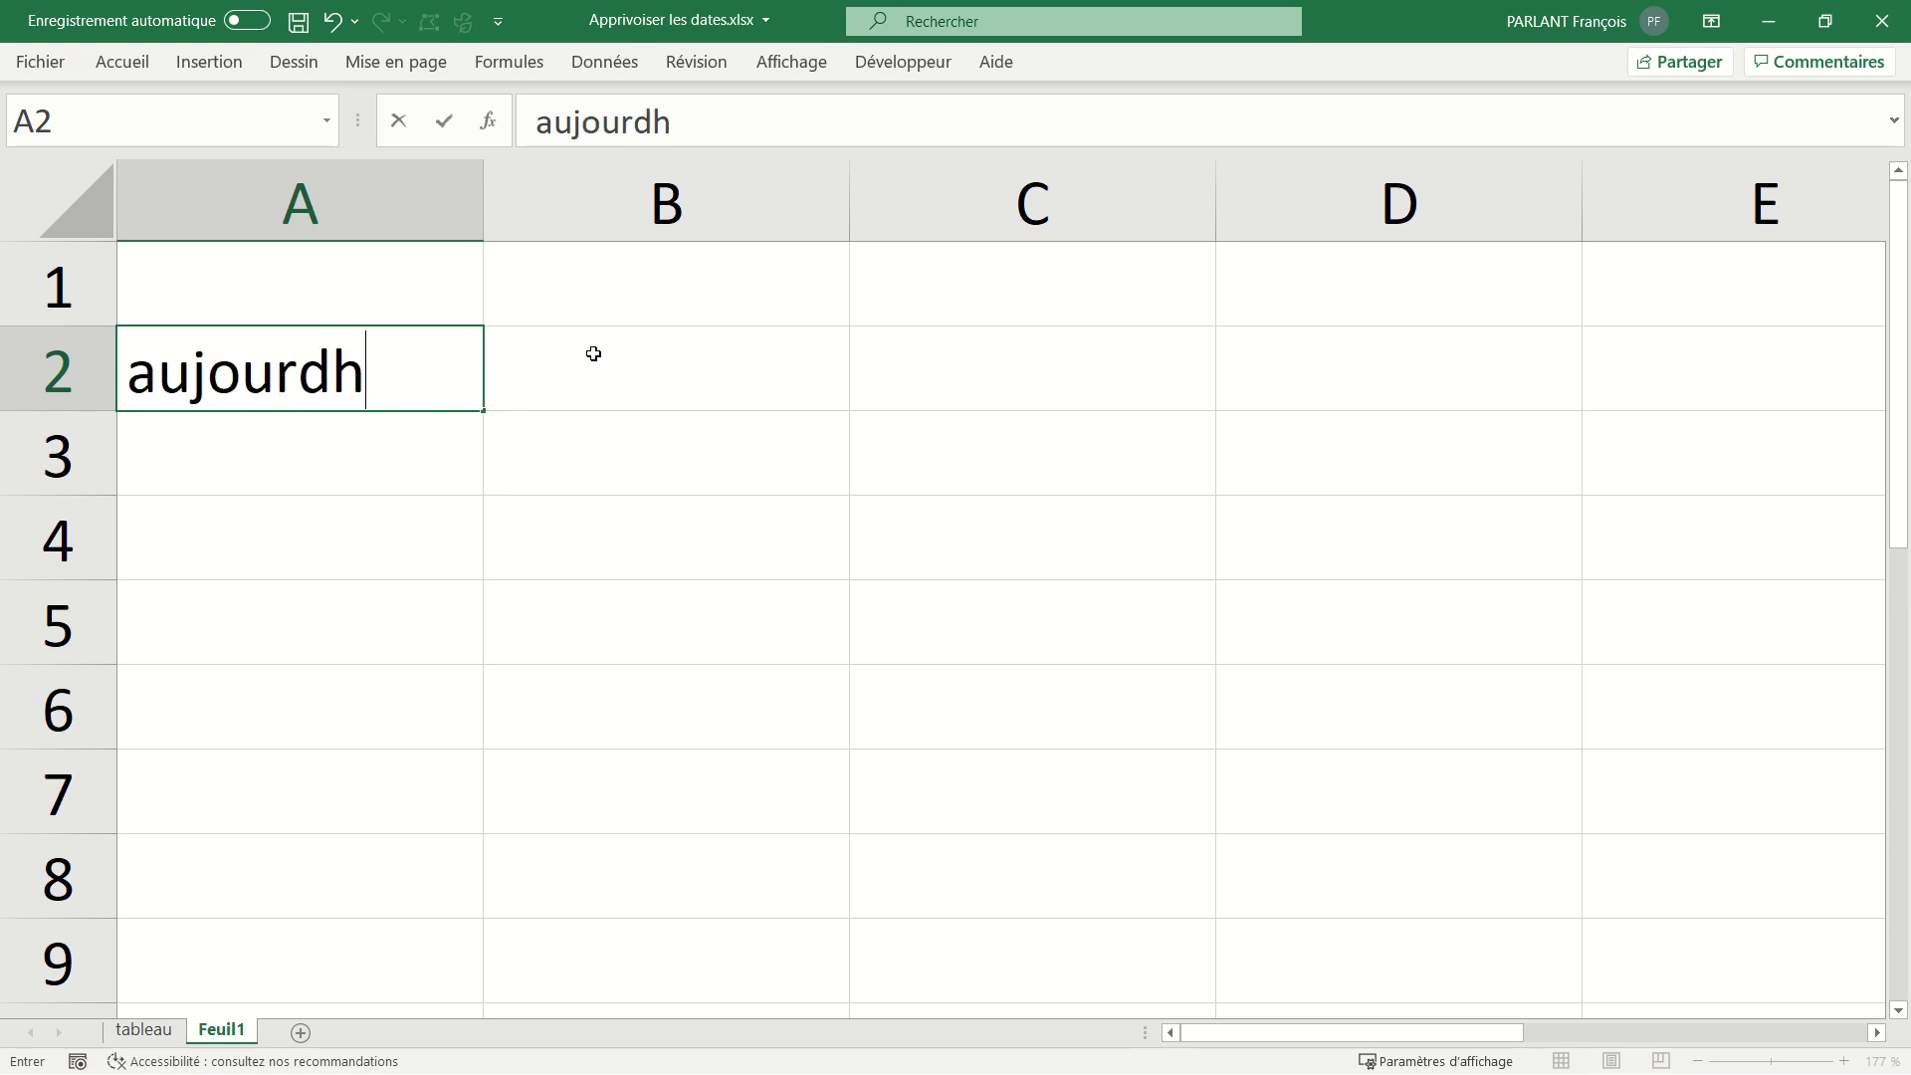
pyautogui.press('BackSpace')
pyautogui.write("'hui")
pyautogui.press('Return')
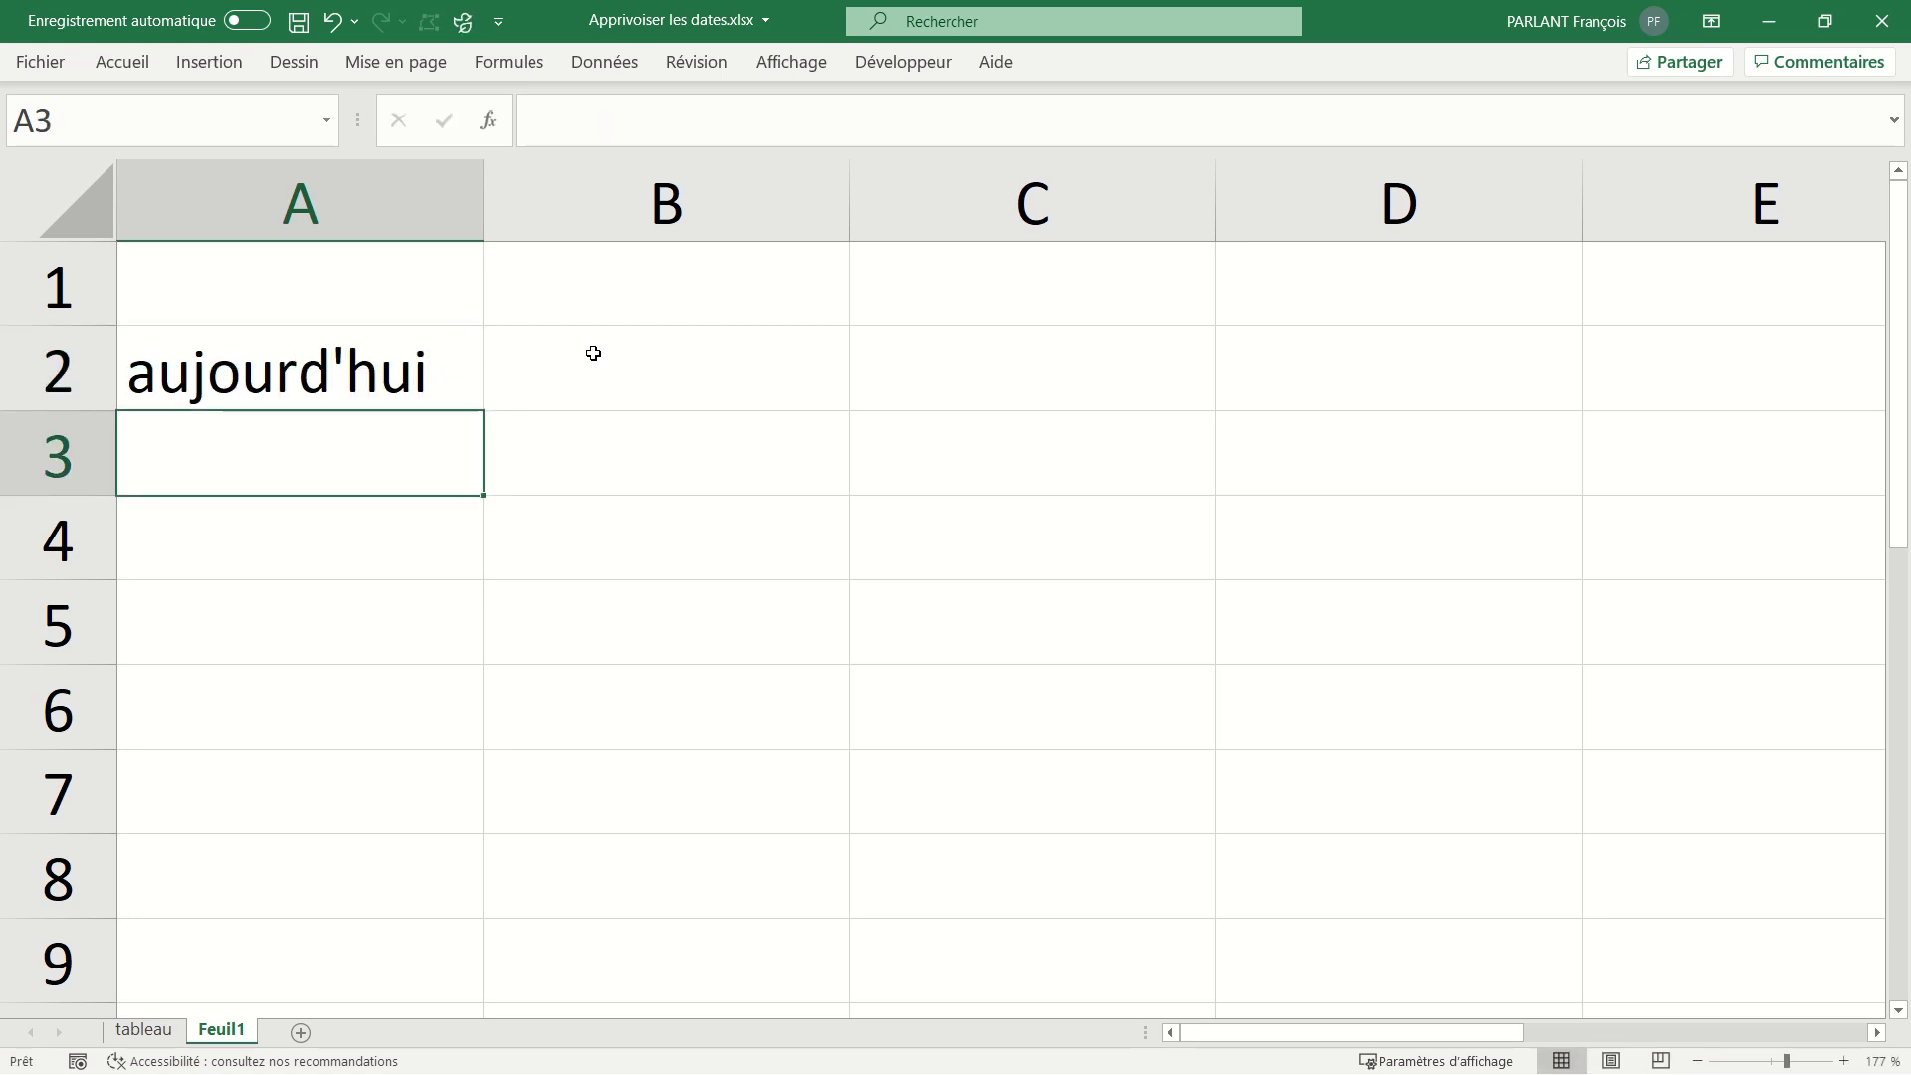
# Enter the current date in cell A3 with the formula =AUJOURDHUI().
pyautogui.write('=au')
pyautogui.press('Tab')
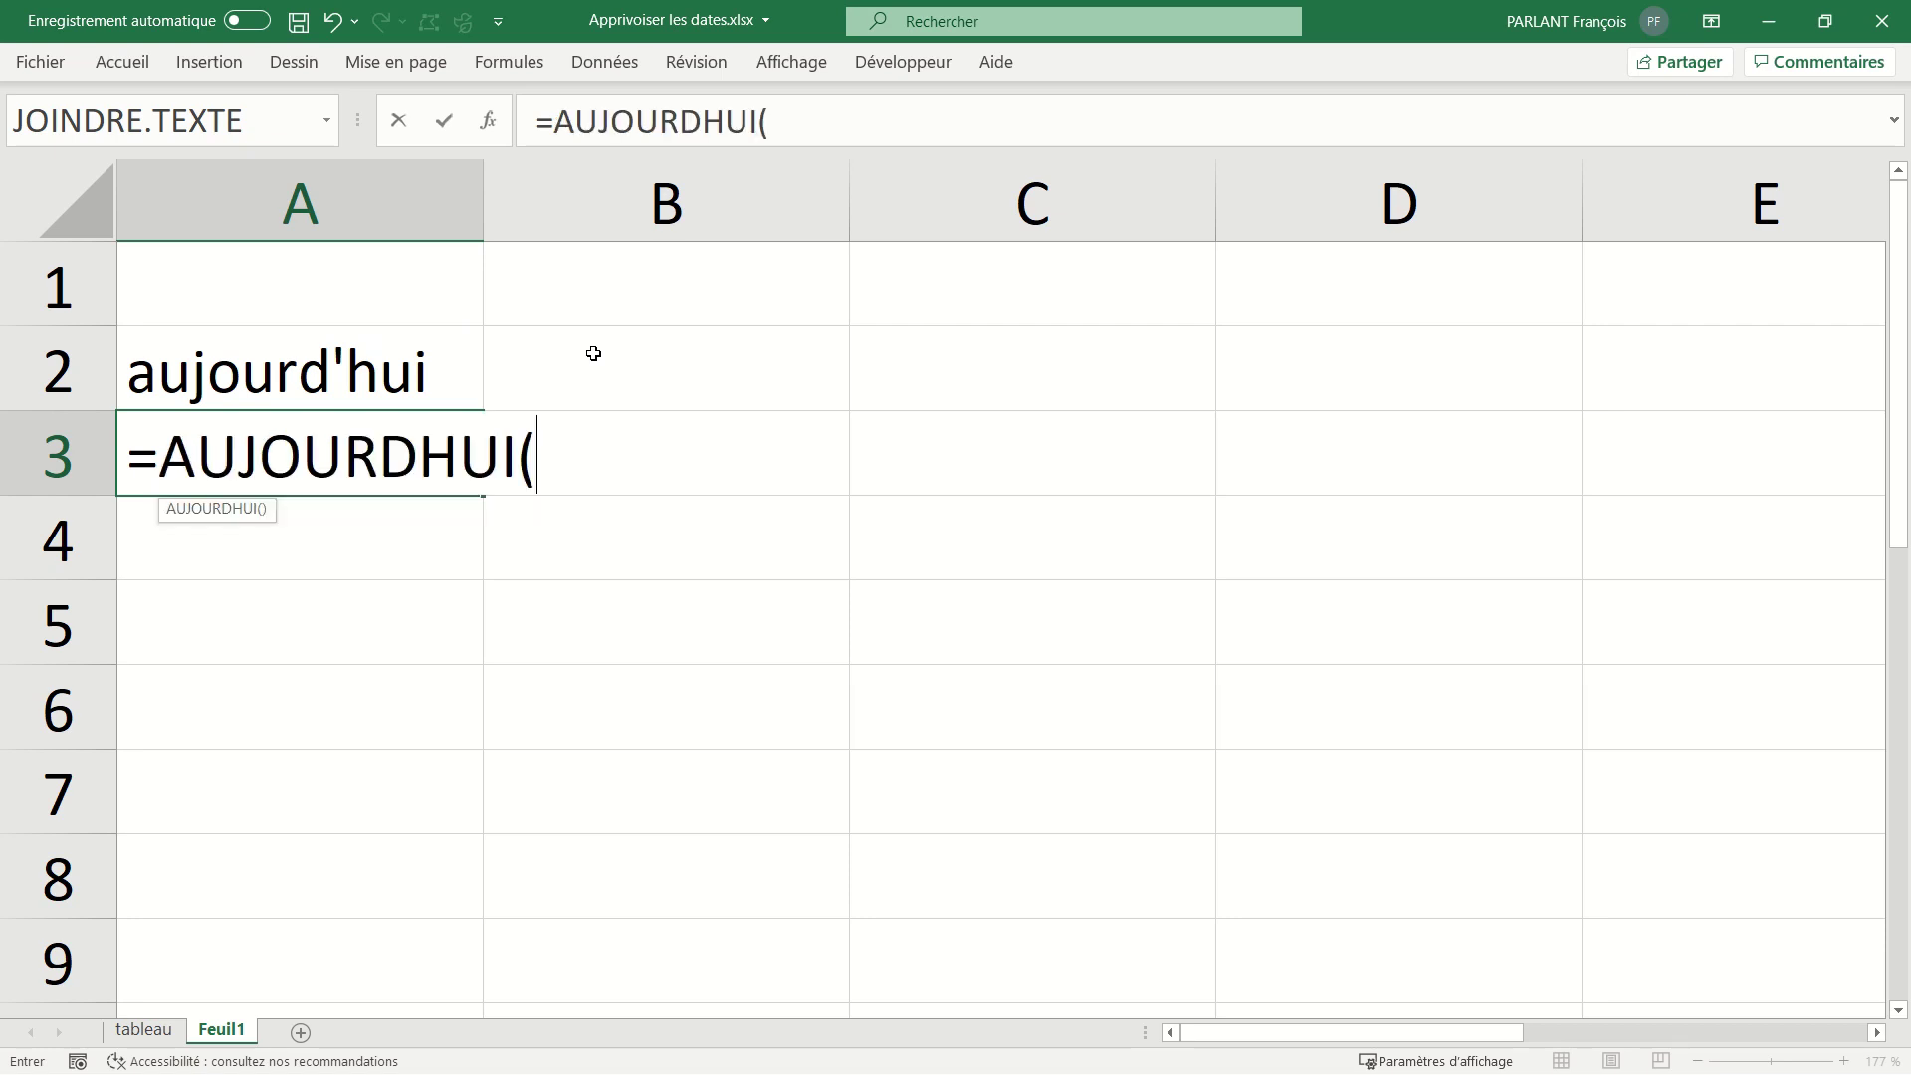
pyautogui.write(')')
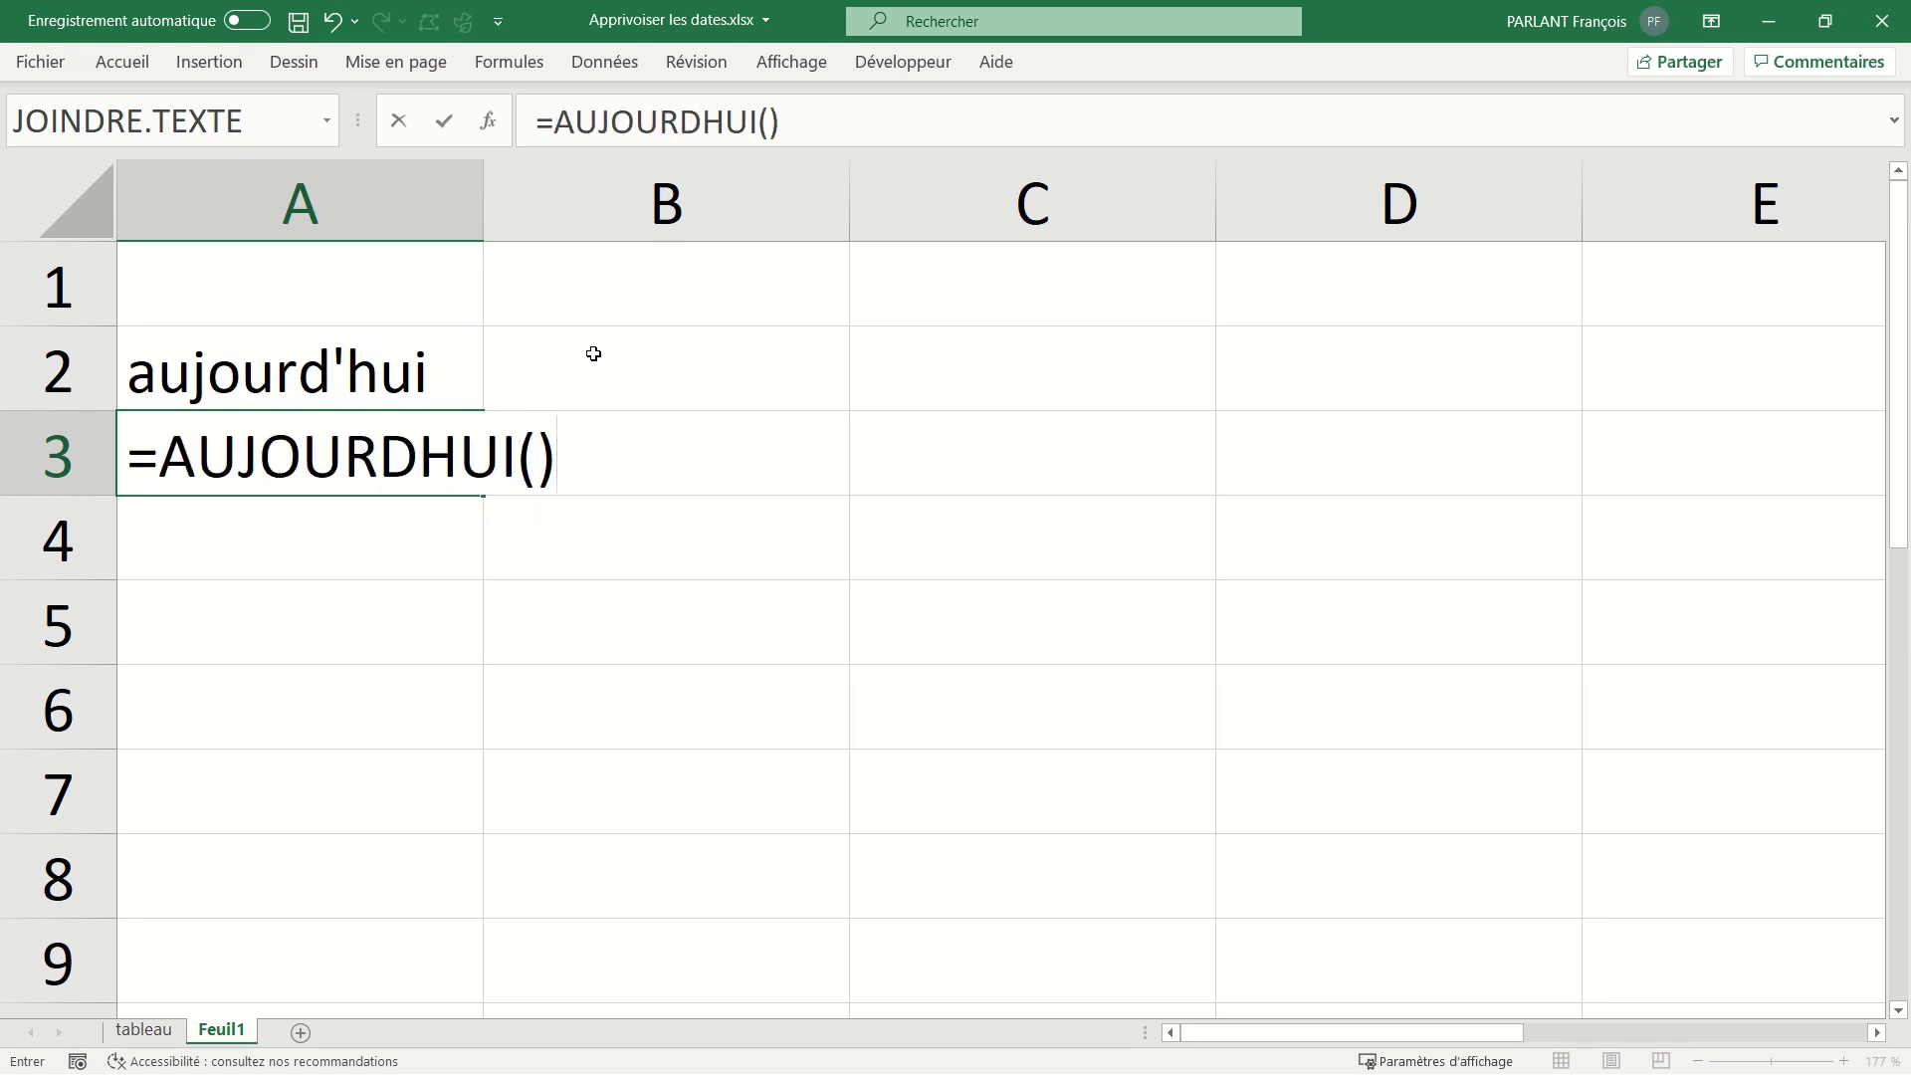
pyautogui.press('Return')
pyautogui.click(421, 467)
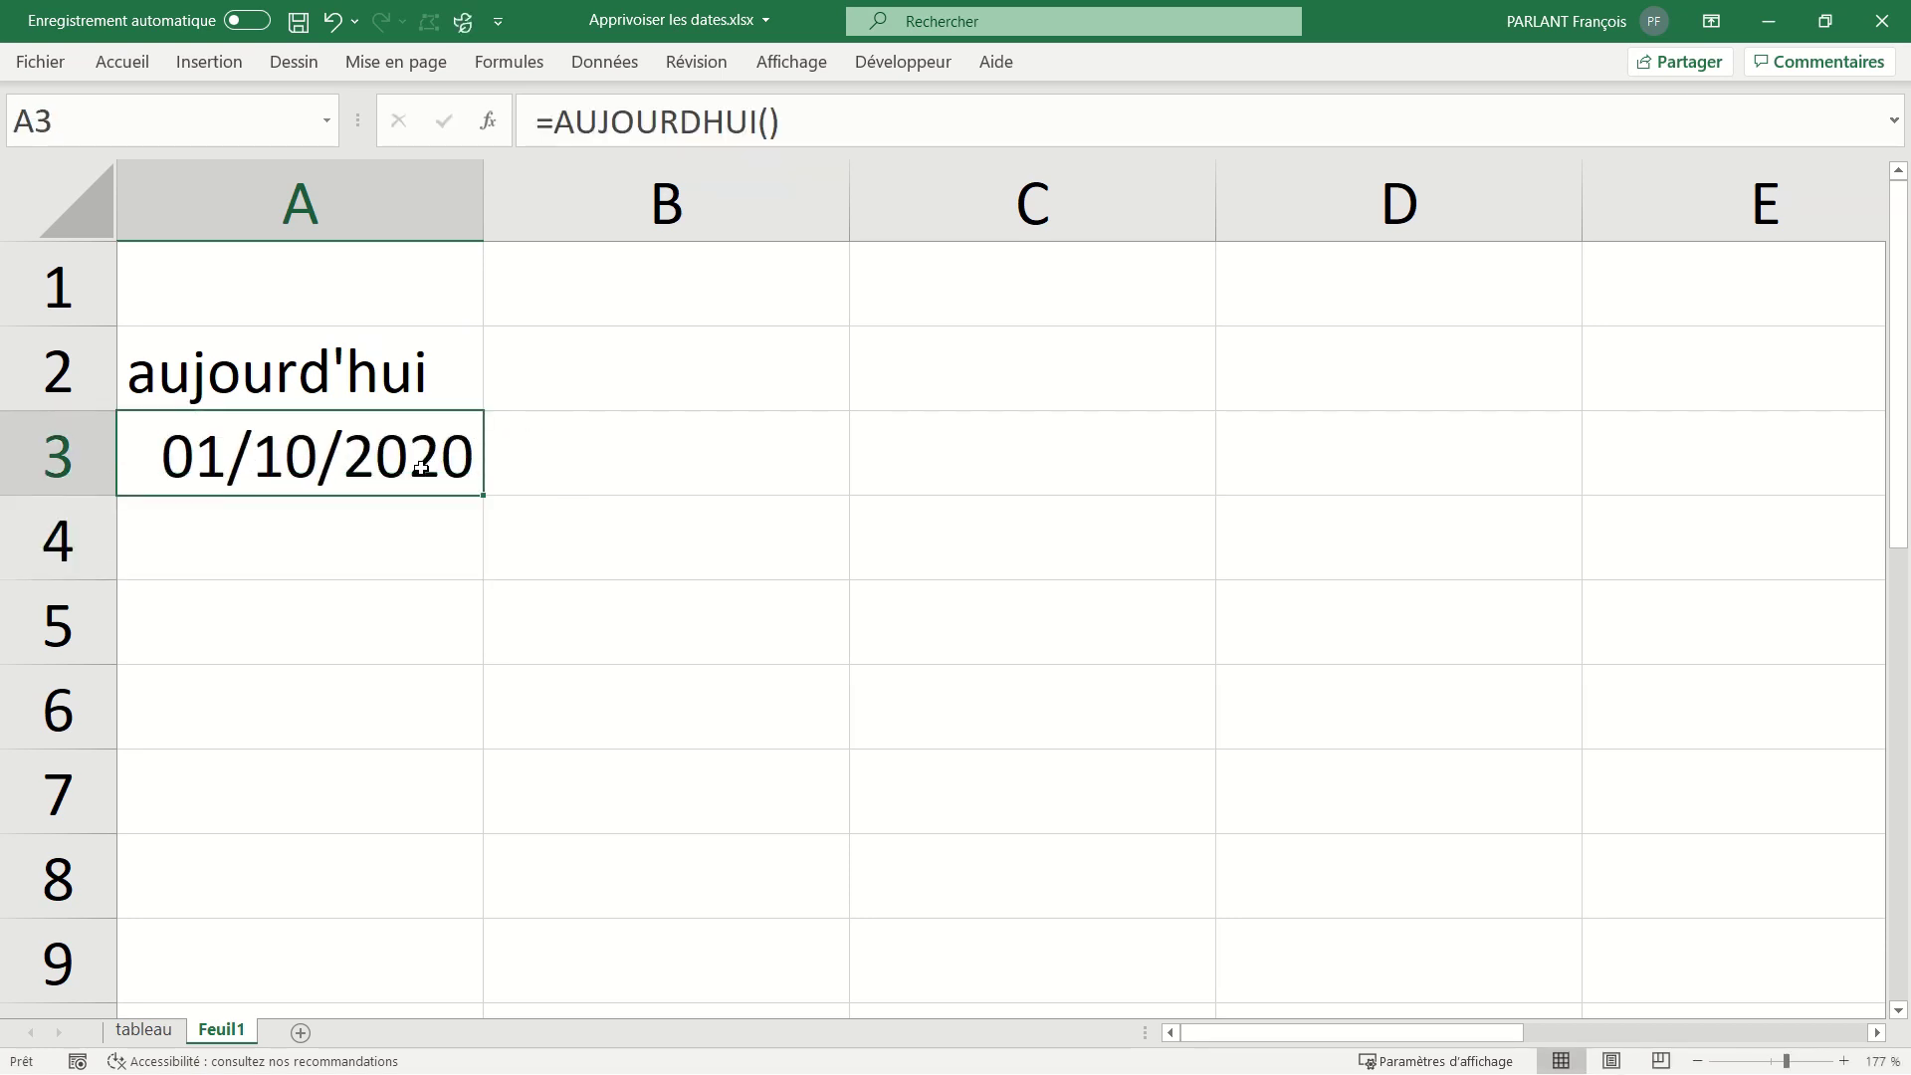
# Enter the heading "st valentin" in cell B2.
pyautogui.click(597, 396)
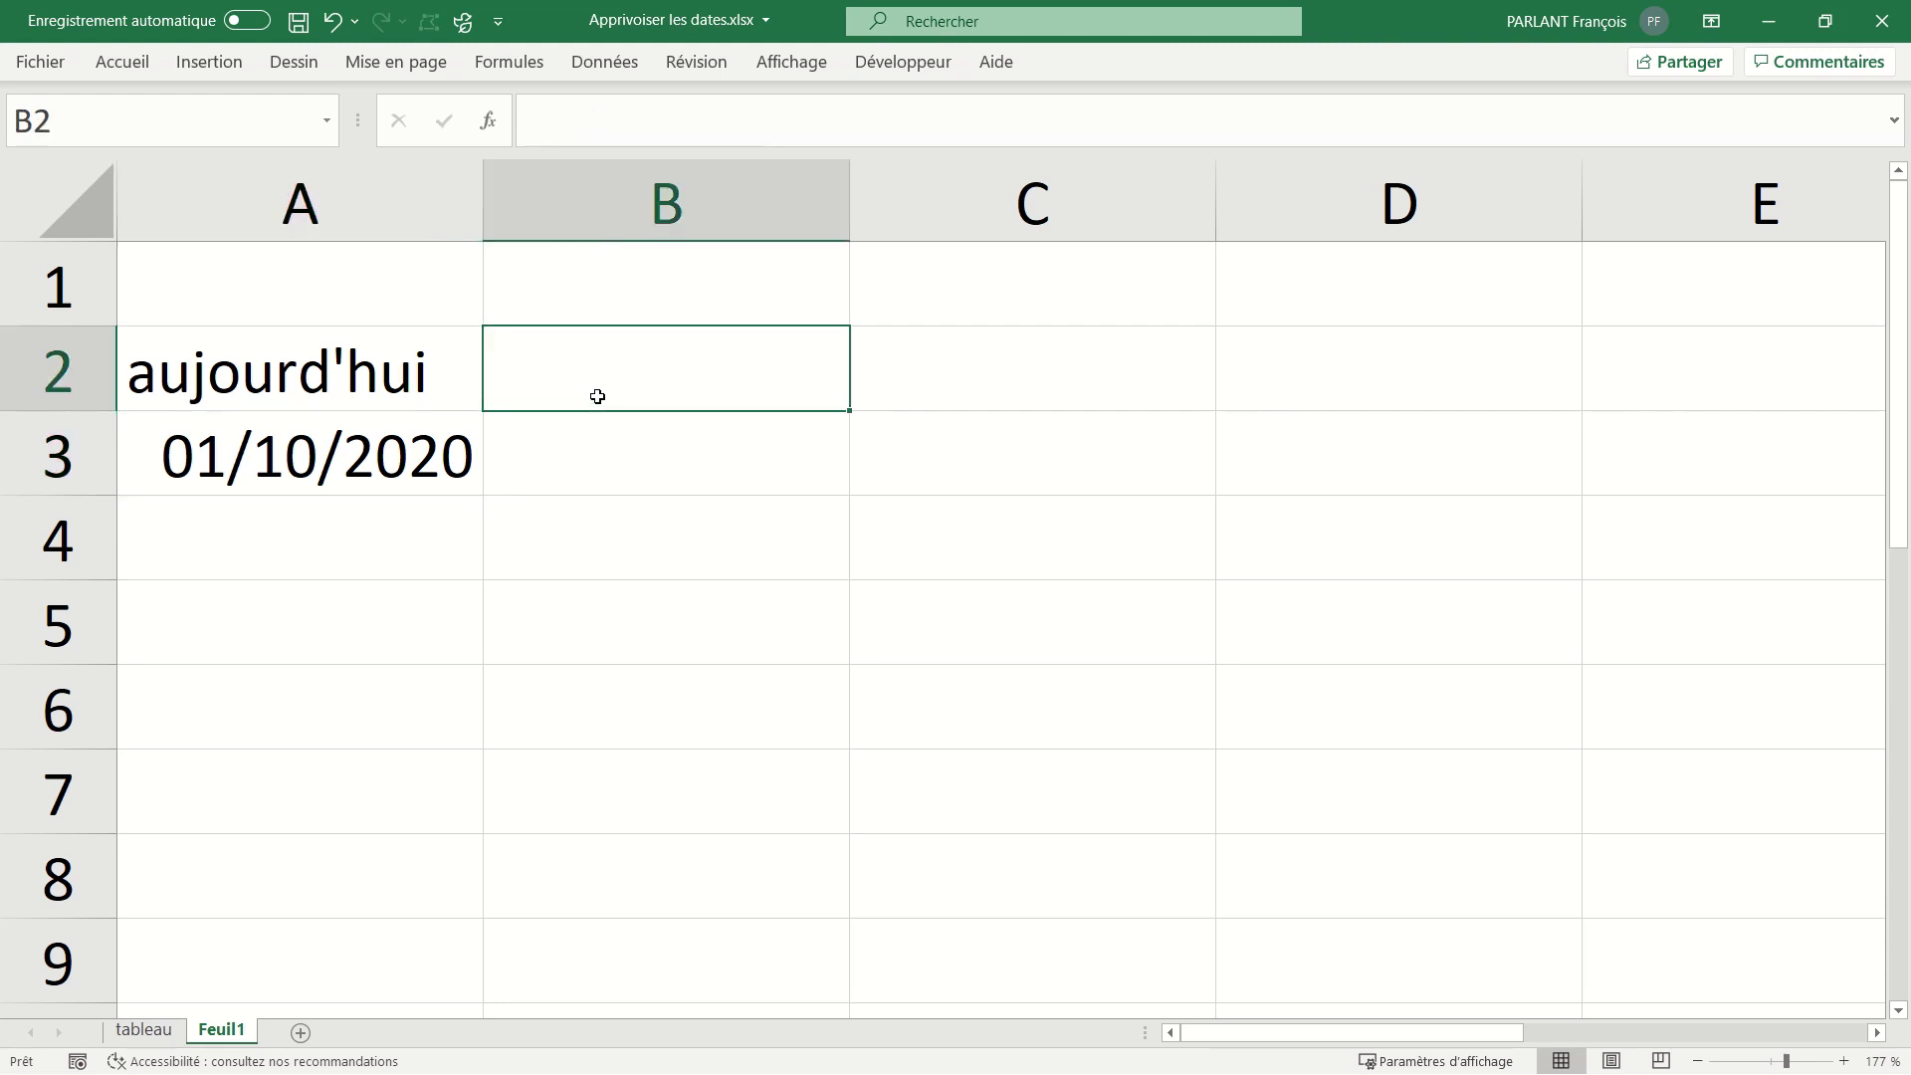
pyautogui.write('st')
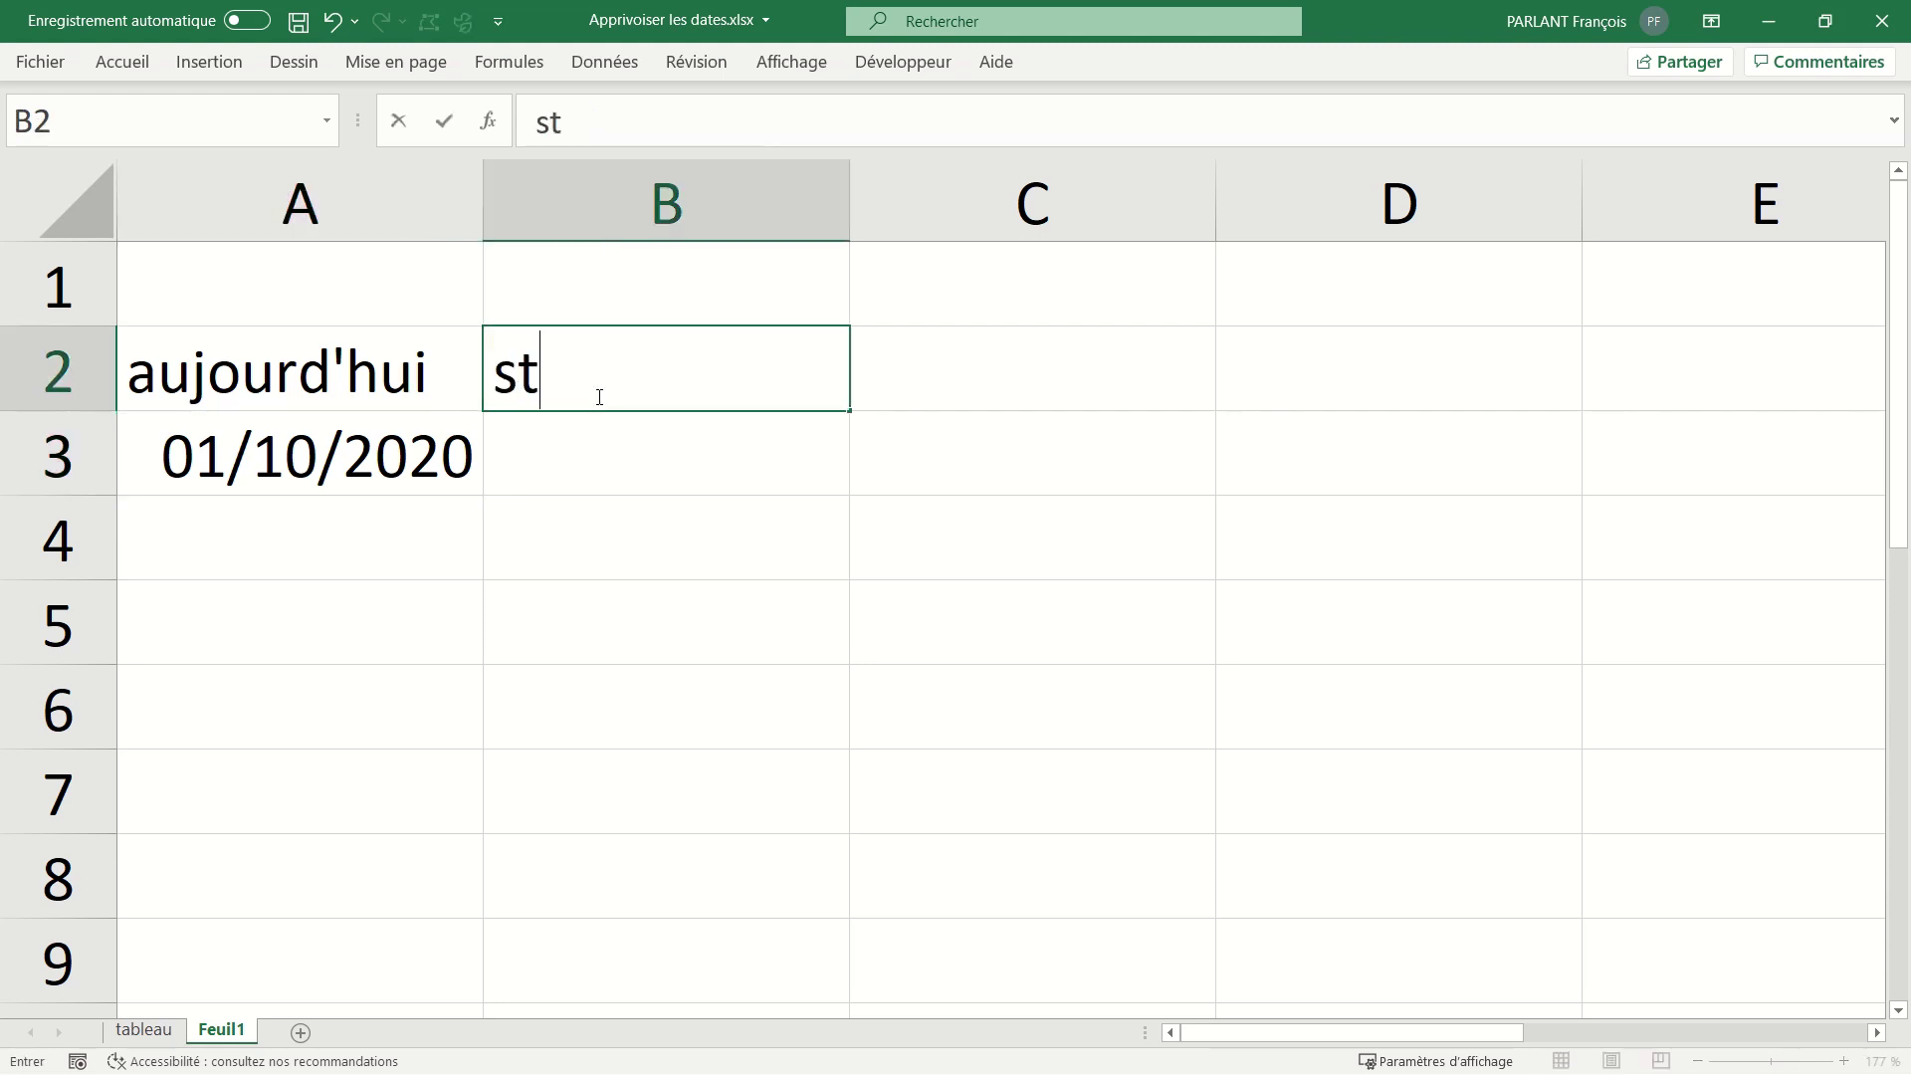
pyautogui.write(' valentin')
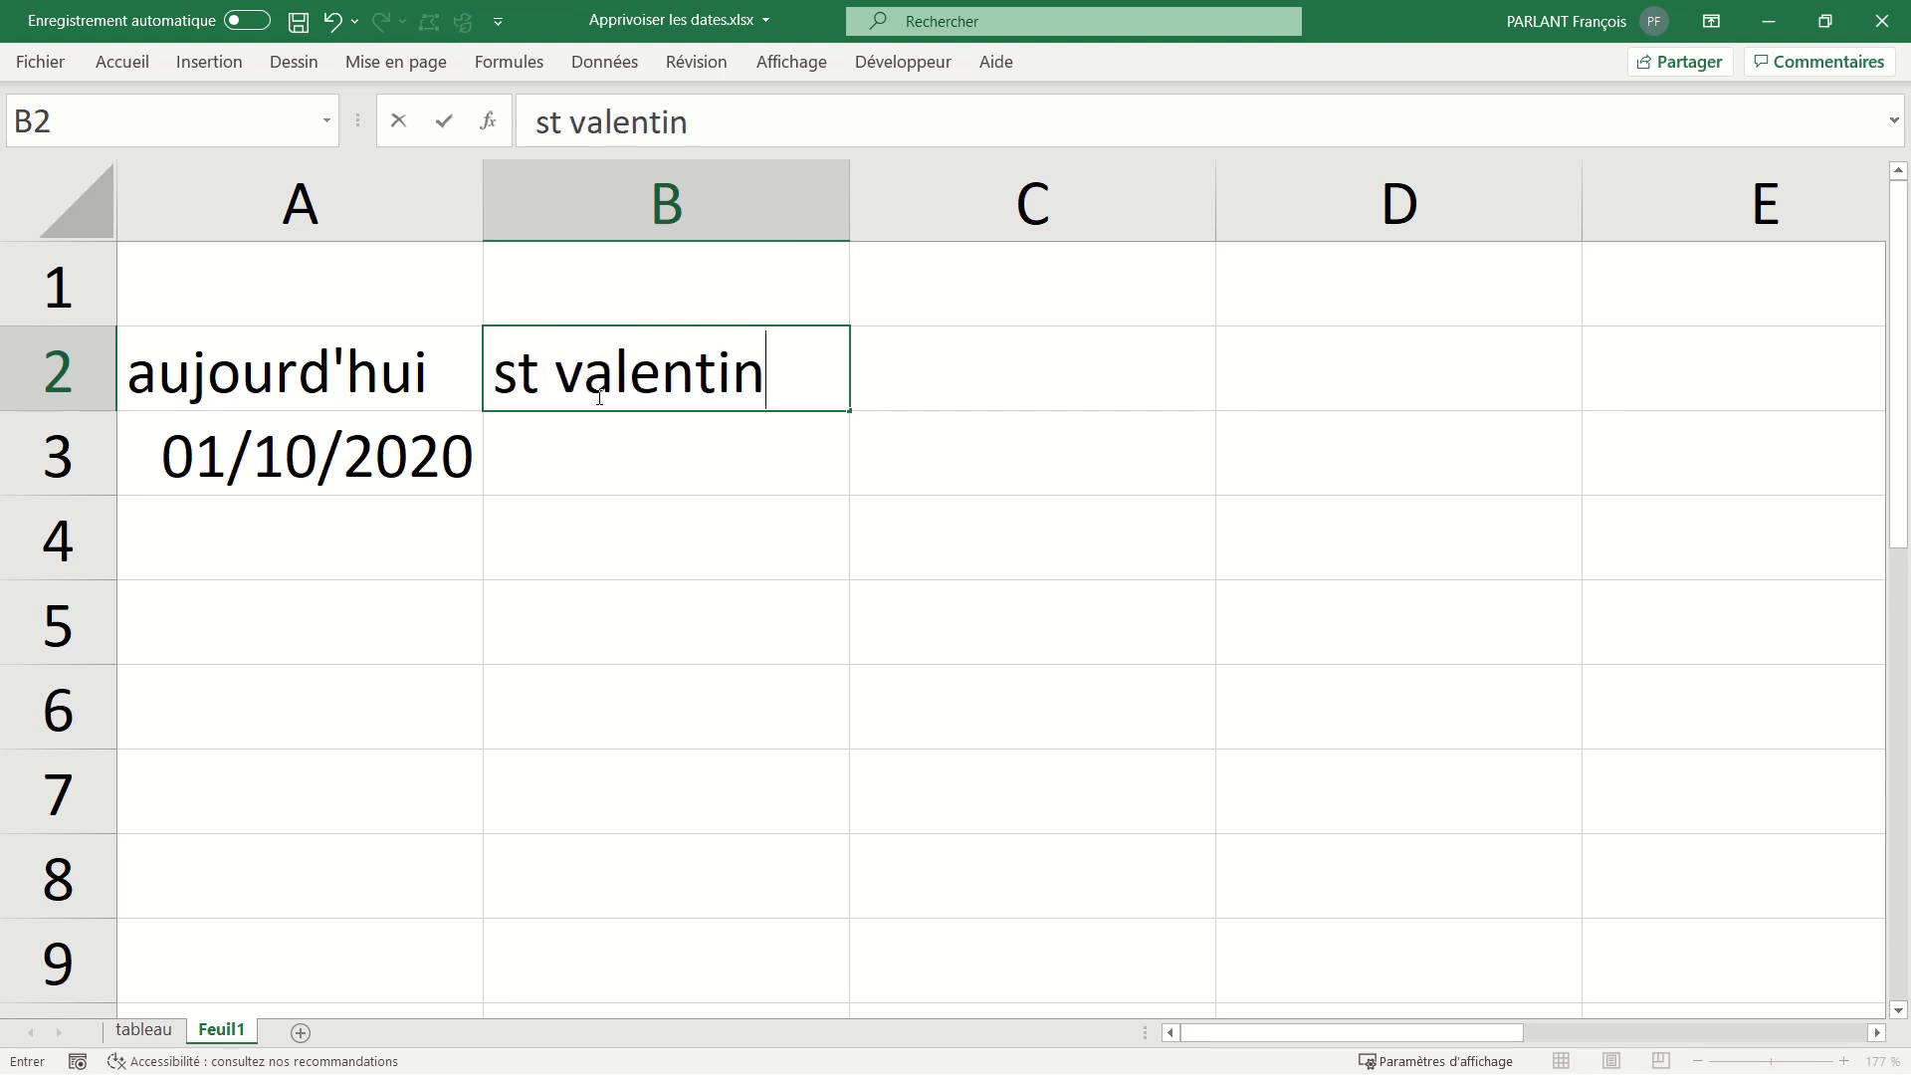
pyautogui.press('Return')
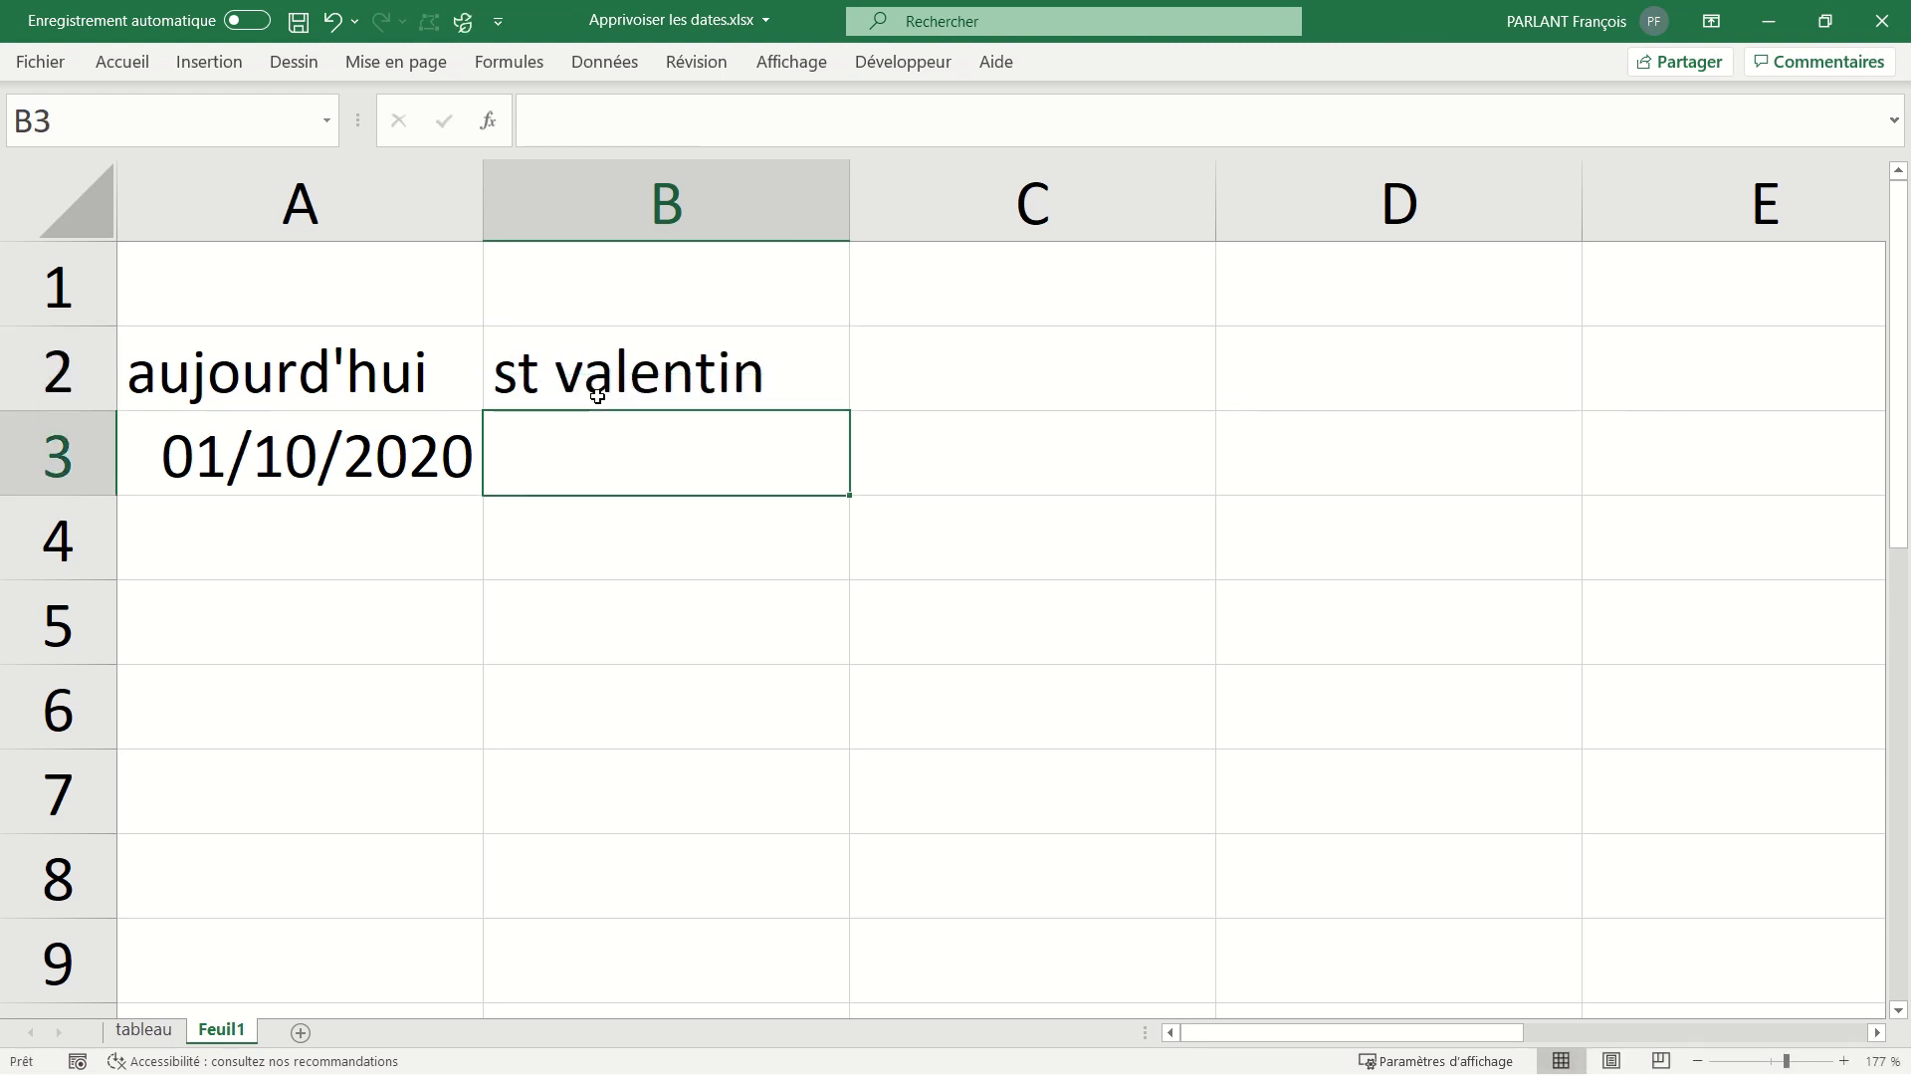
# Enter the date 14/02/2021 in cell B3 under the "st valentin" heading.
pyautogui.write('14/02/20')
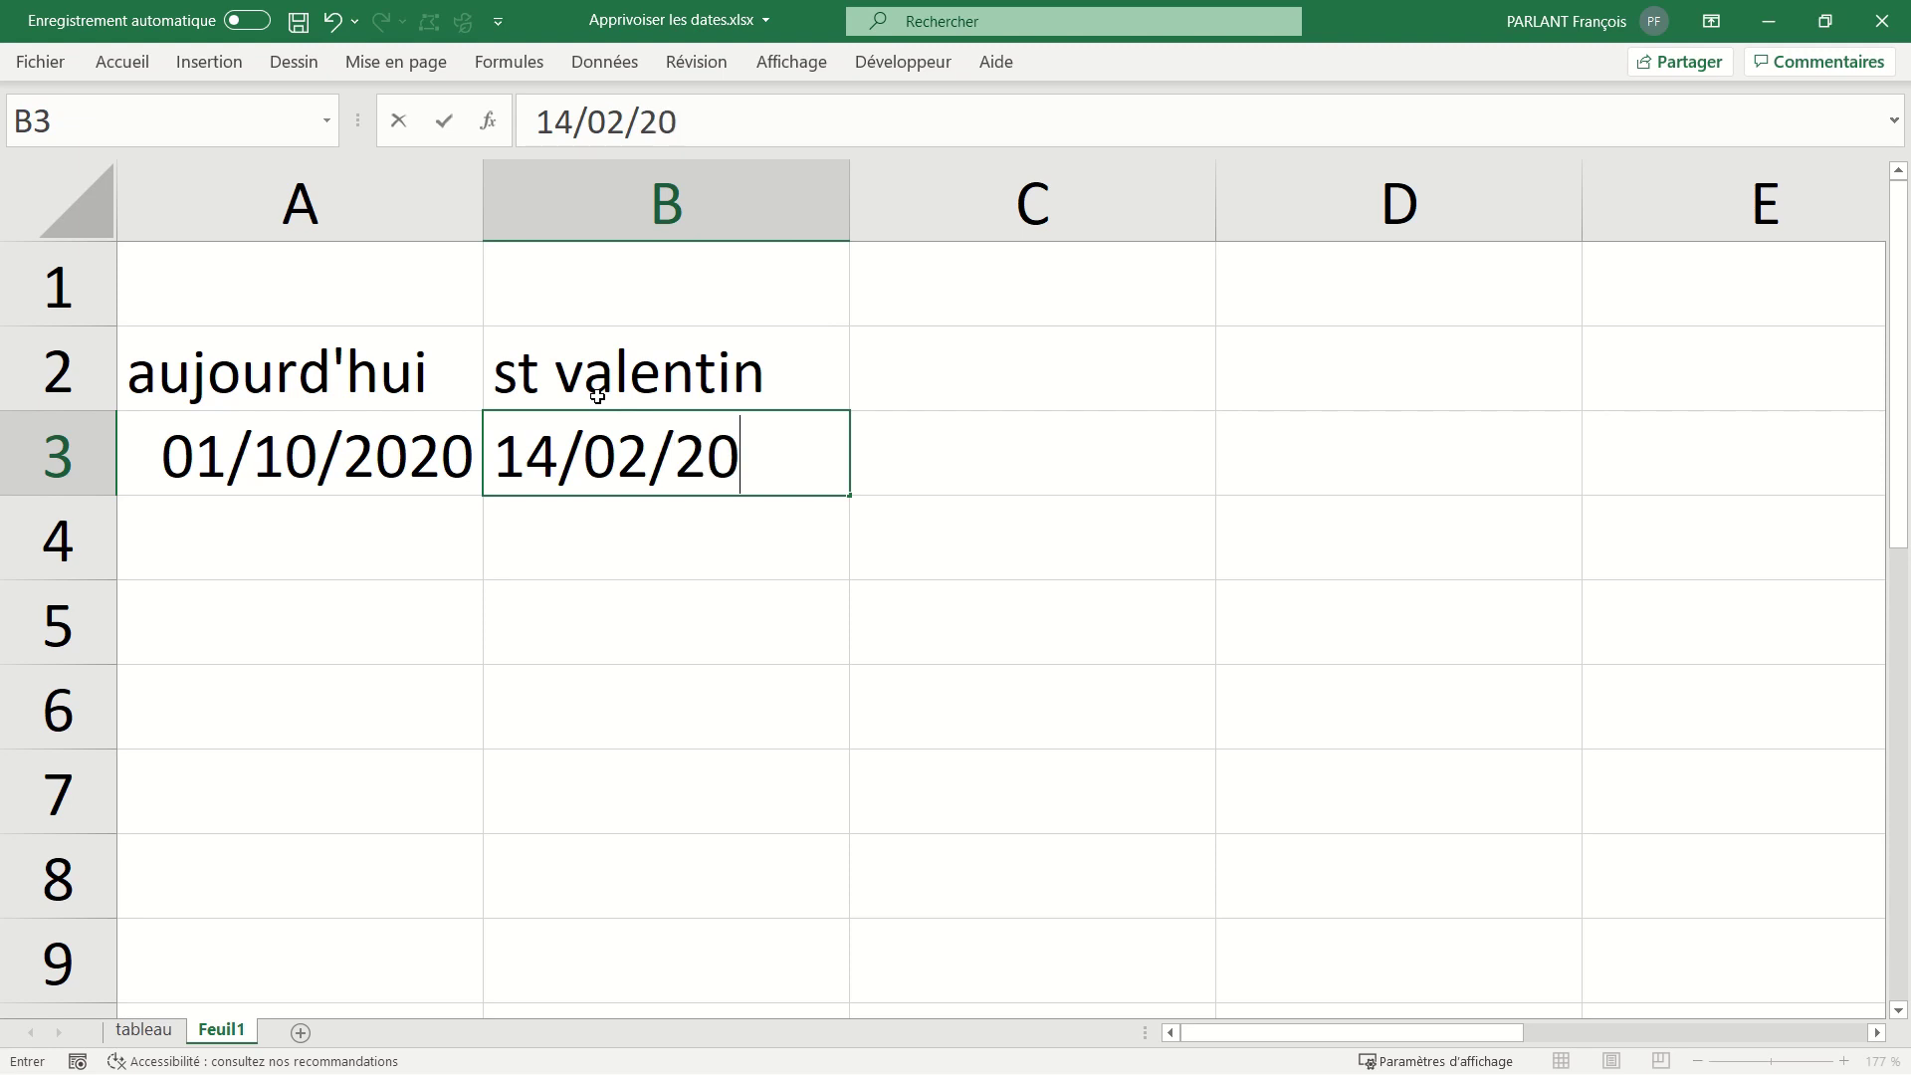
pyautogui.write('20')
pyautogui.press('BackSpace')
pyautogui.write('1')
pyautogui.press('Return')
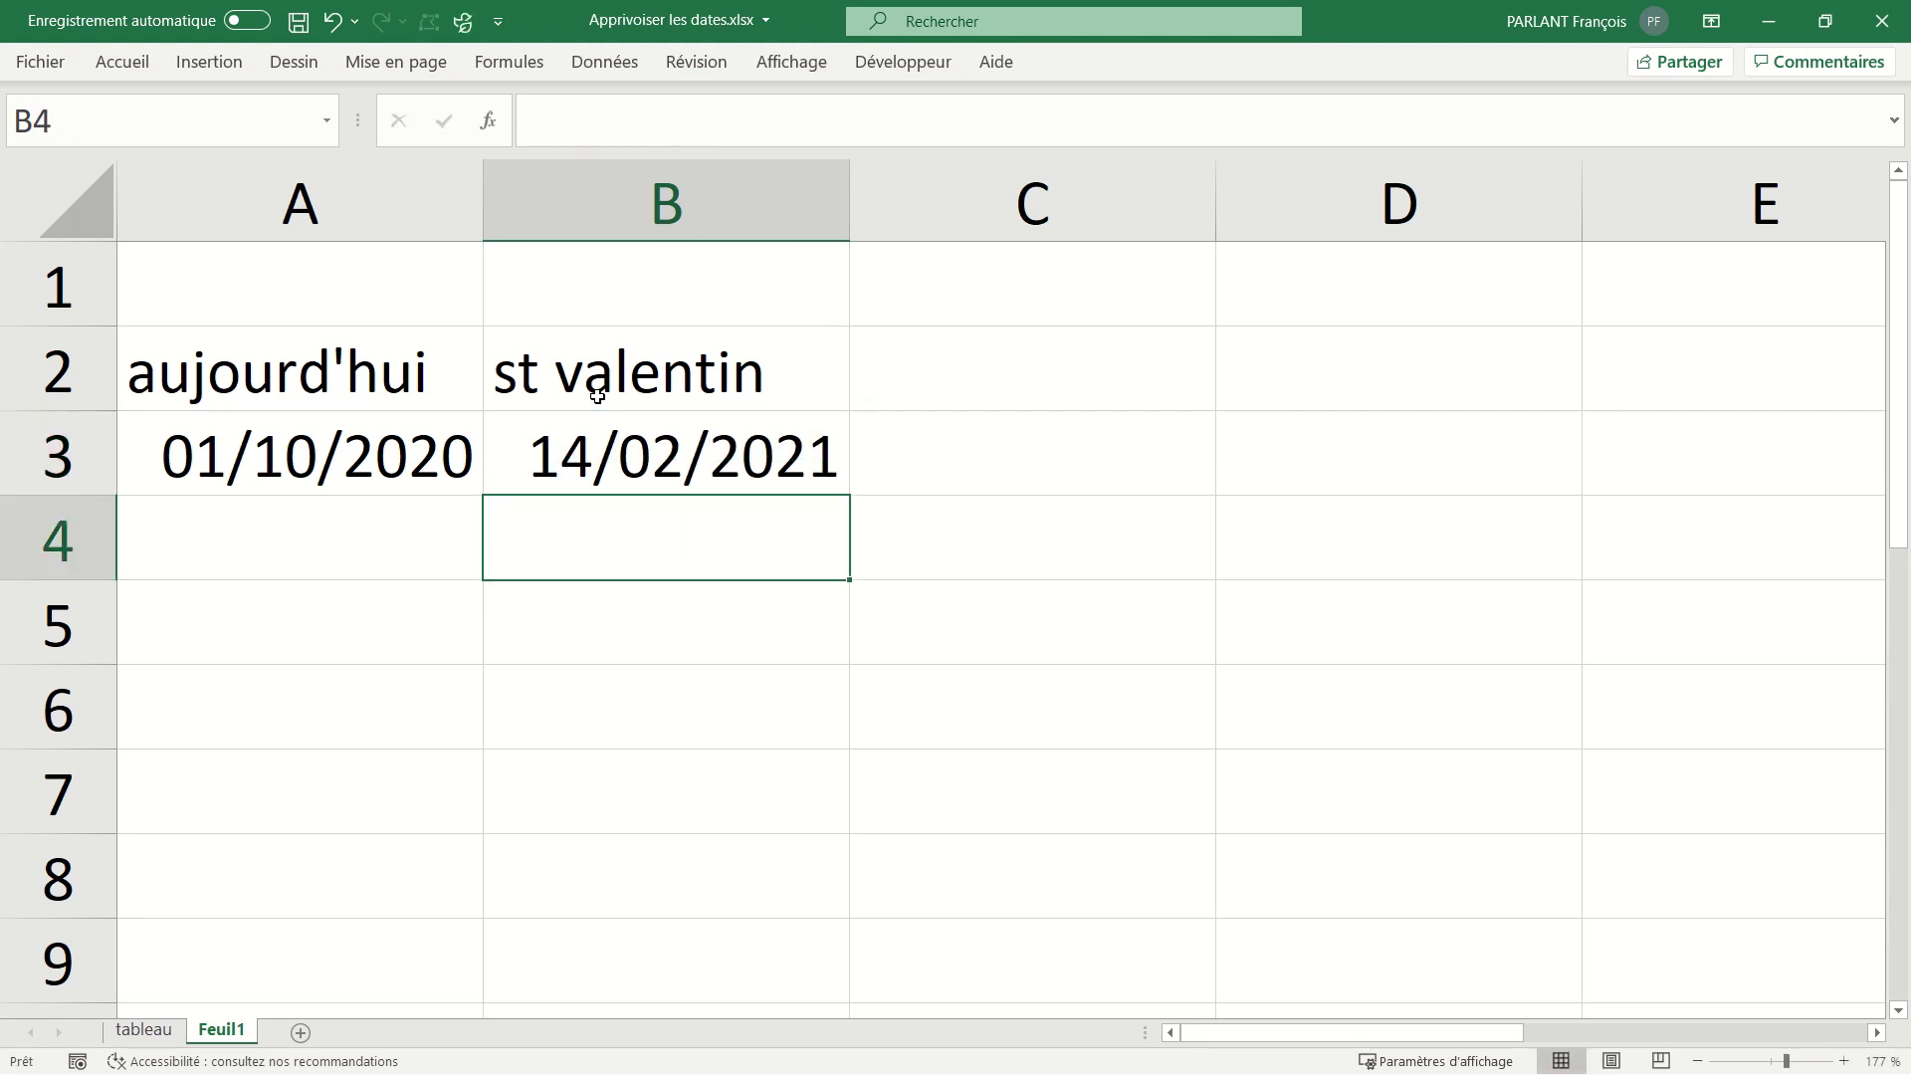
pyautogui.click(771, 448)
# Enter the heading "nb jours" in cell C2.
pyautogui.click(946, 378)
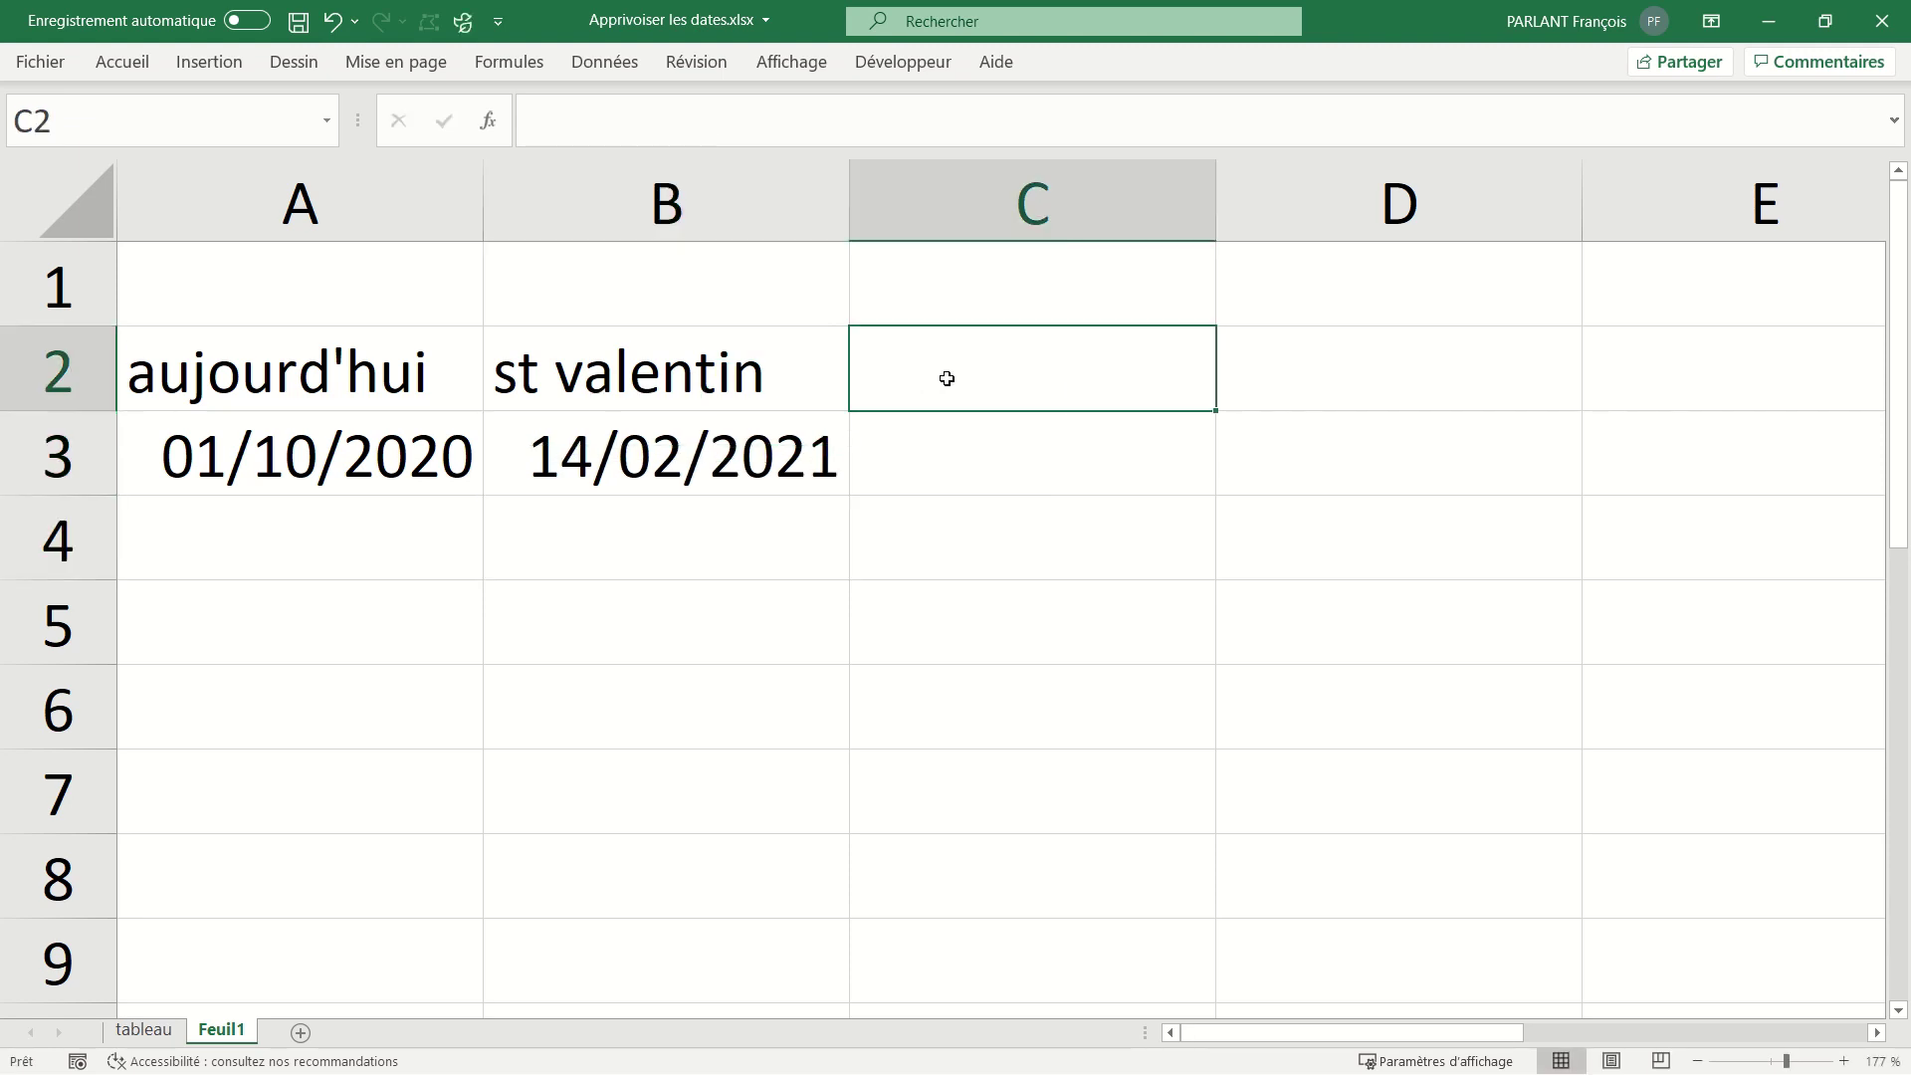
pyautogui.write('nb jo')
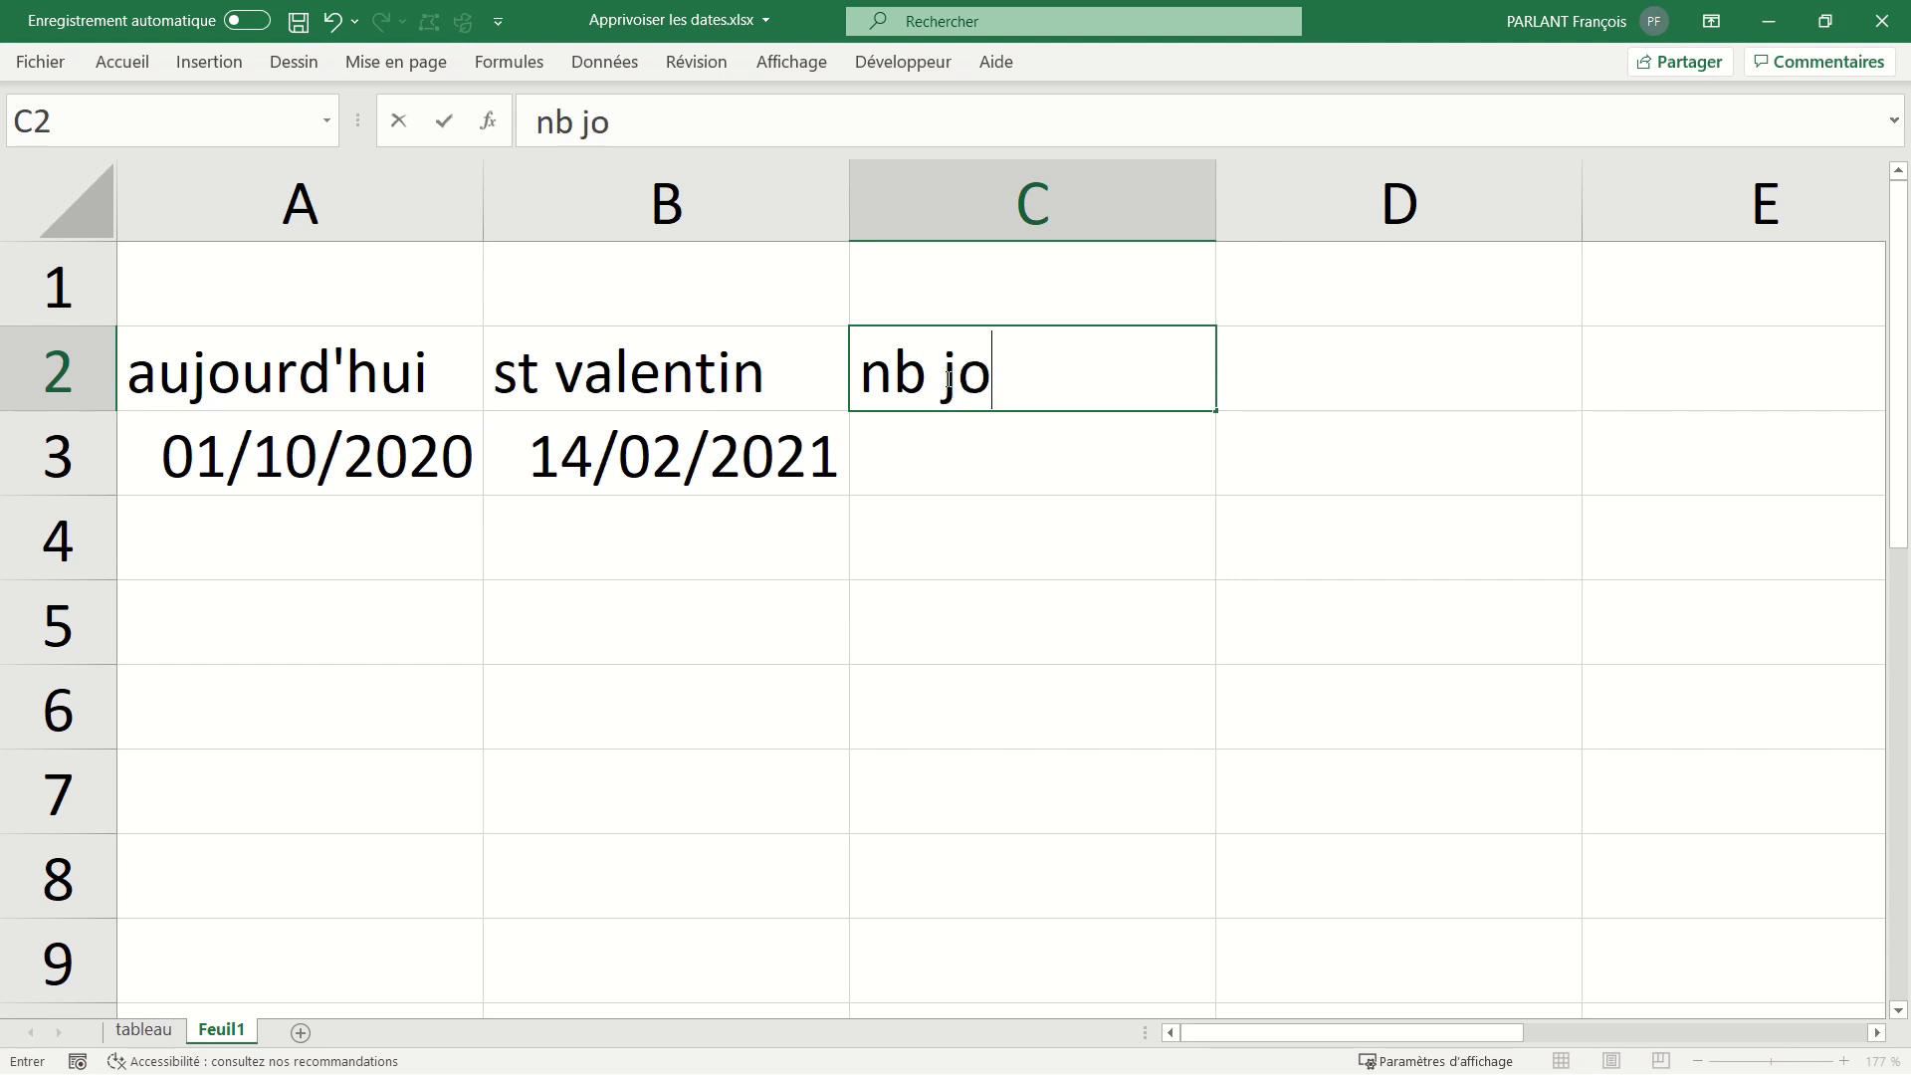
pyautogui.write('urs')
pyautogui.press('Return')
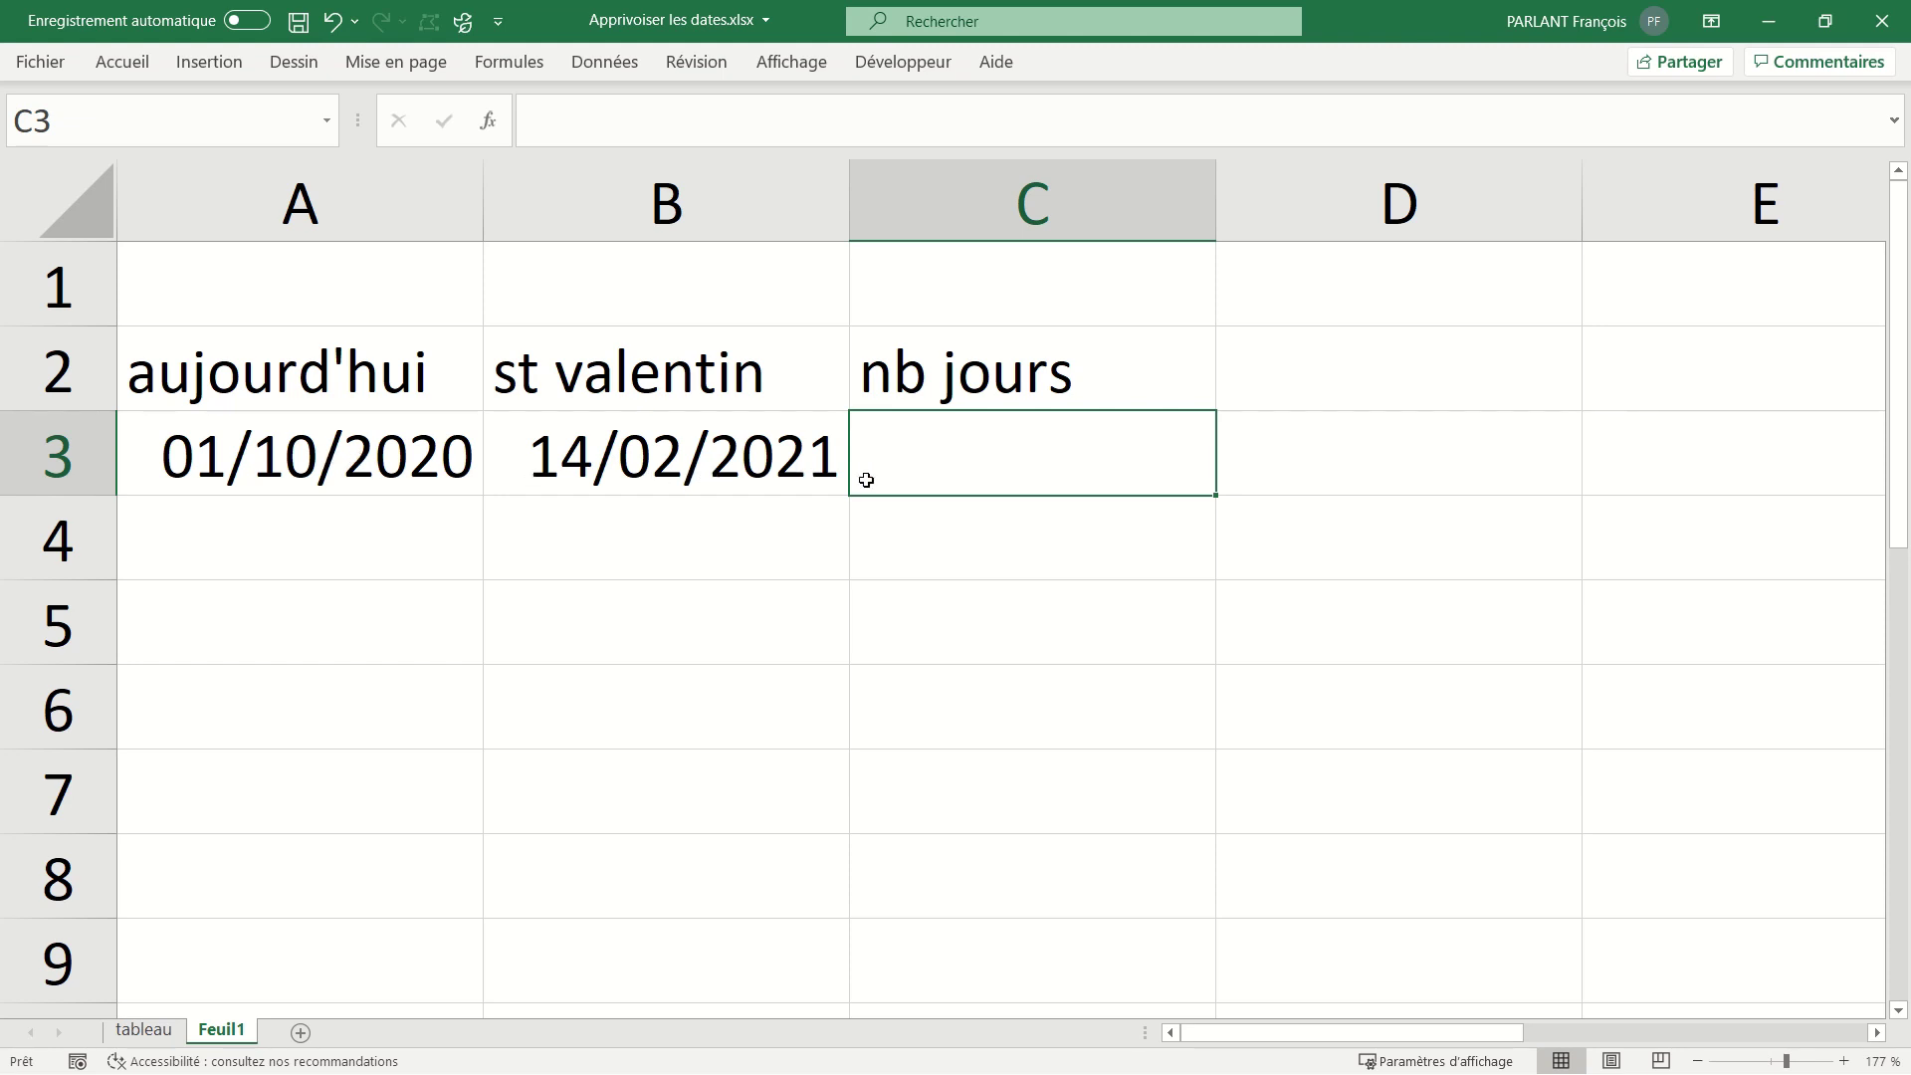
# Calculate the number of days between the two dates in cell C3 with the formula =B3-A3.
pyautogui.write('=')
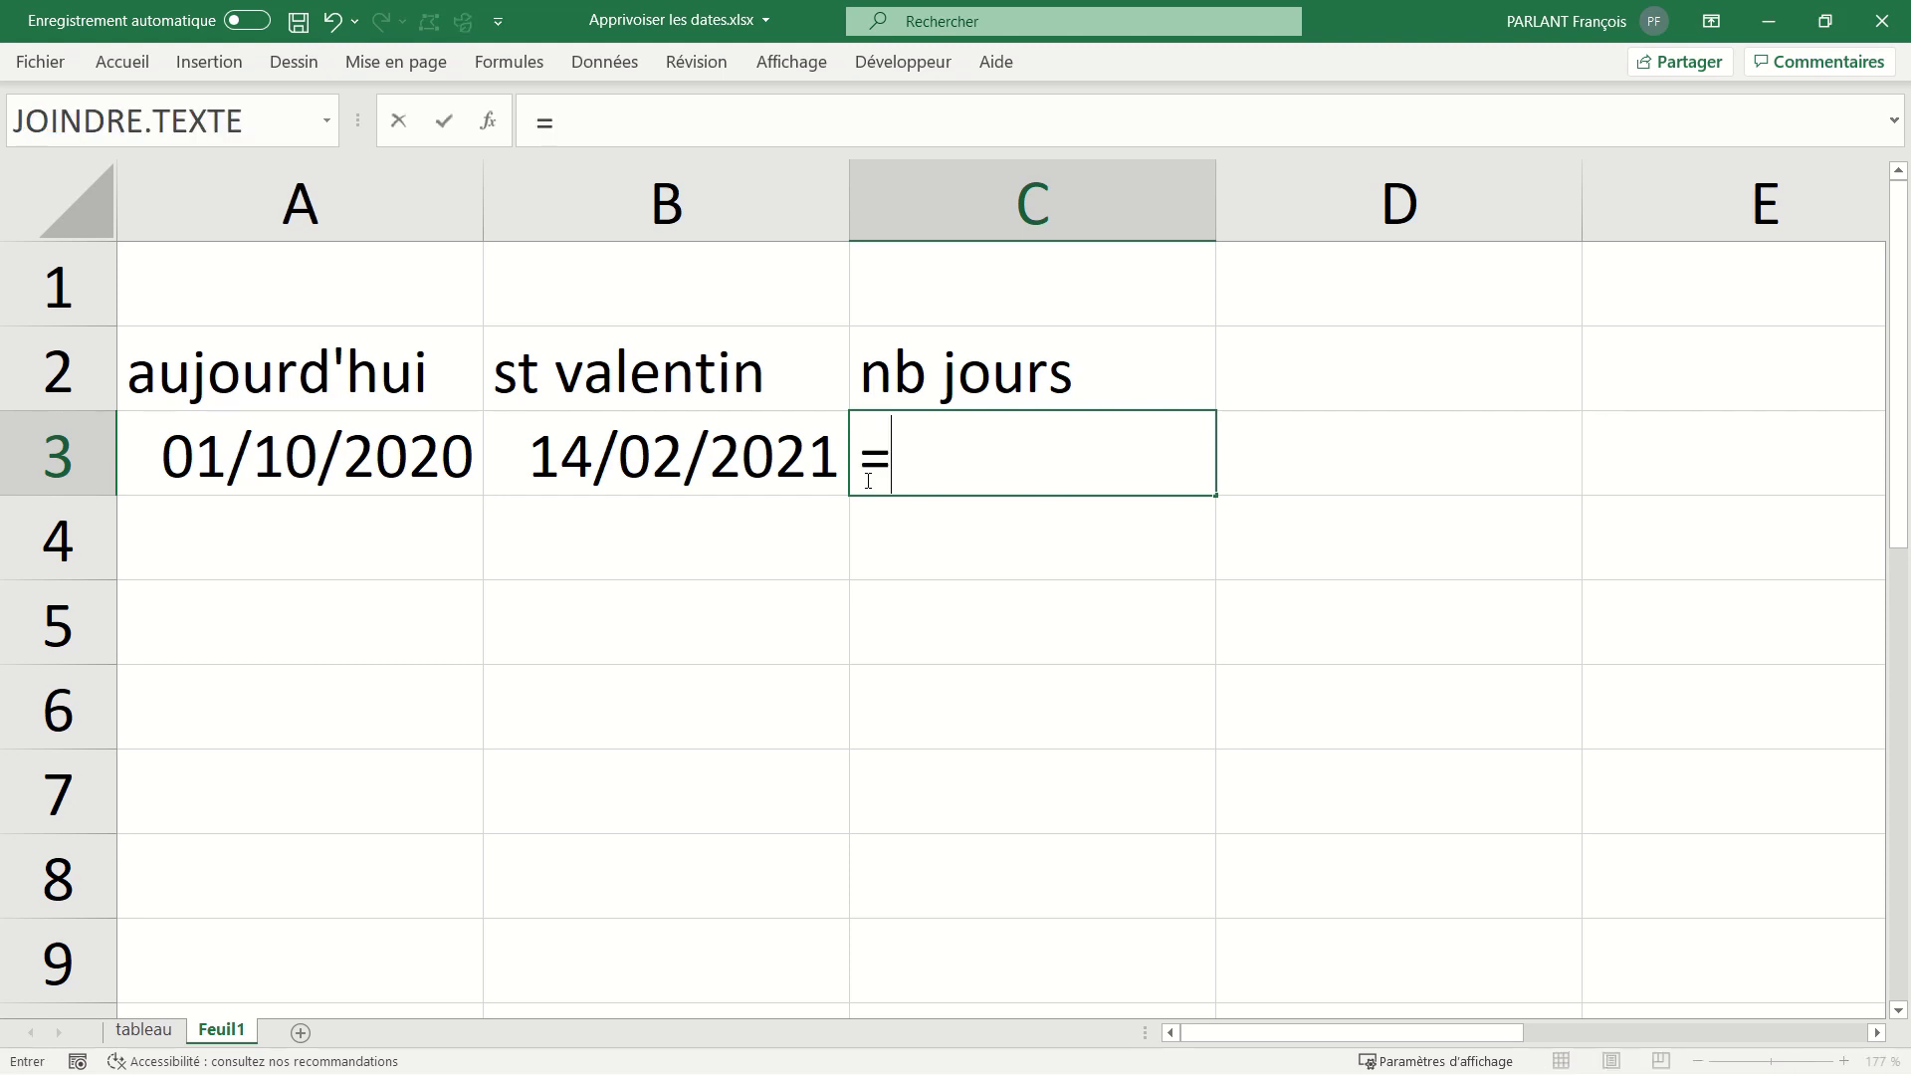
pyautogui.click(777, 459)
pyautogui.write('-')
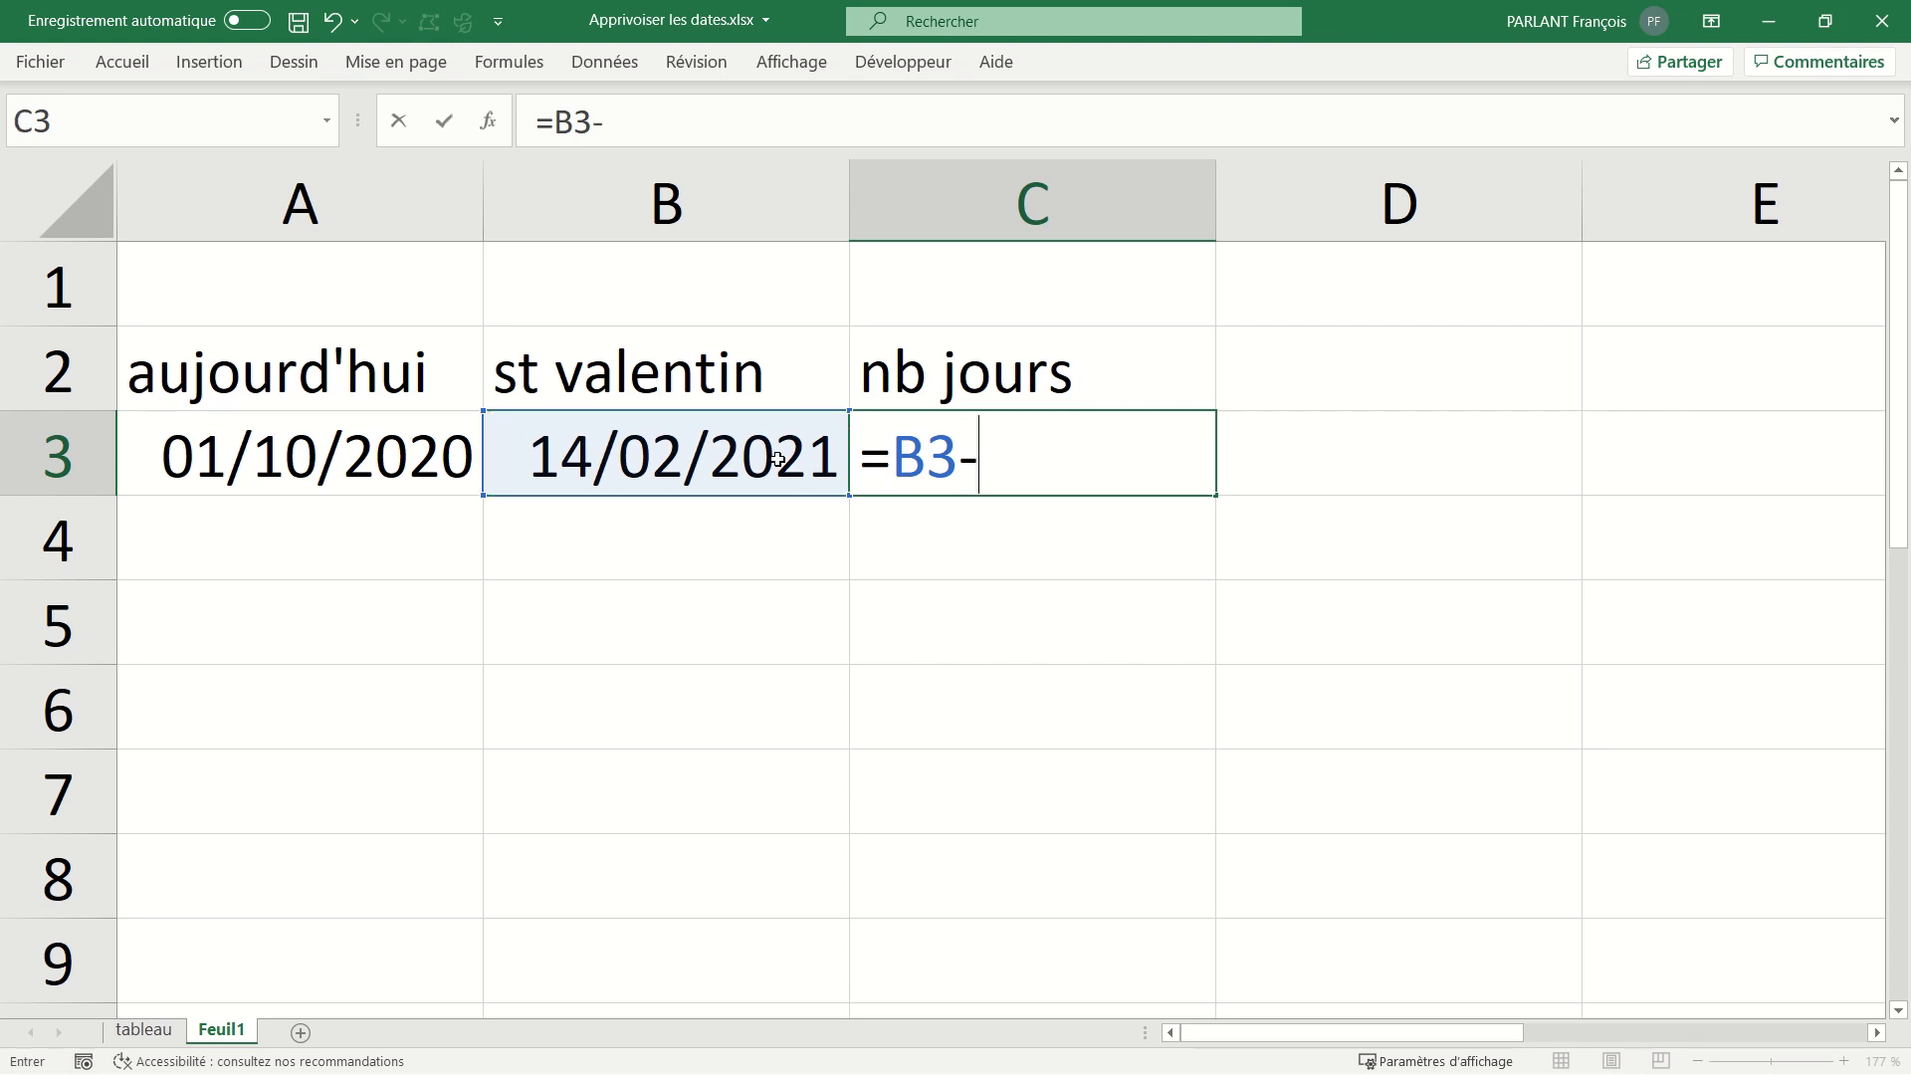
pyautogui.click(418, 465)
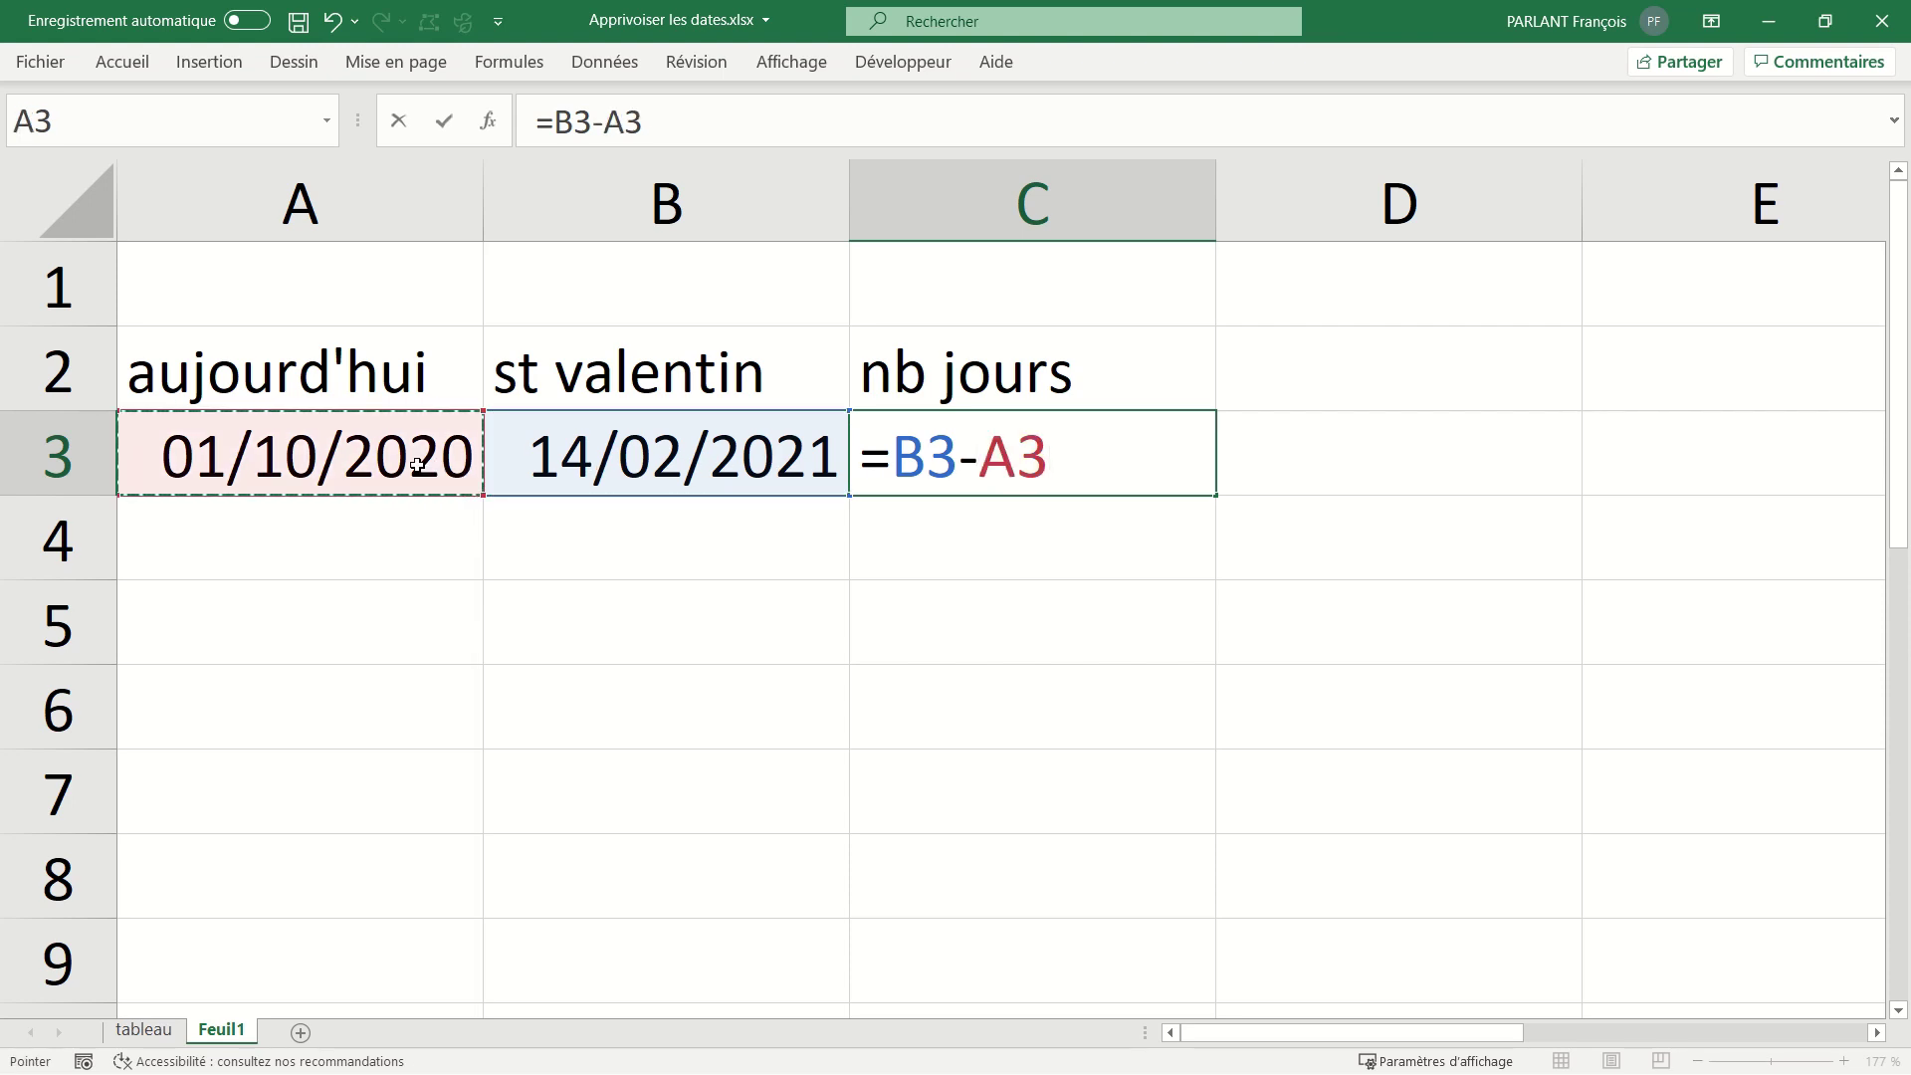
pyautogui.press('Return')
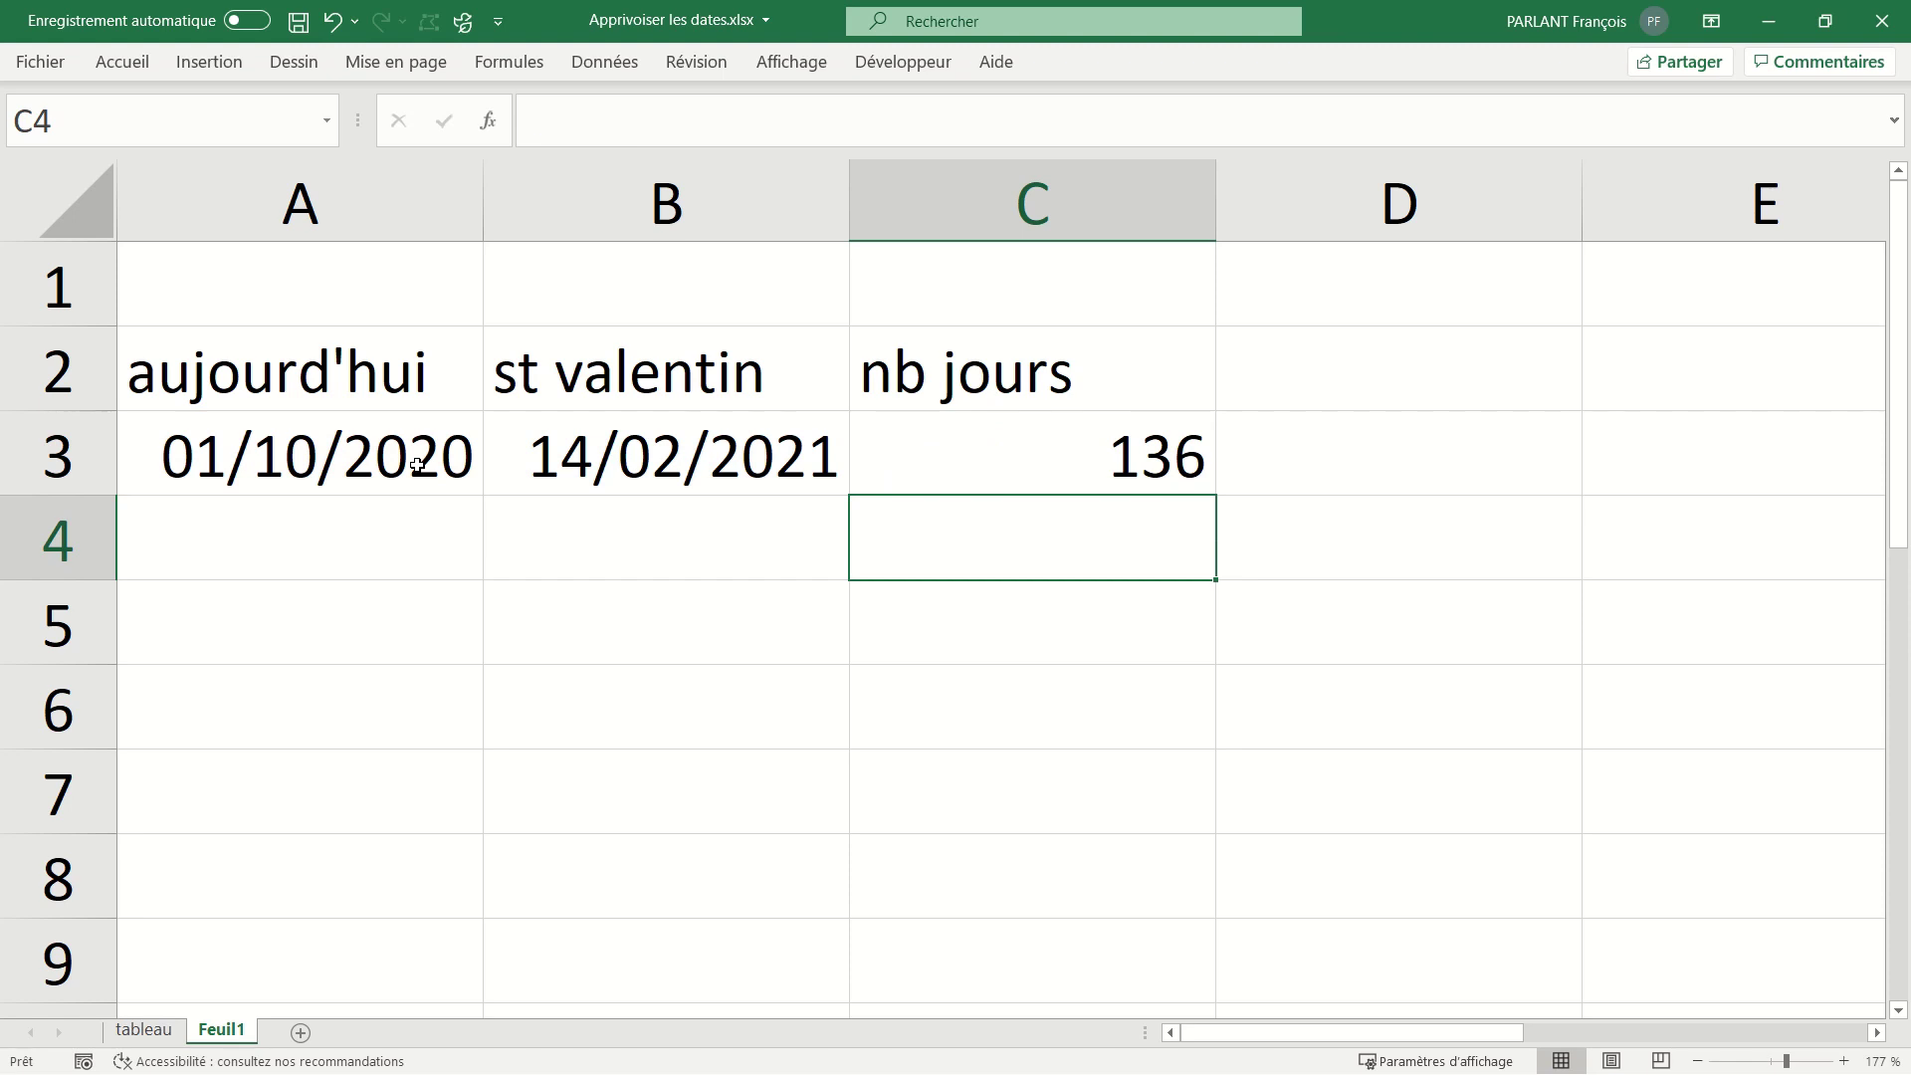
pyautogui.click(1010, 485)
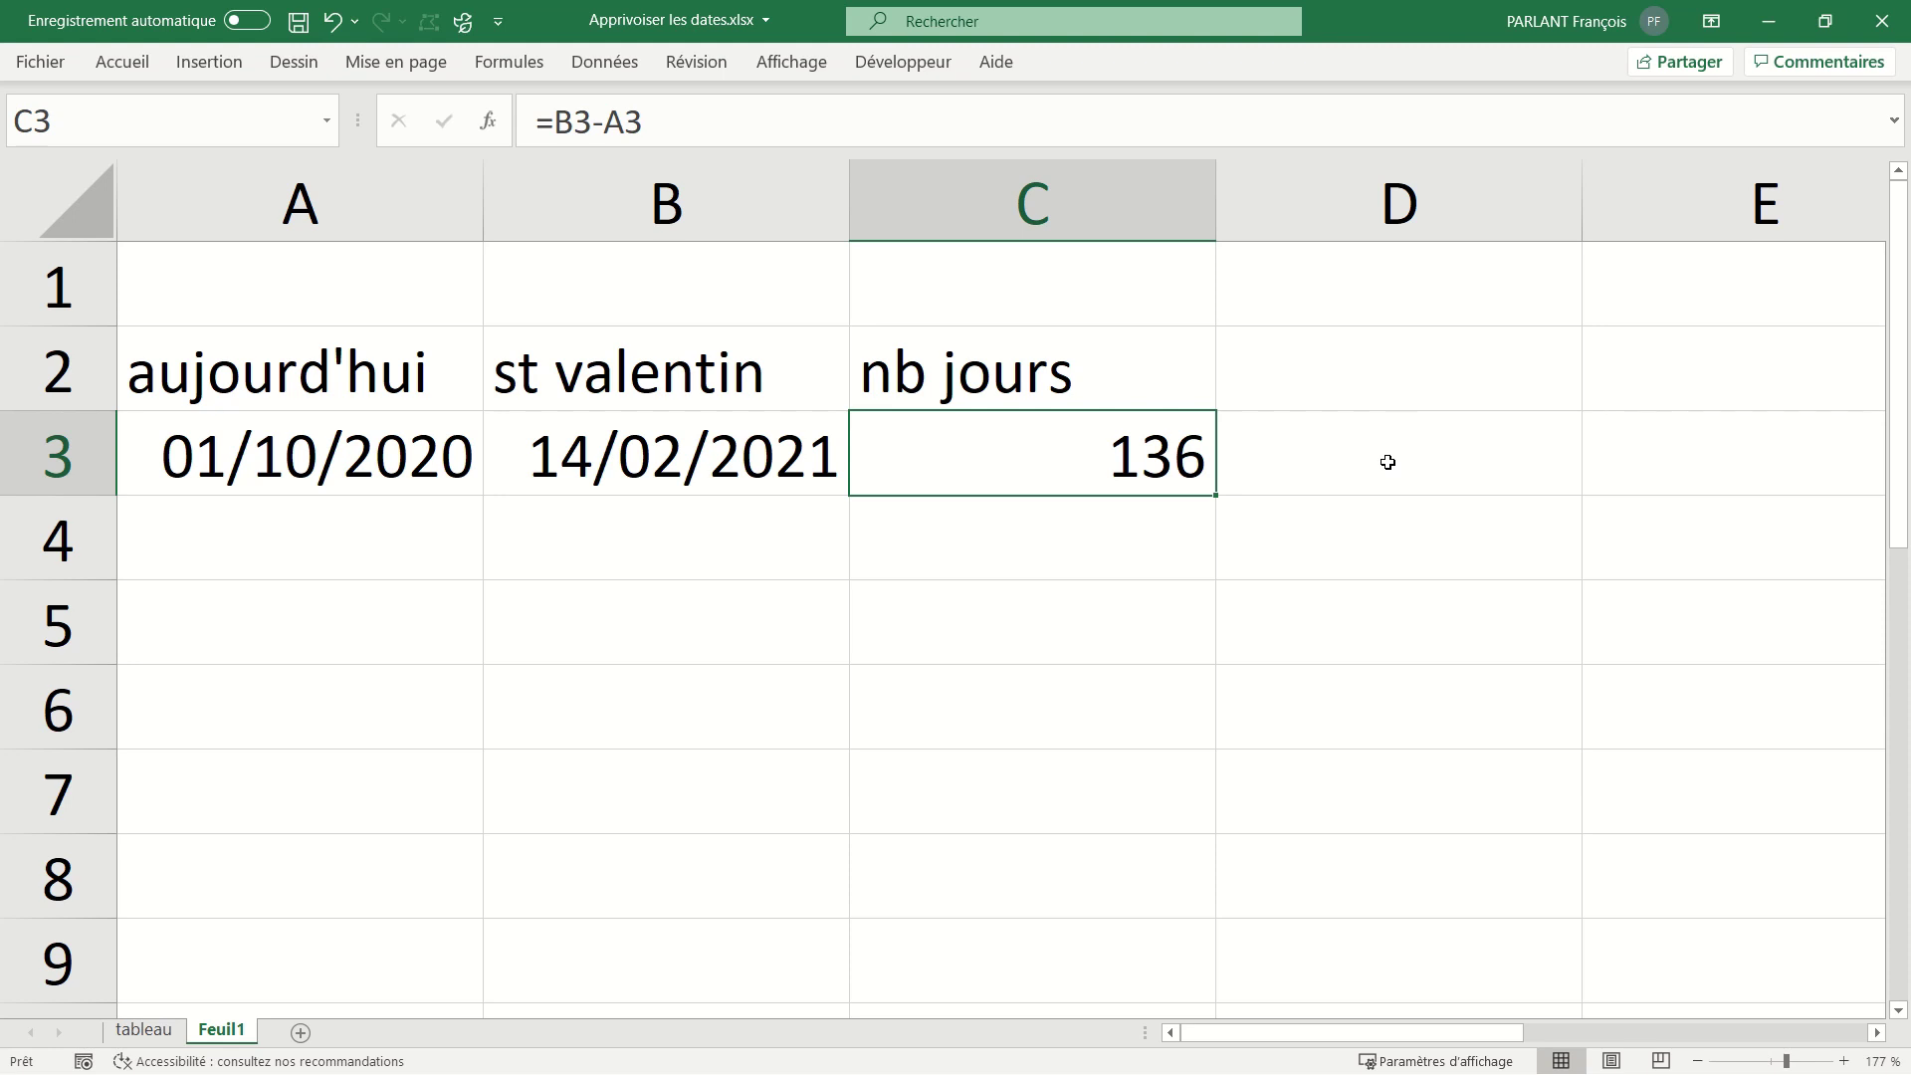
# Enter the heading "we sam dim" in cell D2.
pyautogui.click(1344, 356)
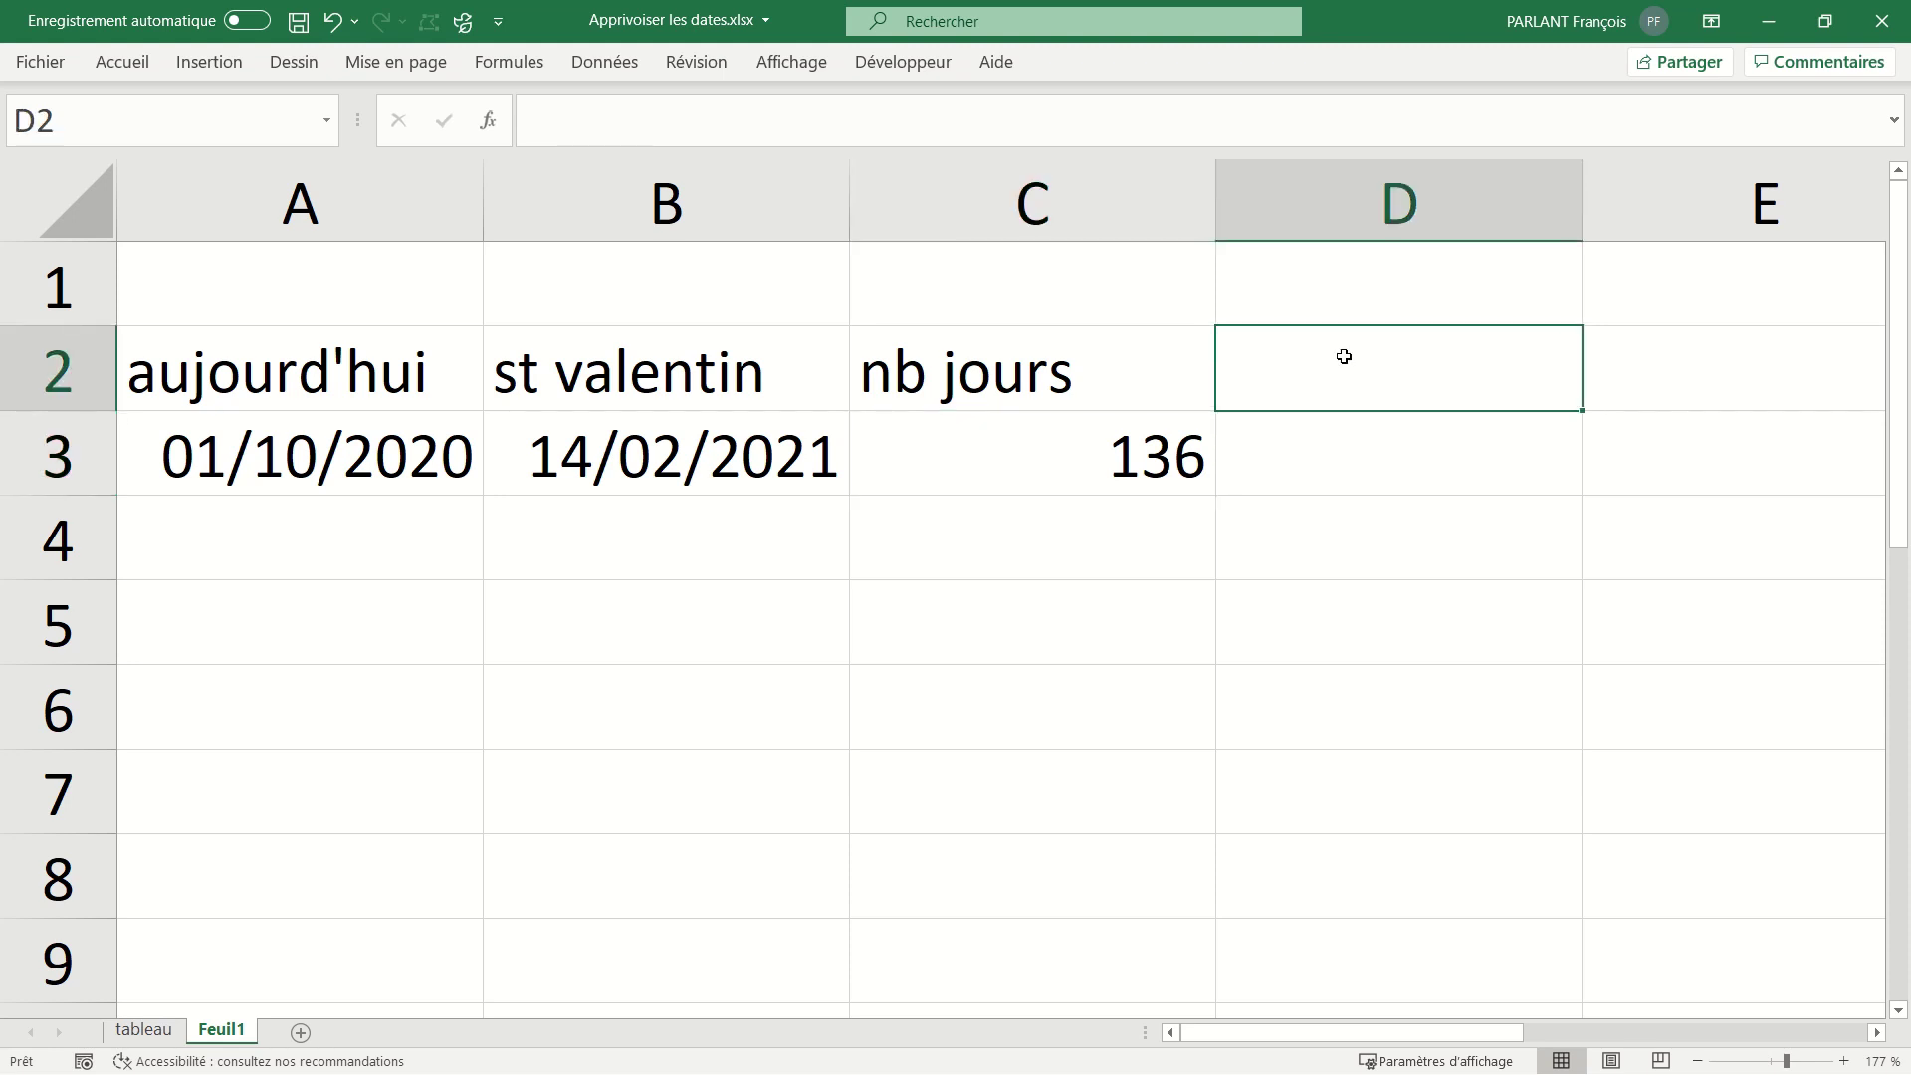
pyautogui.write('we s')
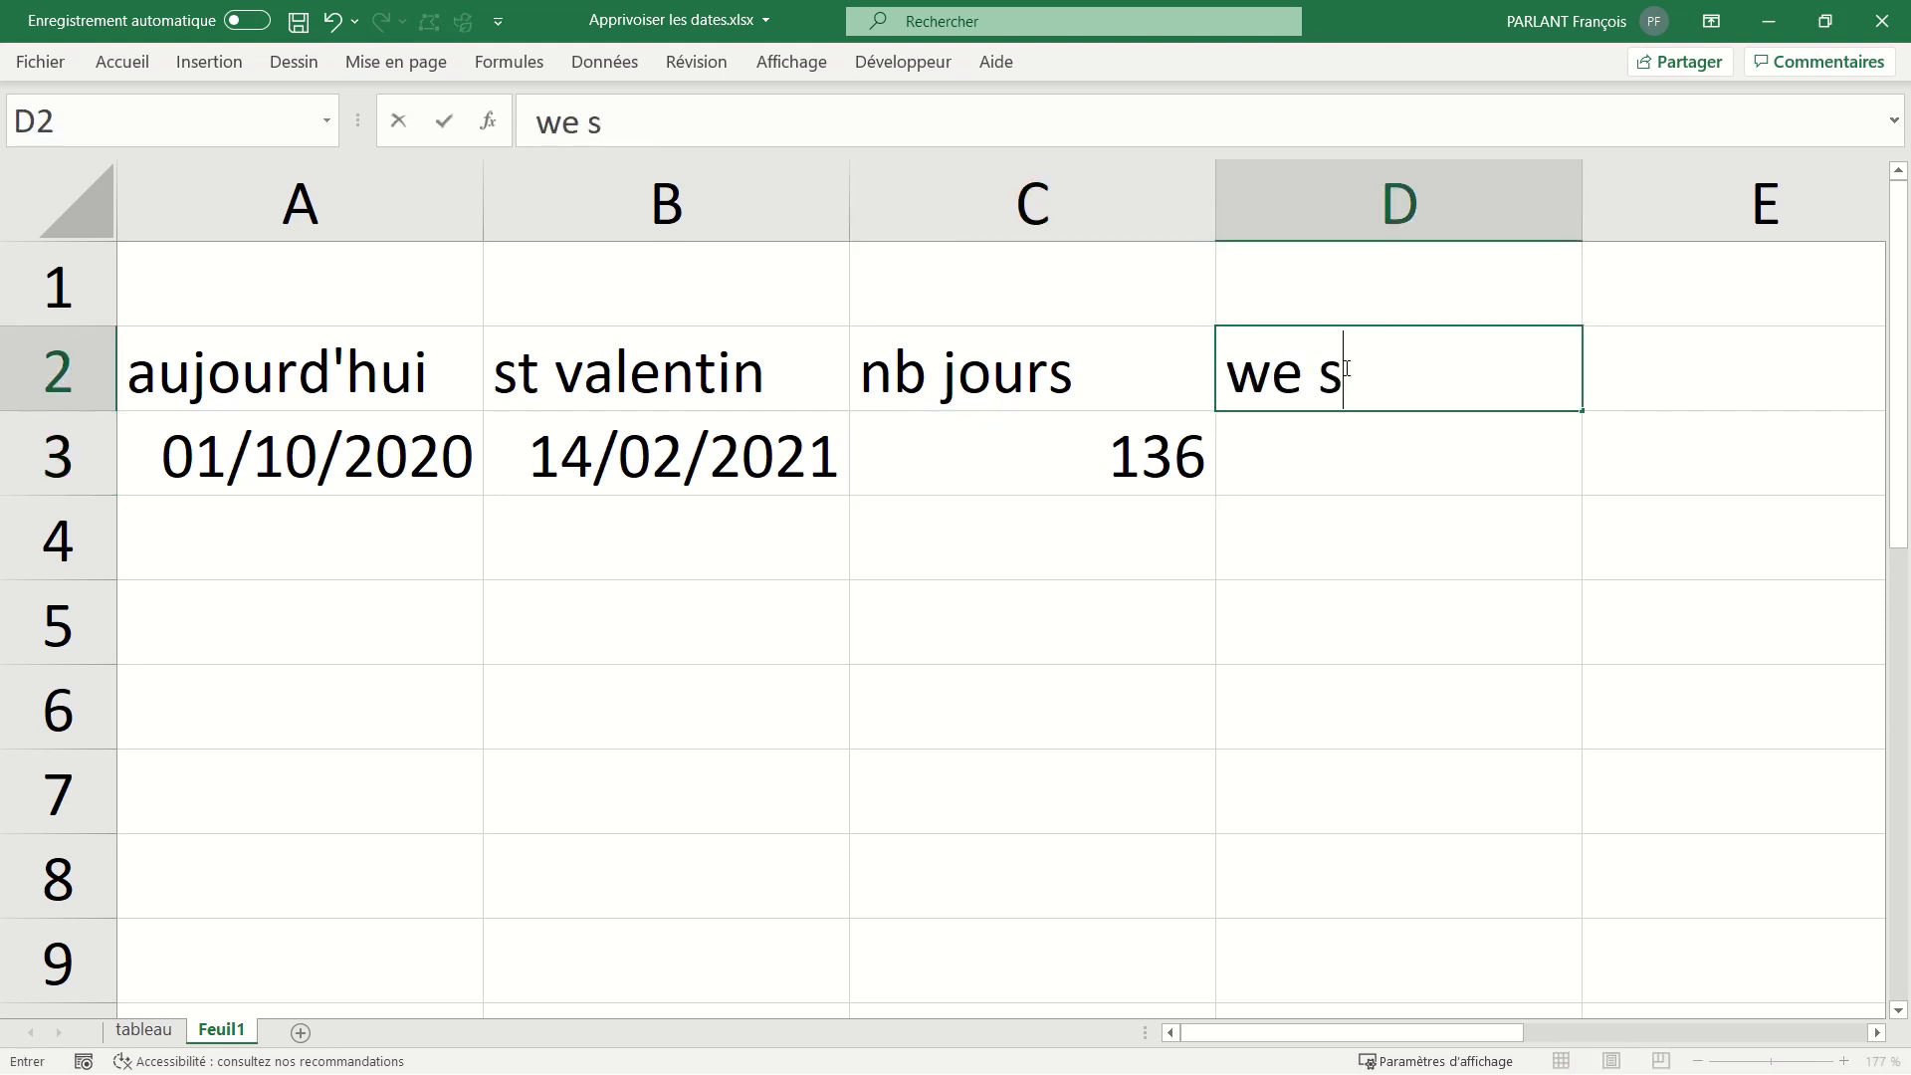
pyautogui.write('am dim')
pyautogui.hotkey('ctrl', 'Return')
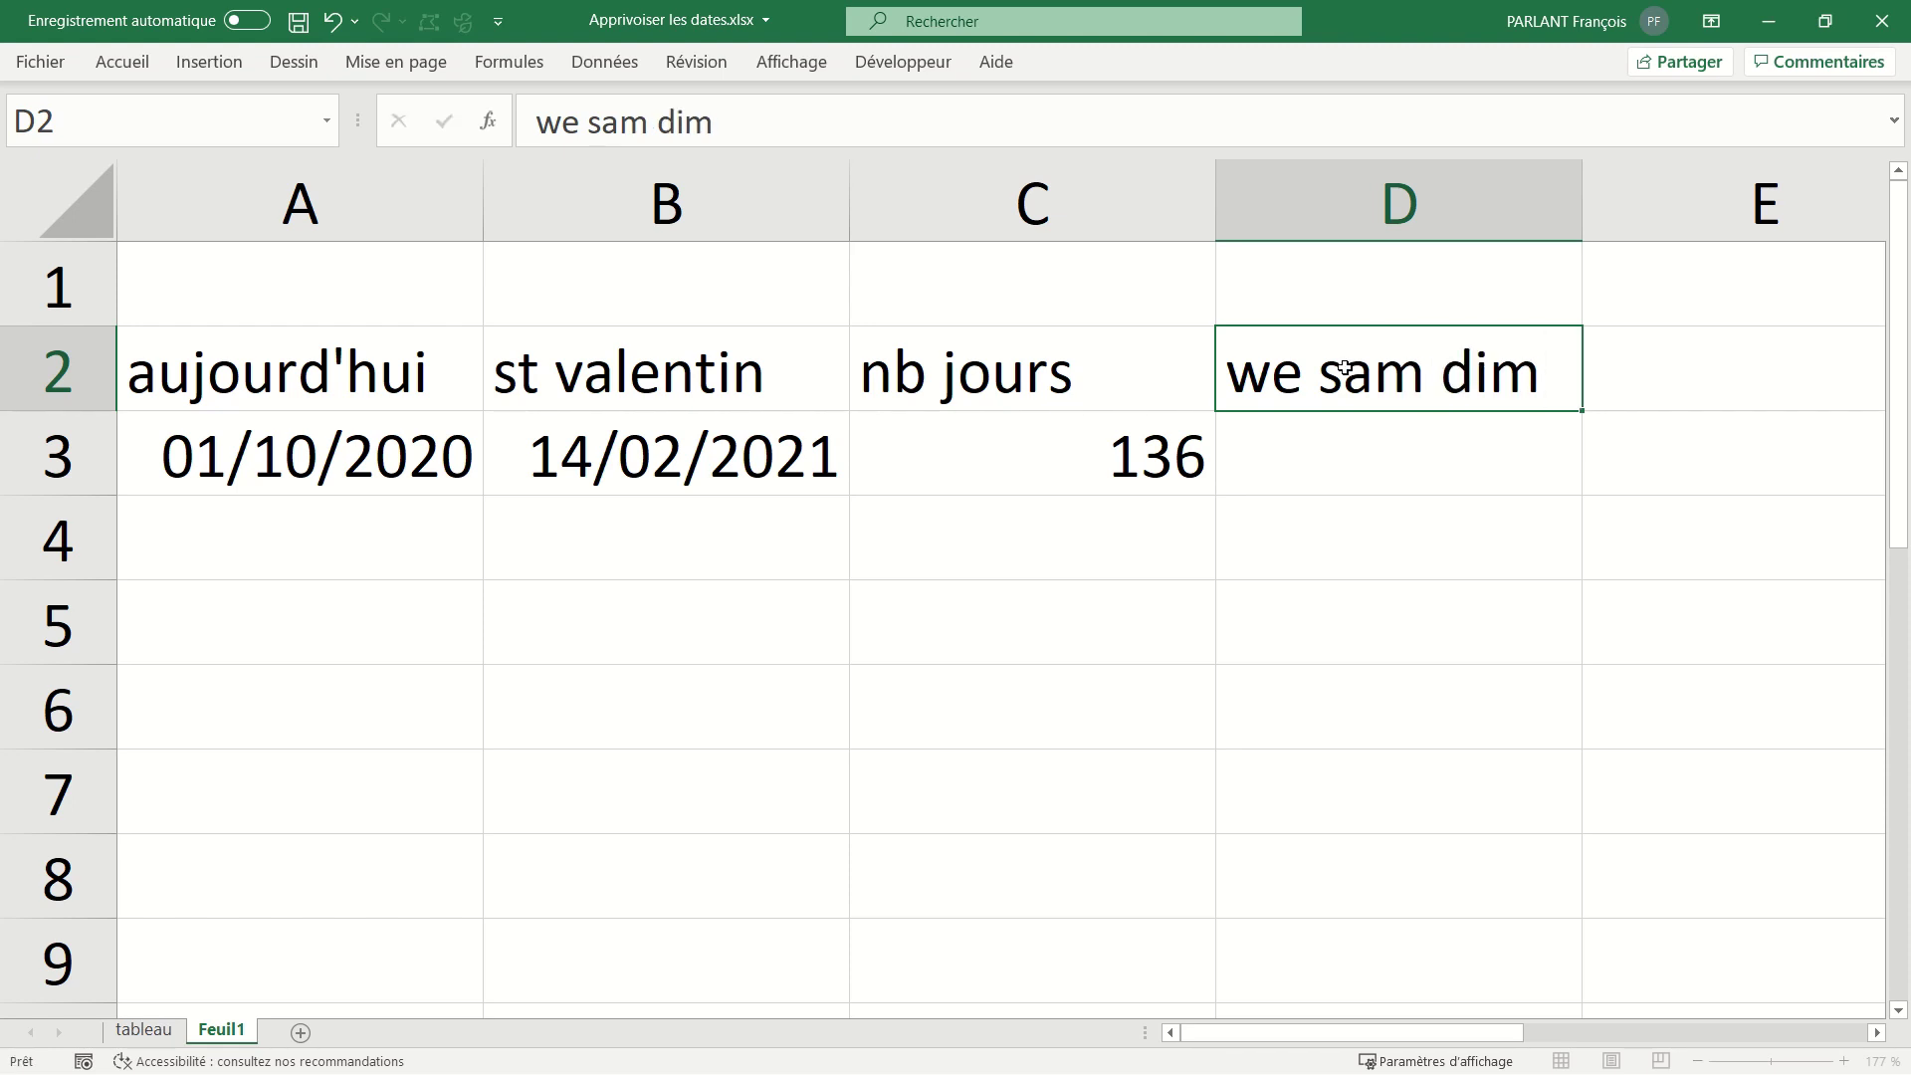
pyautogui.press('Return')
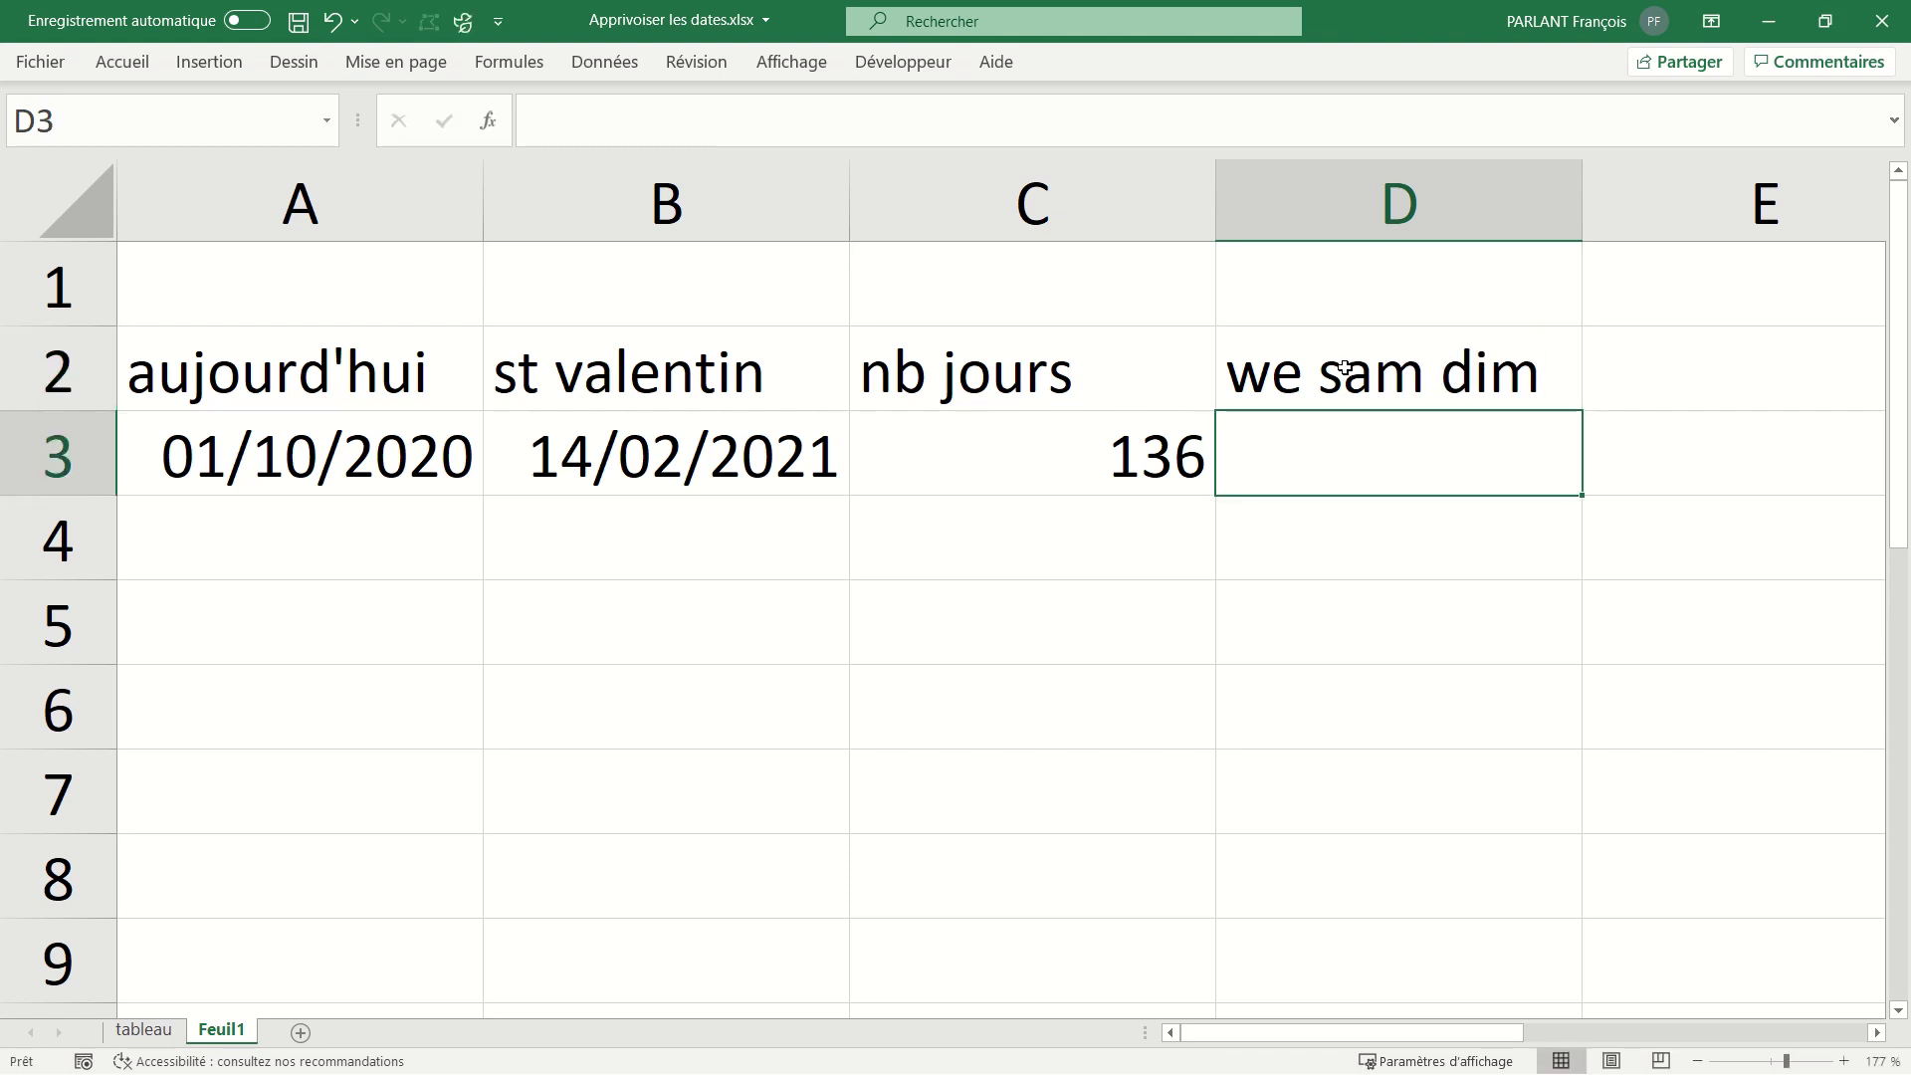
# Calculate the working days between the two dates in cell D3 with =NB.JOURS.OUVRES(A3;B3), leaving out the holidays argument.
pyautogui.write('=nb')
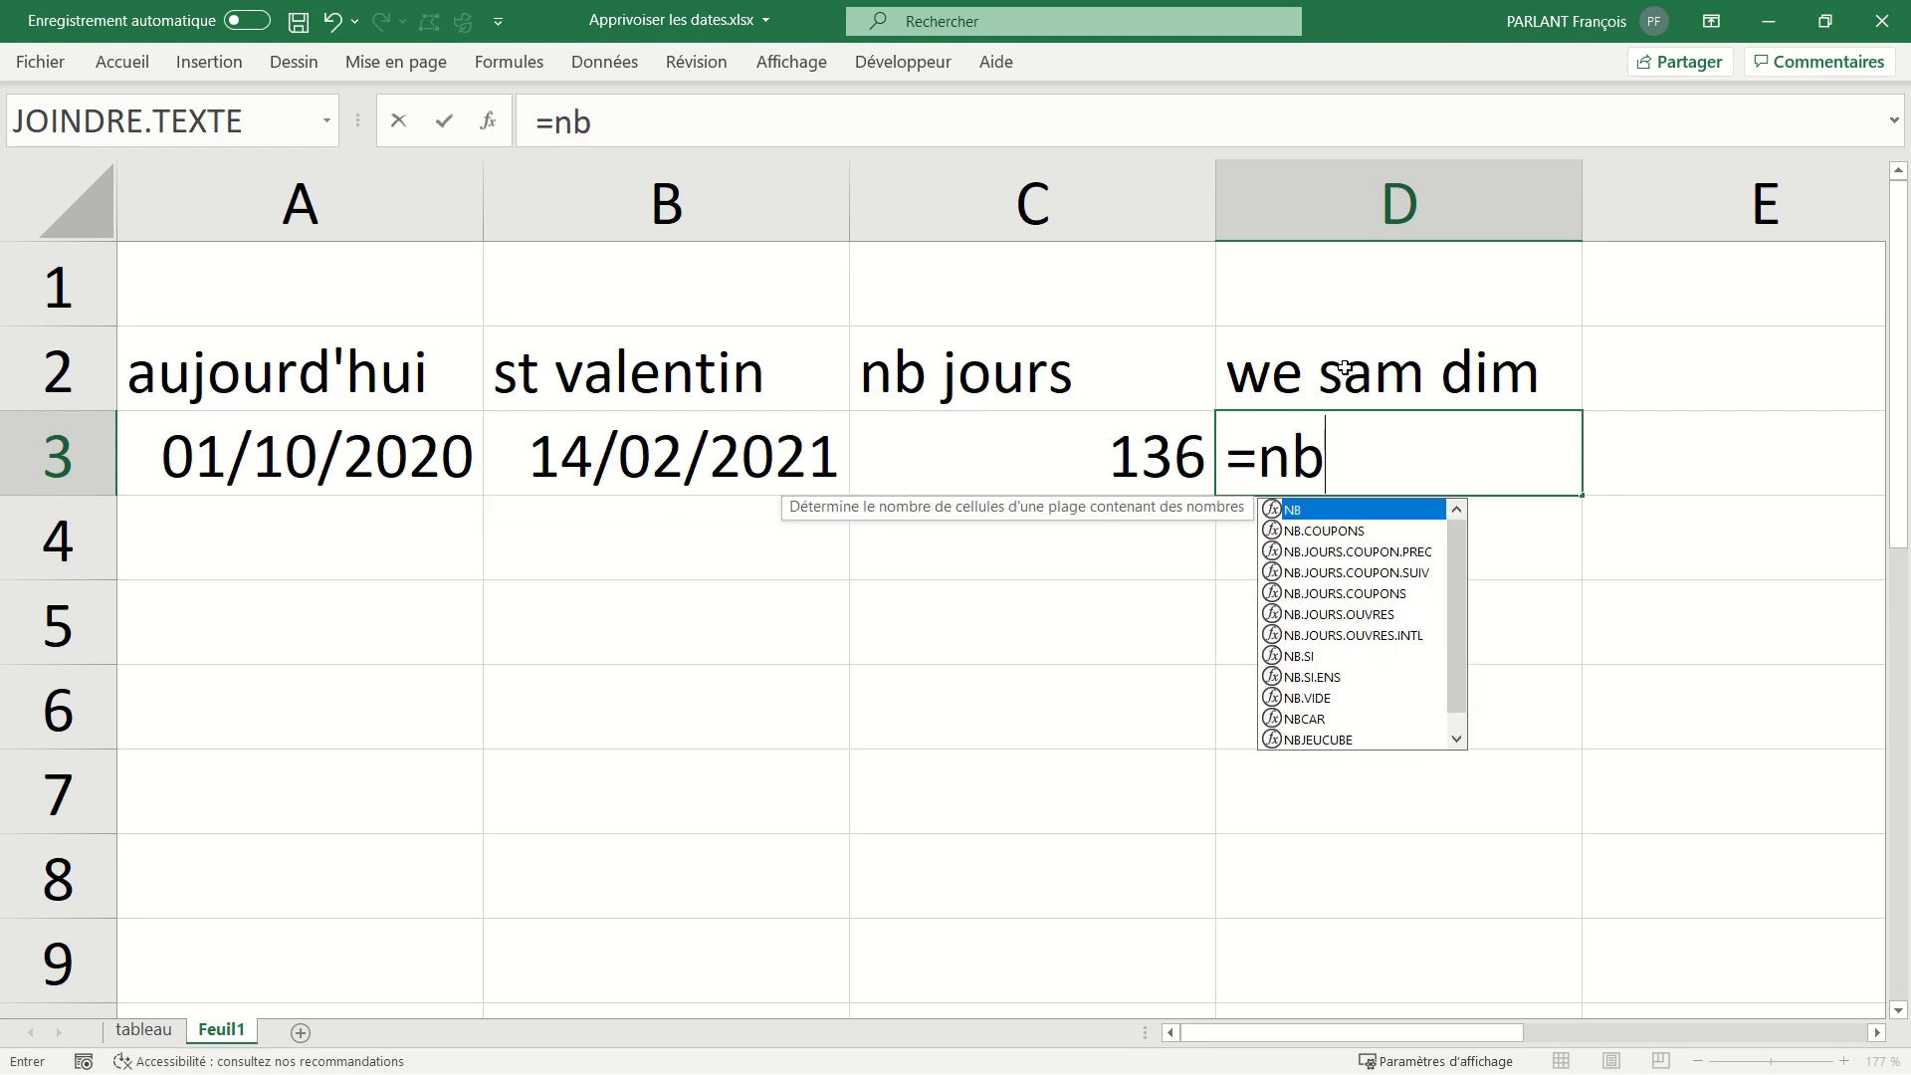
pyautogui.press('Down')
pyautogui.press('Down')
pyautogui.press('Down')
pyautogui.press('Down')
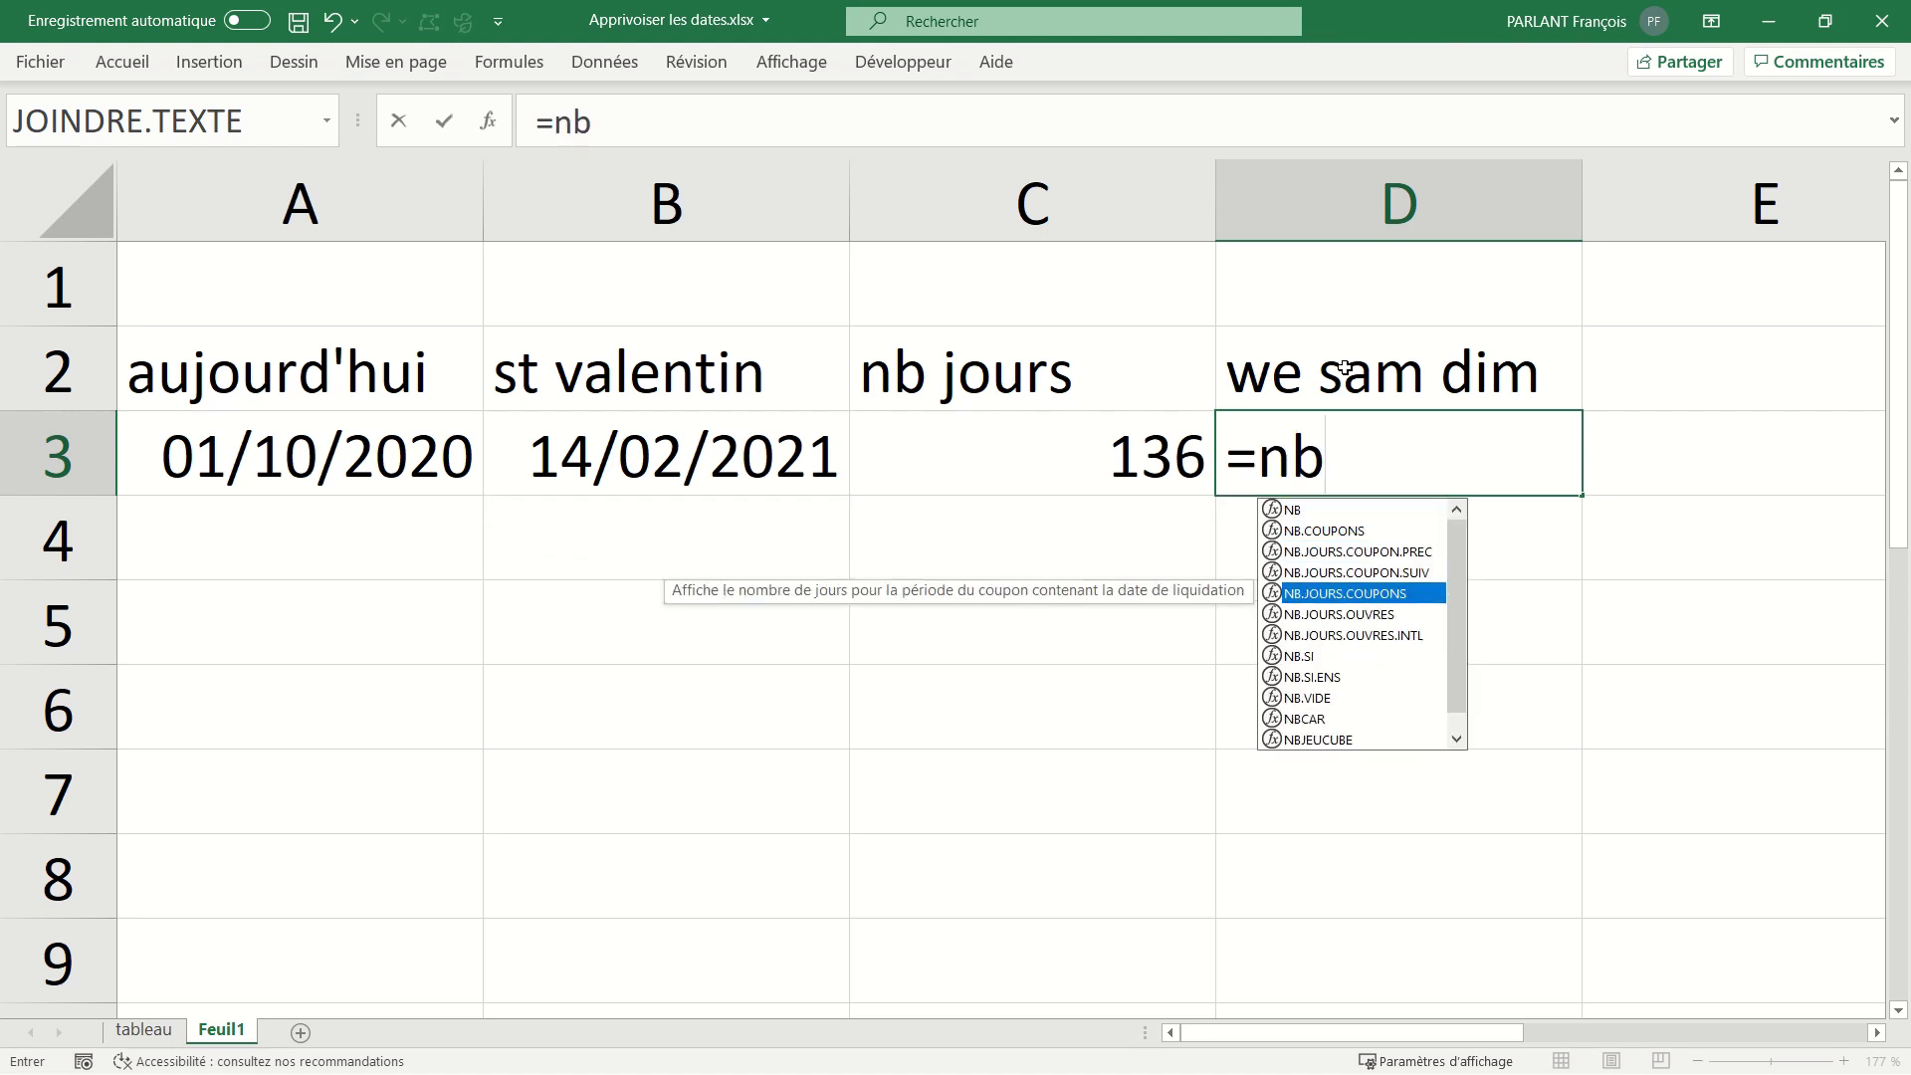
pyautogui.press('Down')
pyautogui.press('Down')
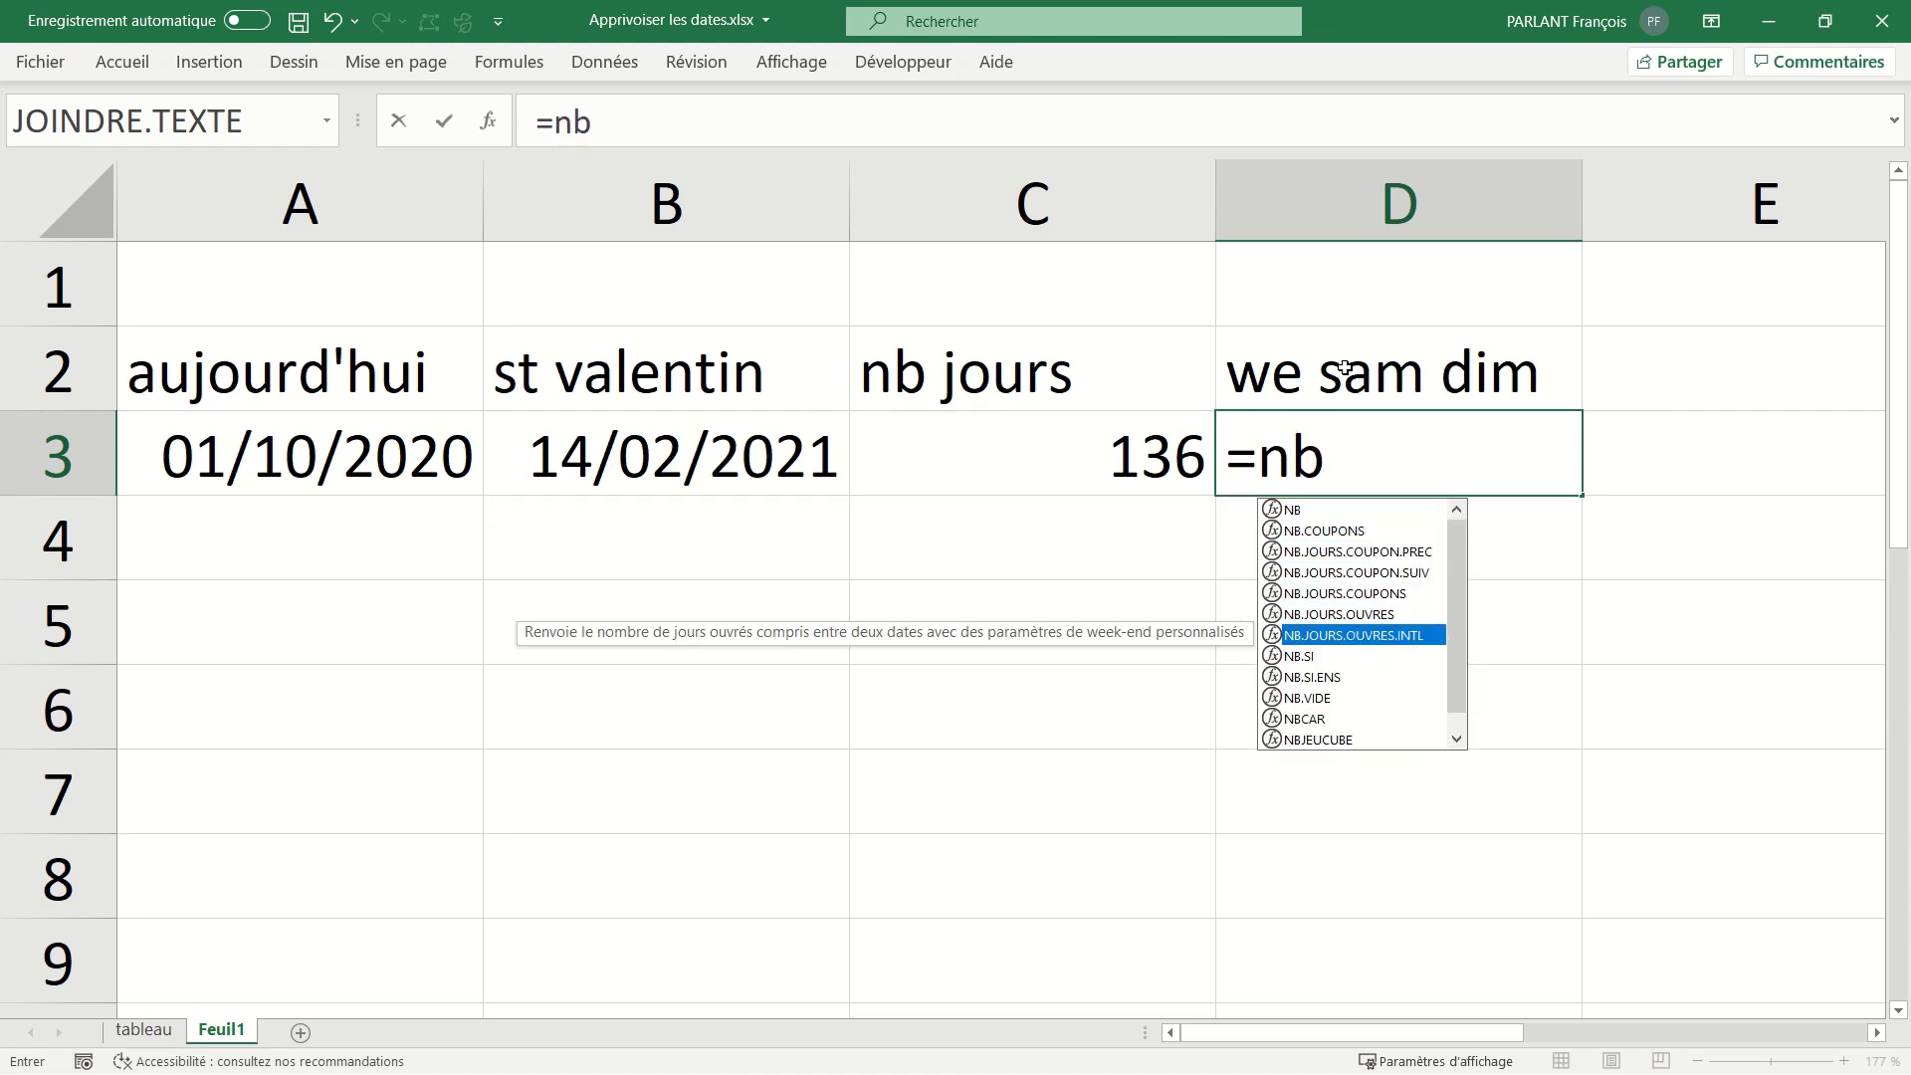
pyautogui.press('Up')
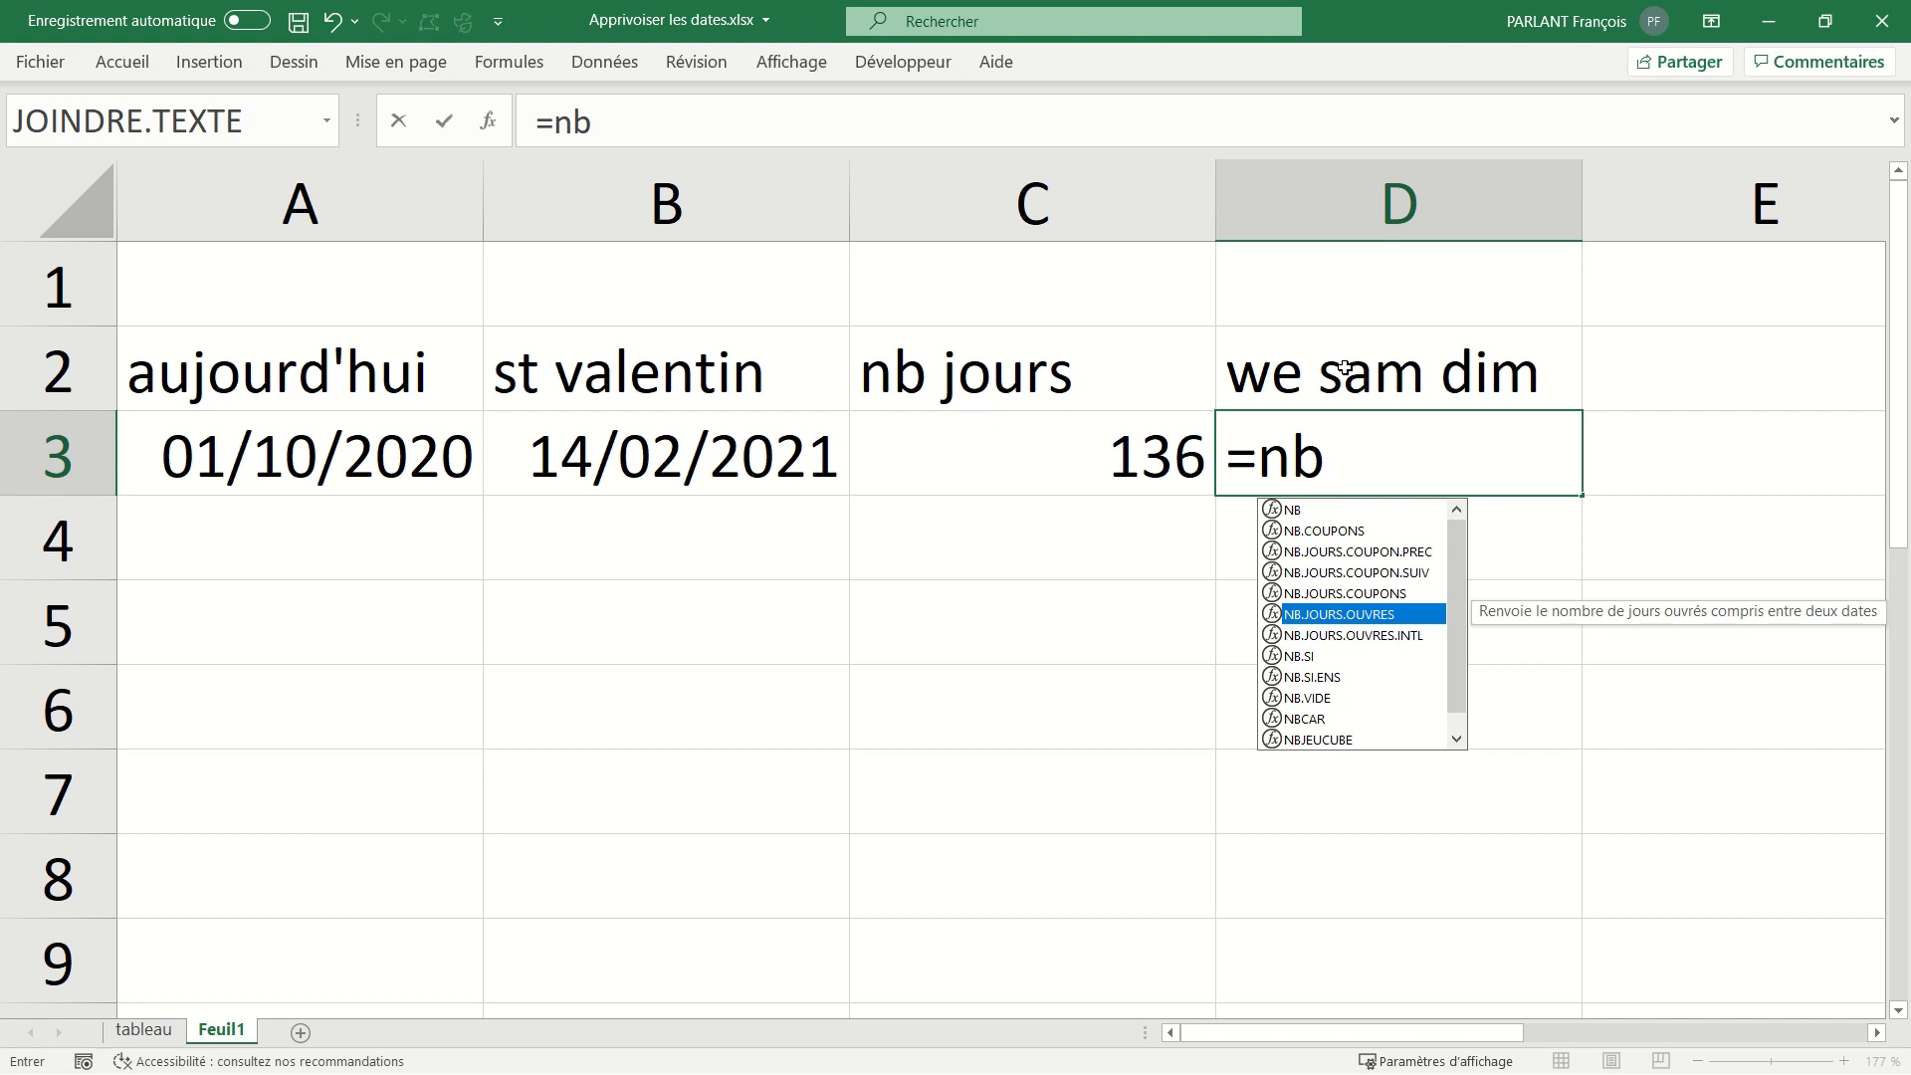
pyautogui.press('Tab')
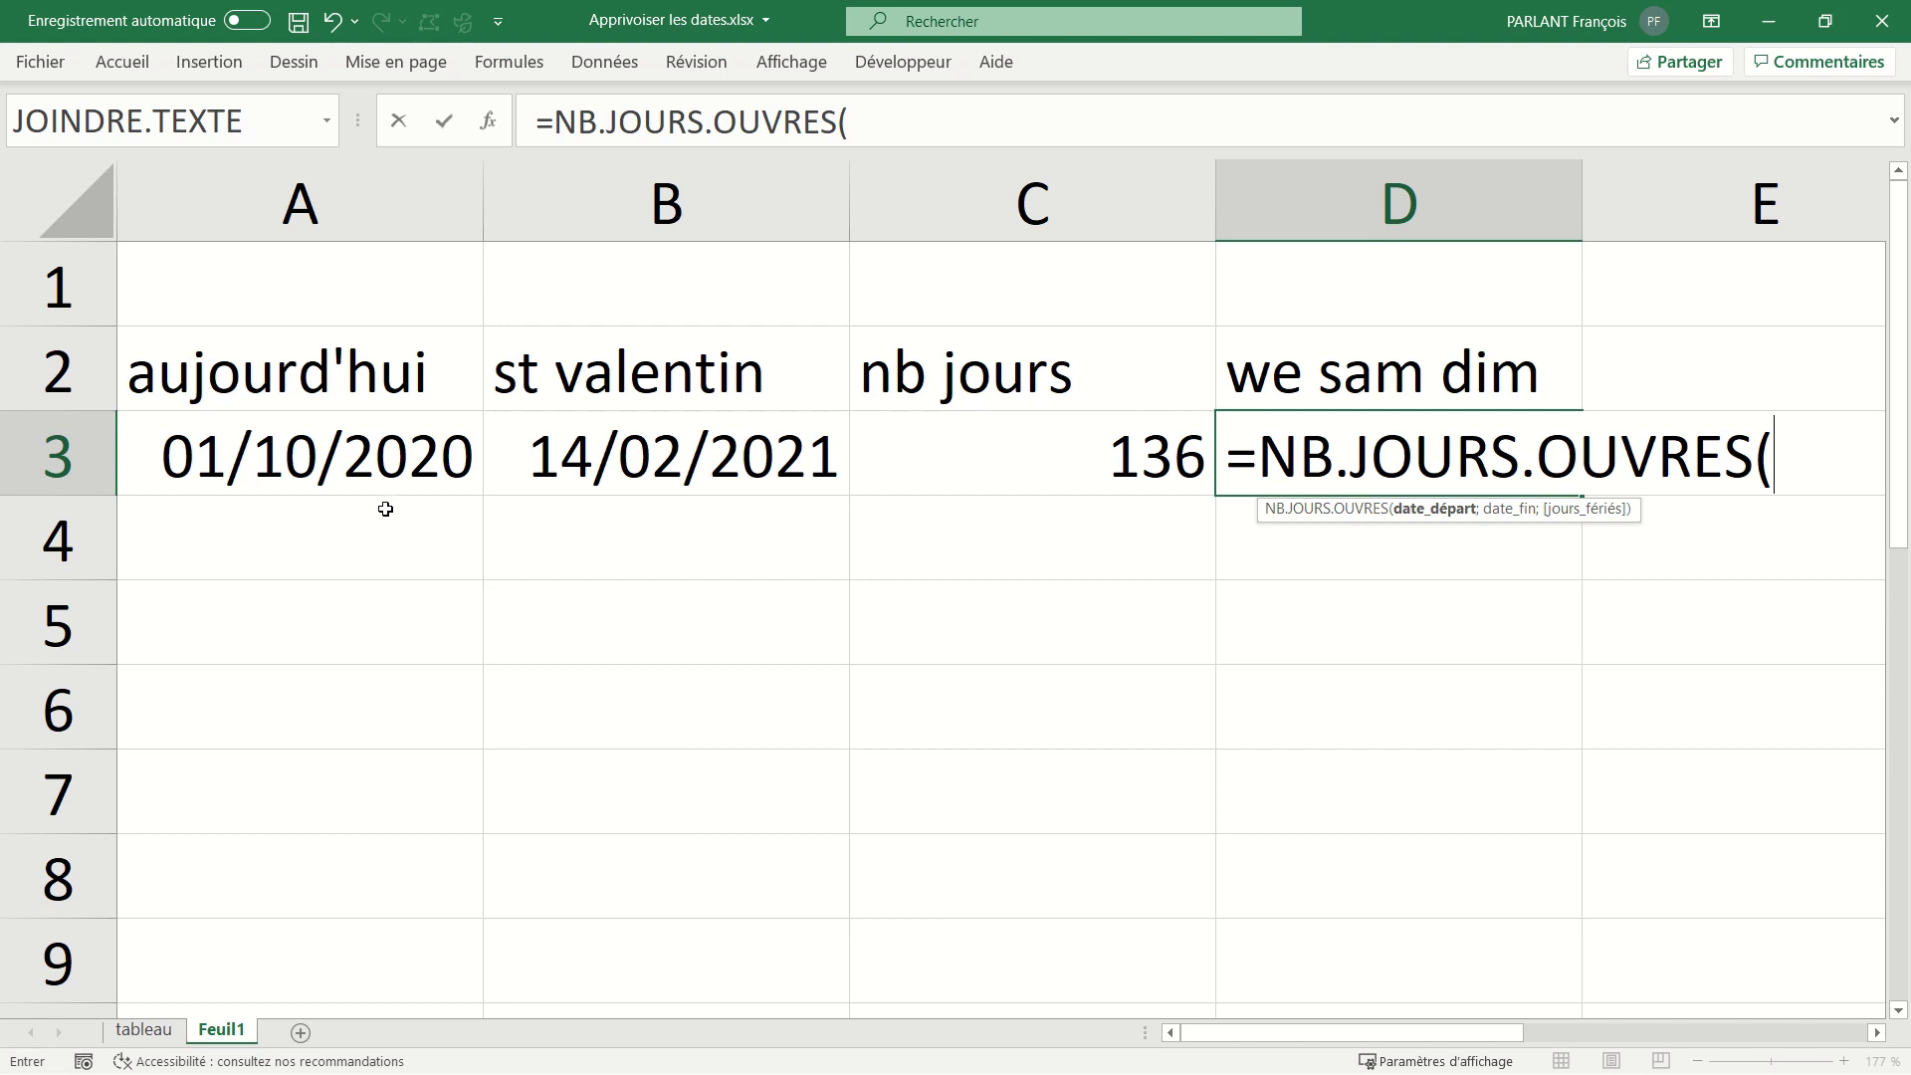
pyautogui.click(337, 461)
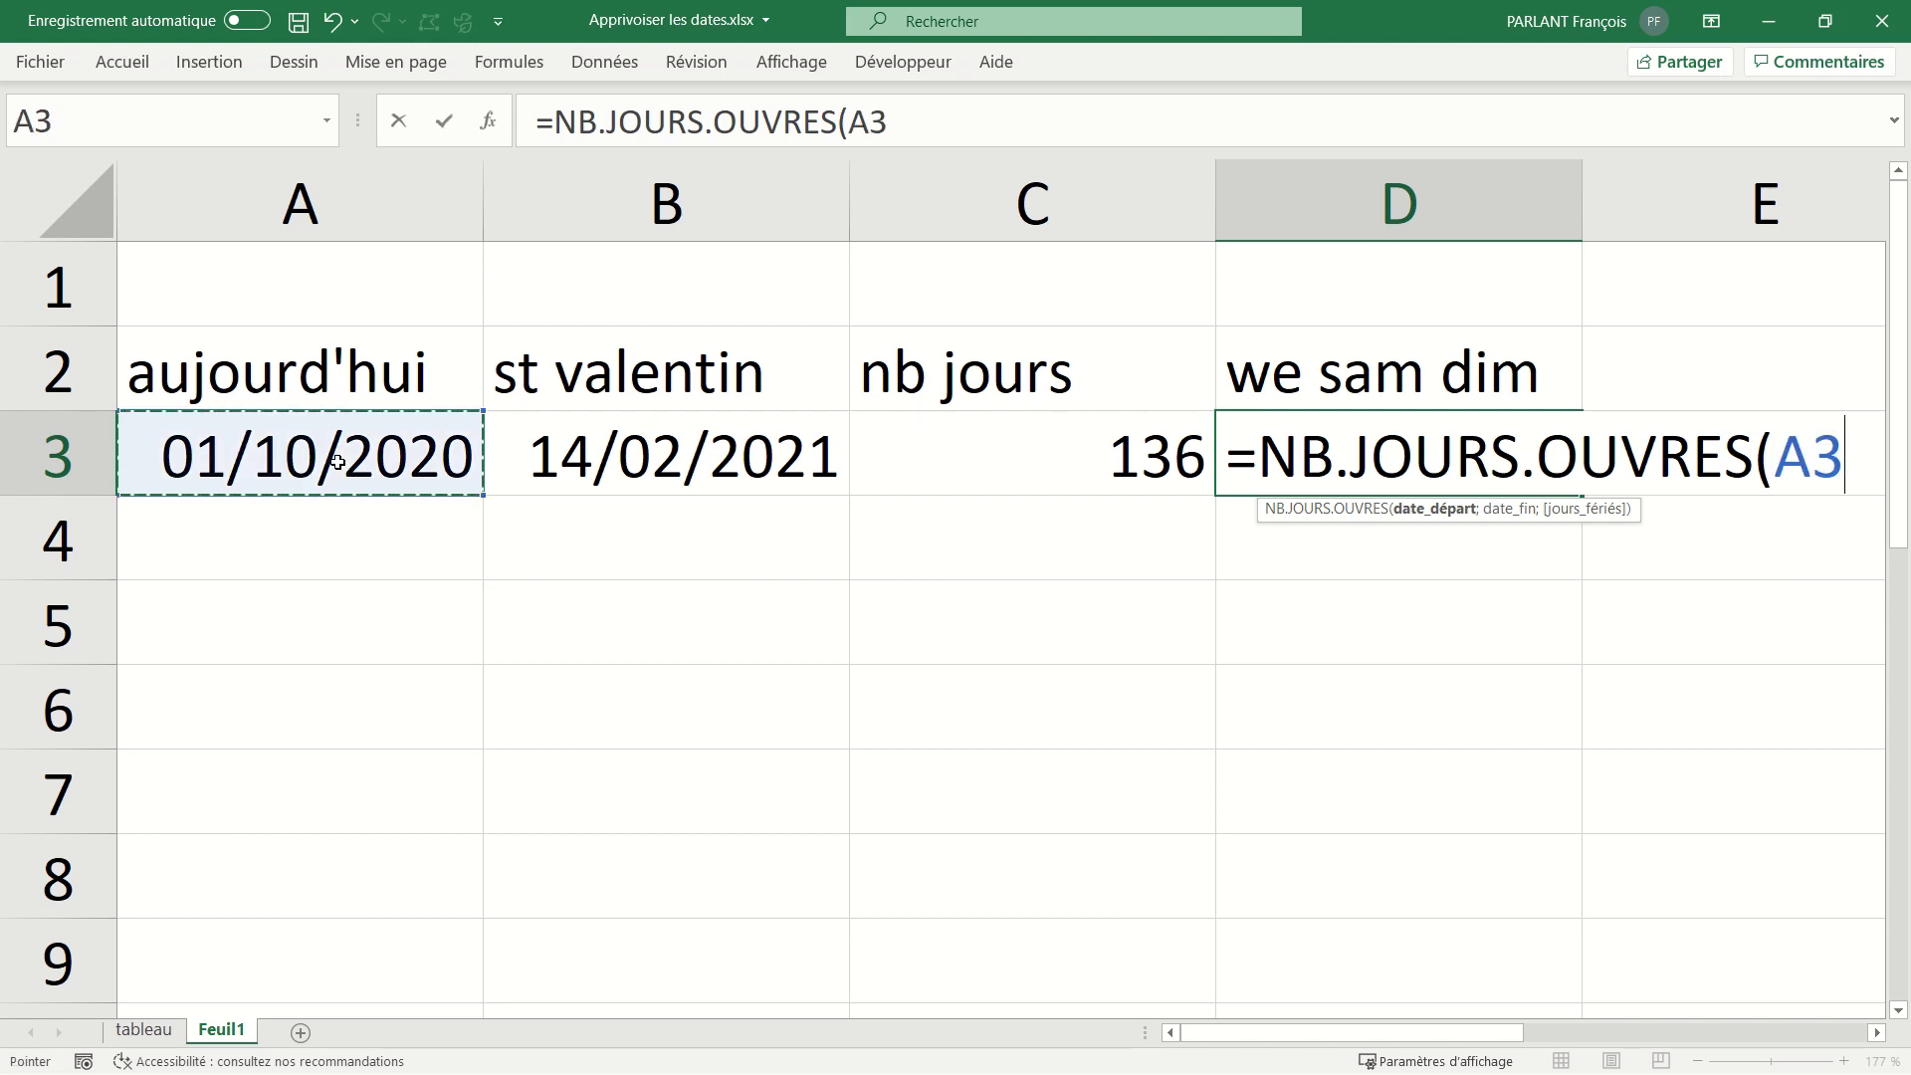
pyautogui.write(';')
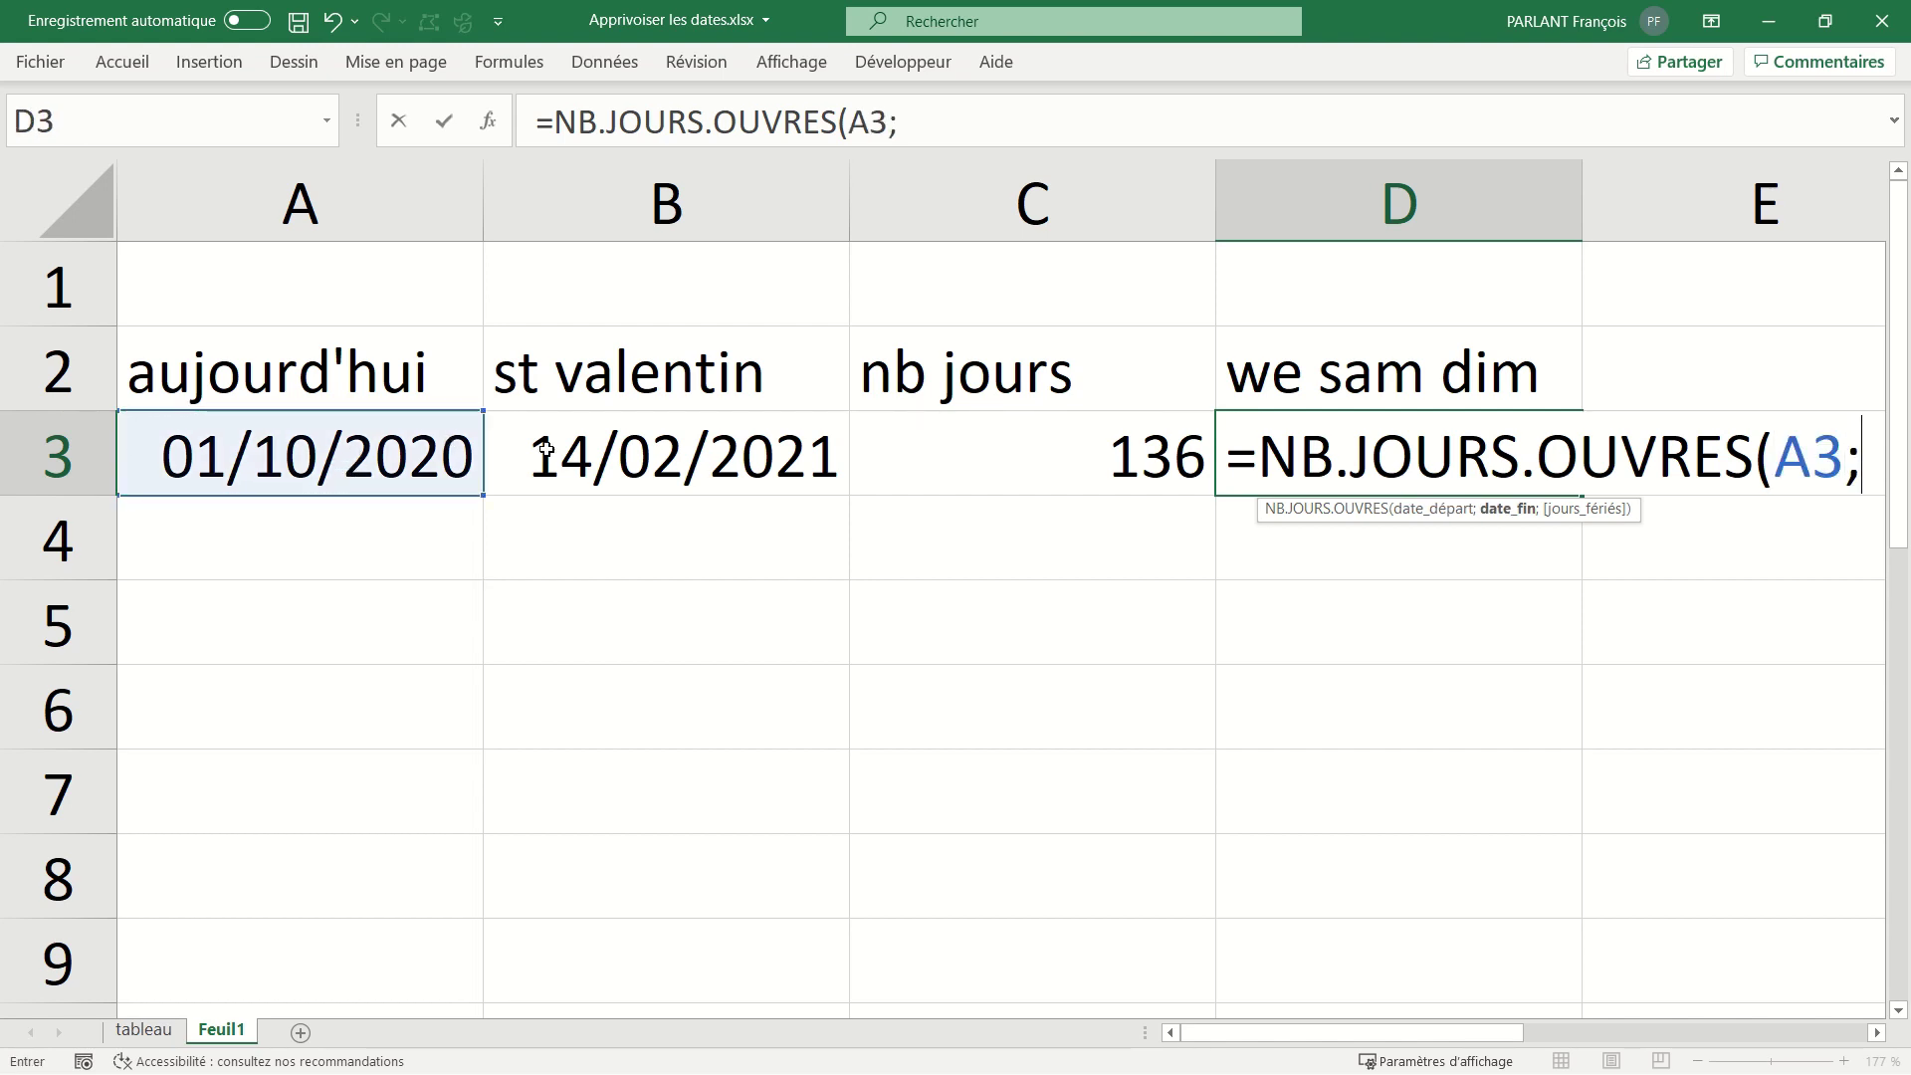
pyautogui.click(622, 461)
pyautogui.write(';')
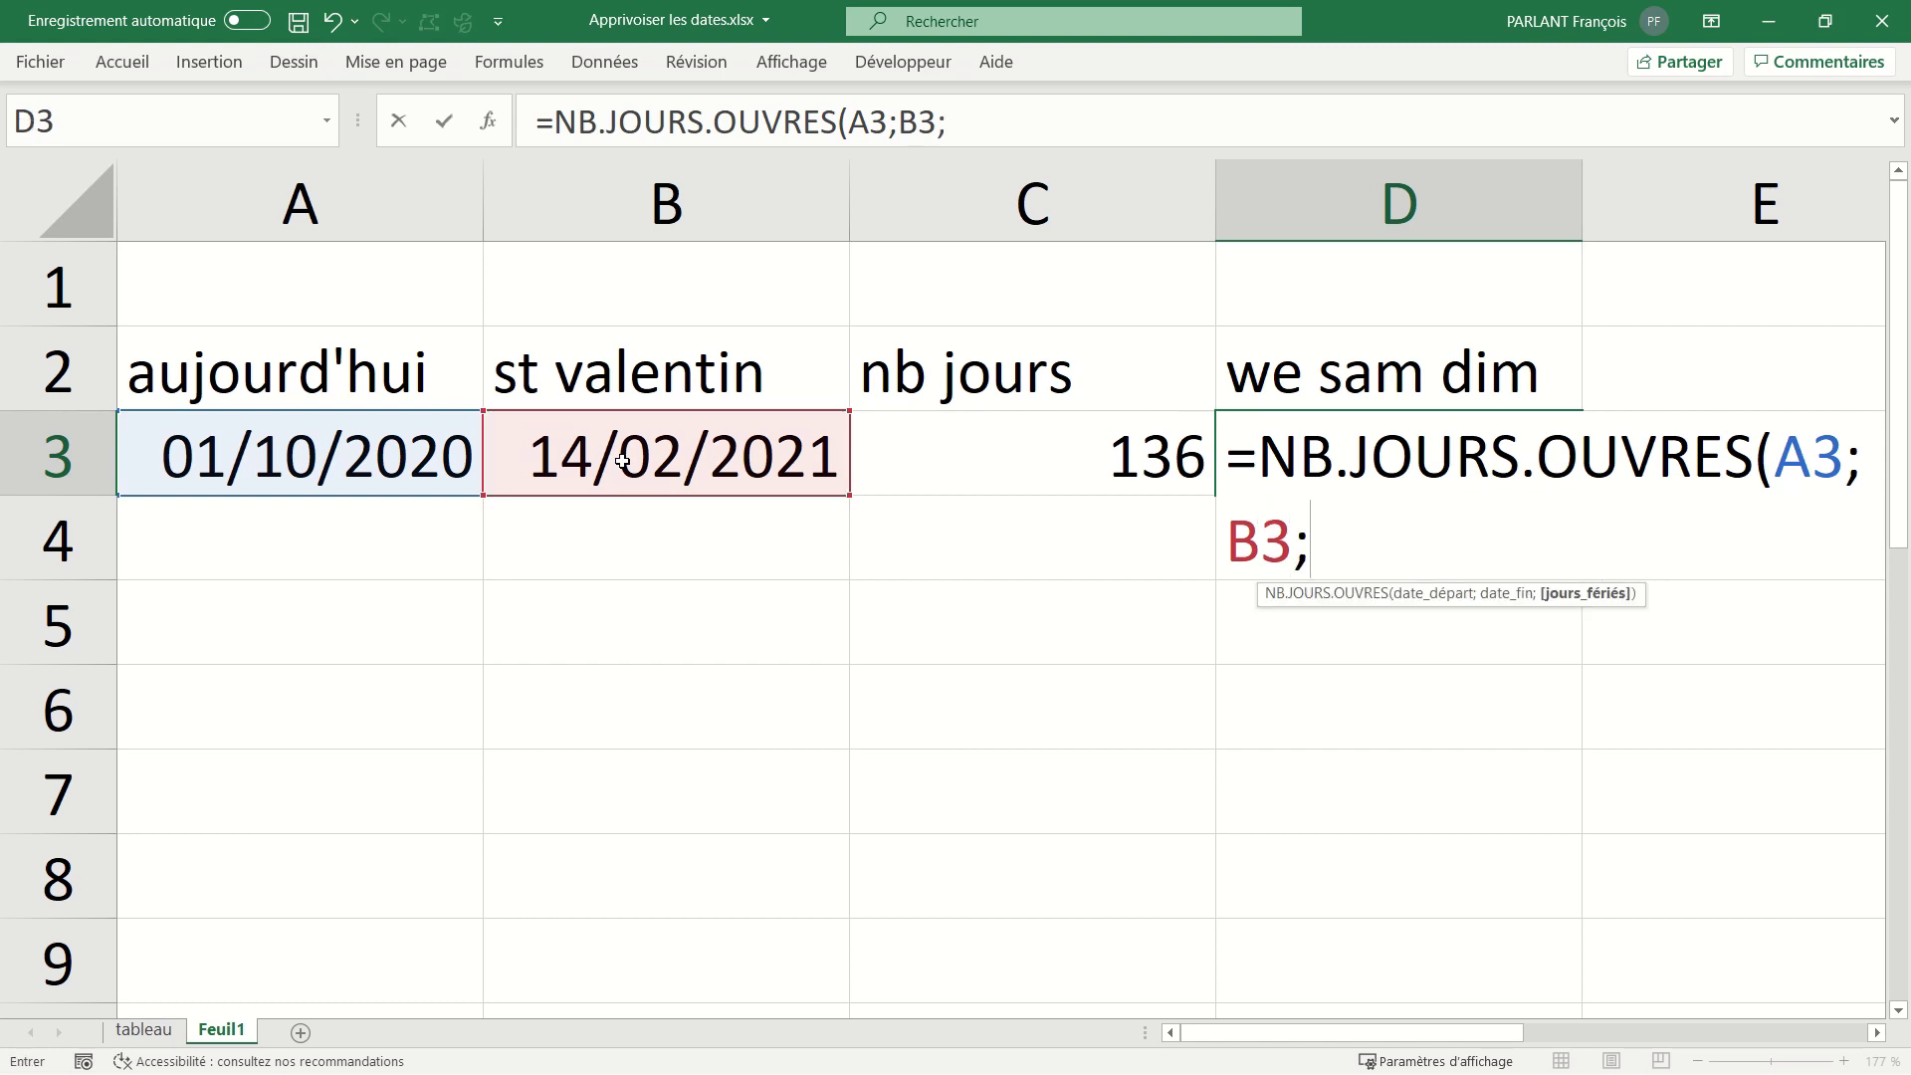
pyautogui.press('BackSpace')
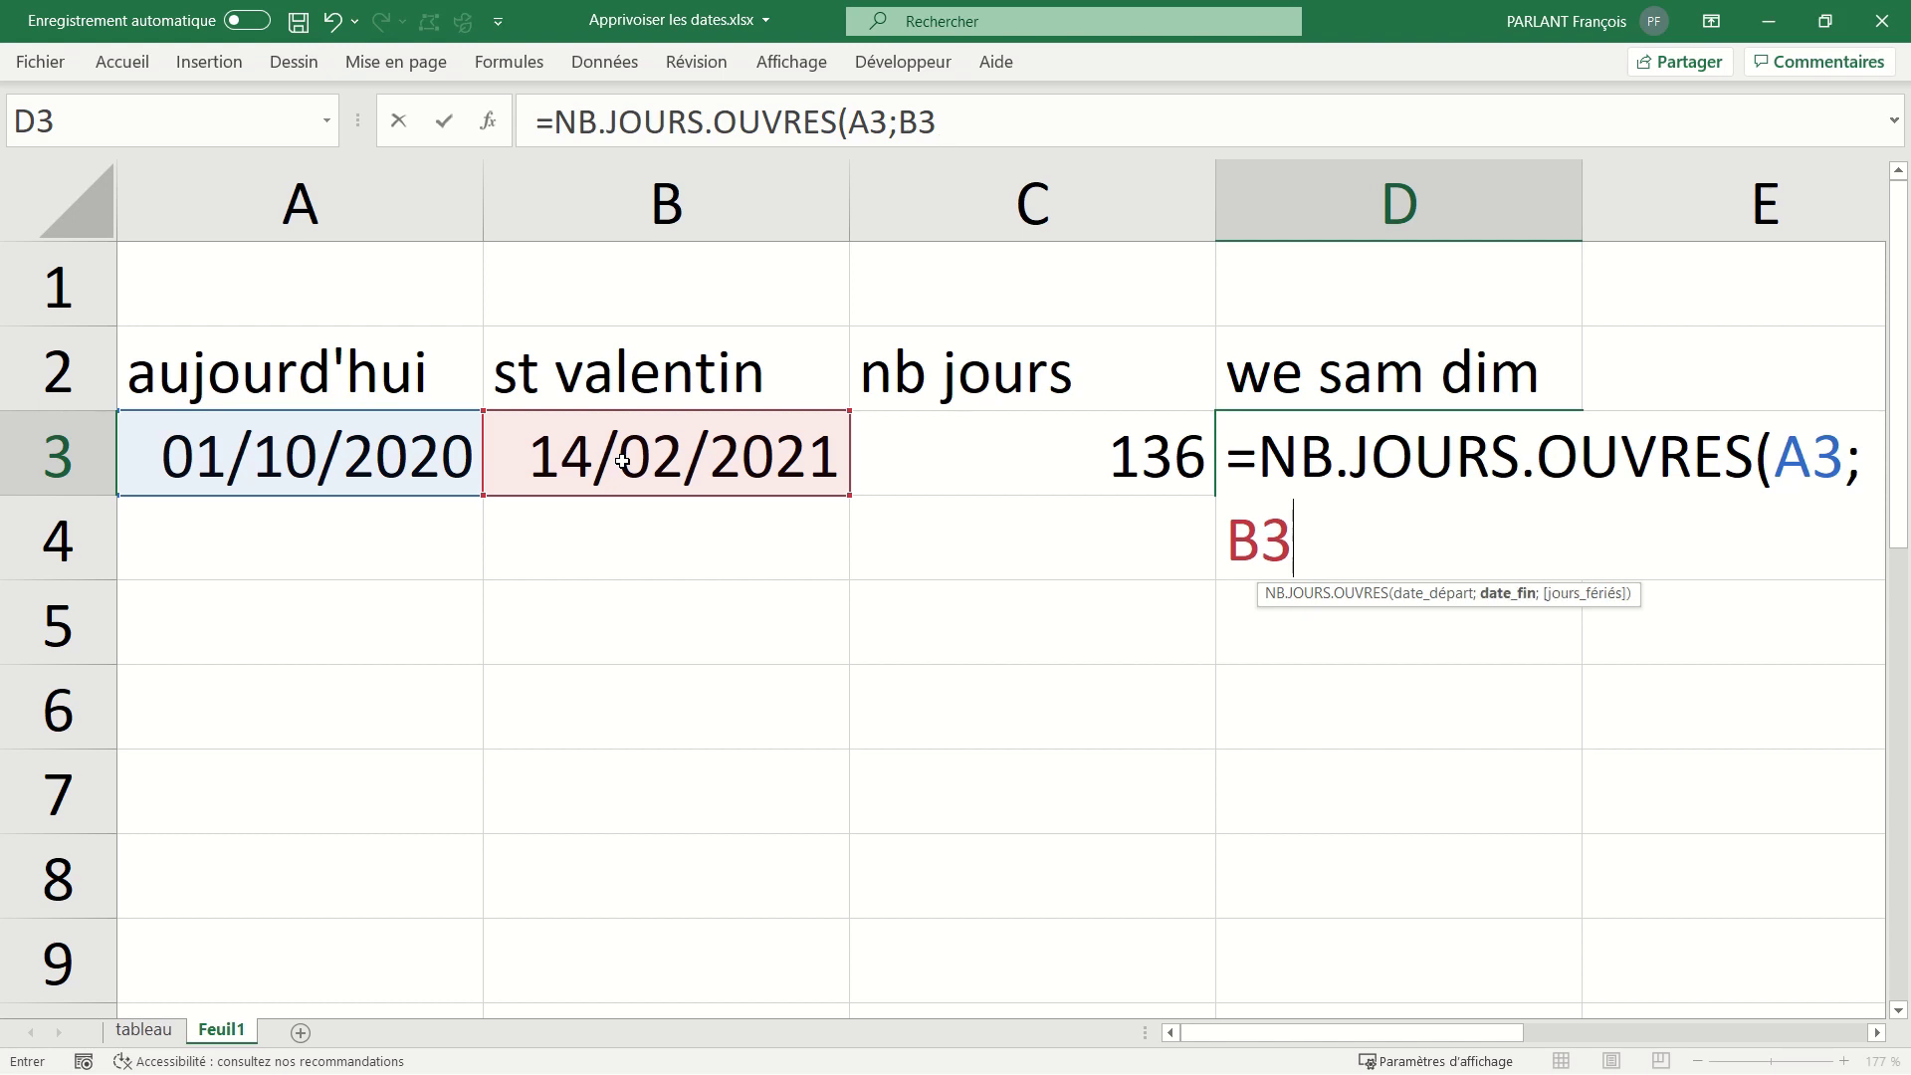
pyautogui.press('Return')
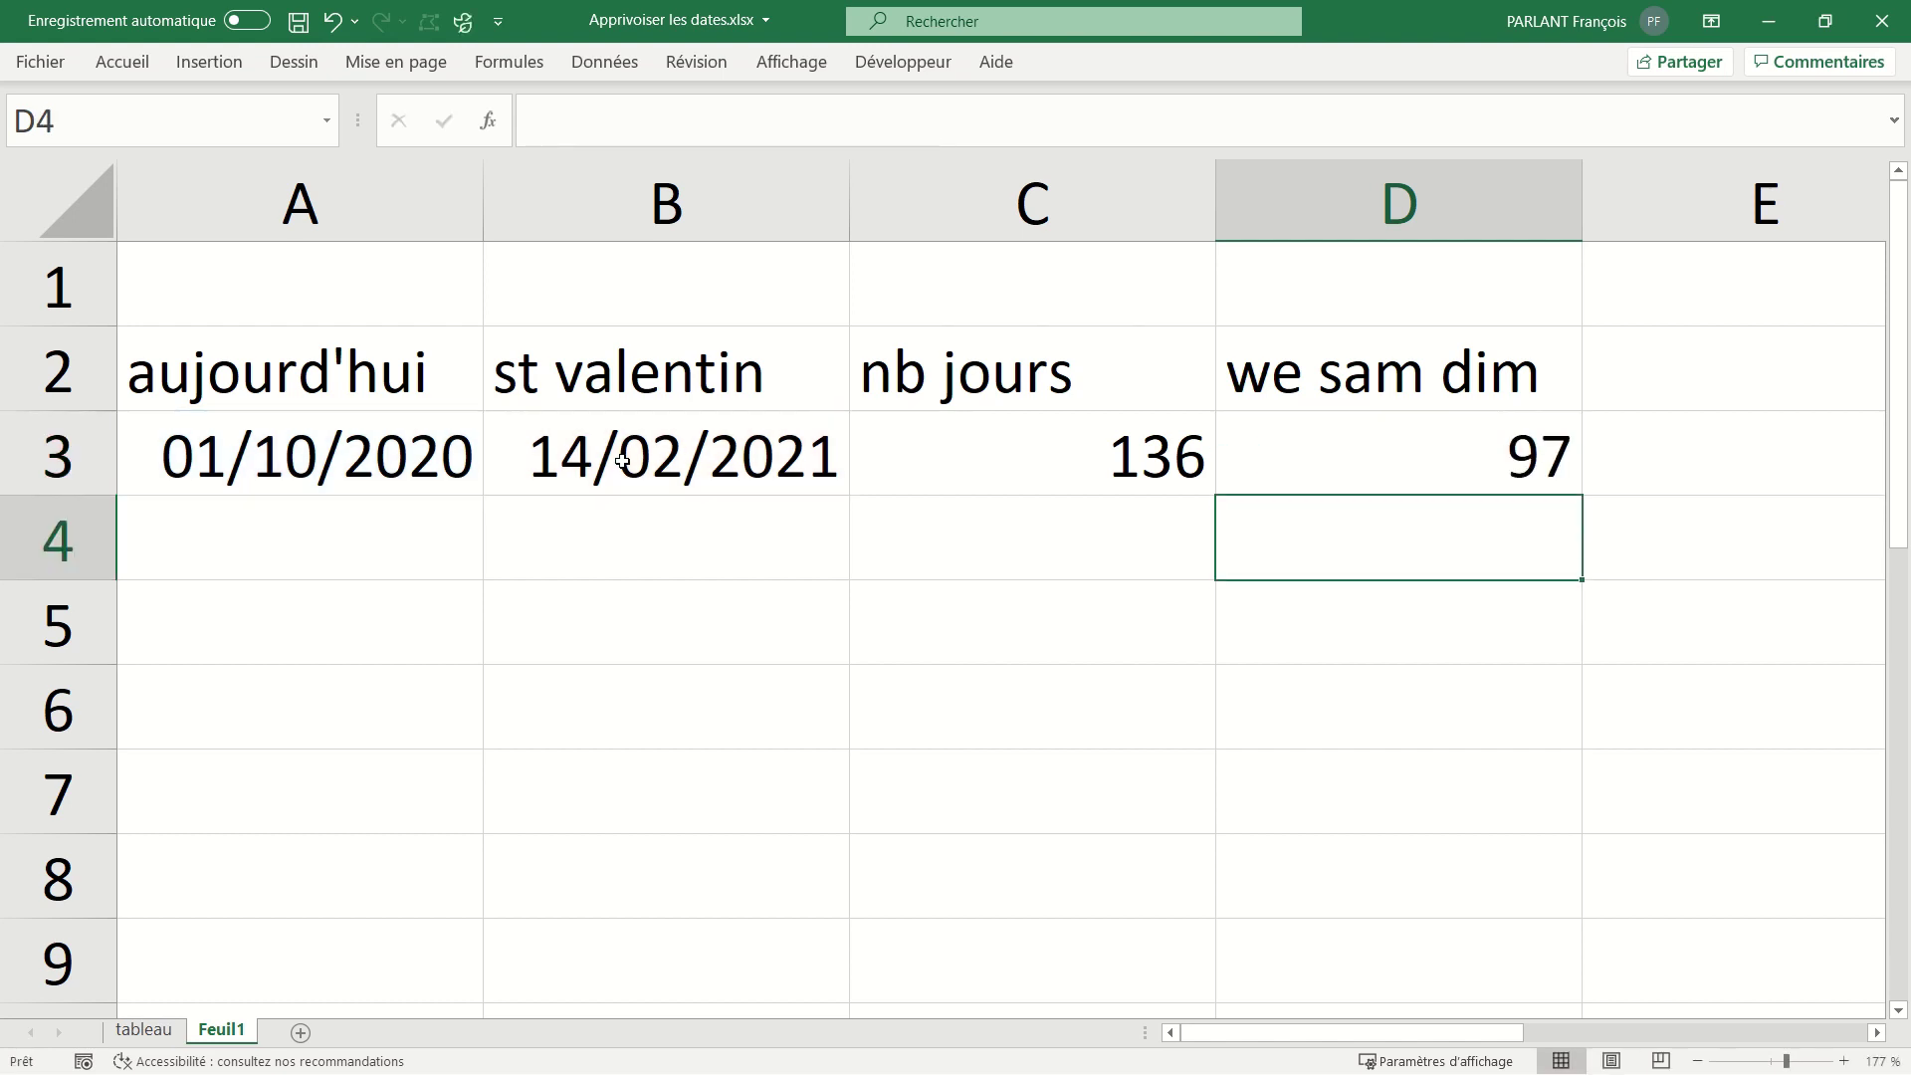
pyautogui.click(1331, 440)
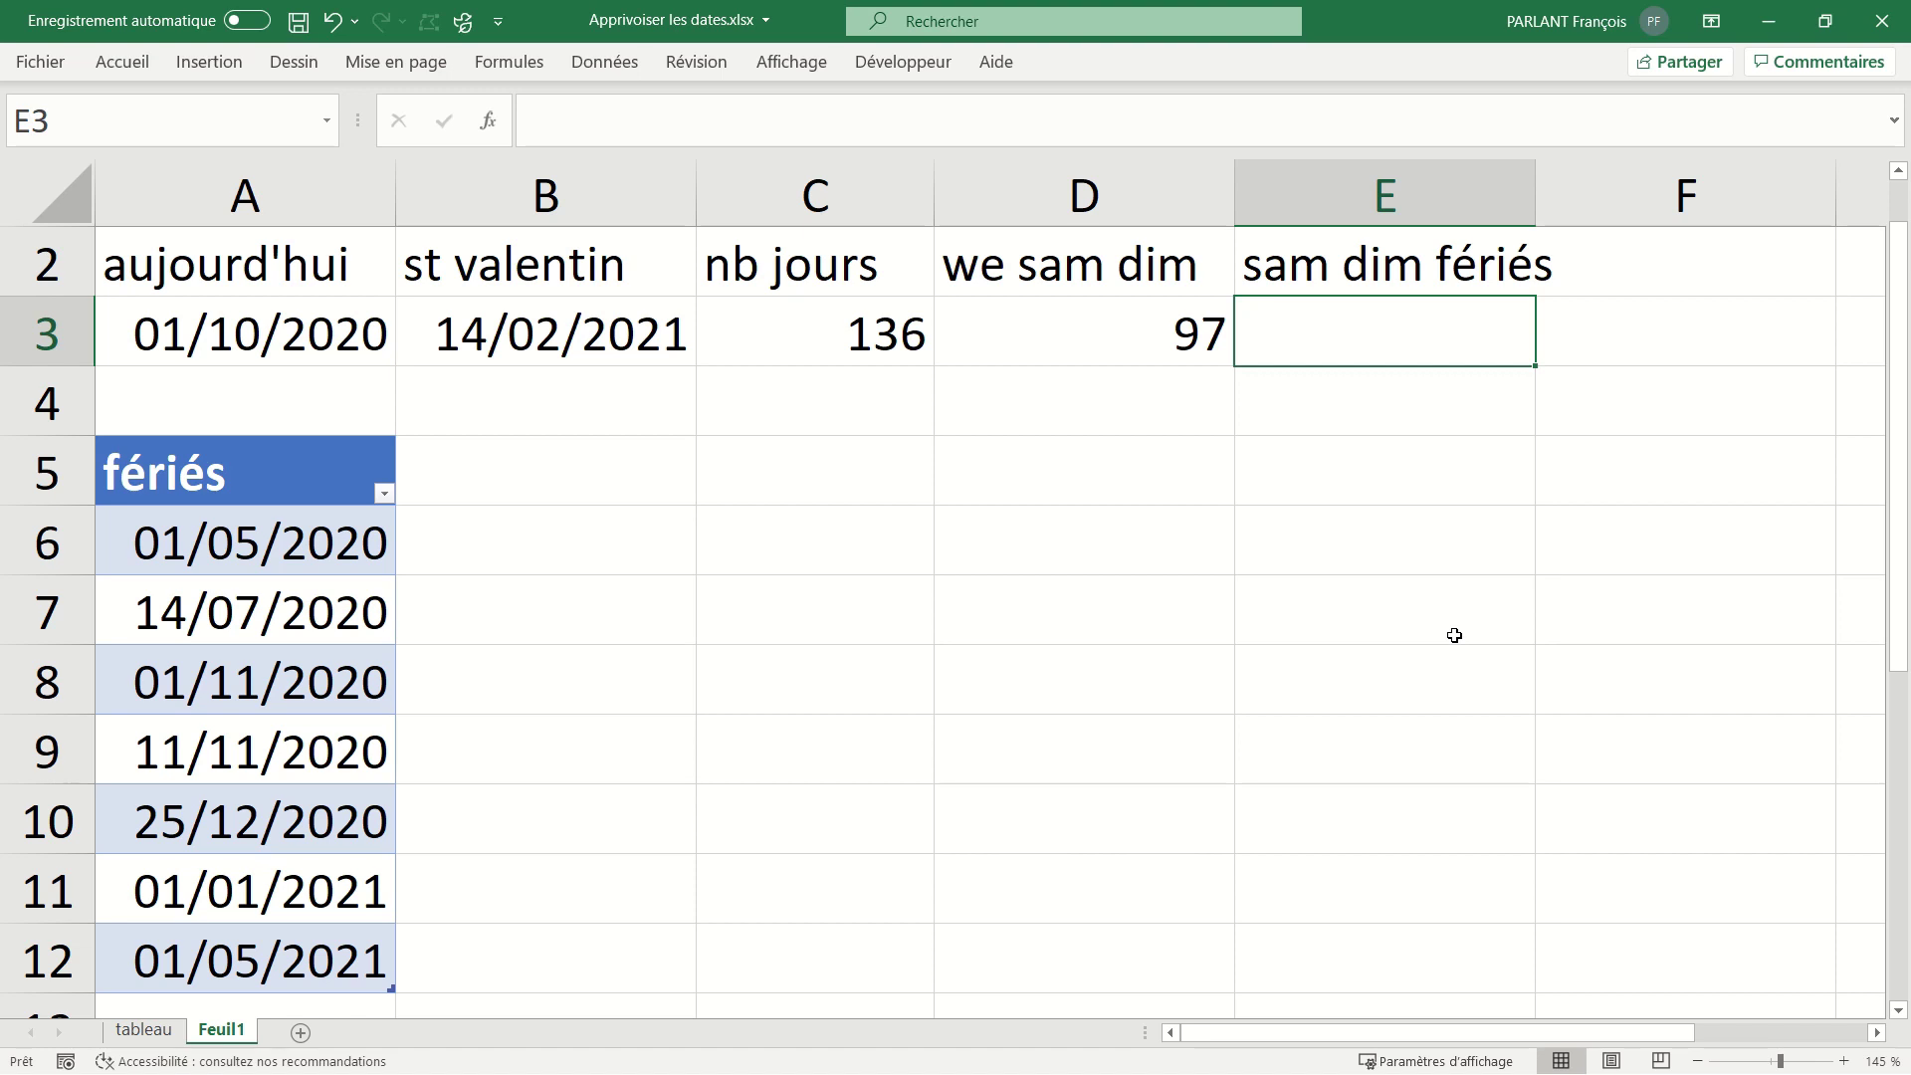
# Calculate the working days excluding weekends and public holidays in cell E3 with =NB.JOURS.OUVRES(A3;B3;Tableau2[fériés]).
pyautogui.write('=nb')
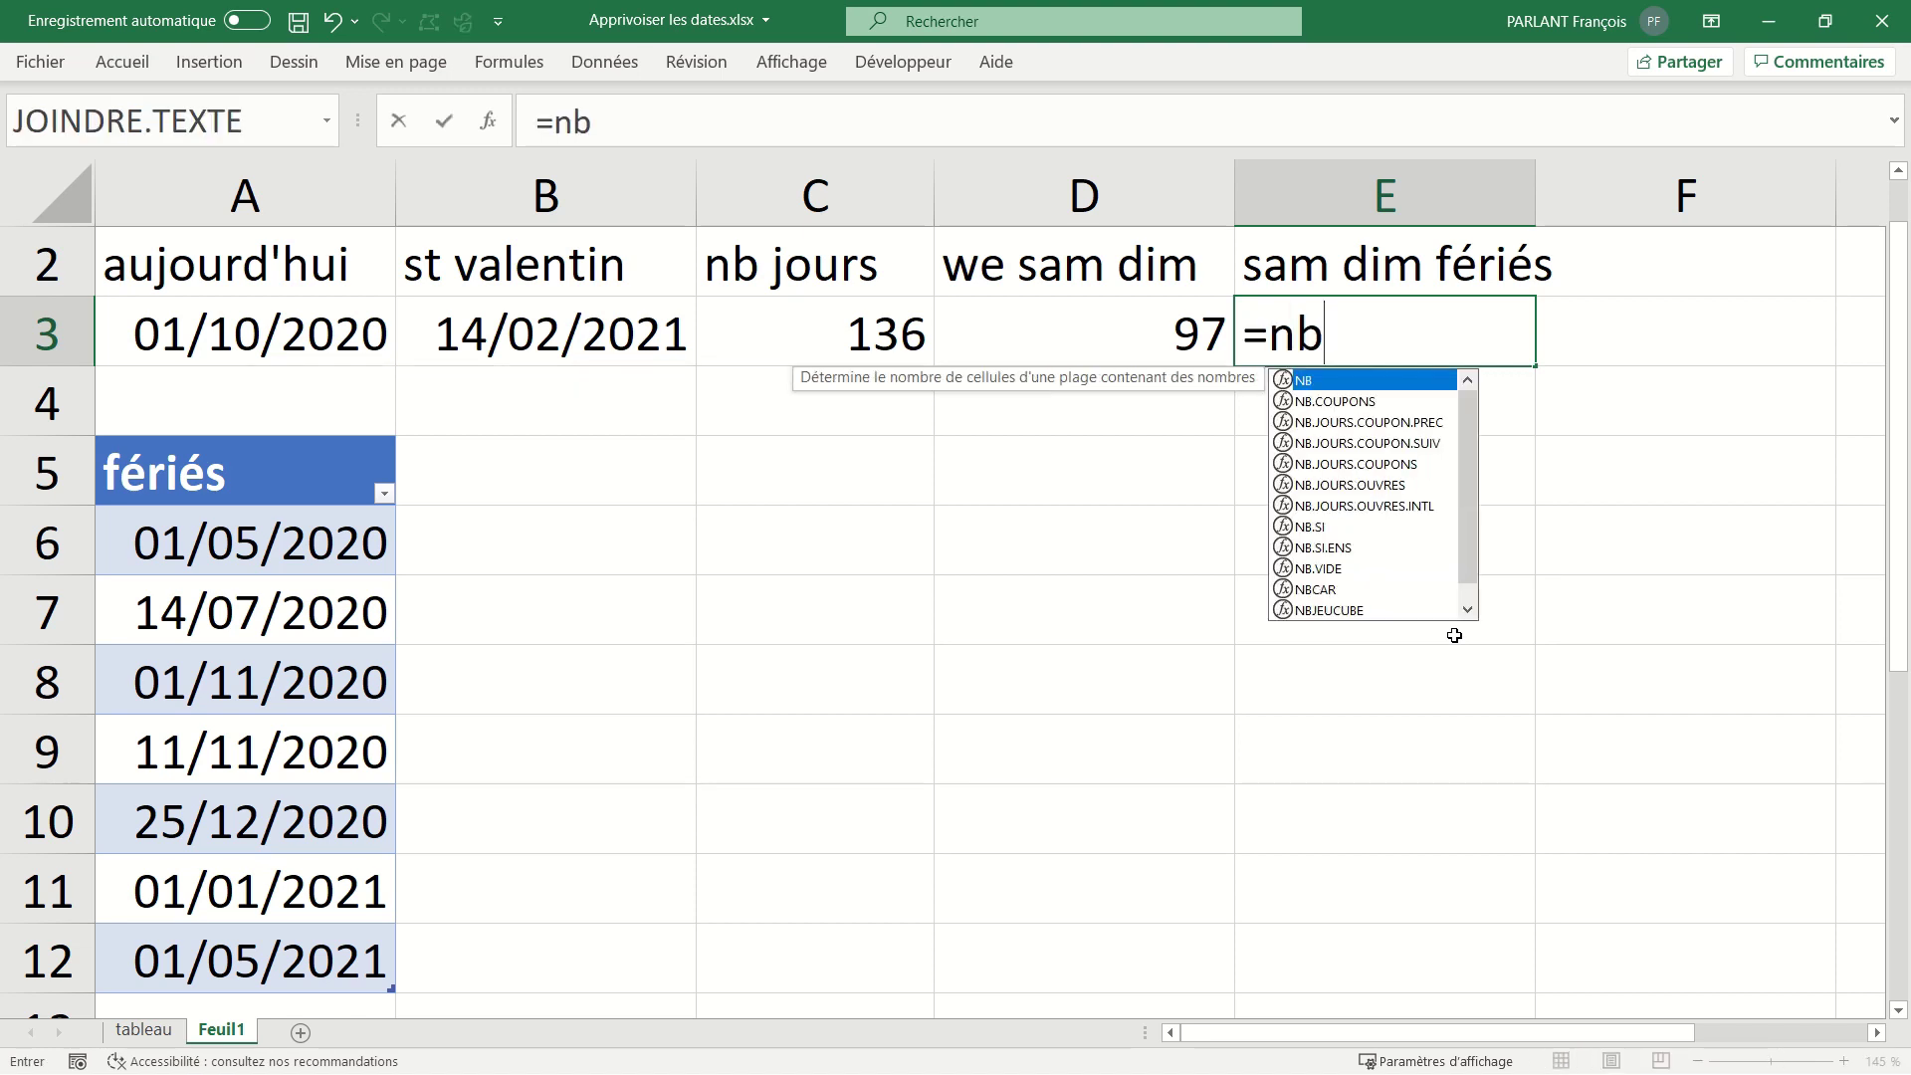
pyautogui.press('Down')
pyautogui.press('Down')
pyautogui.press('Down')
pyautogui.press('Down')
pyautogui.press('Down')
pyautogui.press('Tab')
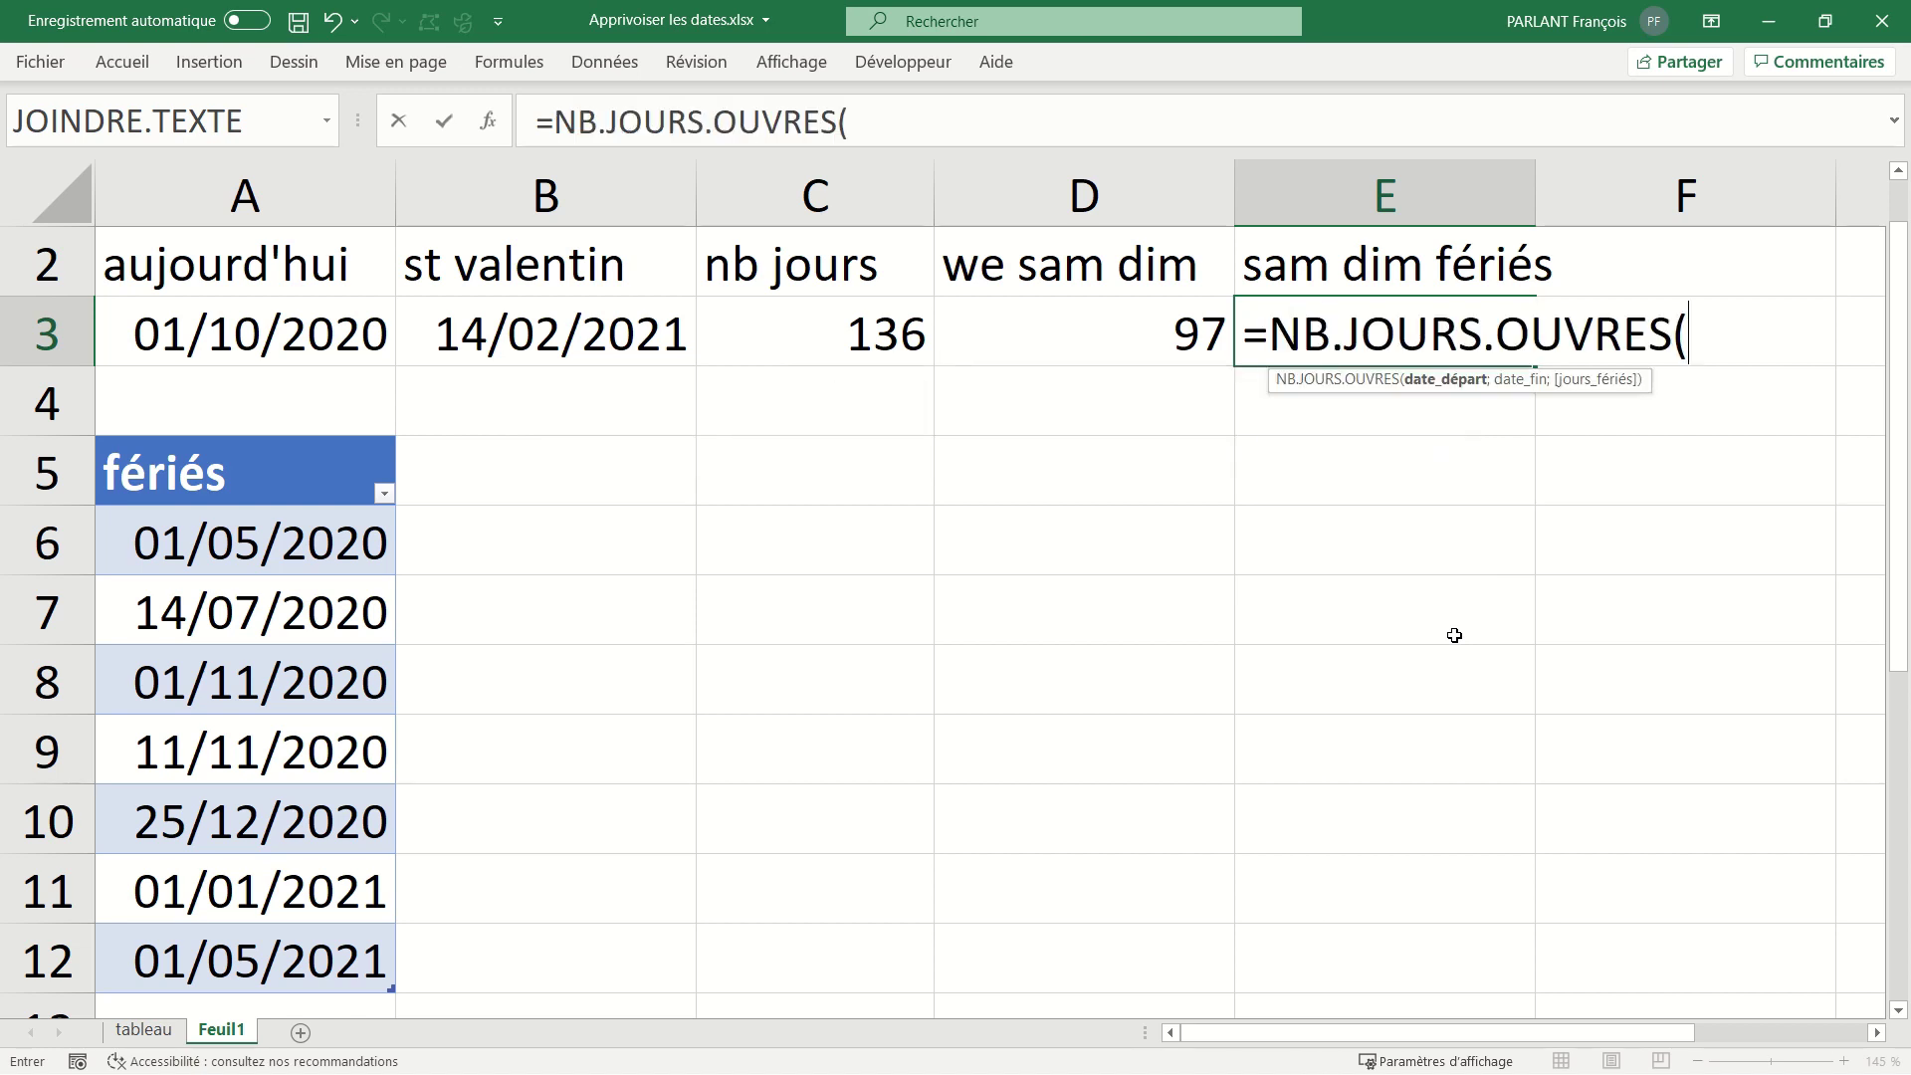
pyautogui.click(253, 336)
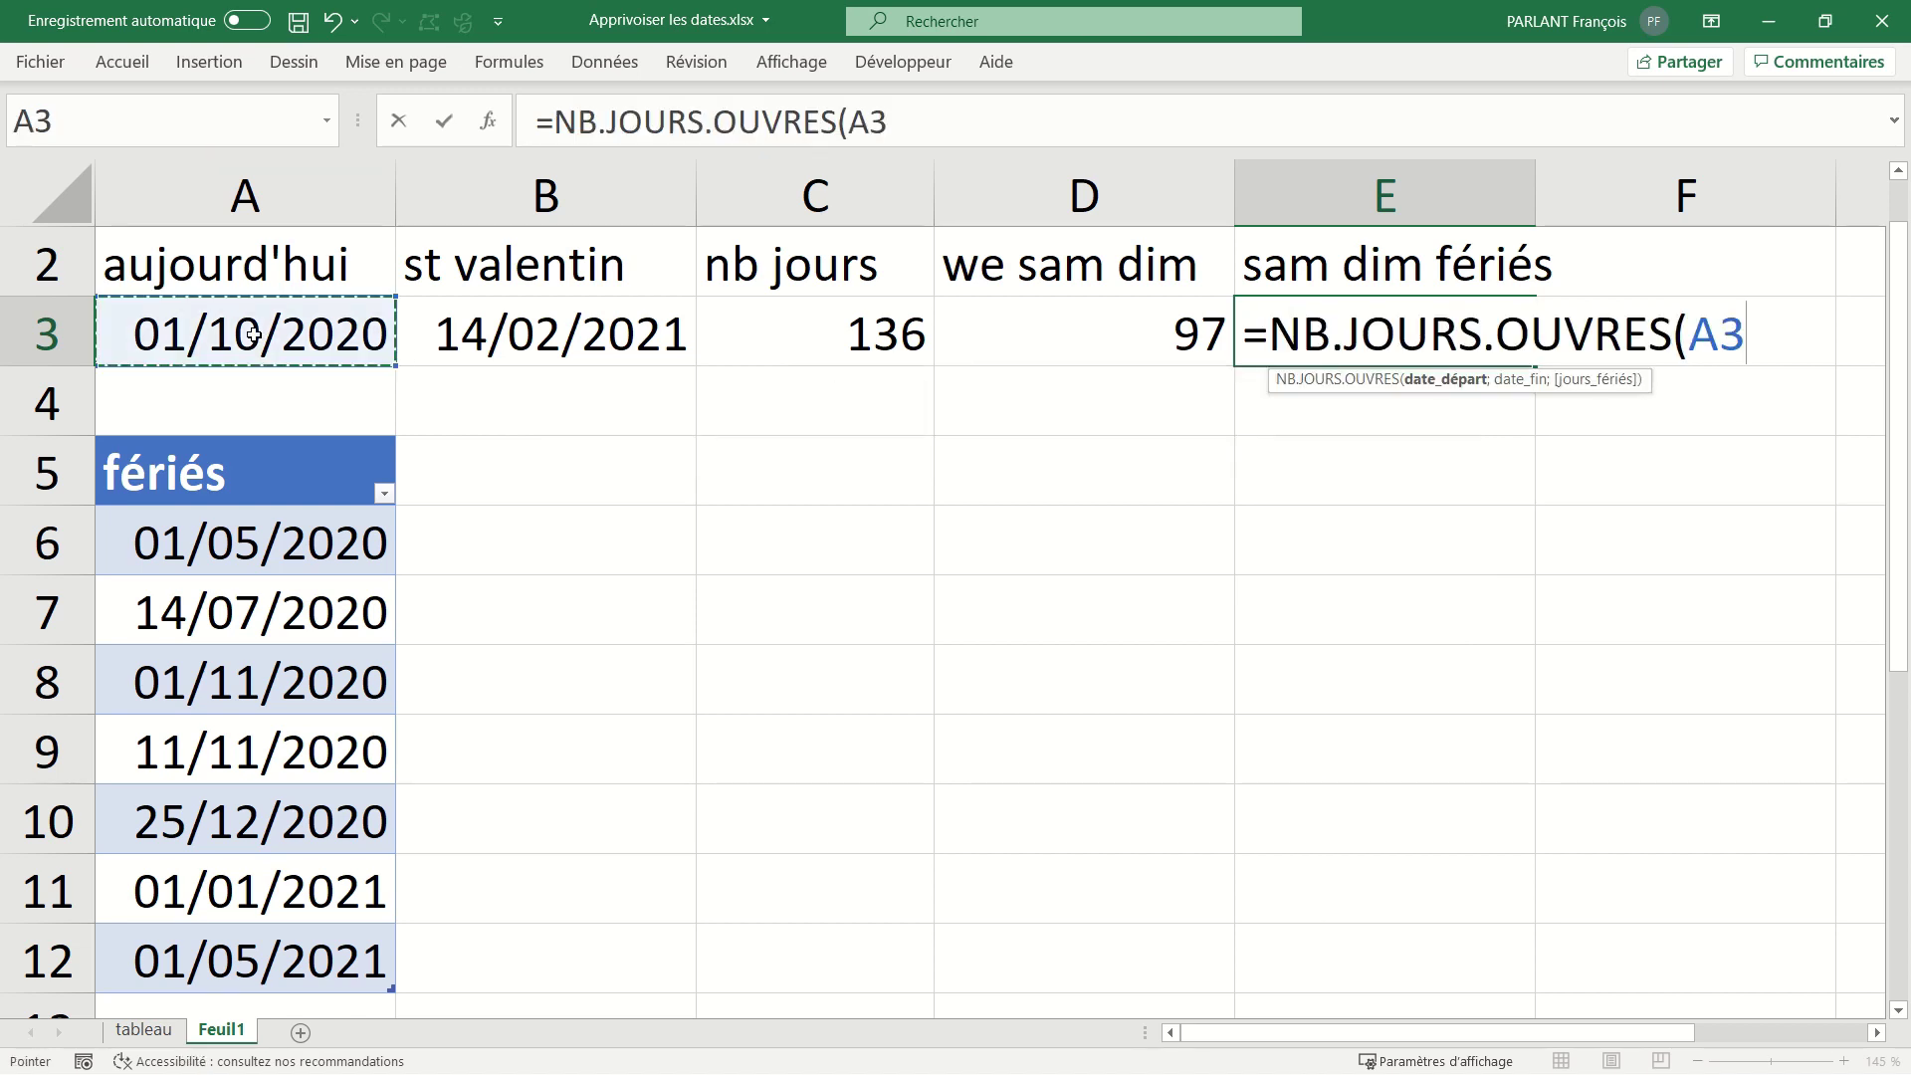
pyautogui.write(';')
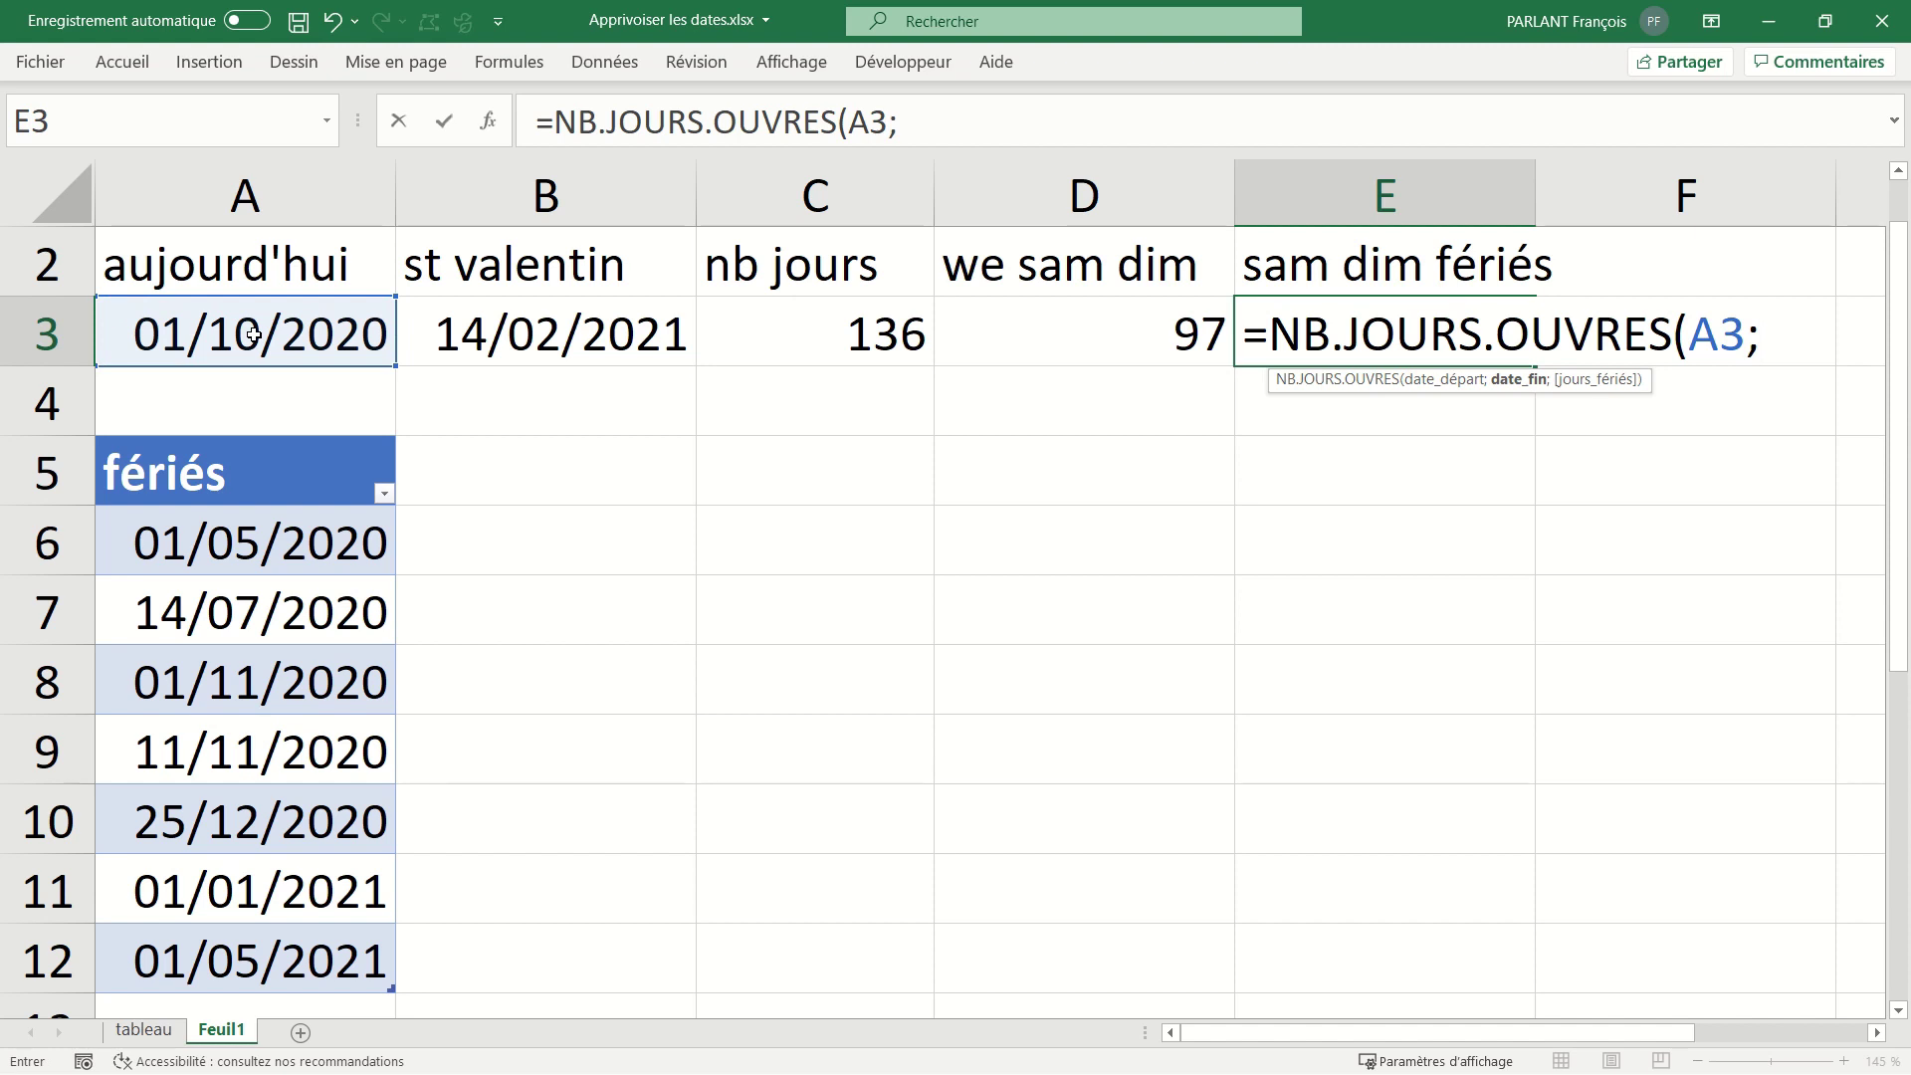
pyautogui.click(555, 319)
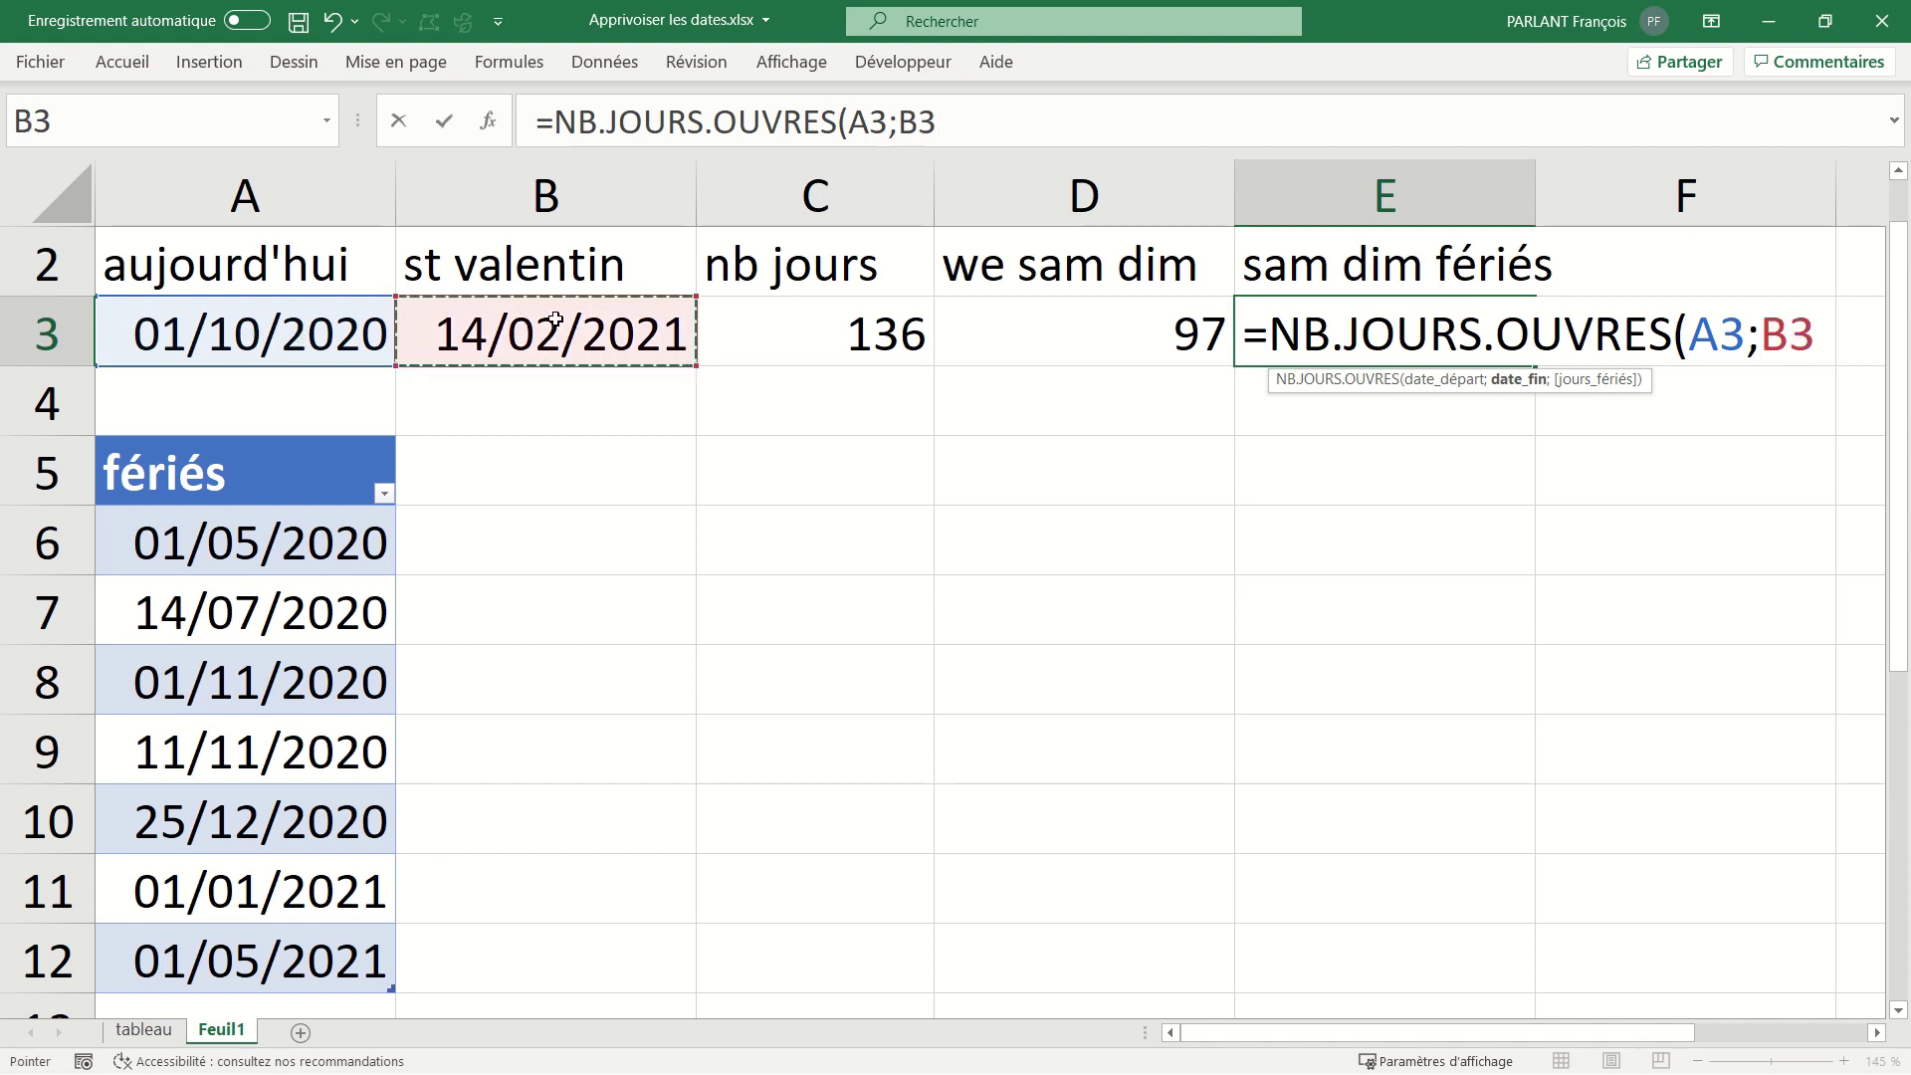
pyautogui.write(';')
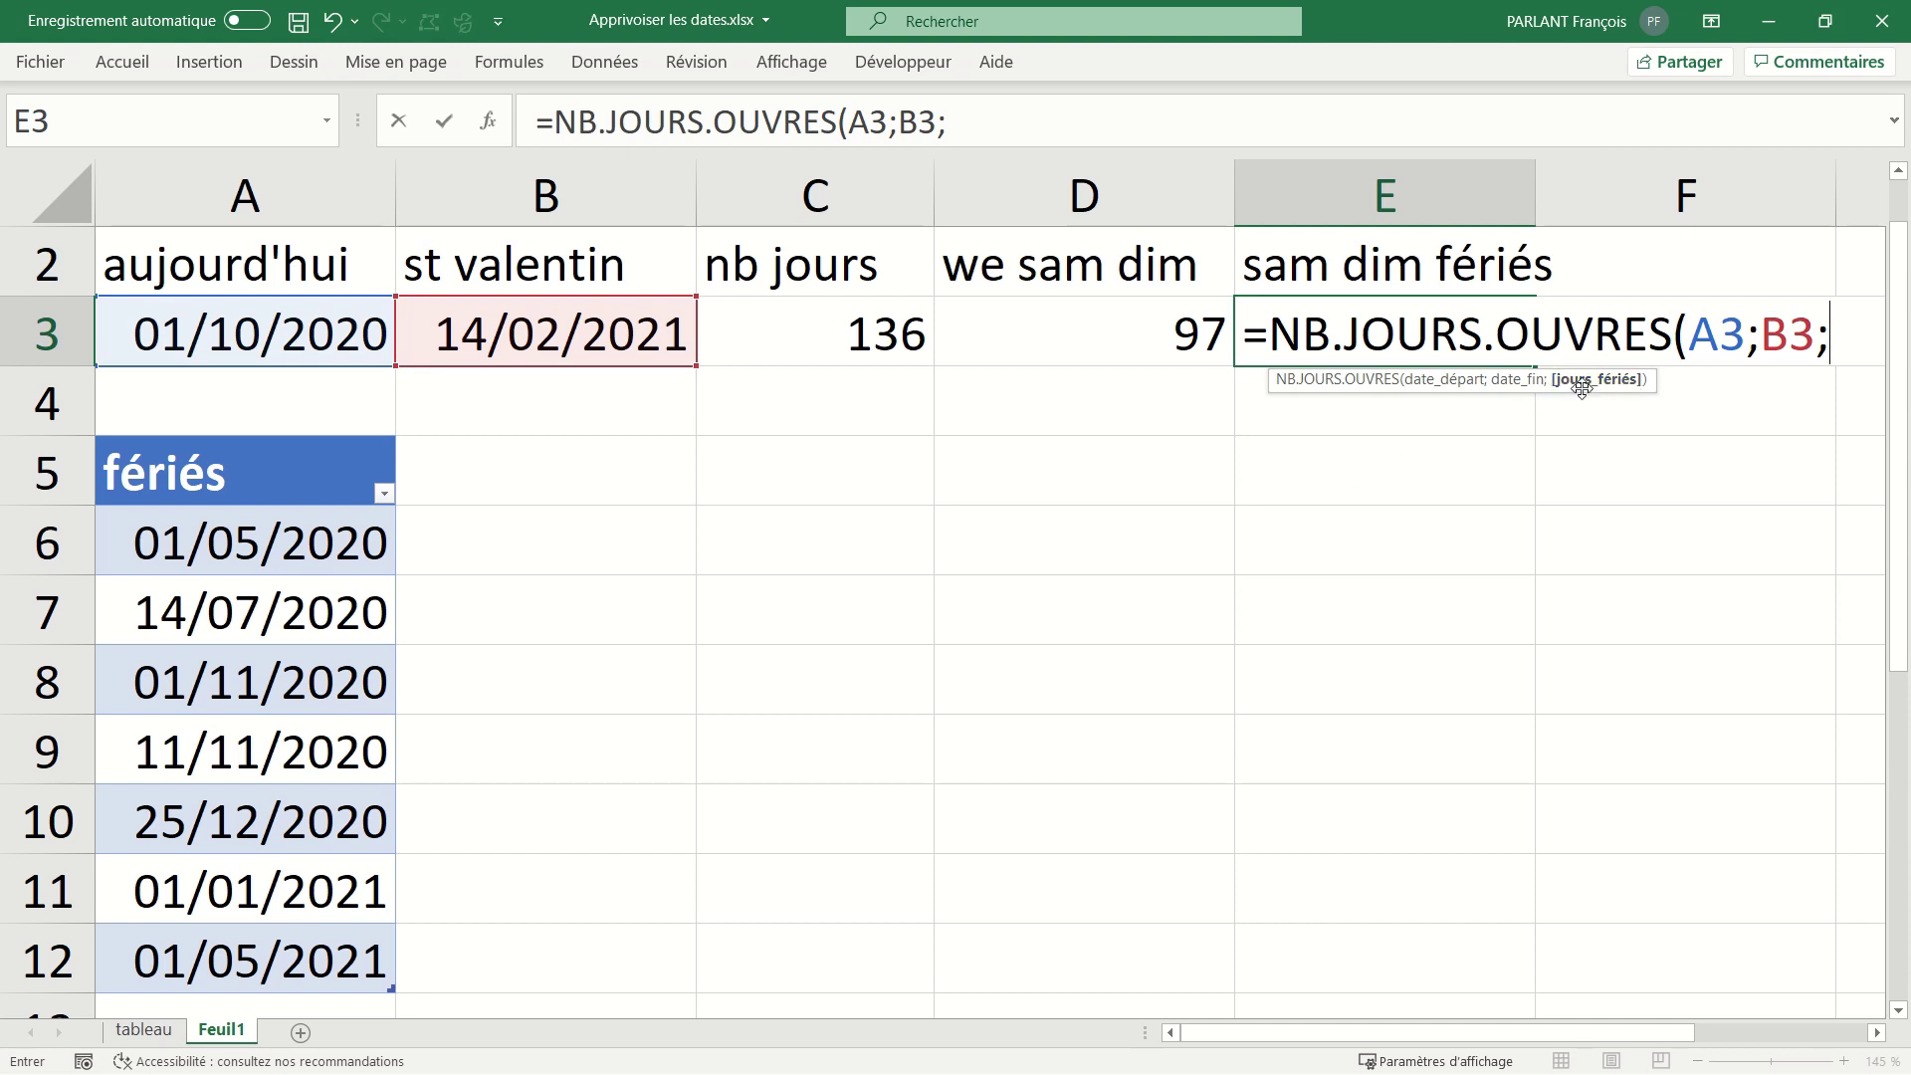
pyautogui.click(284, 441)
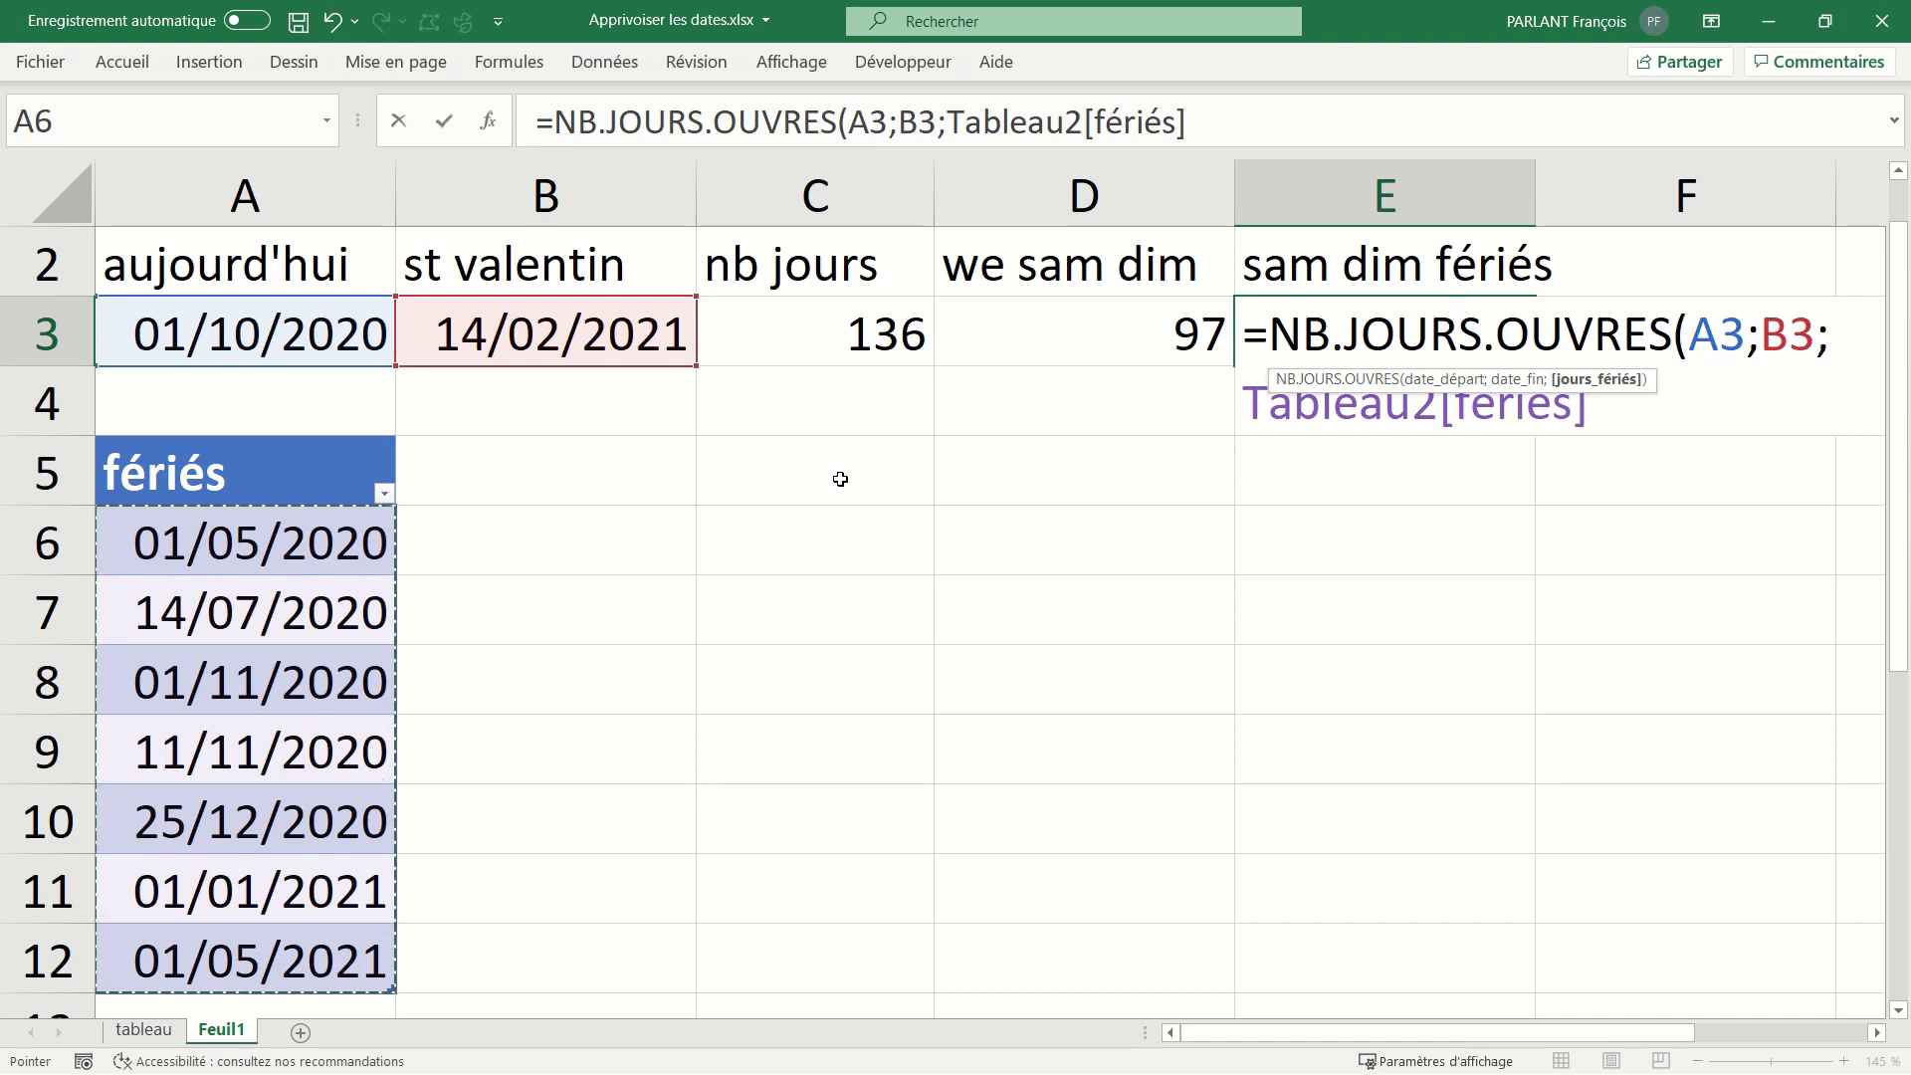
pyautogui.press('Return')
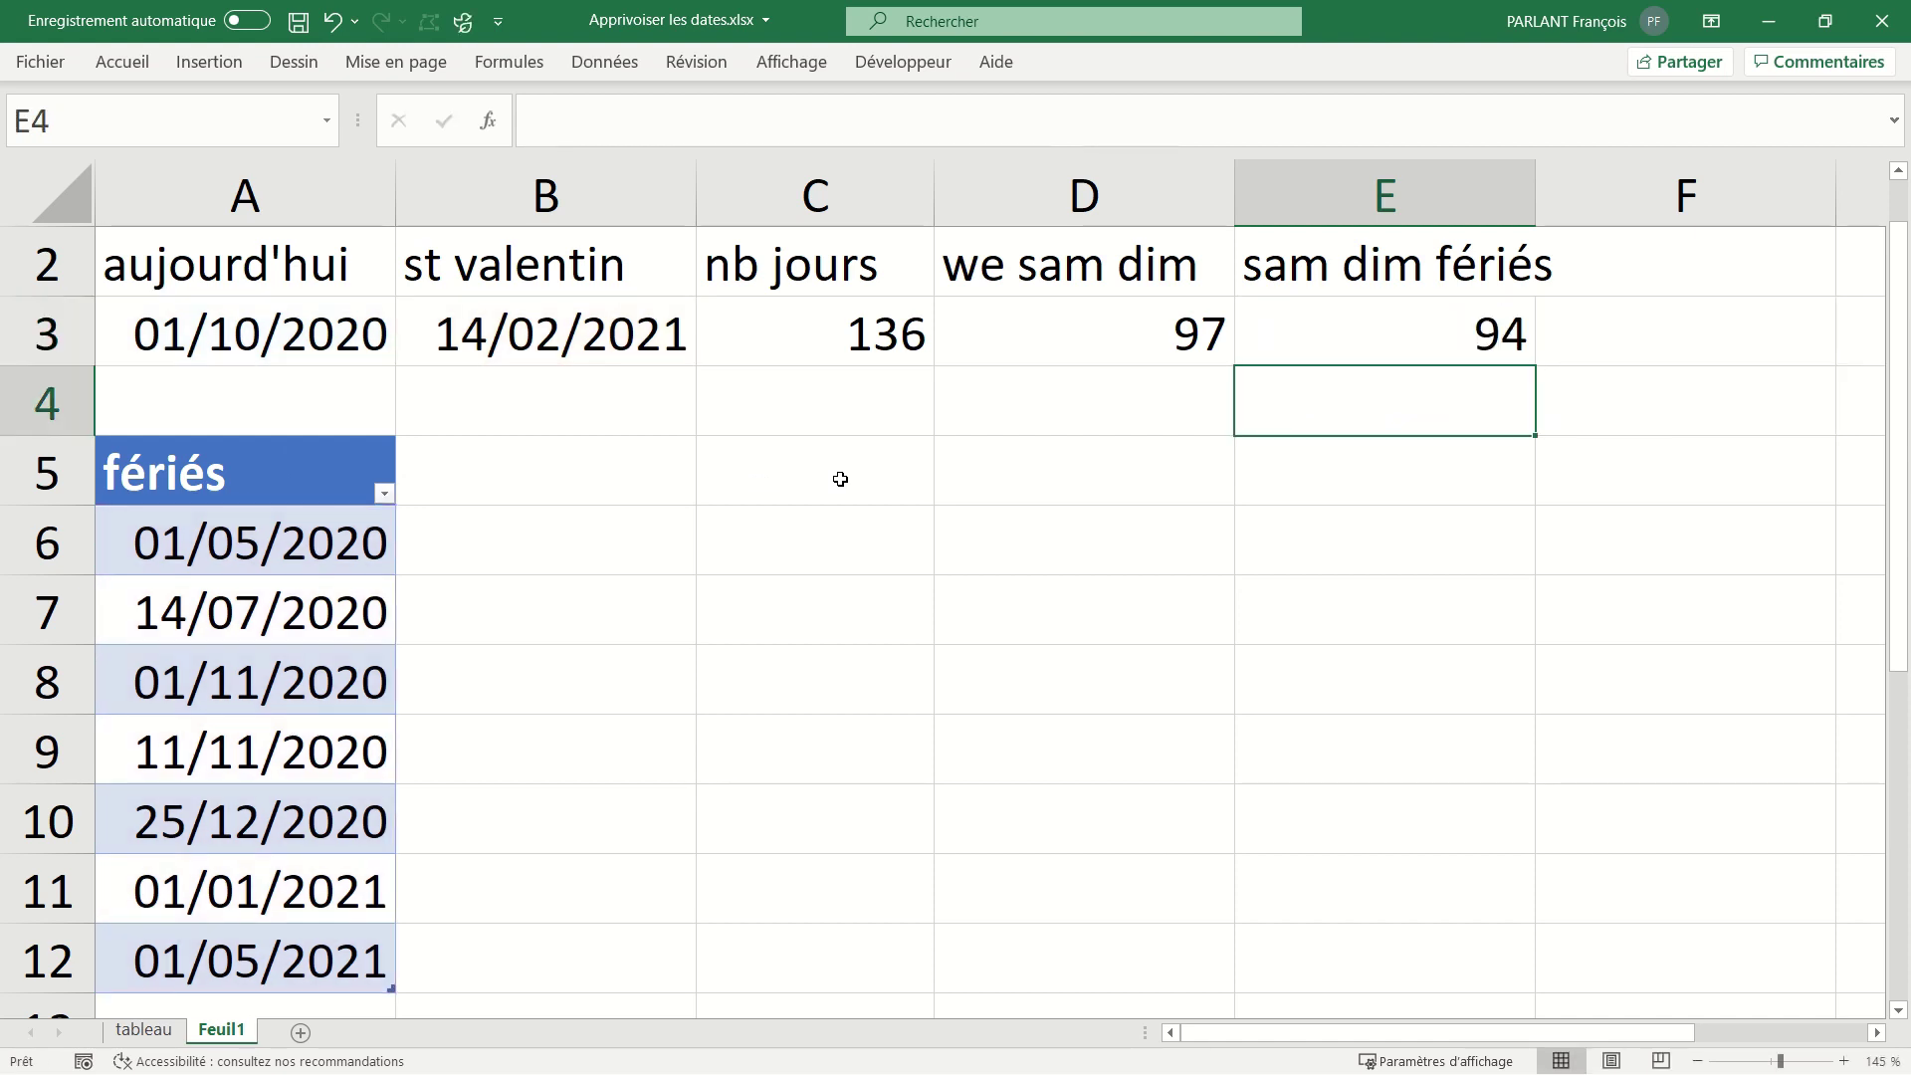
pyautogui.click(1449, 309)
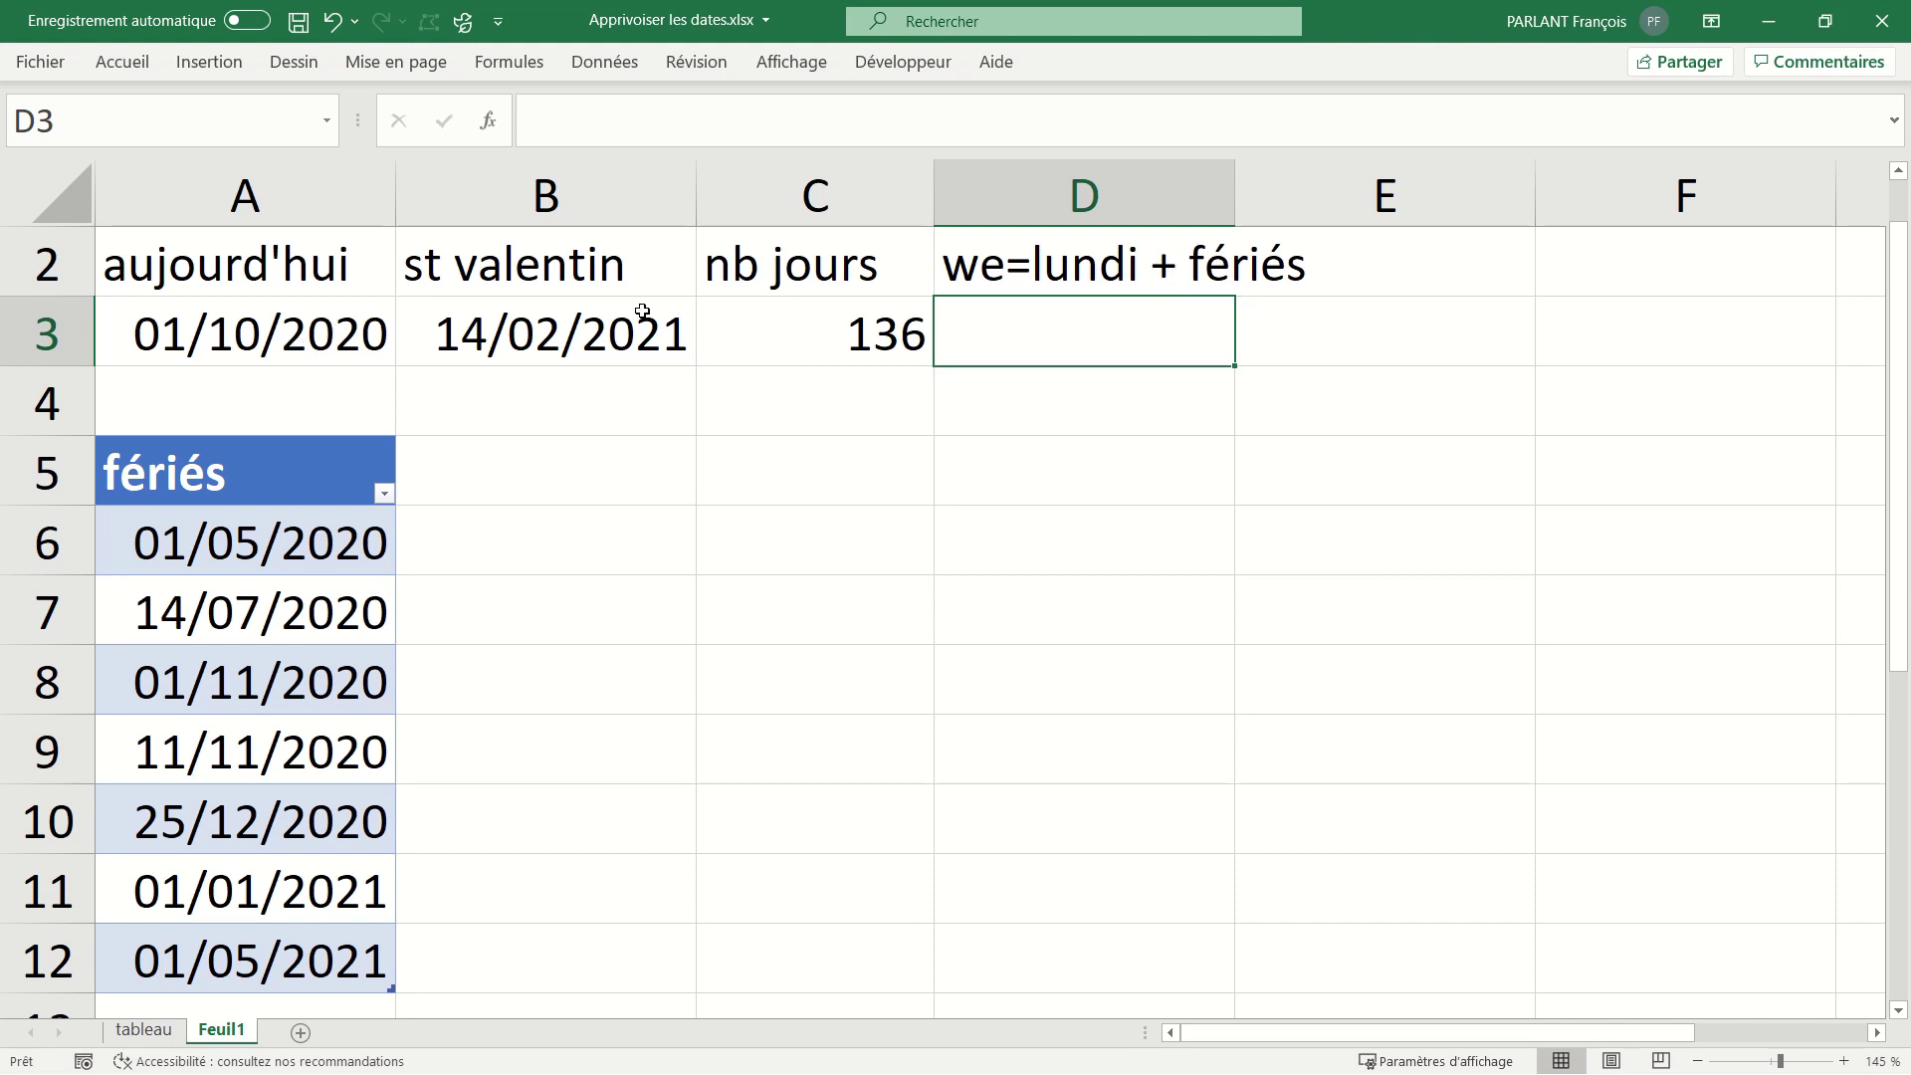
# Start a NB.JOURS.OUVRES.INTL formula in cell D3 with A3 as the start date and B3 as the end date.
pyautogui.write('=nb')
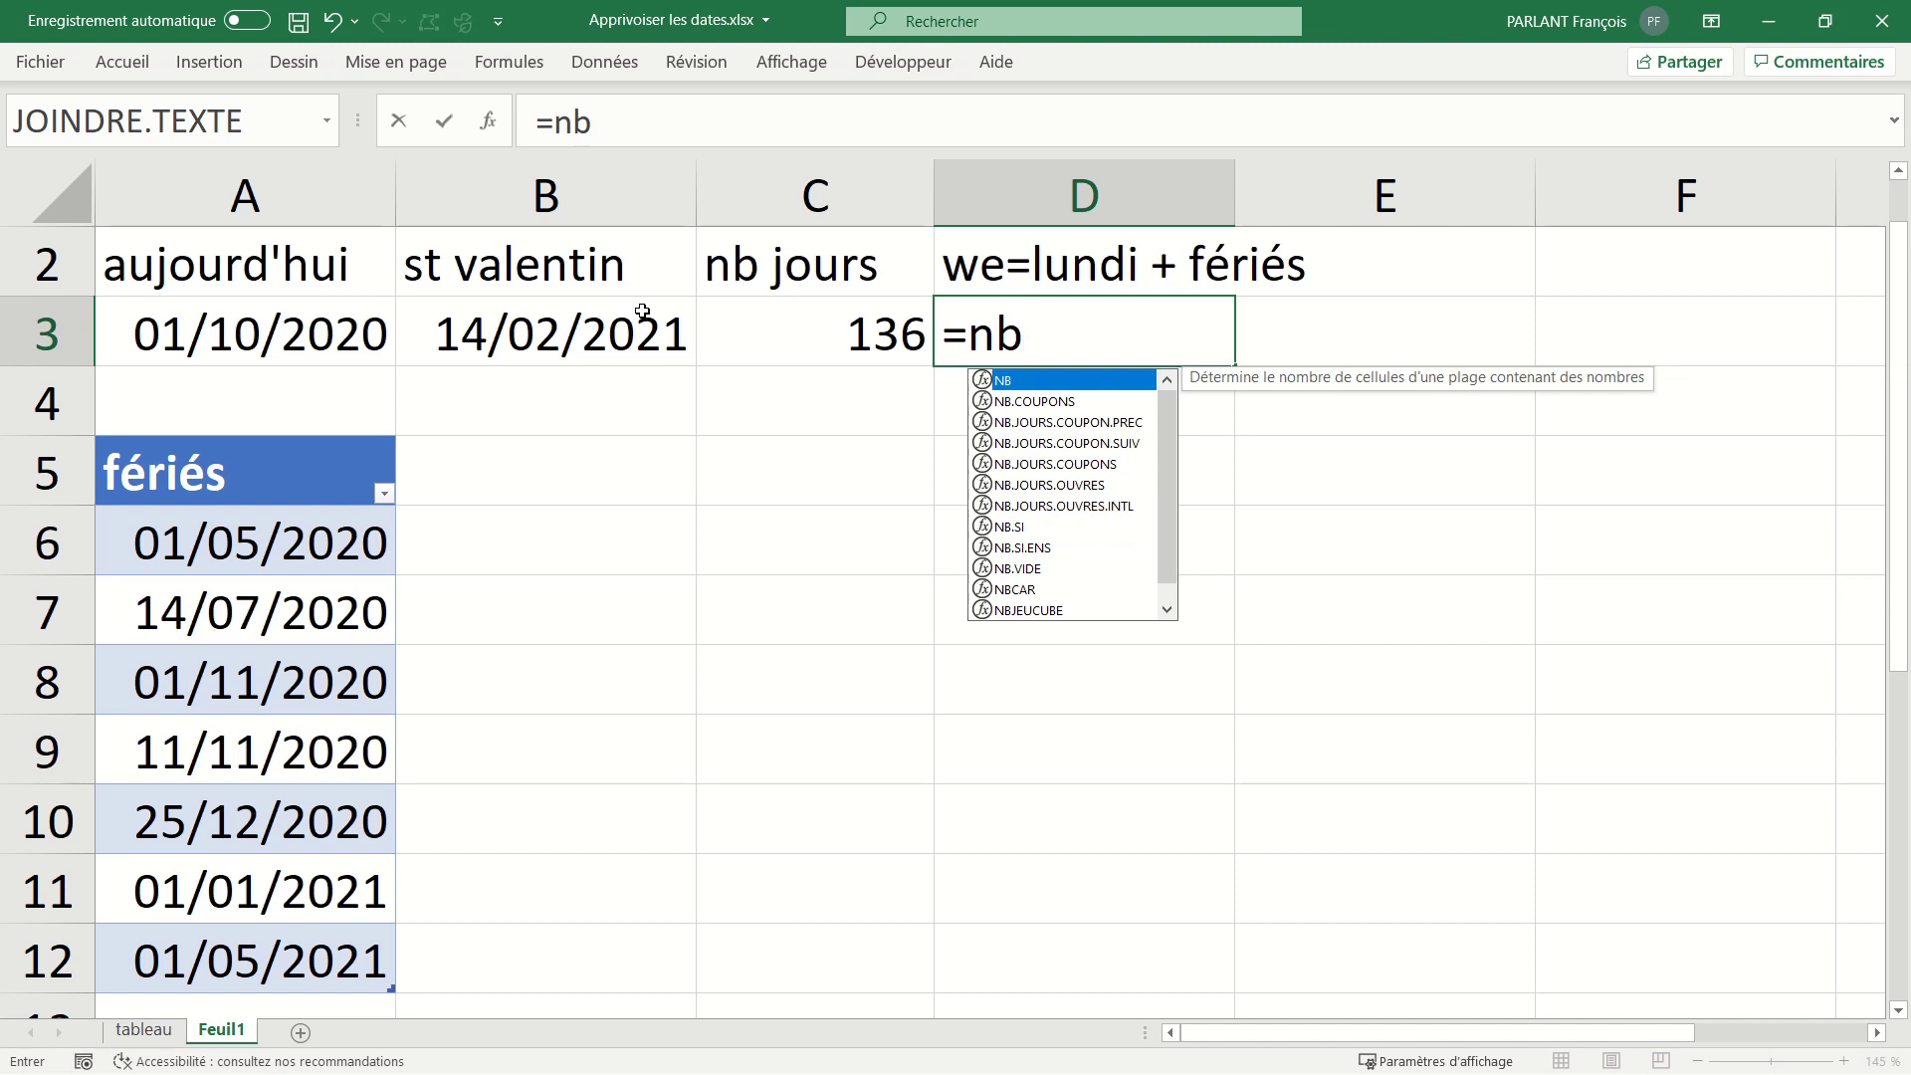
pyautogui.press('Down')
pyautogui.press('Down')
pyautogui.press('Down')
pyautogui.press('Down')
pyautogui.press('Down')
pyautogui.press('Down')
pyautogui.press('Tab')
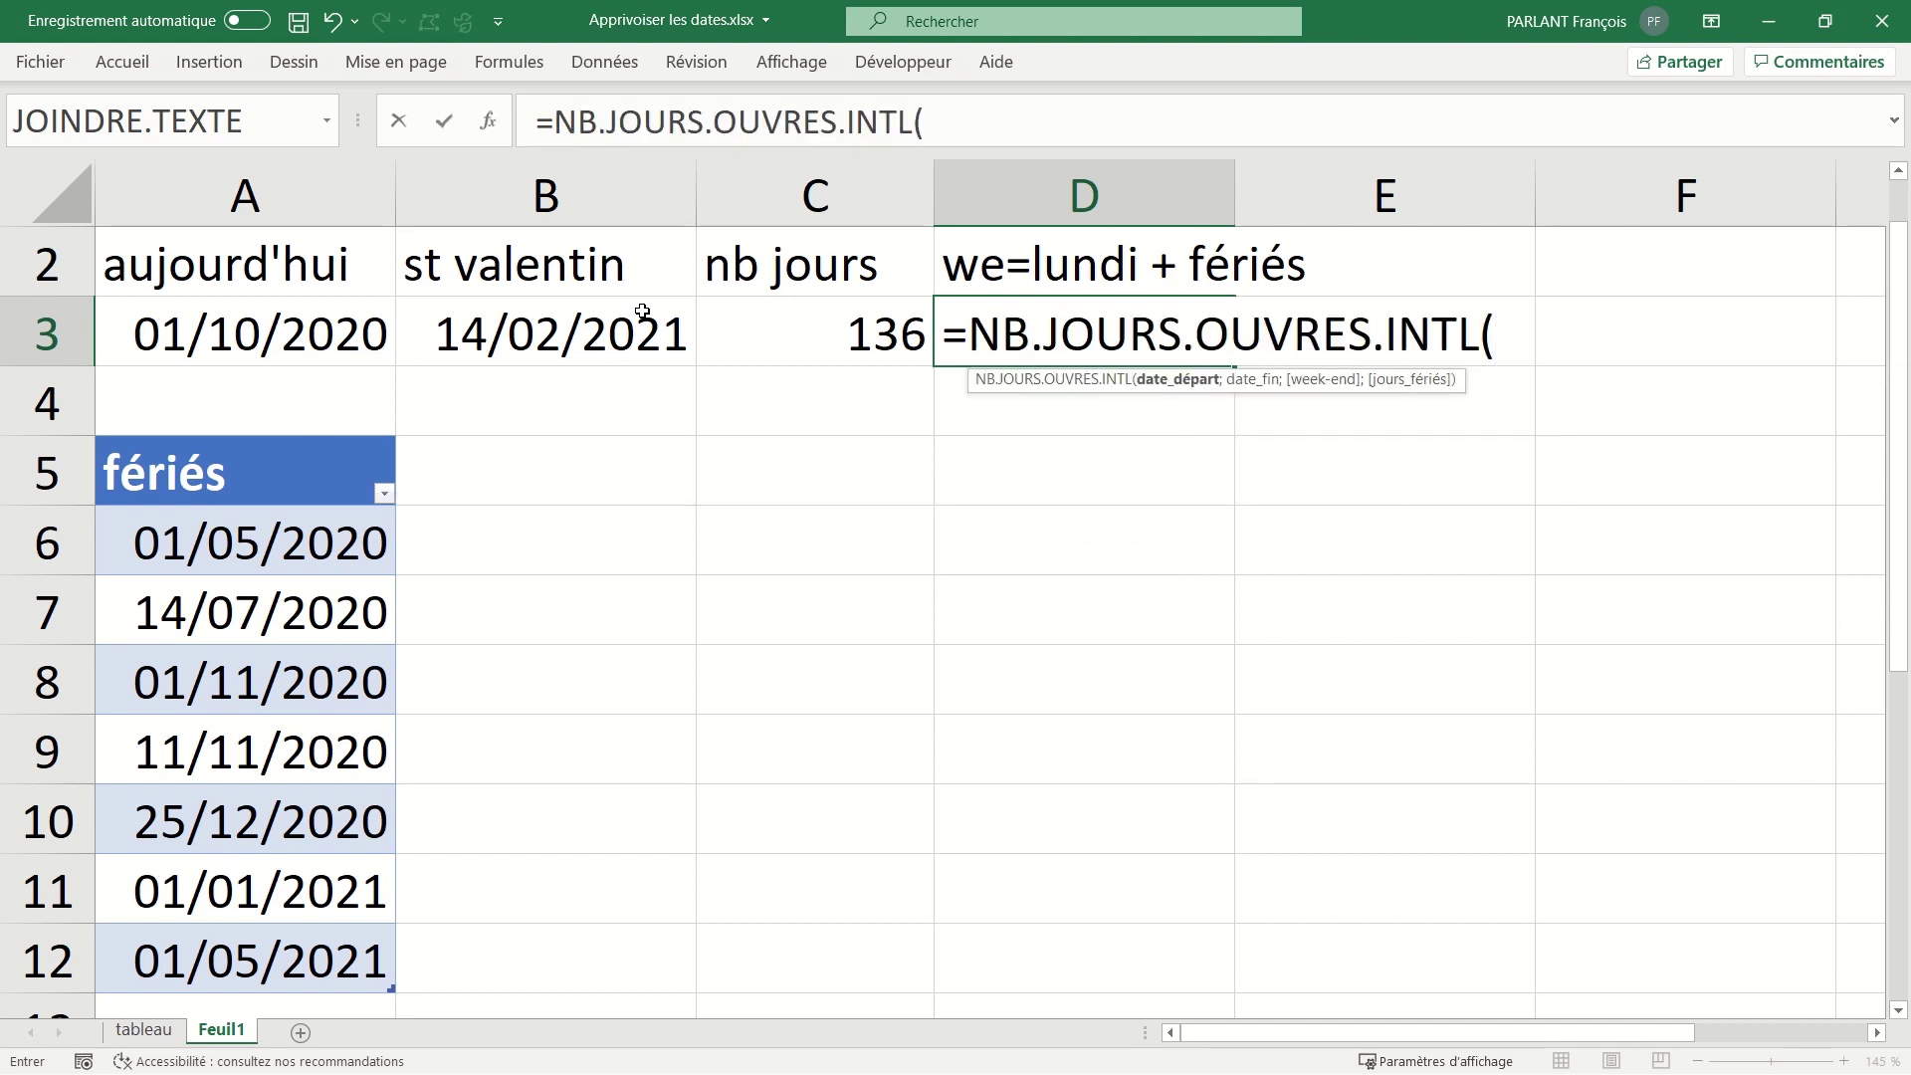
pyautogui.click(292, 344)
pyautogui.write(';')
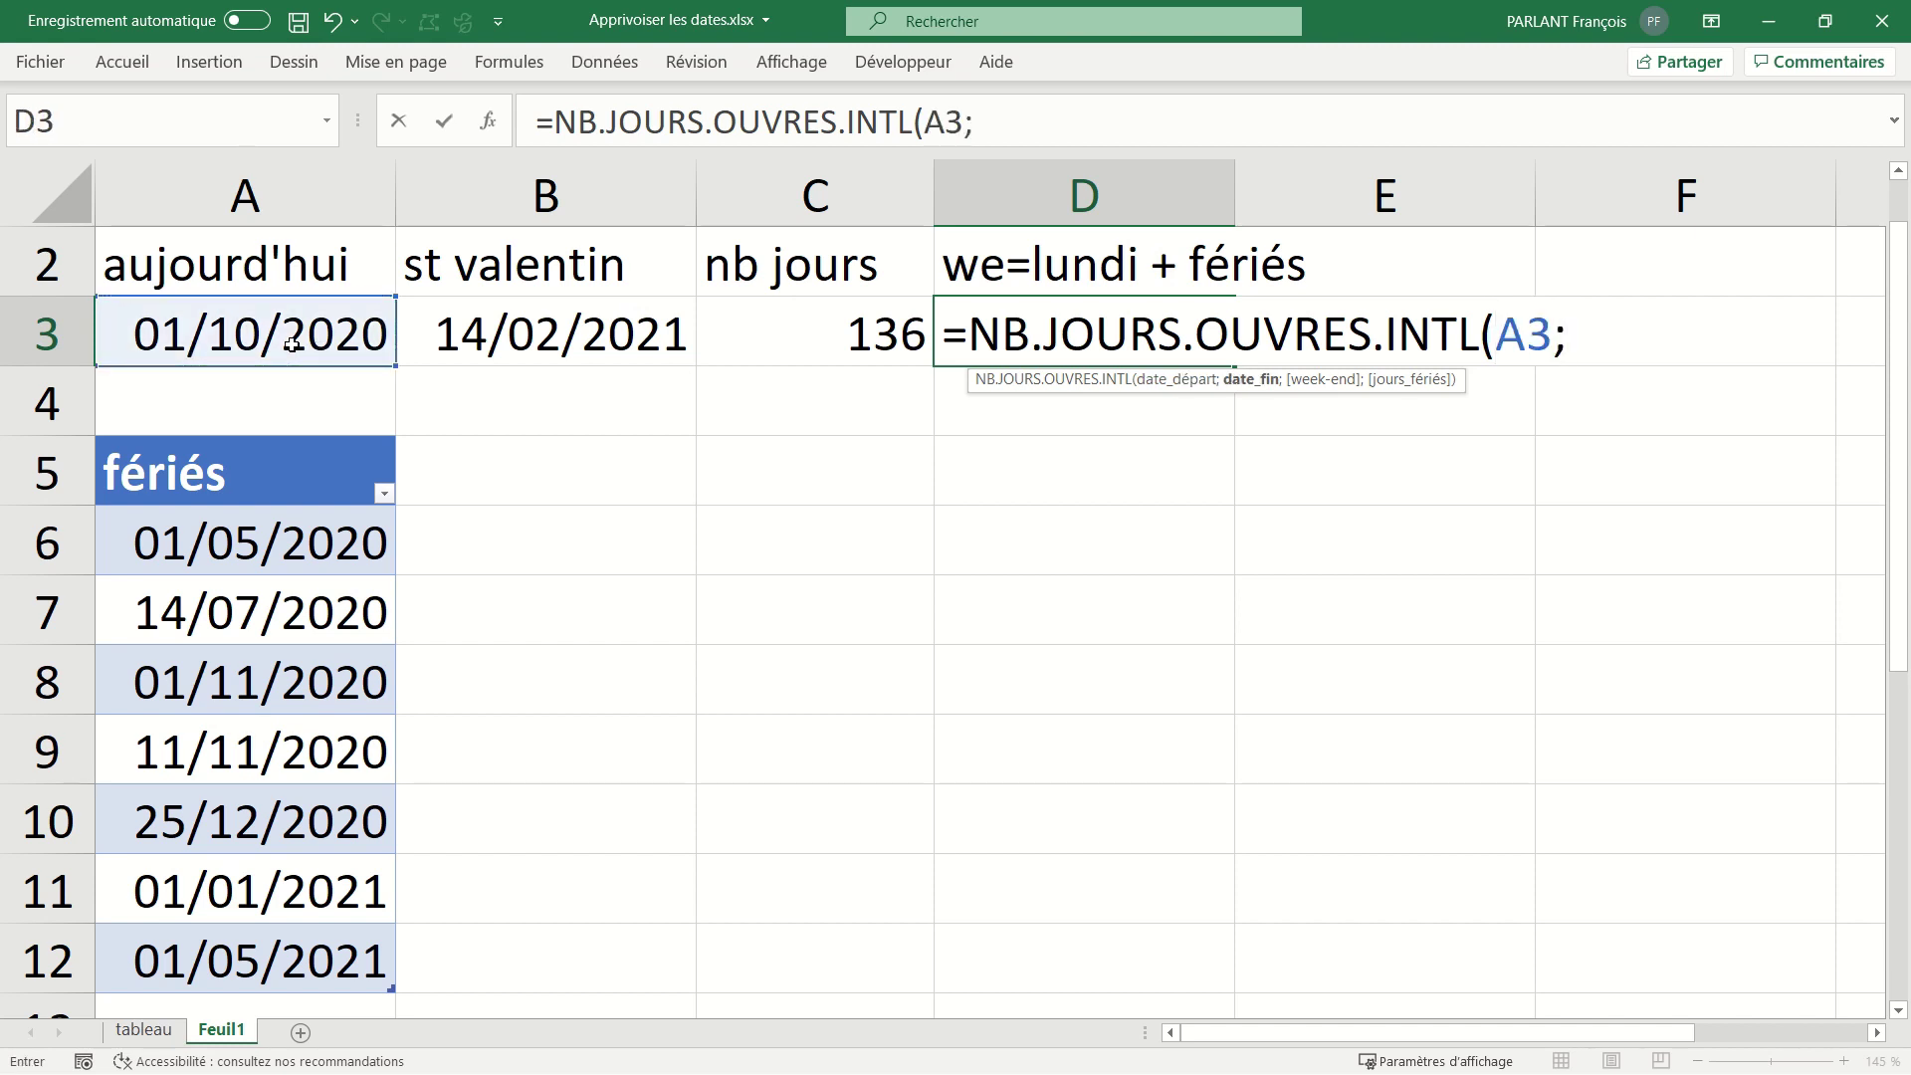
pyautogui.click(609, 342)
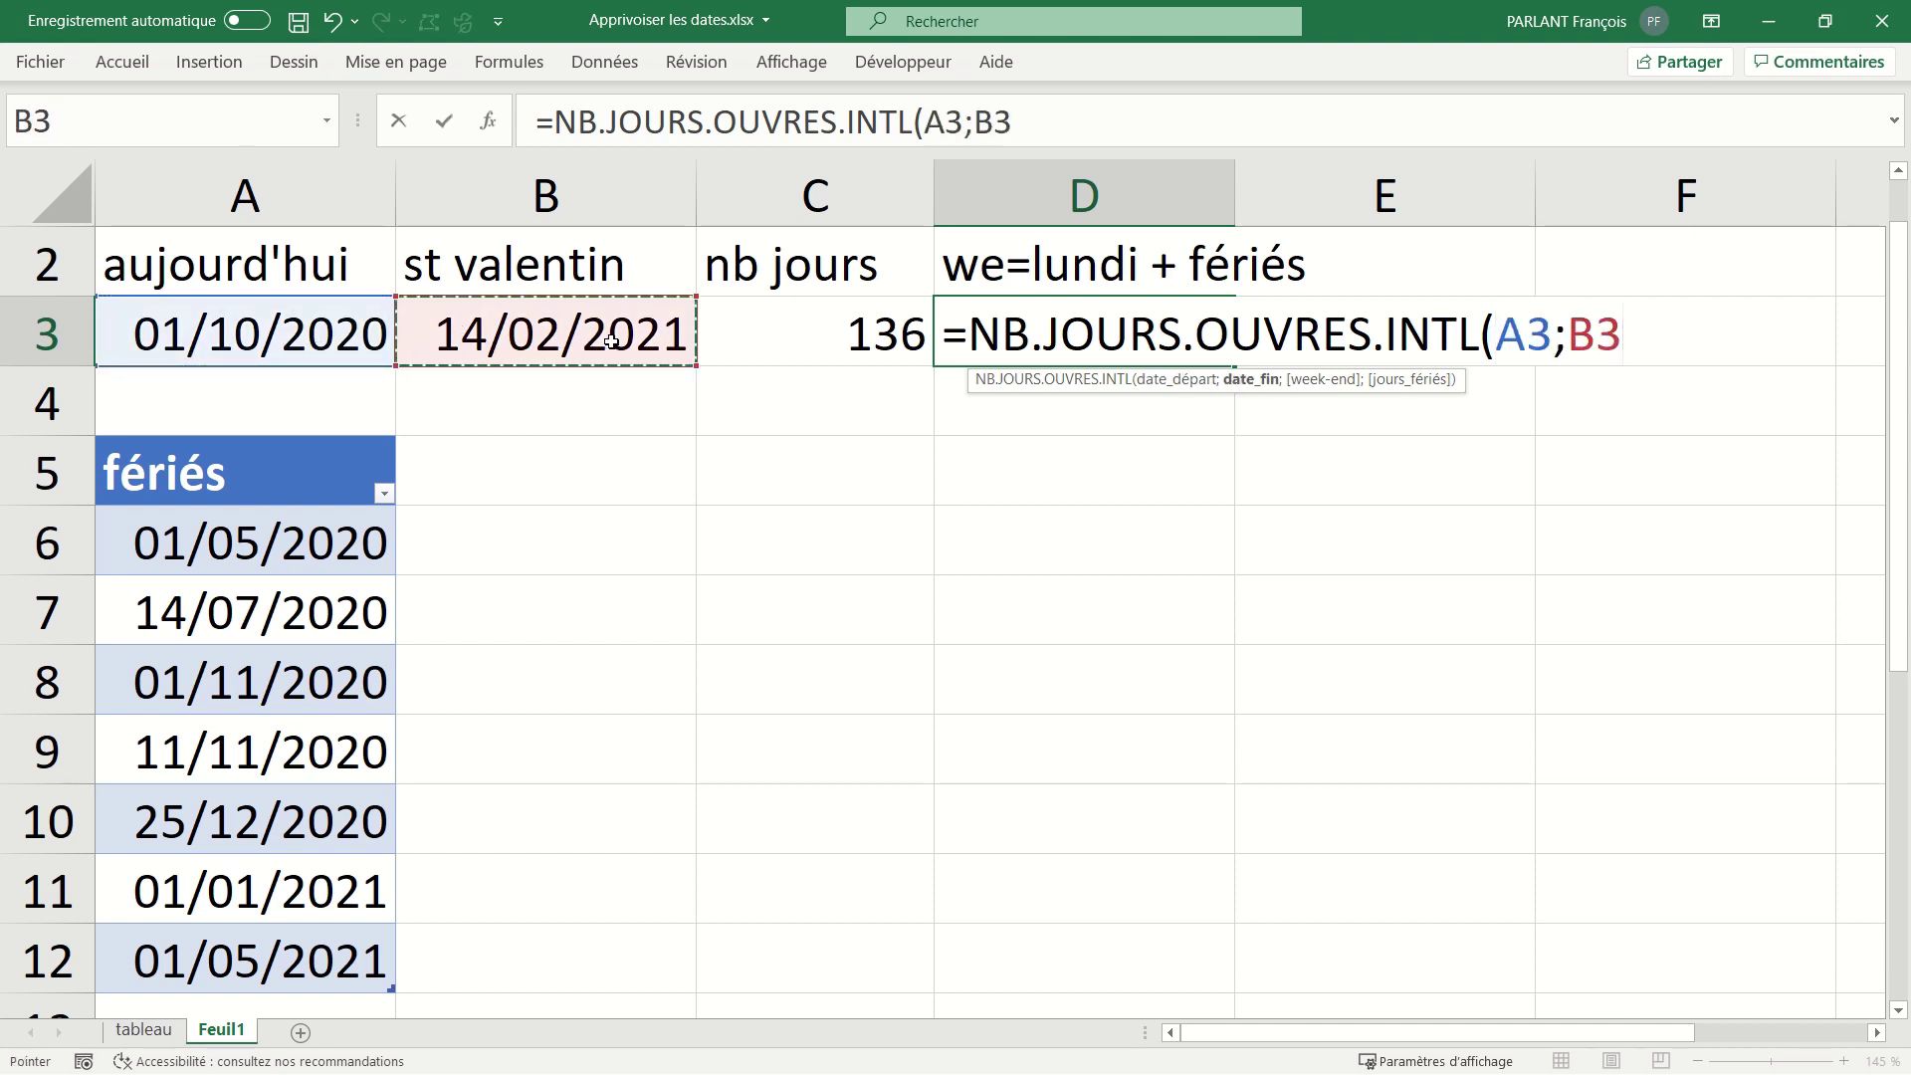
pyautogui.write(';')
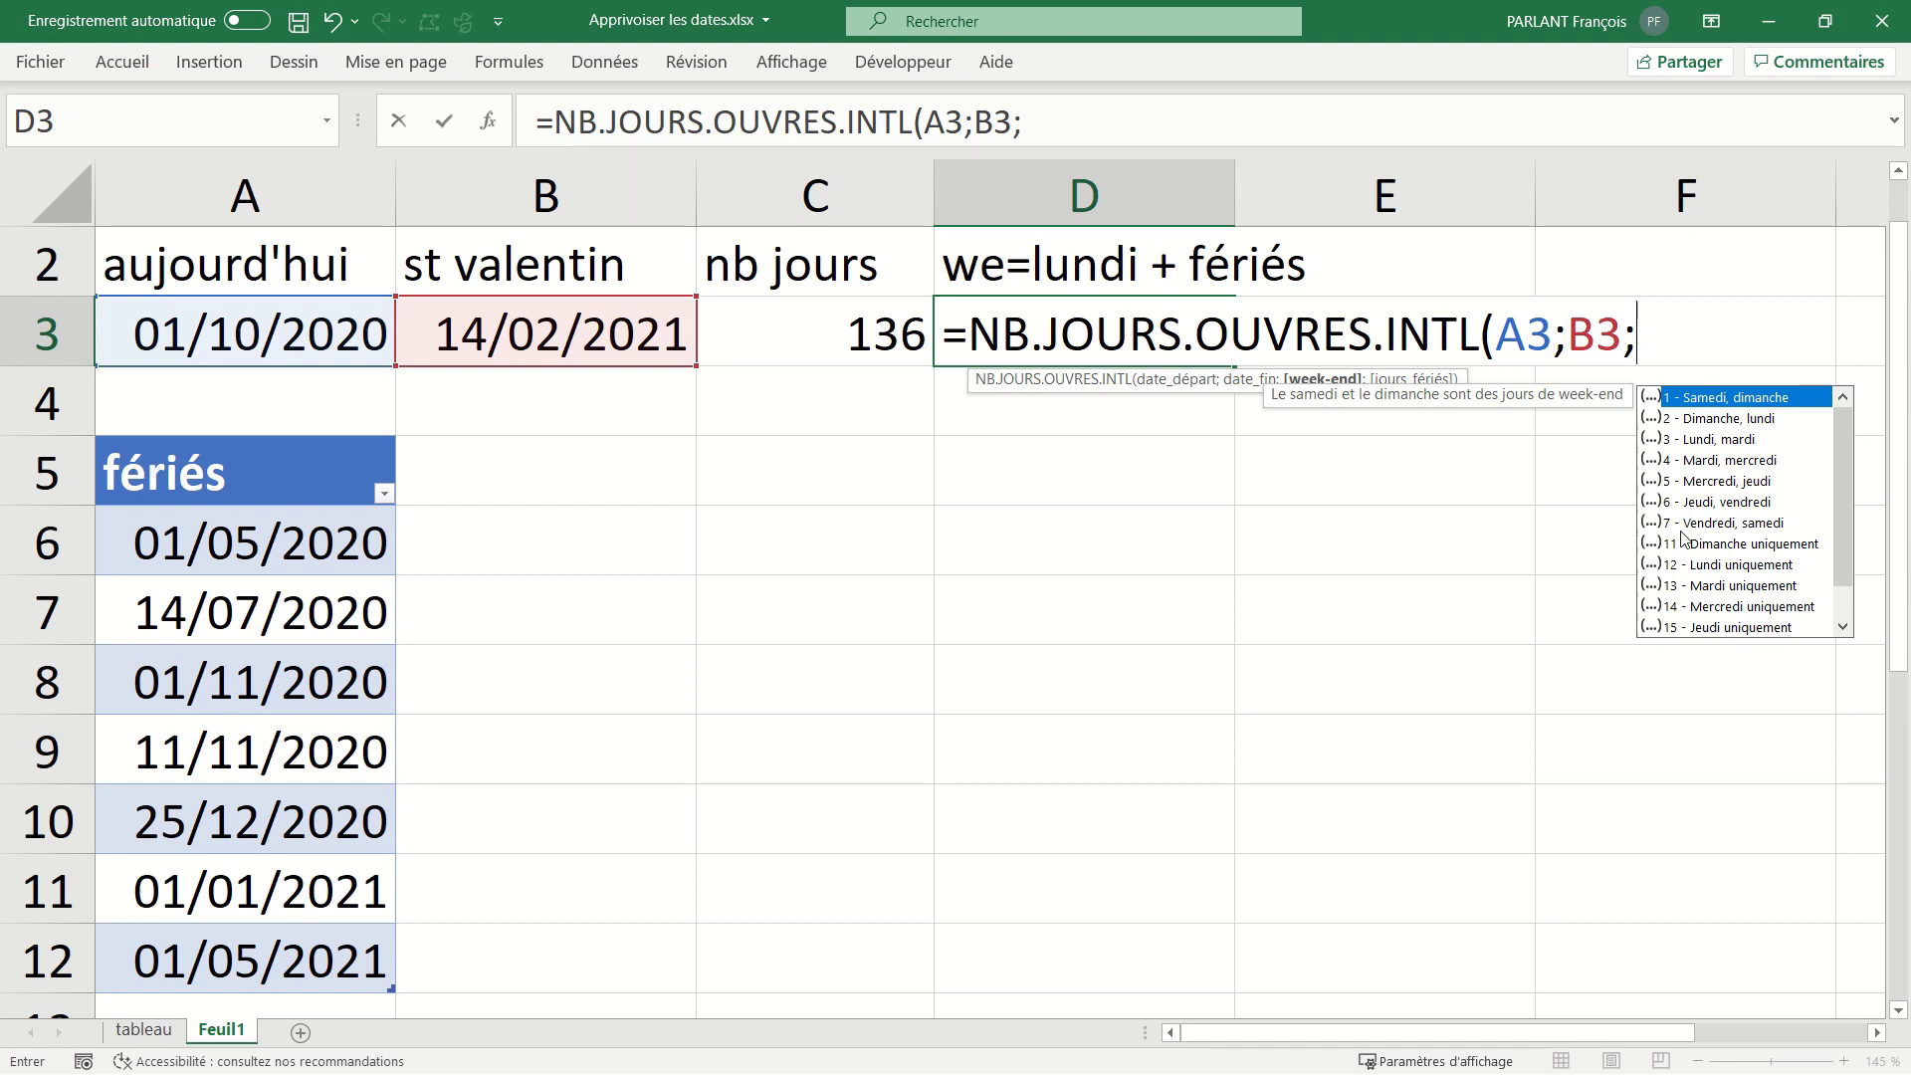
# Set the formula's week-end argument to 12, so that only Monday counts as the weekend.
pyautogui.press('Escape')
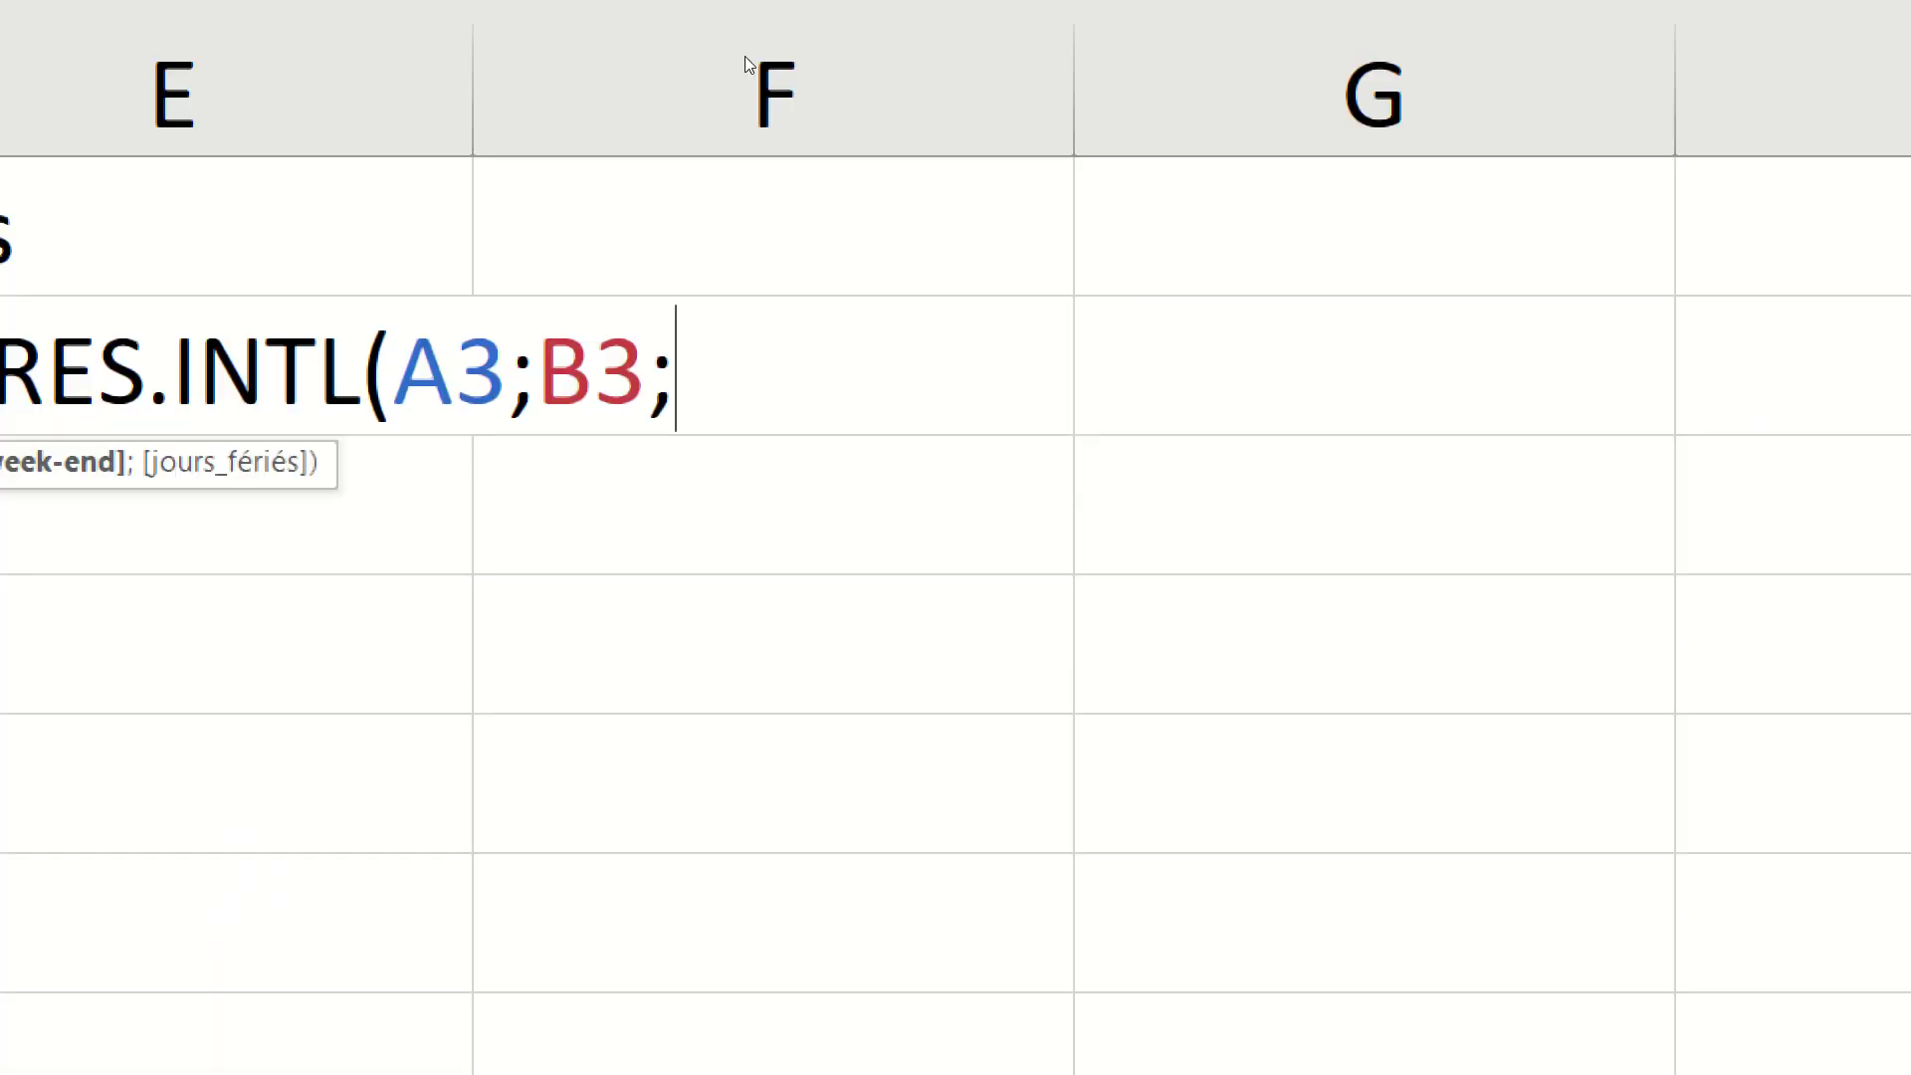
pyautogui.press('BackSpace')
pyautogui.write(';')
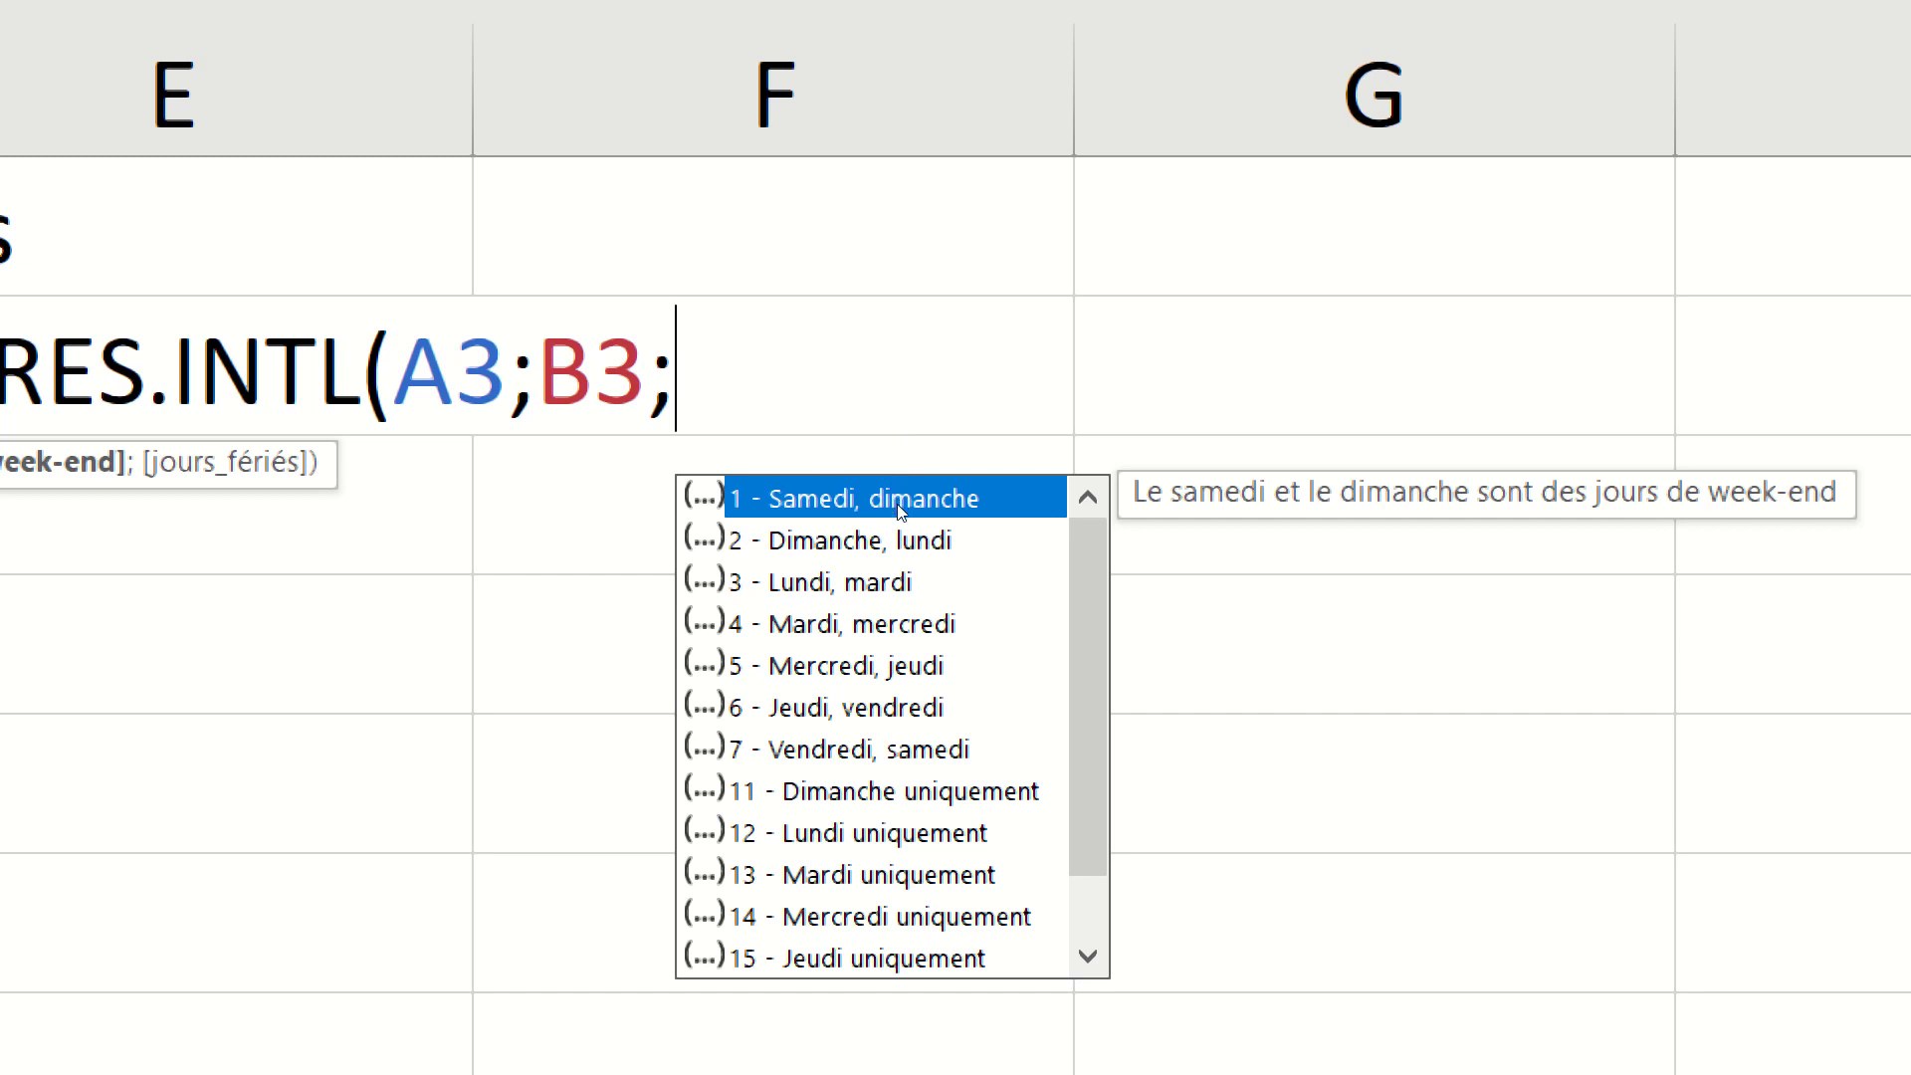
pyautogui.press('Down')
pyautogui.press('Down')
pyautogui.press('Down')
pyautogui.press('Down')
pyautogui.press('Down')
pyautogui.press('Down')
pyautogui.press('Down')
pyautogui.press('Down')
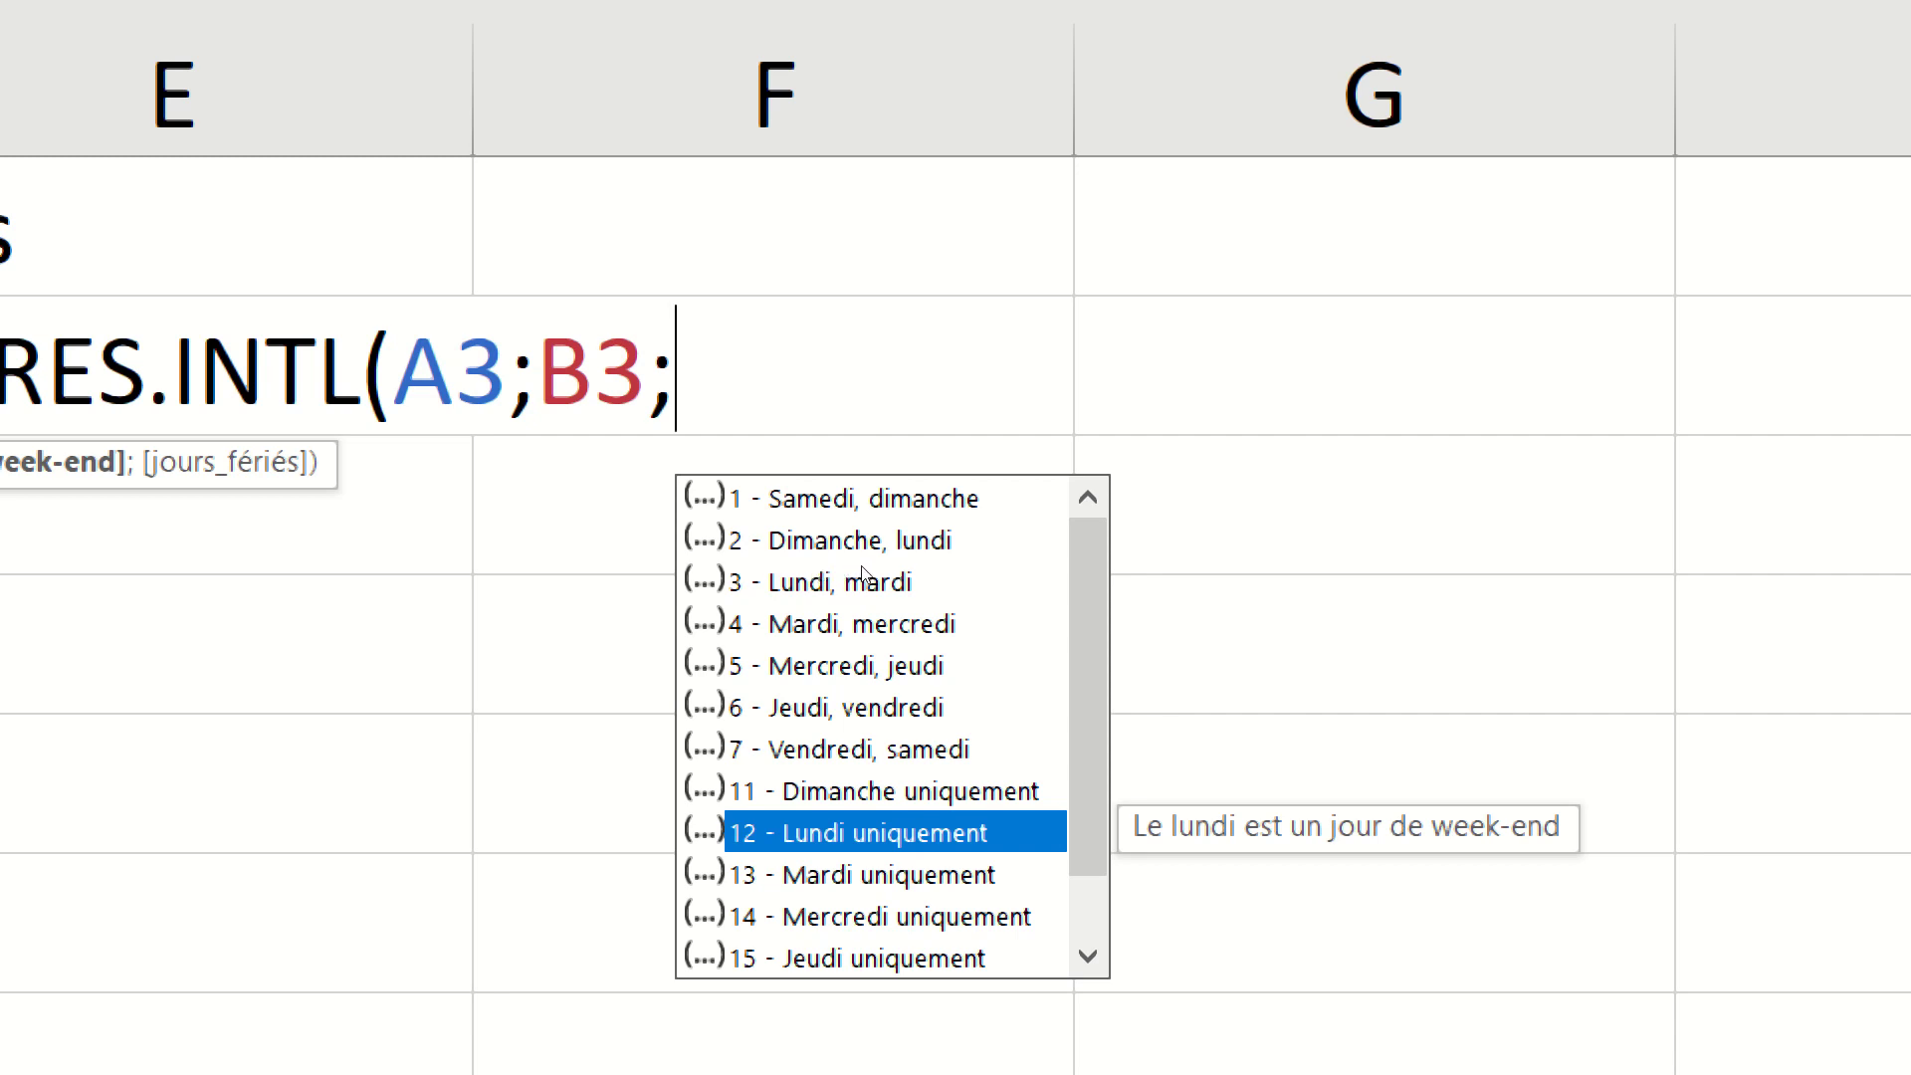
pyautogui.press('Escape')
pyautogui.write('12')
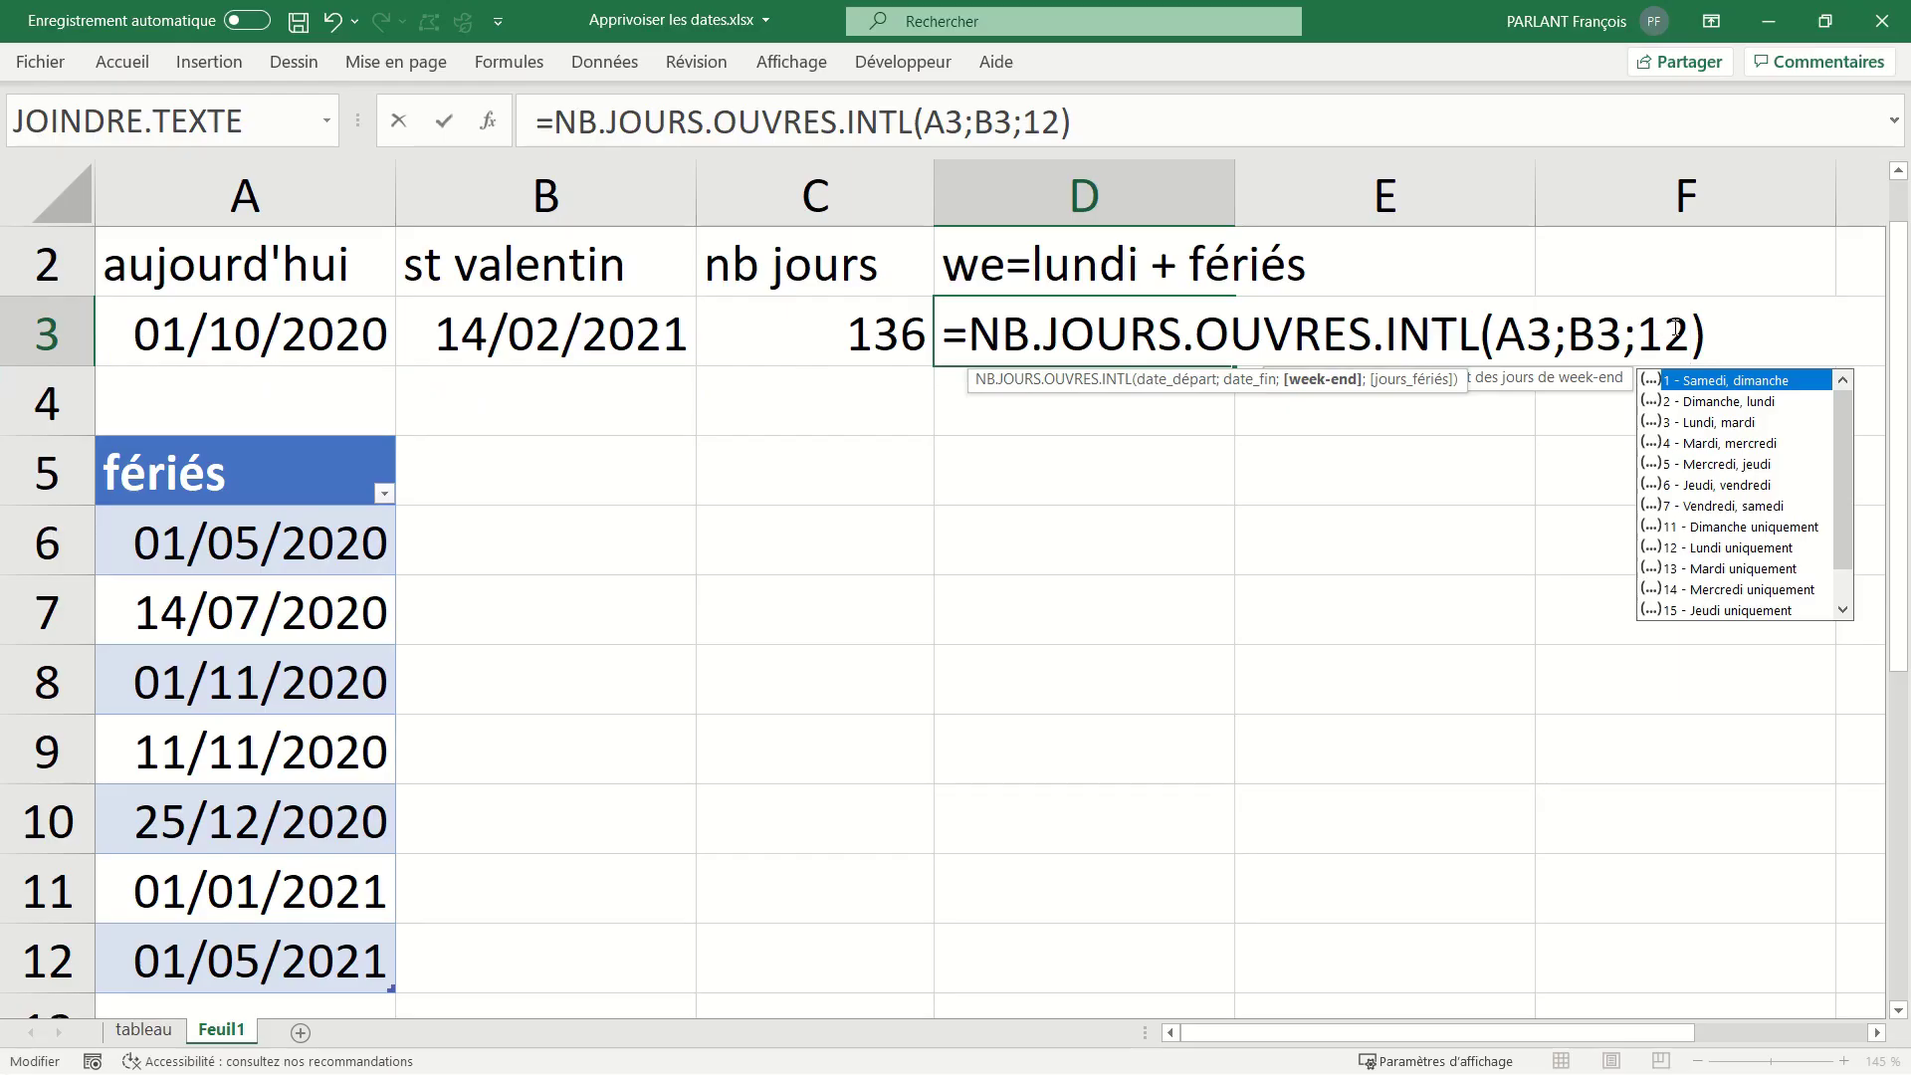
# Add the table column Tableau2[fériés] as the holidays argument and complete the formula in D3.
pyautogui.press('BackSpace')
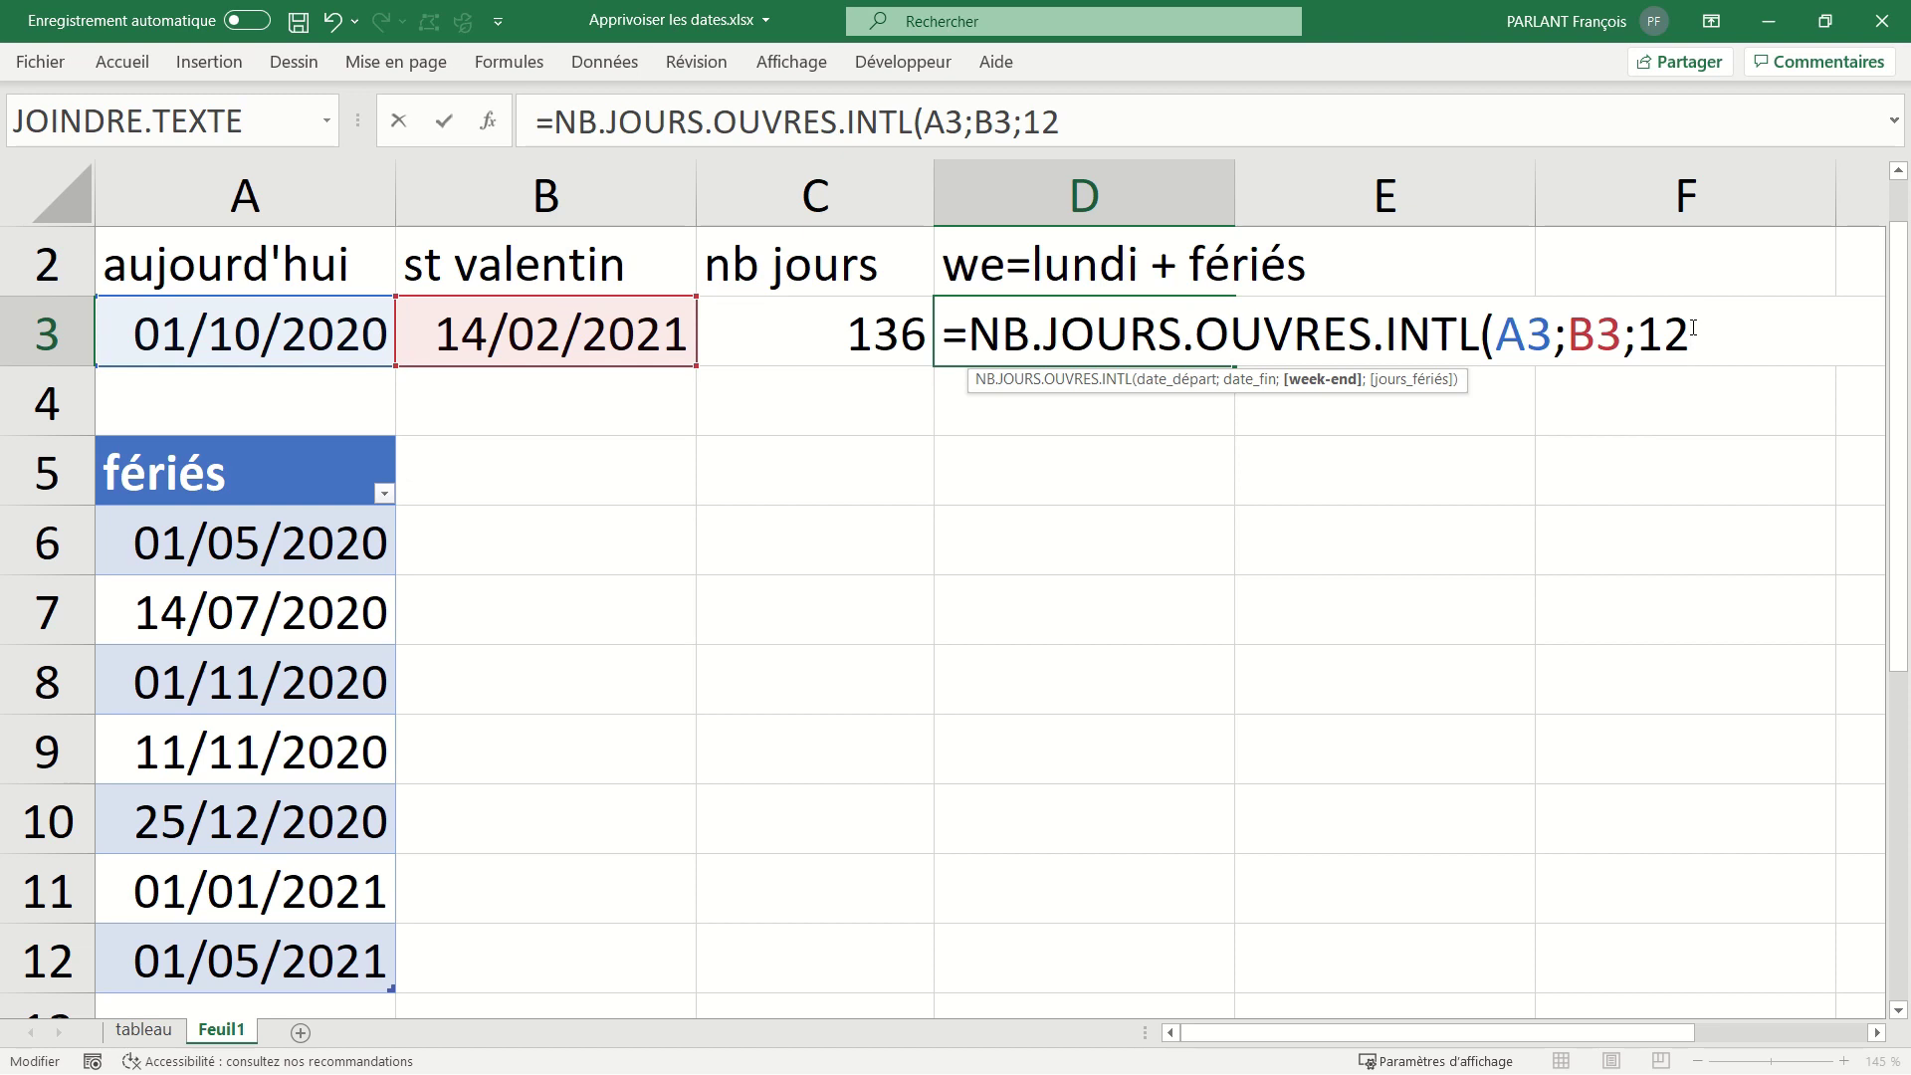
pyautogui.write(';')
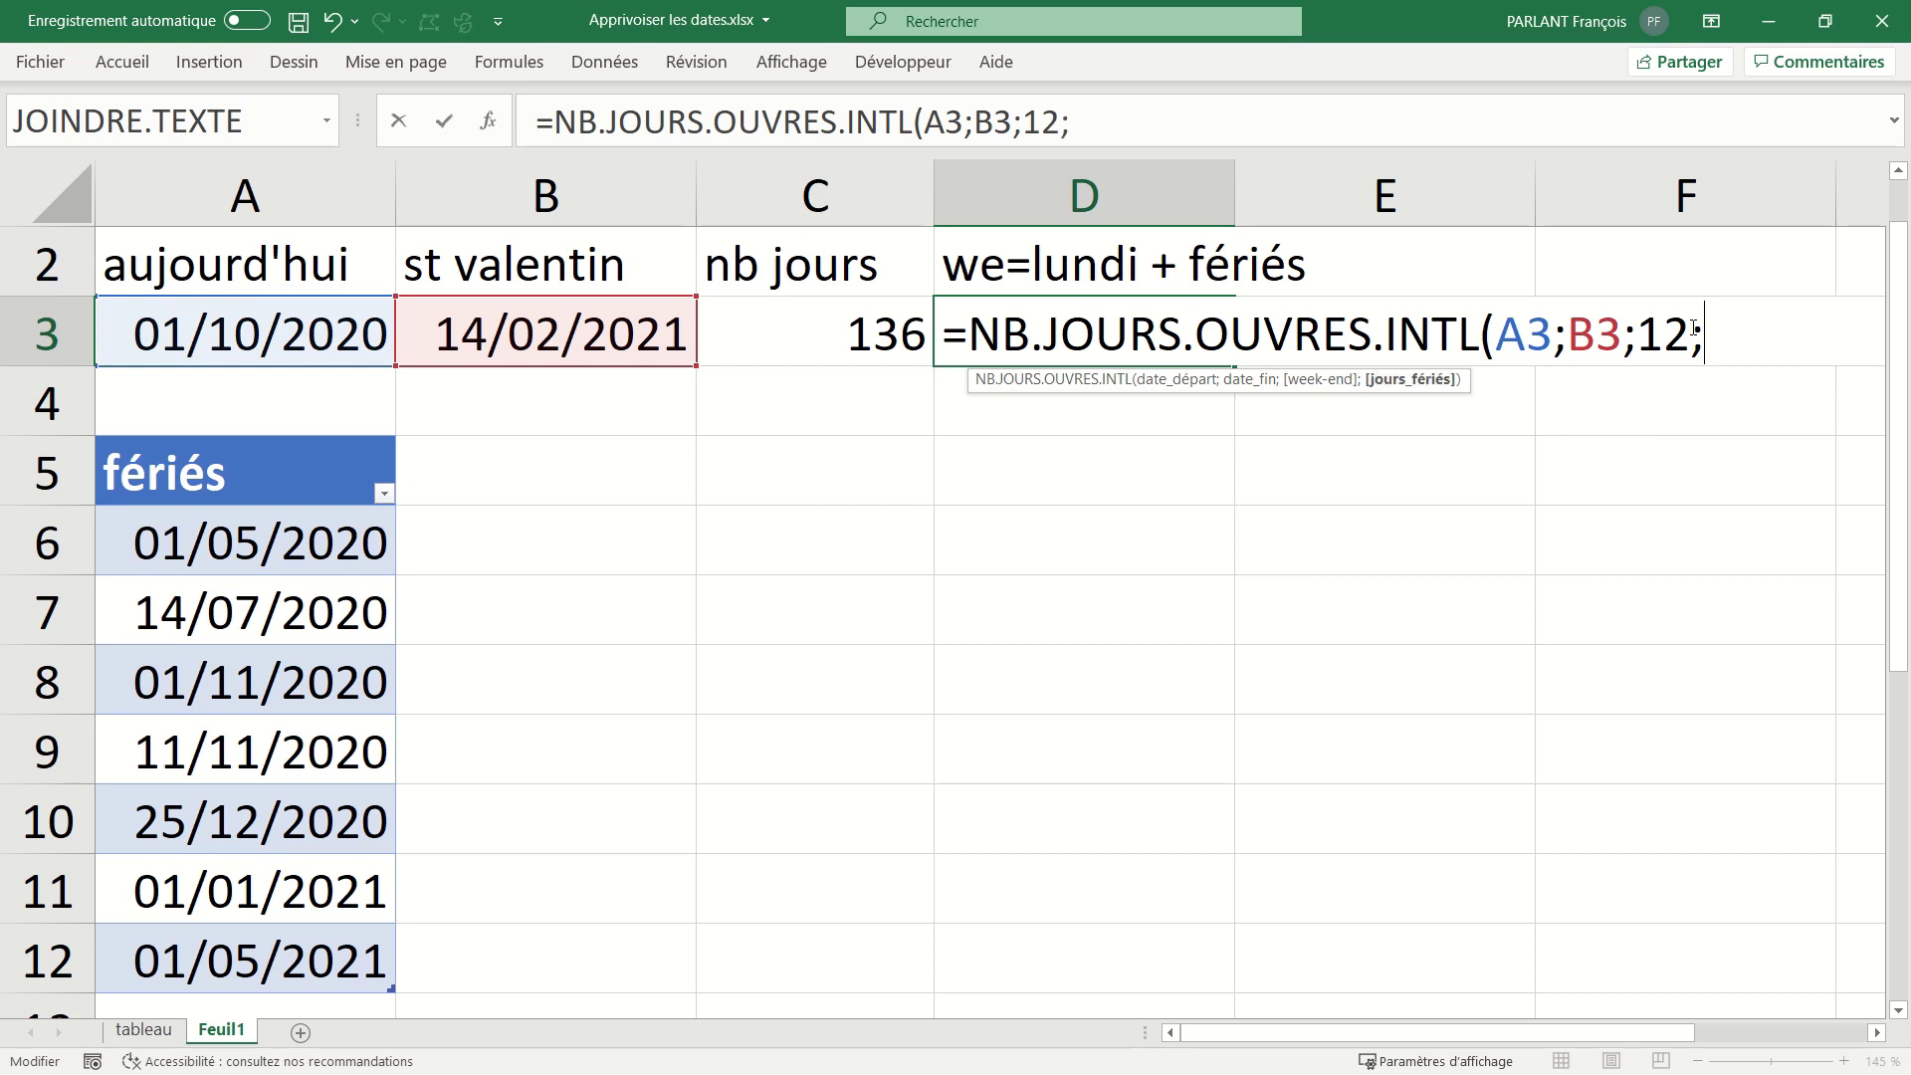
pyautogui.click(316, 439)
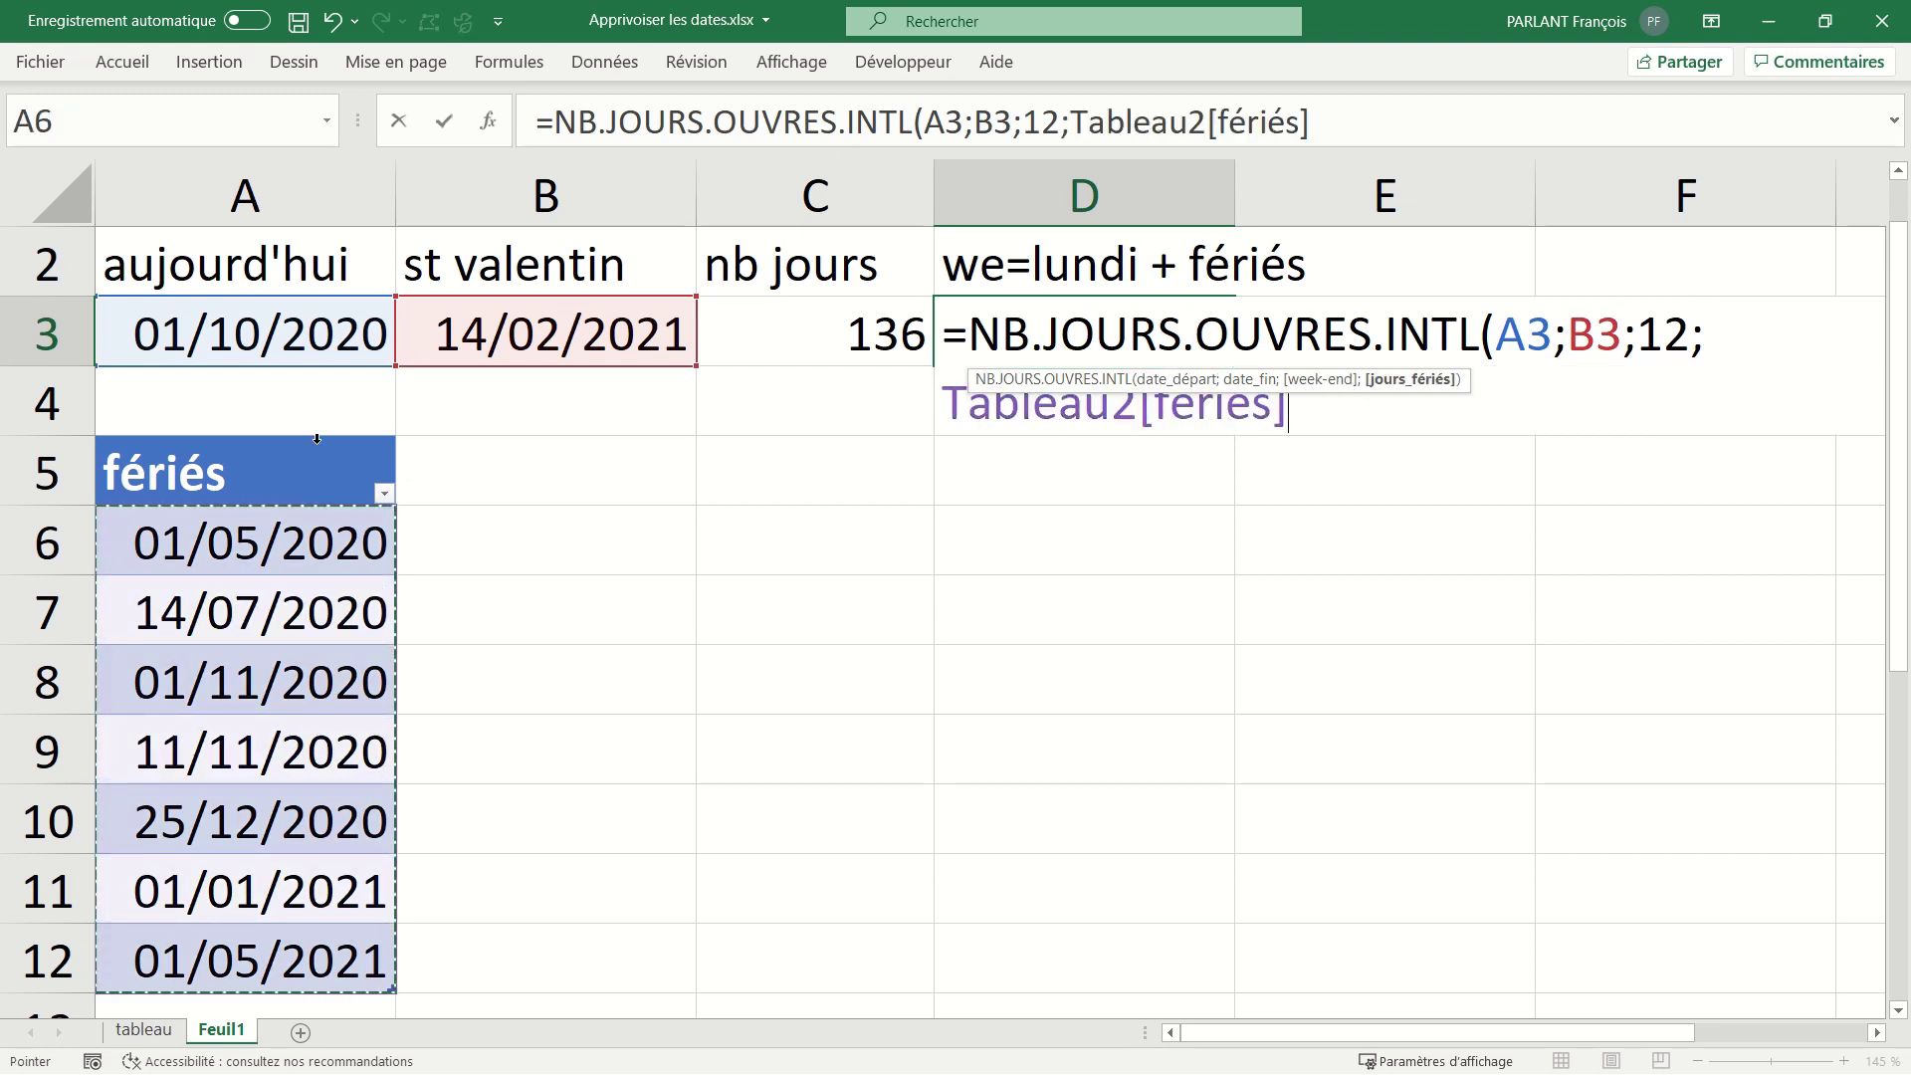
pyautogui.press('Return')
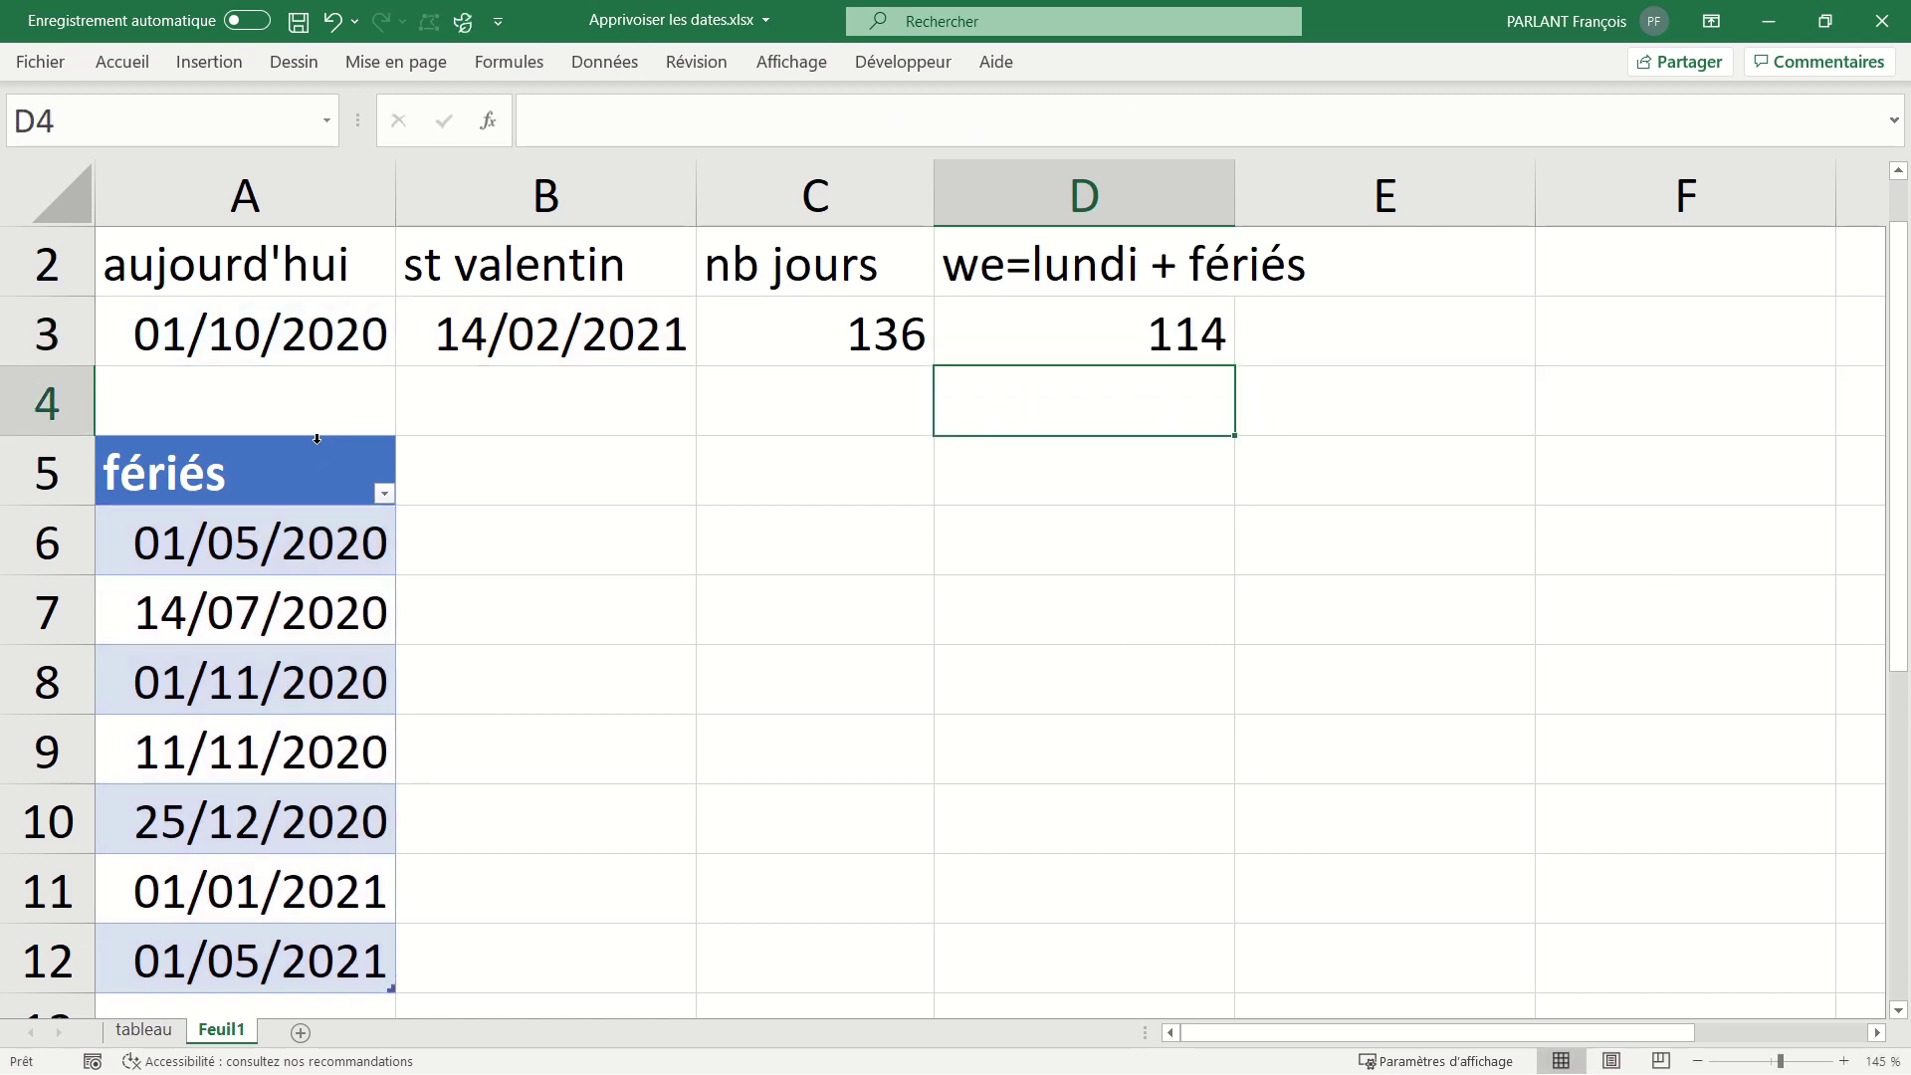
# Open the function arguments of the formula in D3 and clear its Week-end value.
pyautogui.click(961, 348)
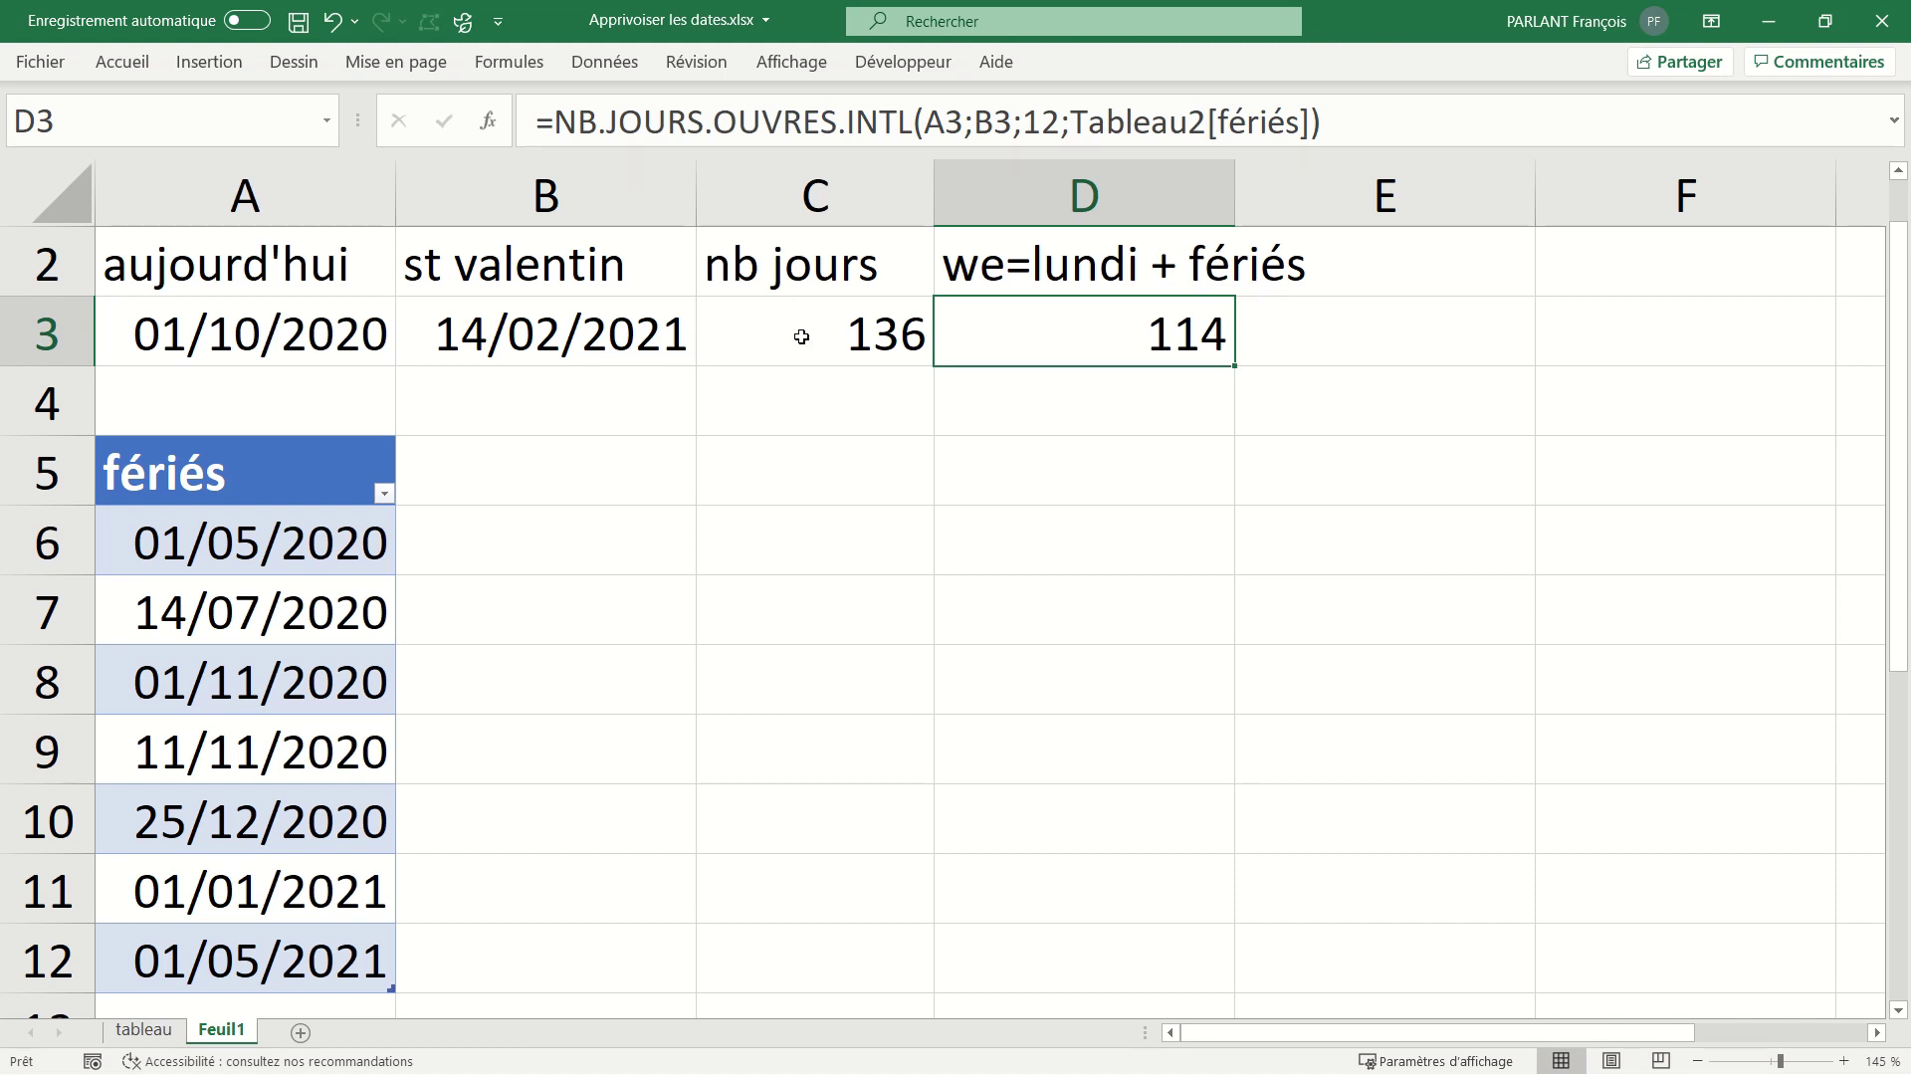
pyautogui.click(488, 132)
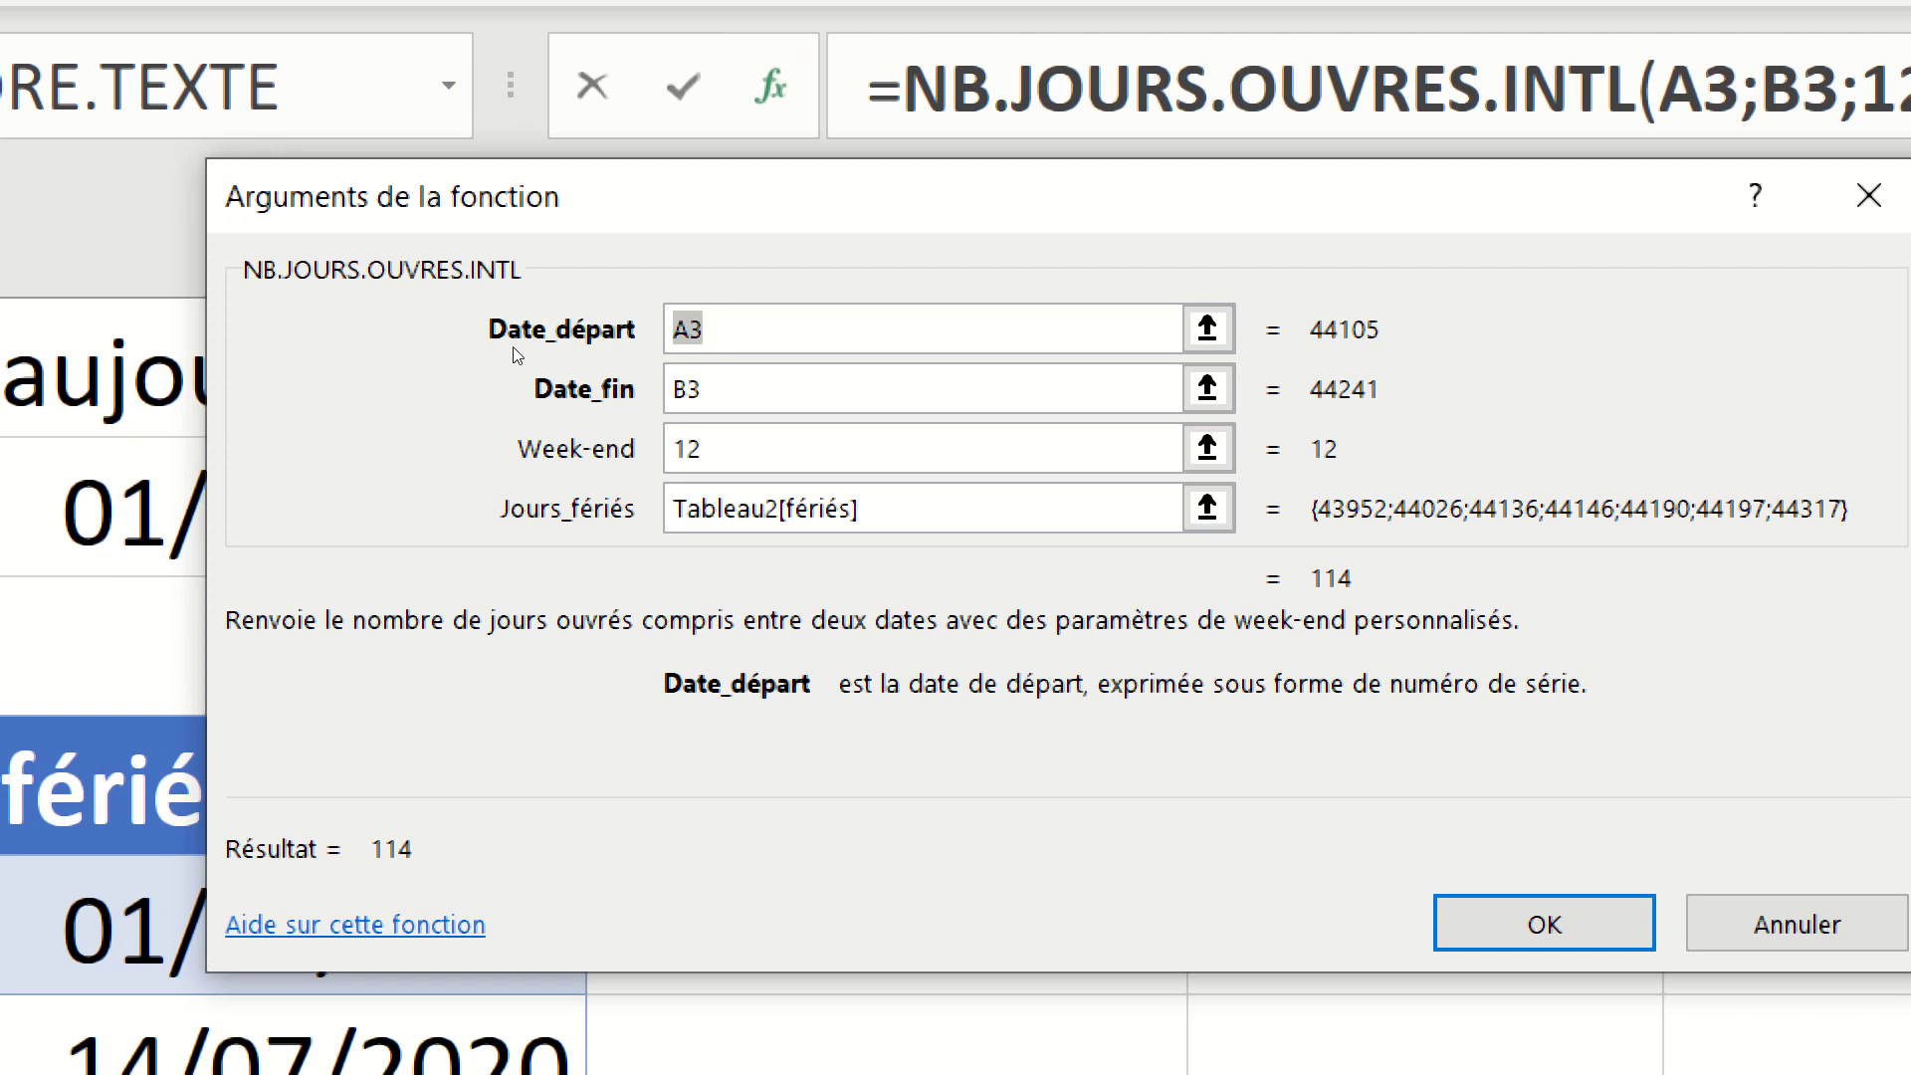
pyautogui.press('Tab')
pyautogui.press('Tab')
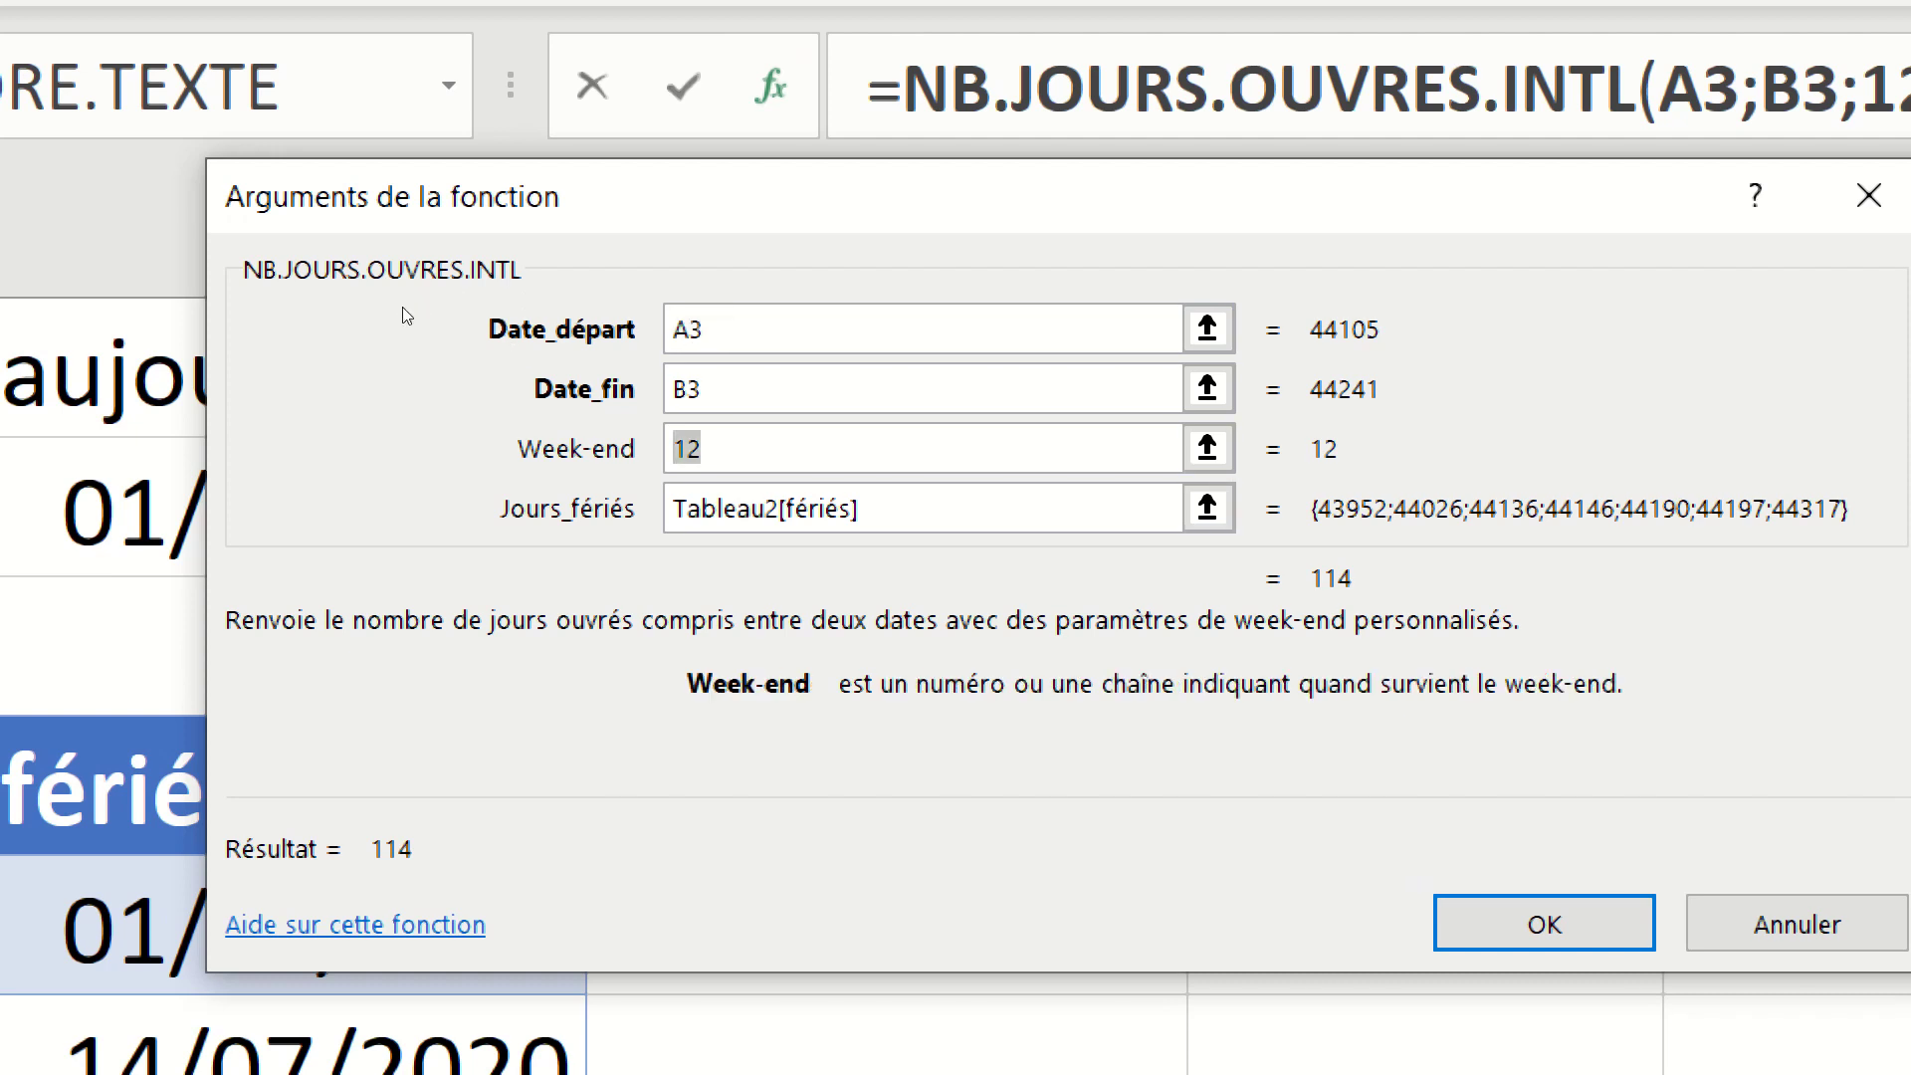
pyautogui.press('BackSpace')
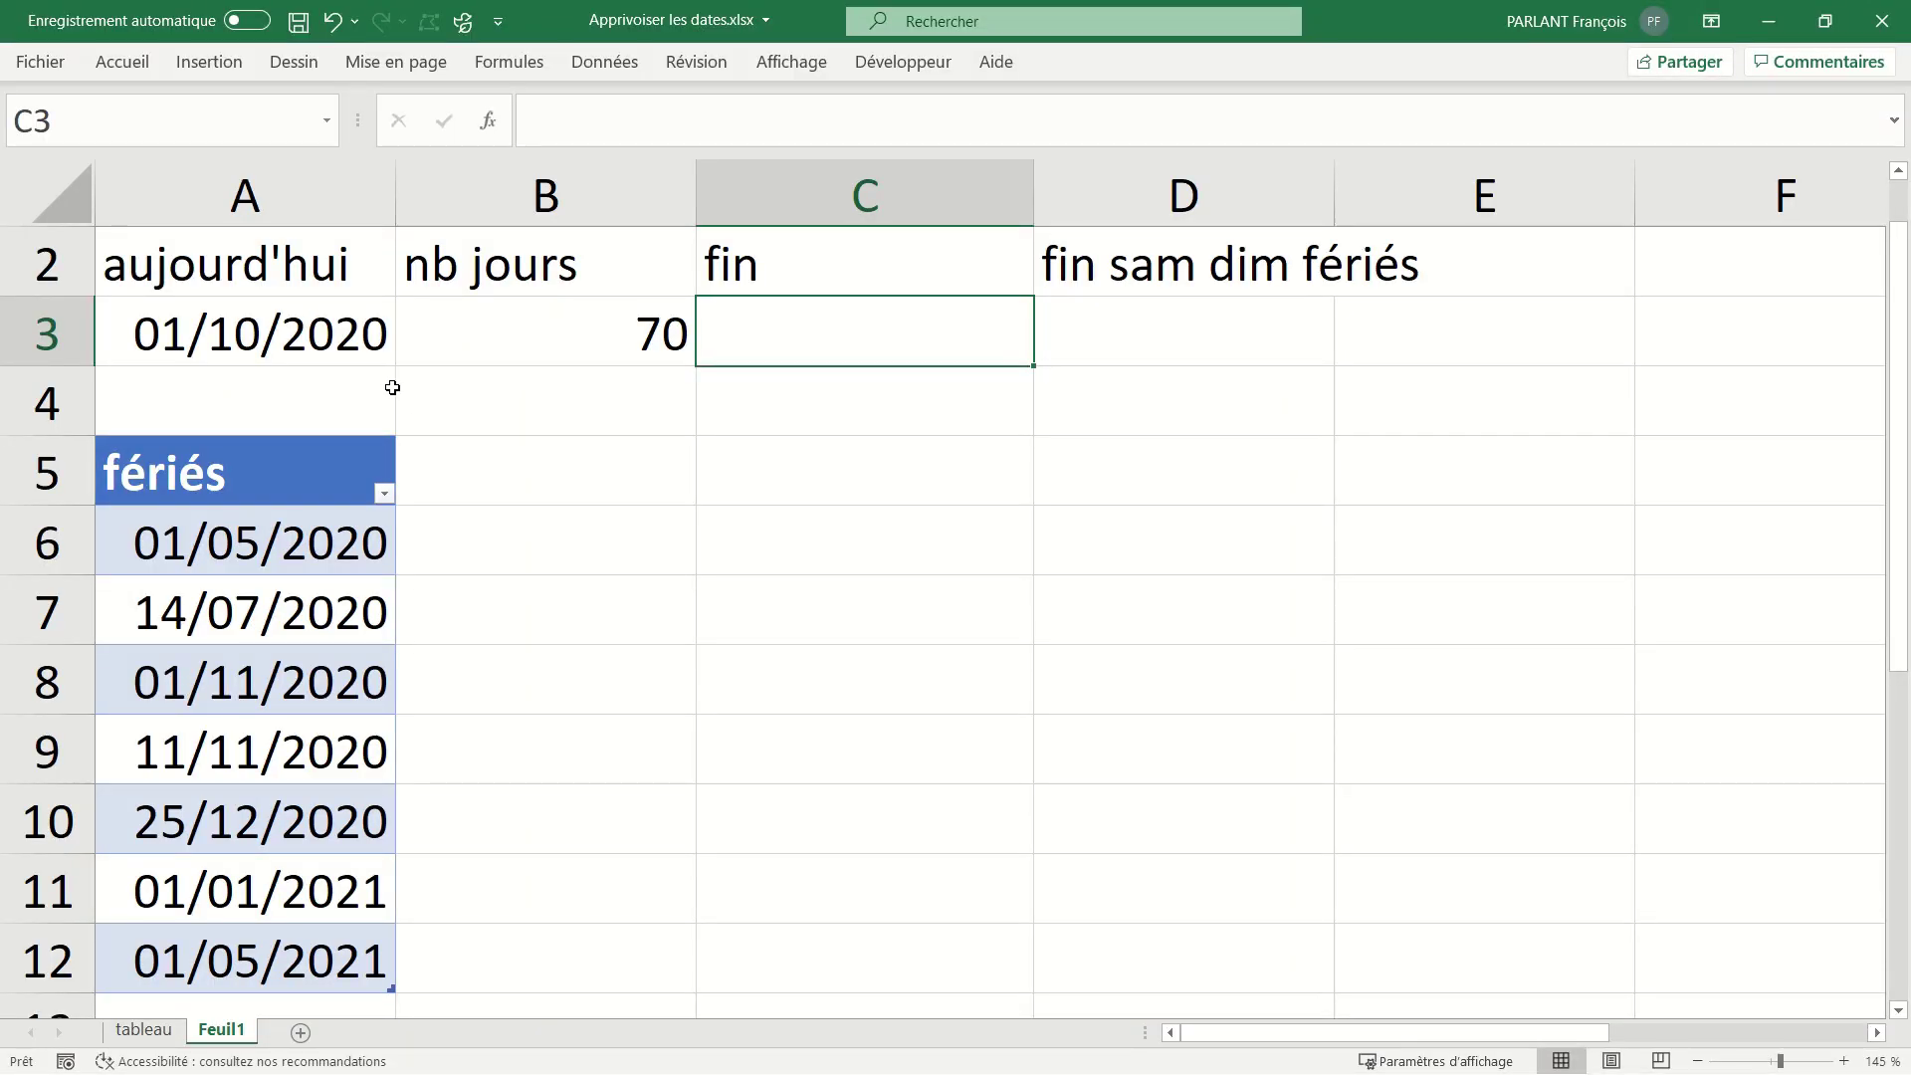
# Calculate the end date in cell C3 by adding the number of days to today's date with =A3+B3.
pyautogui.click(313, 333)
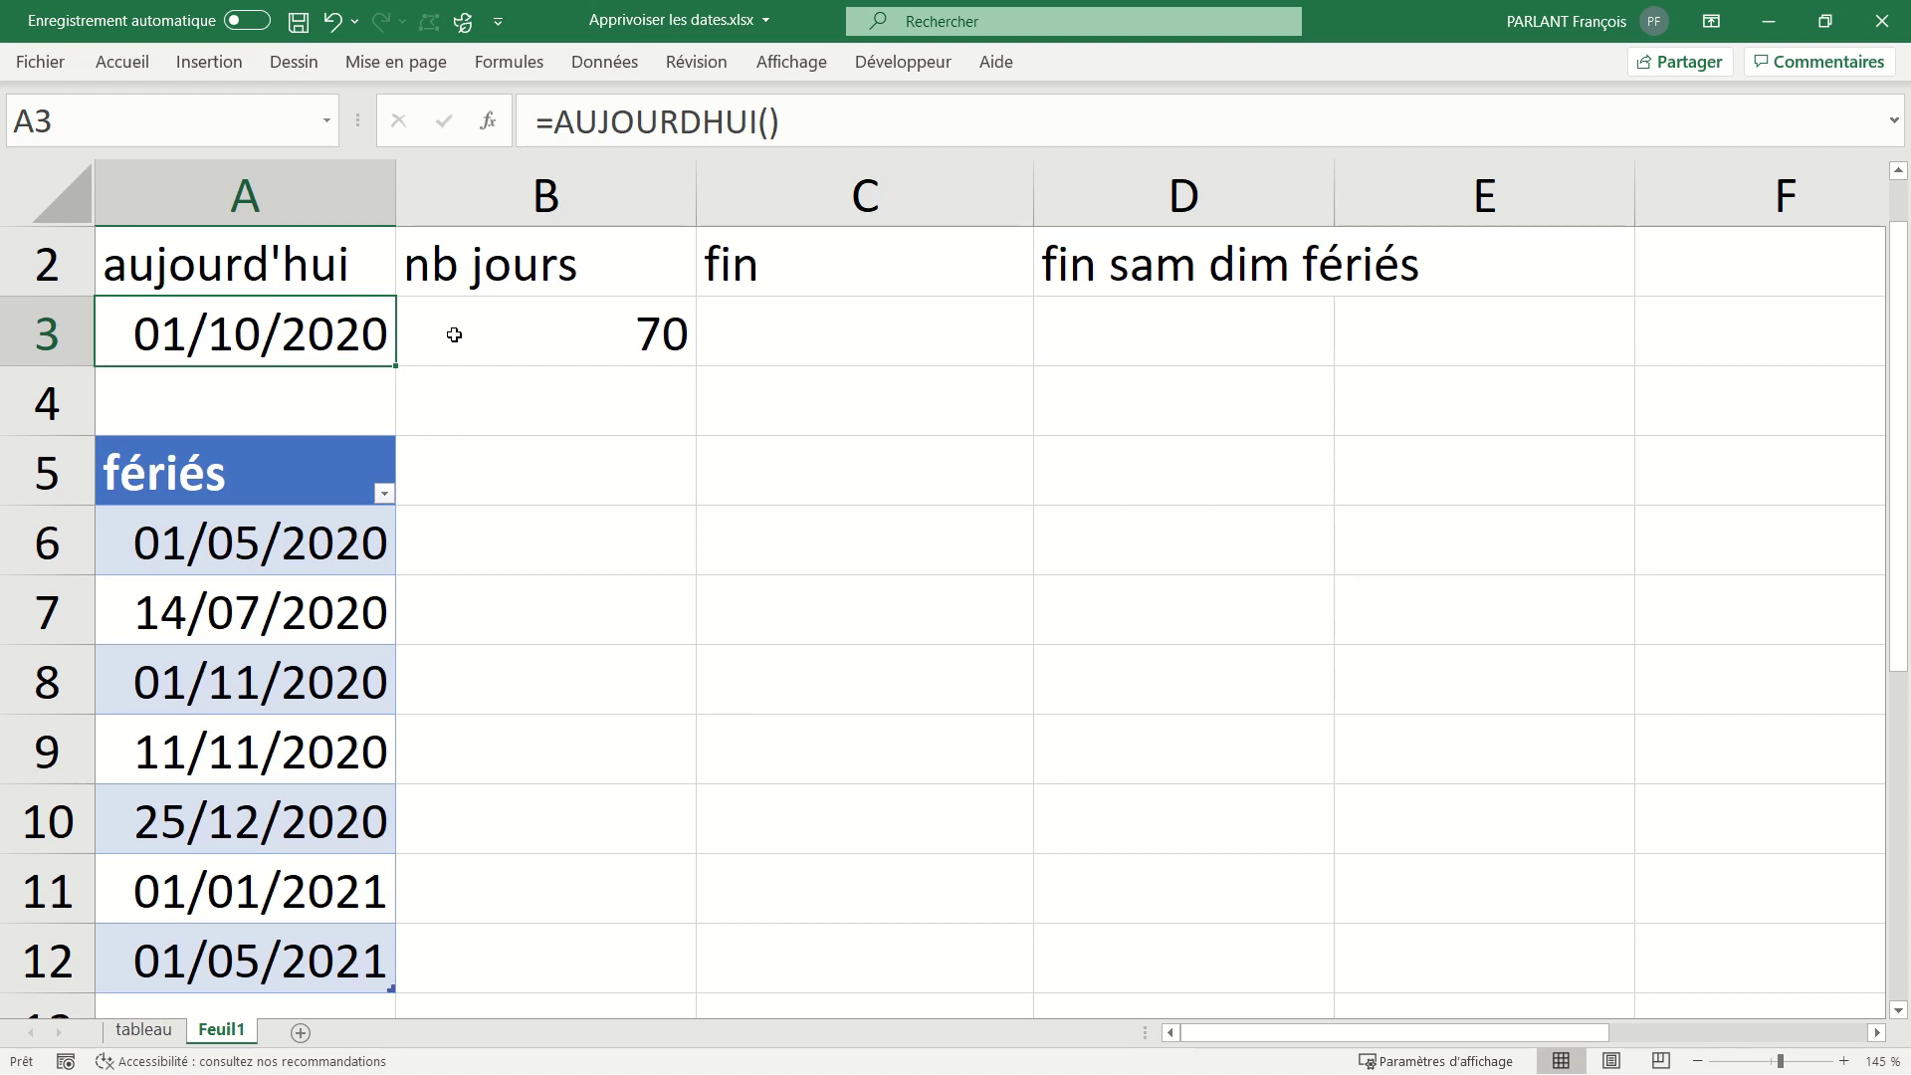
pyautogui.click(871, 347)
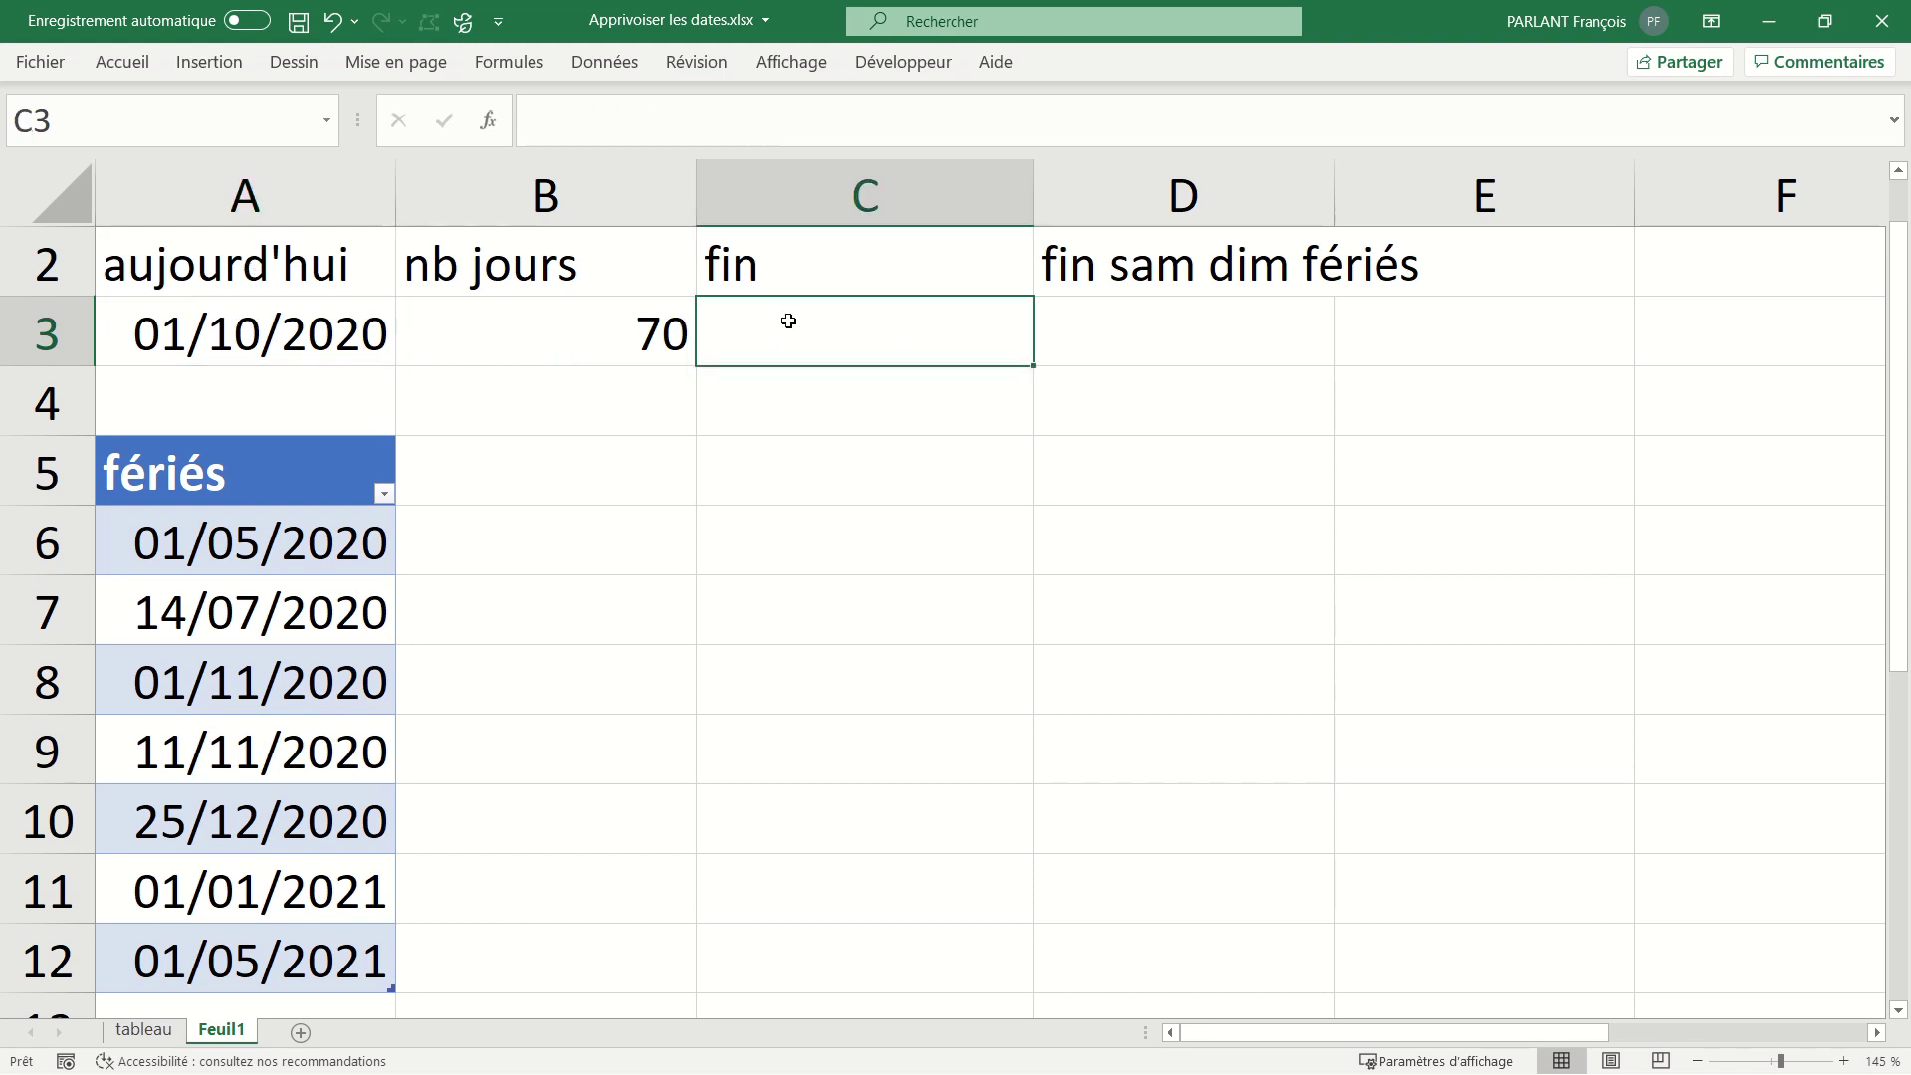
pyautogui.write('=')
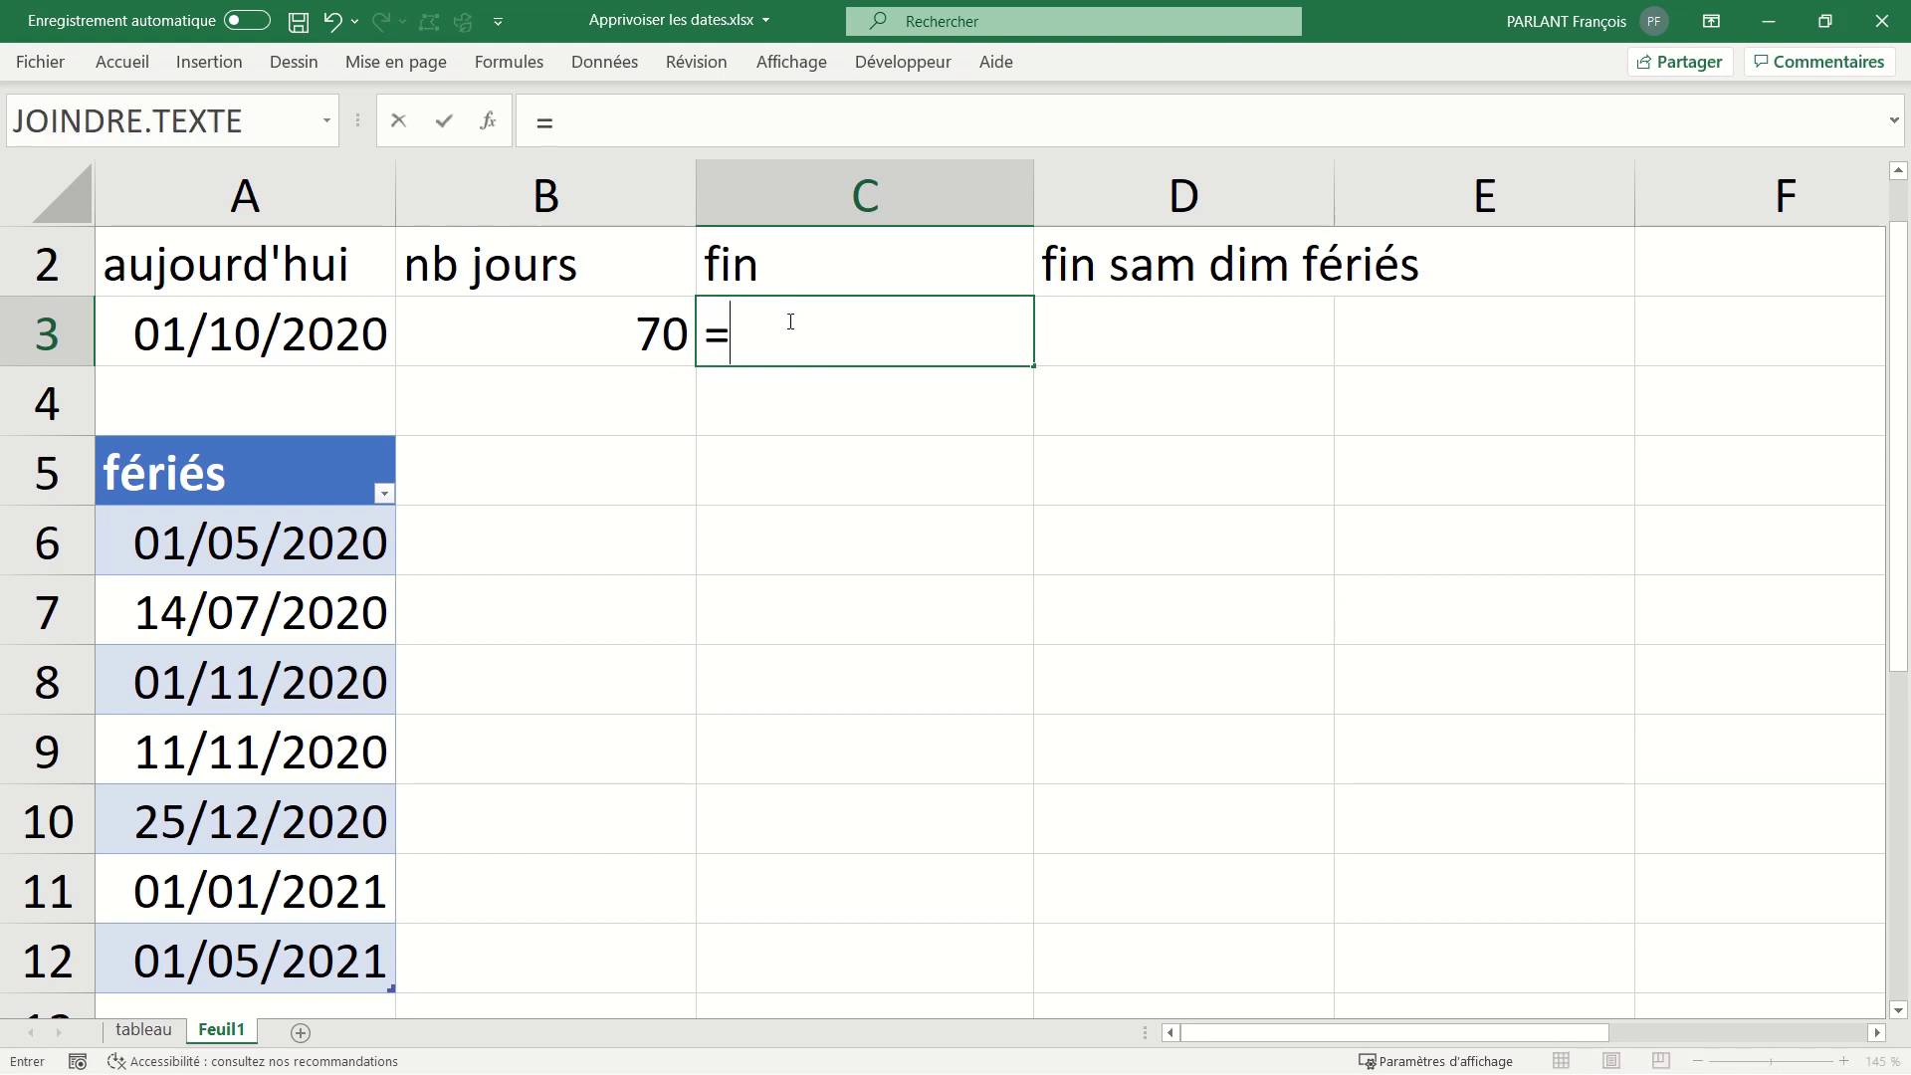
pyautogui.click(364, 337)
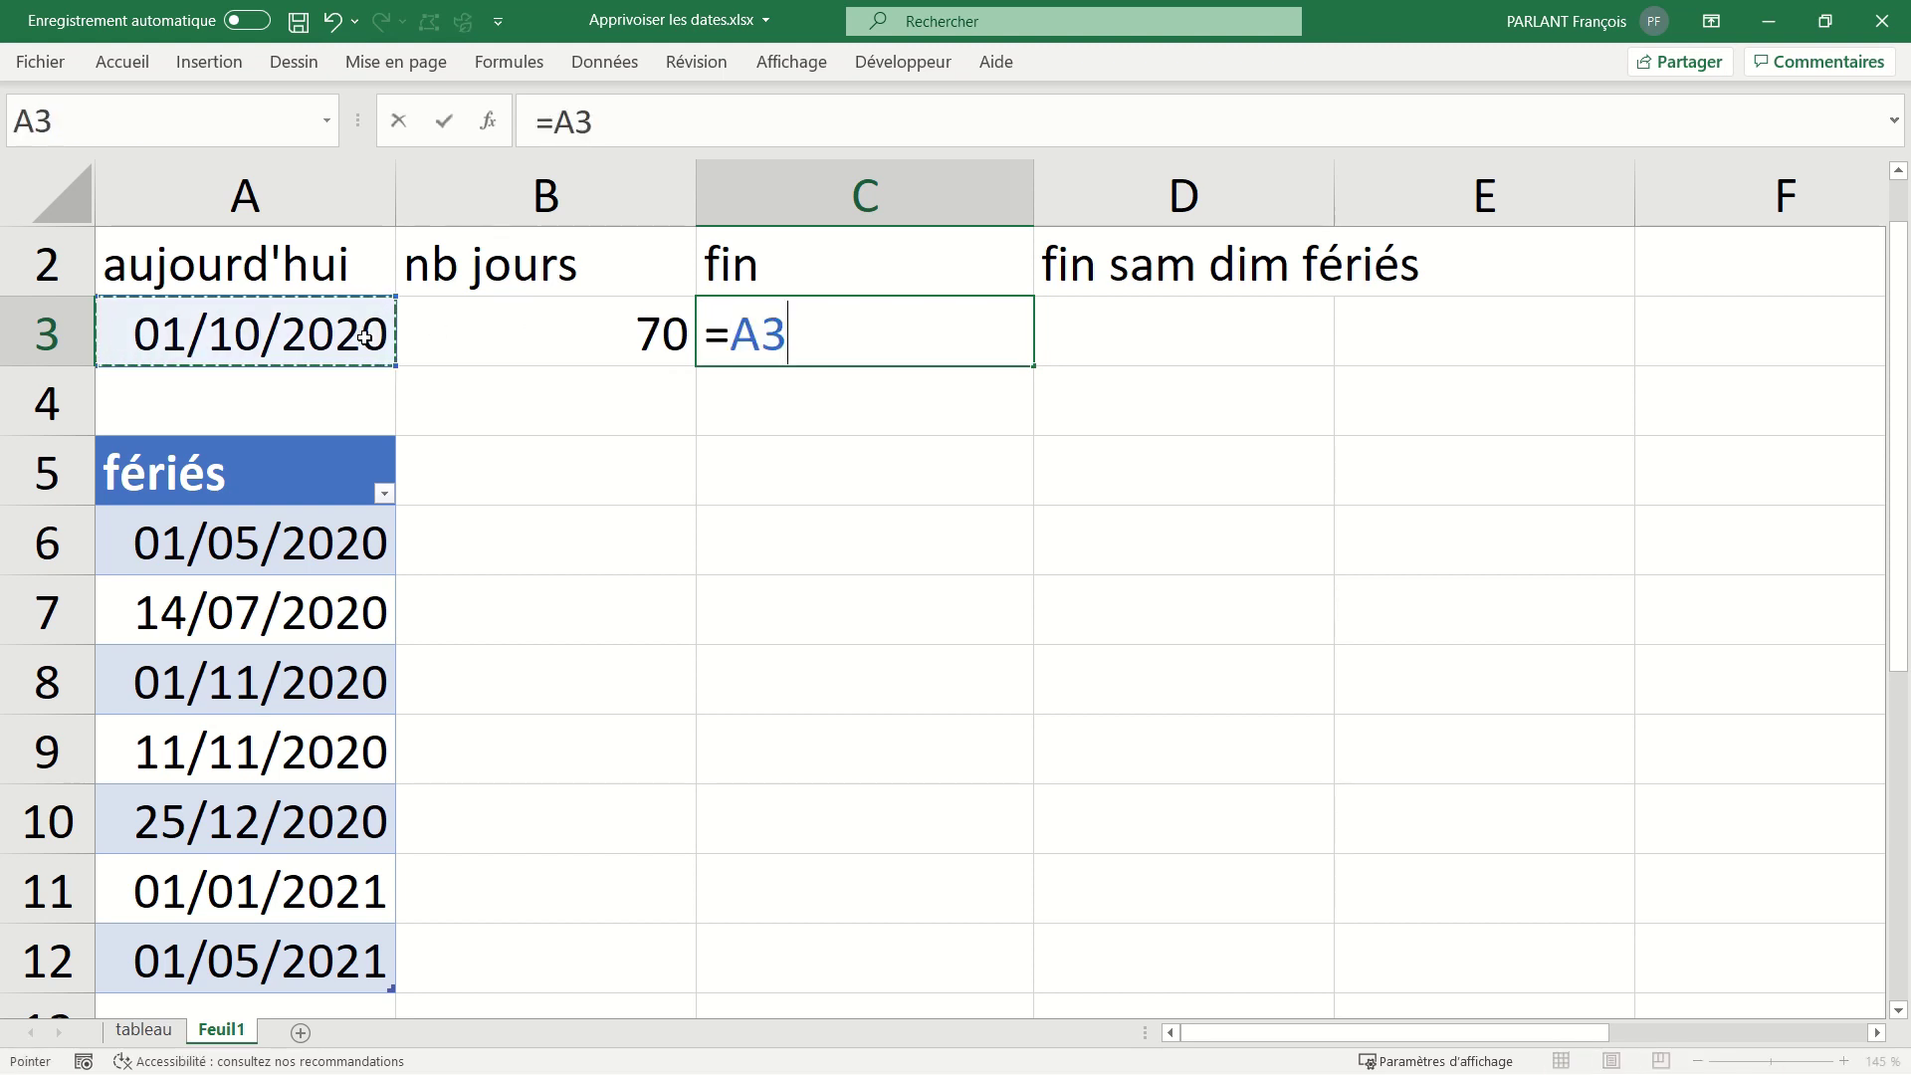
pyautogui.write('+')
pyautogui.click(562, 350)
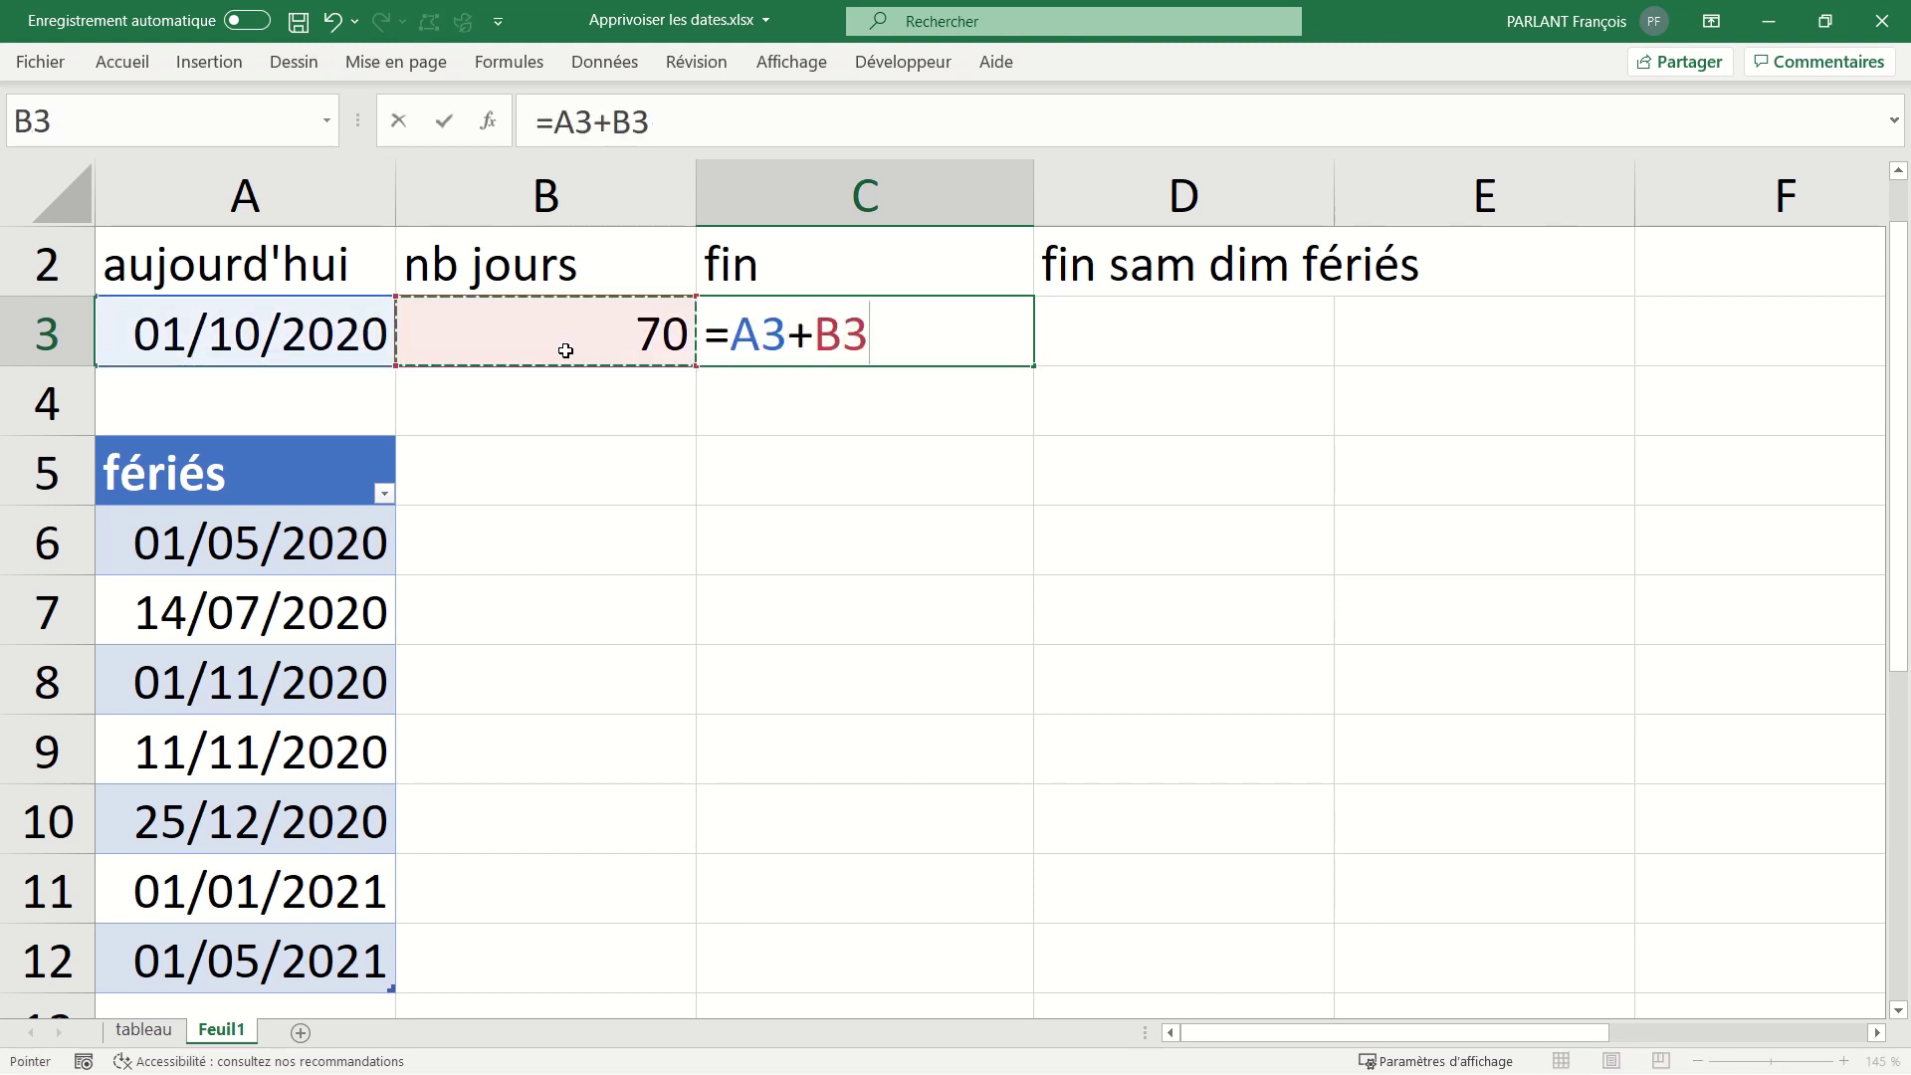
pyautogui.press('Return')
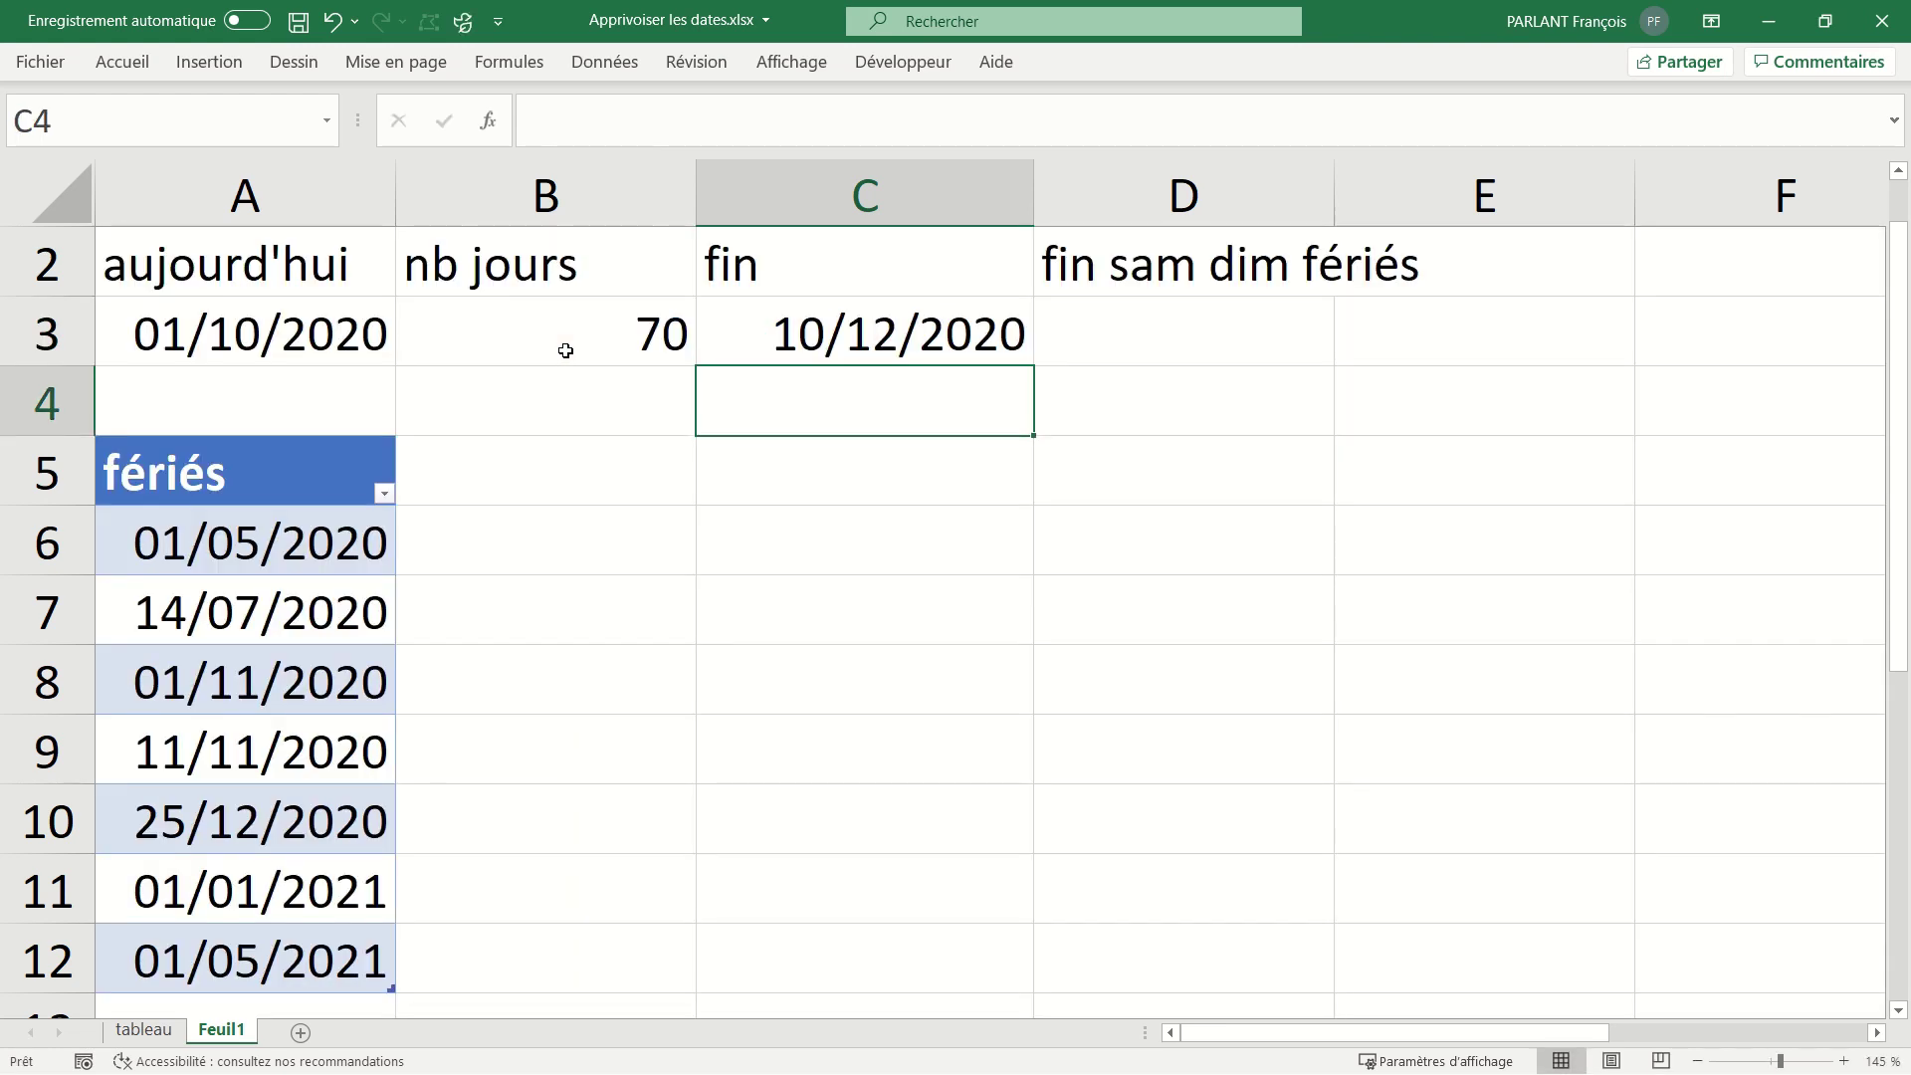
pyautogui.click(777, 332)
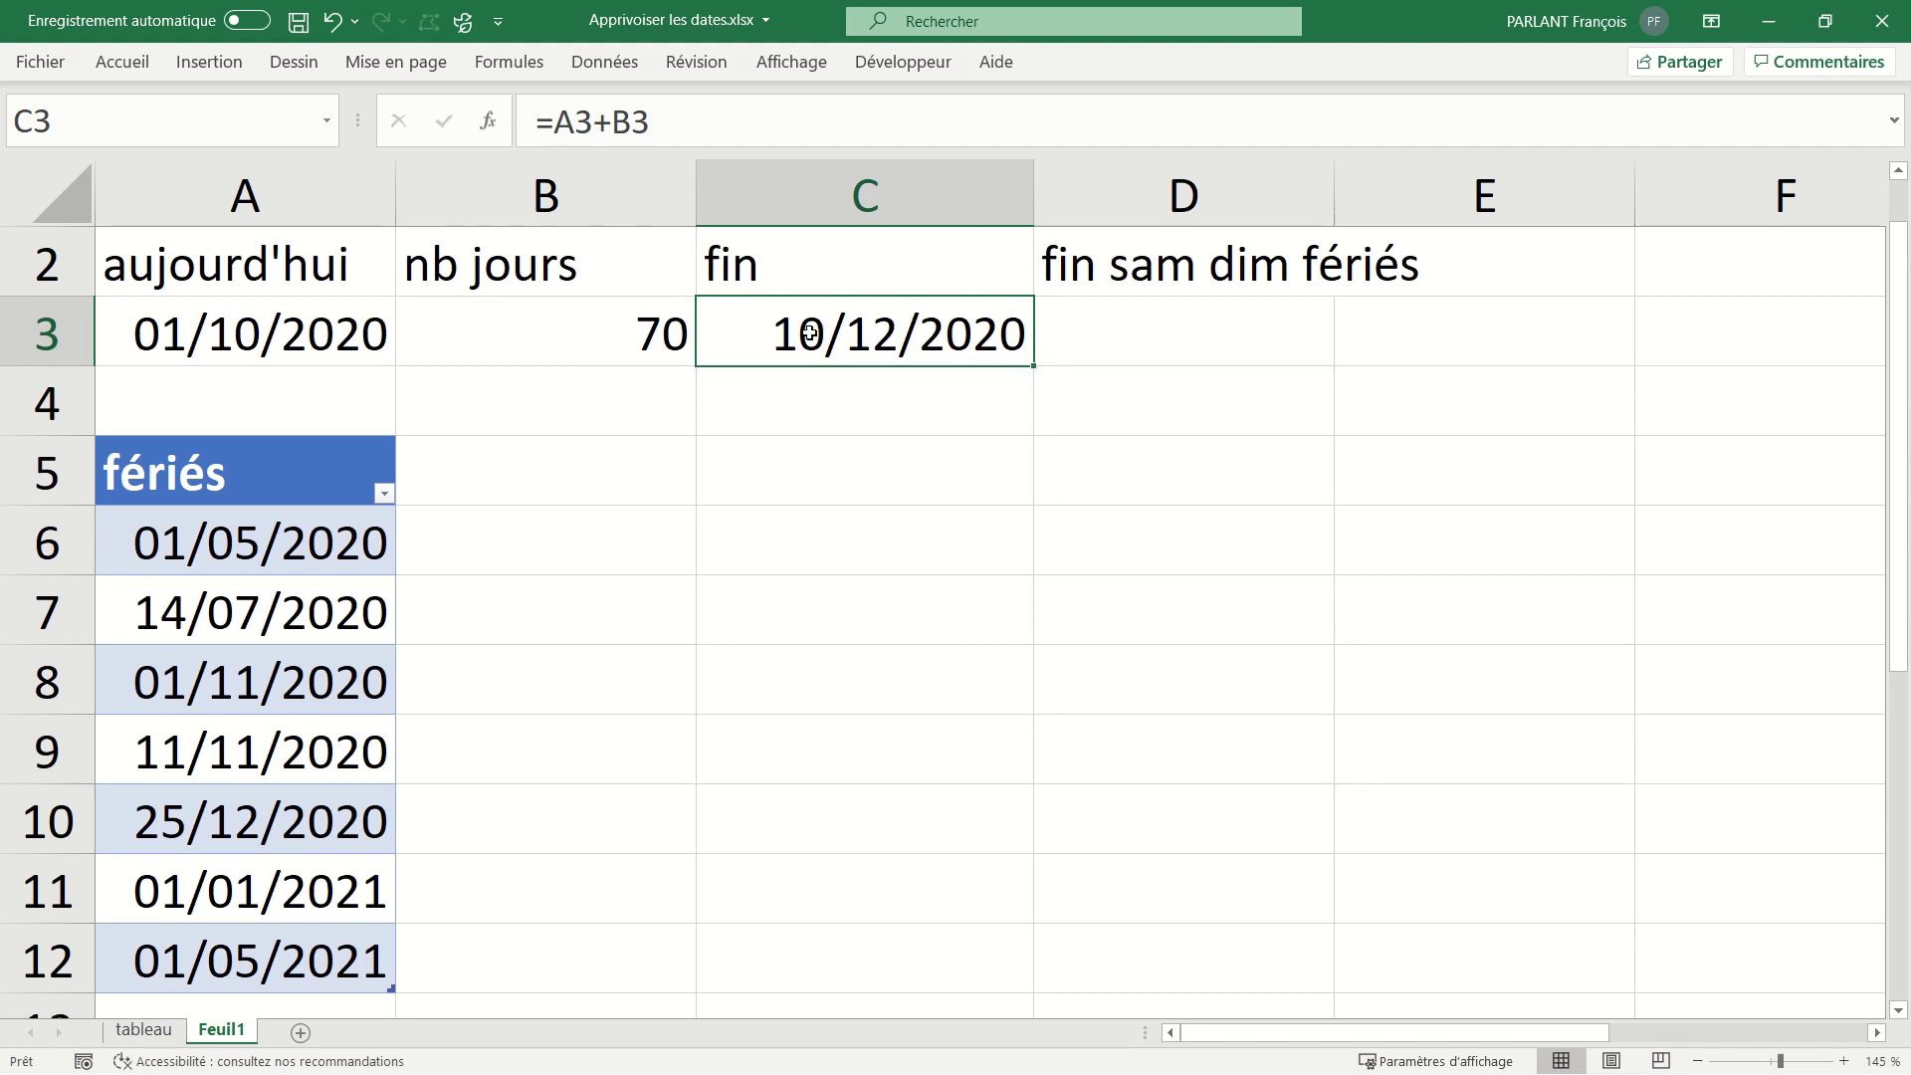
# Calculate the end date in D3 excluding Saturdays, Sundays and holidays with =SERIE.JOUR.OUVRE(A3;B3;Tableau2[fériés]).
pyautogui.click(1116, 345)
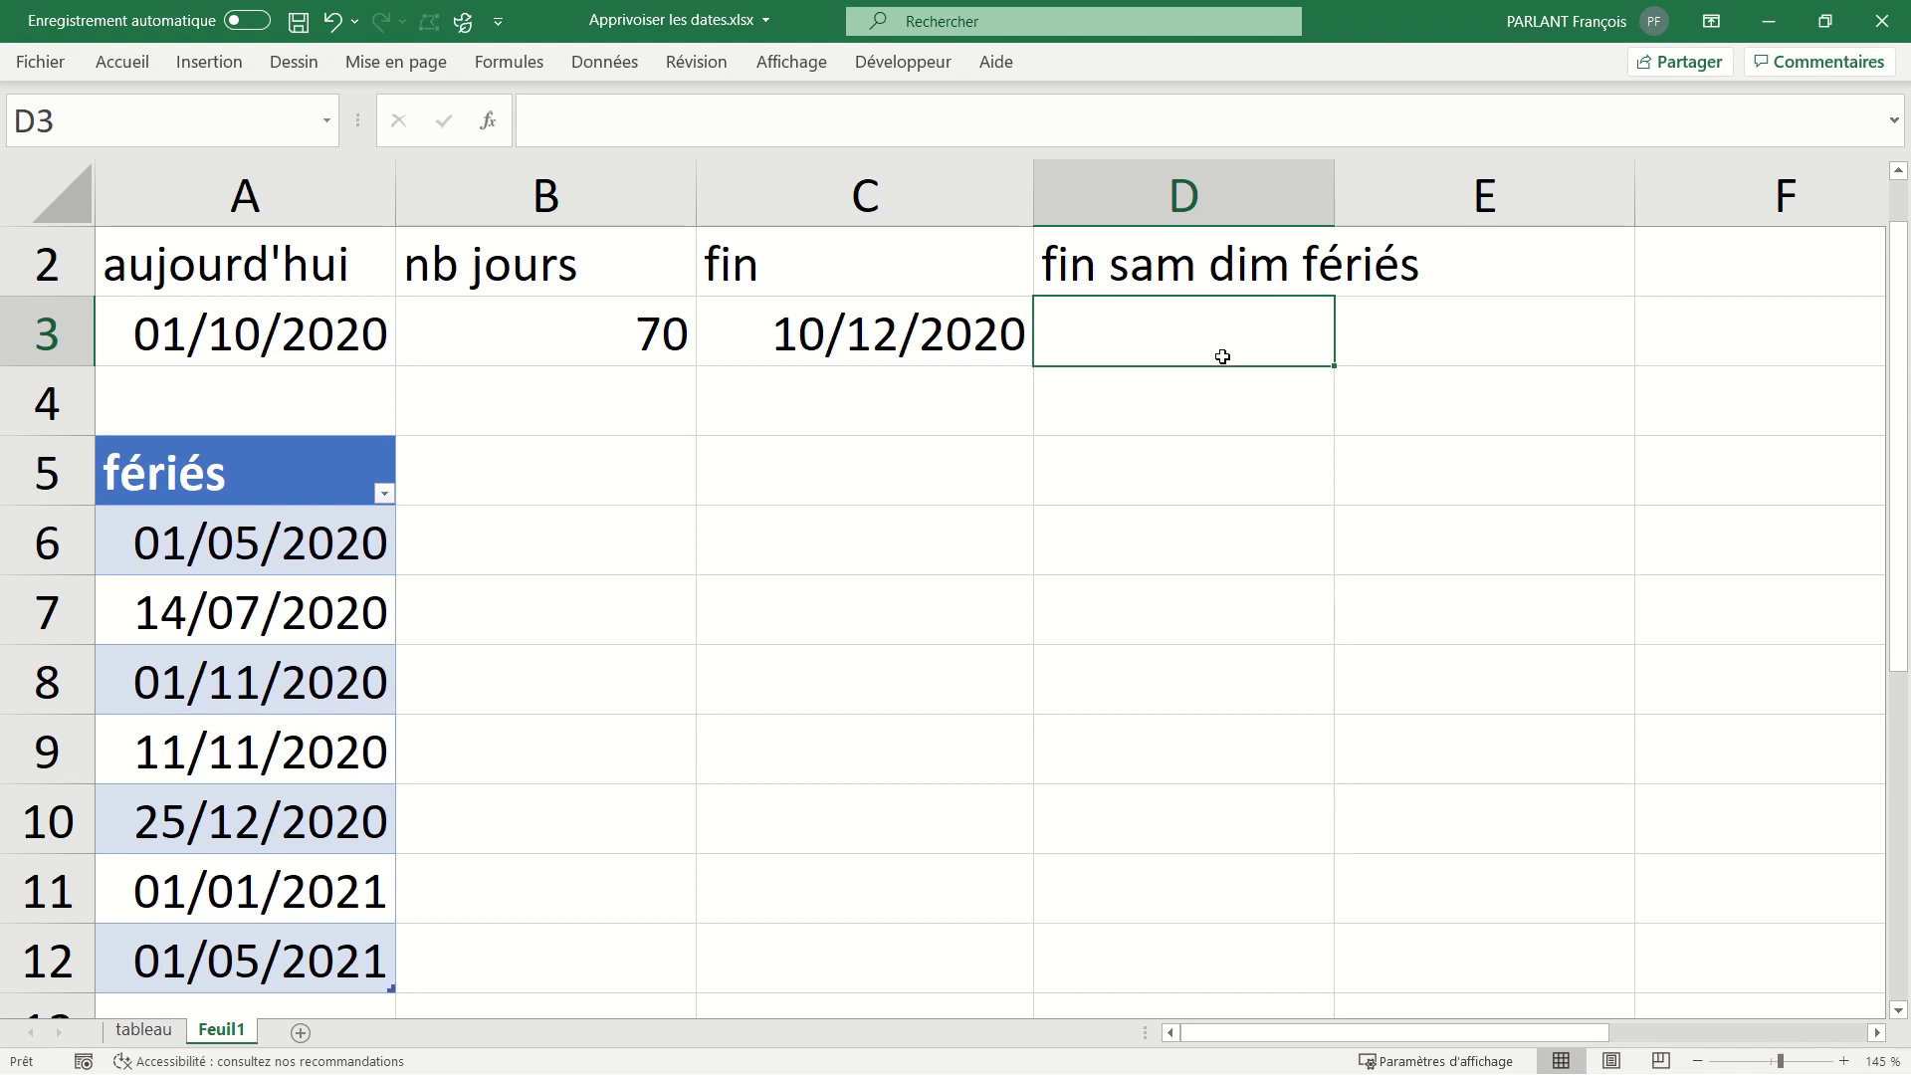
pyautogui.write('=seri')
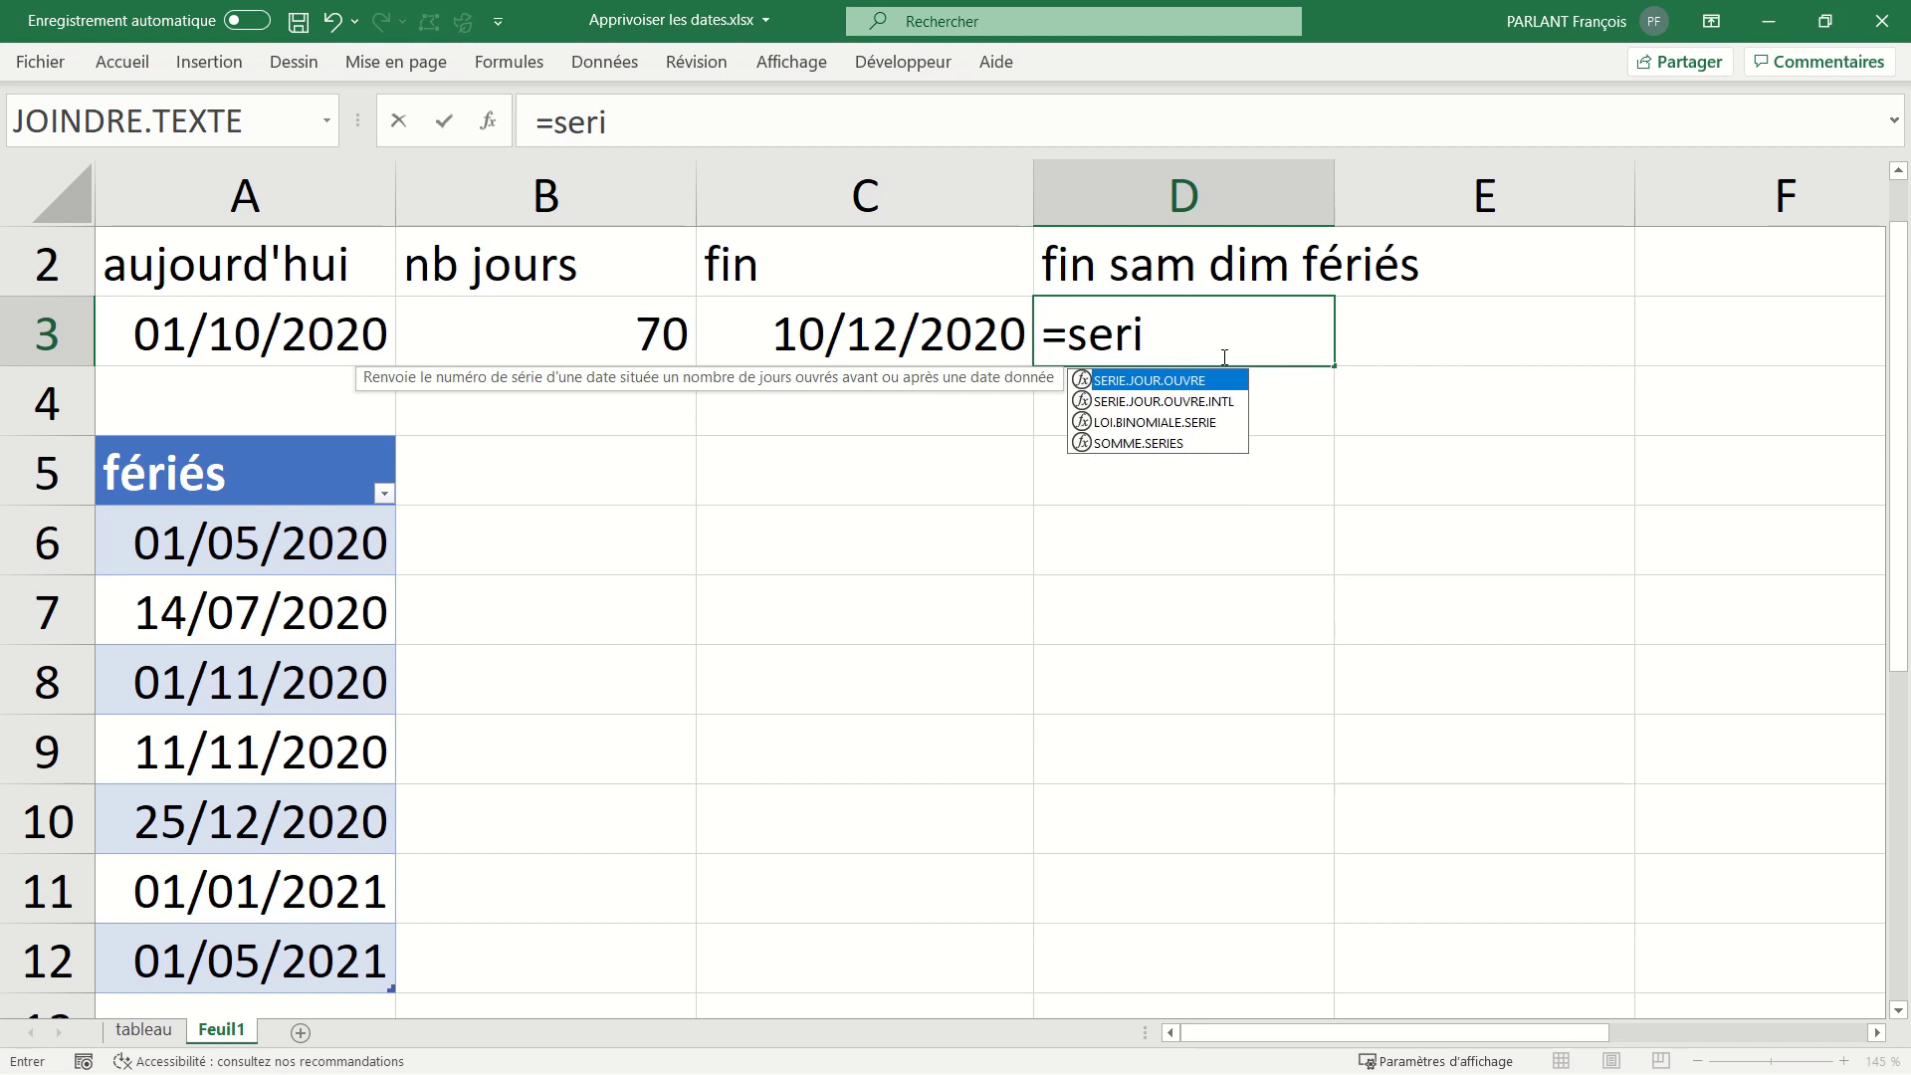
pyautogui.press('Tab')
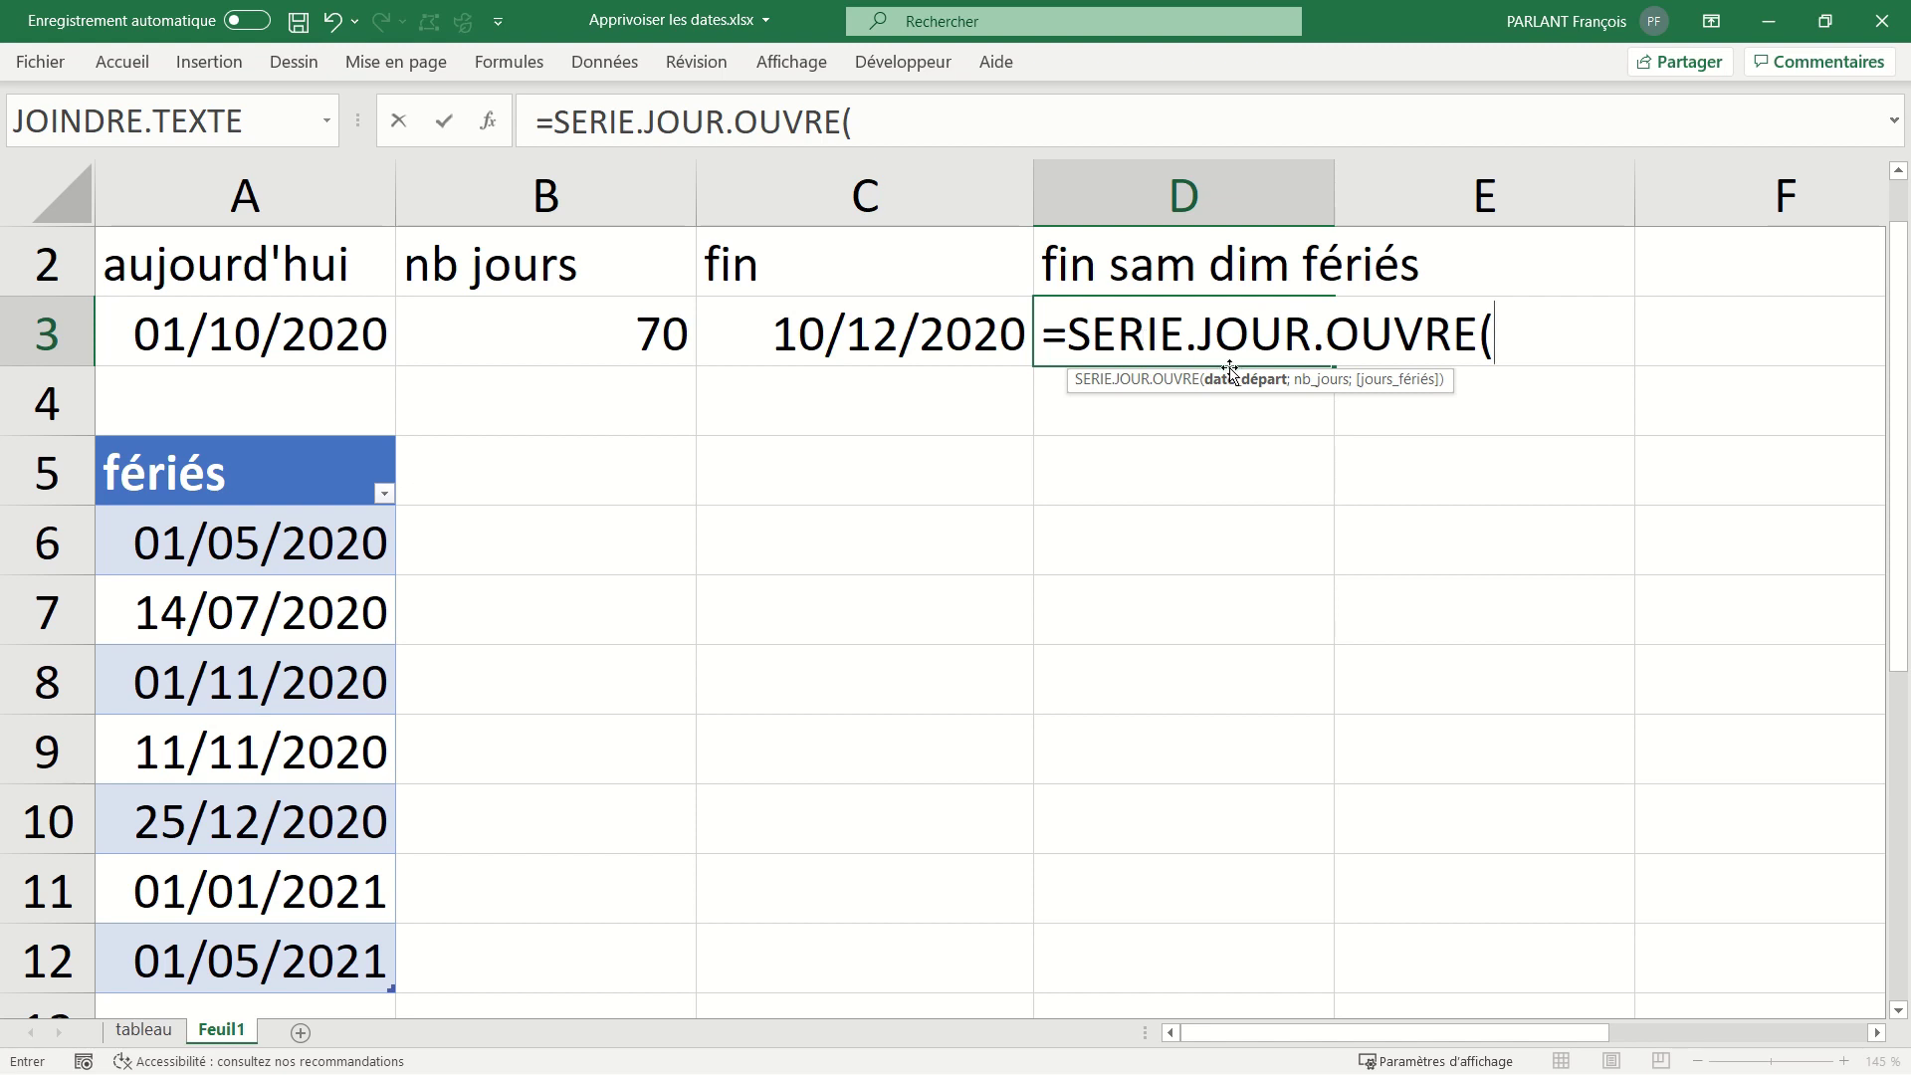
pyautogui.click(308, 340)
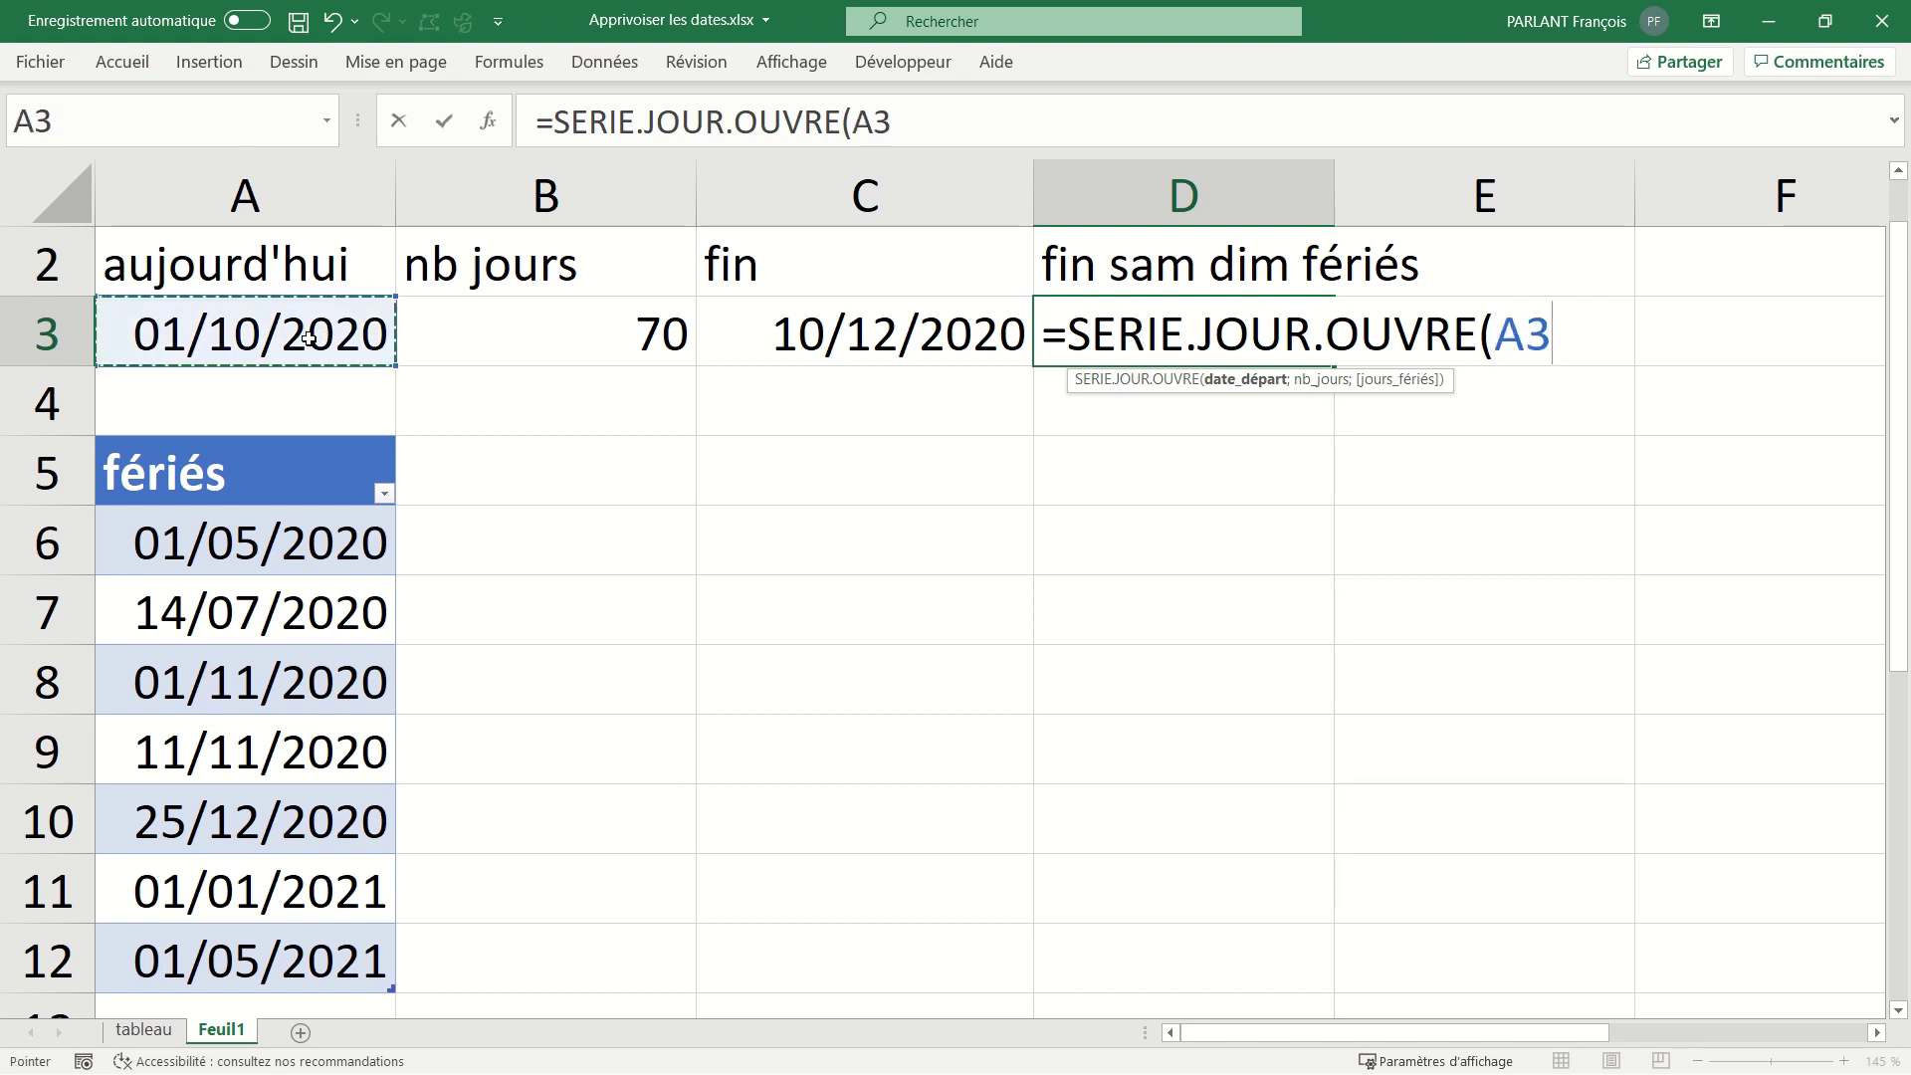
pyautogui.write(';')
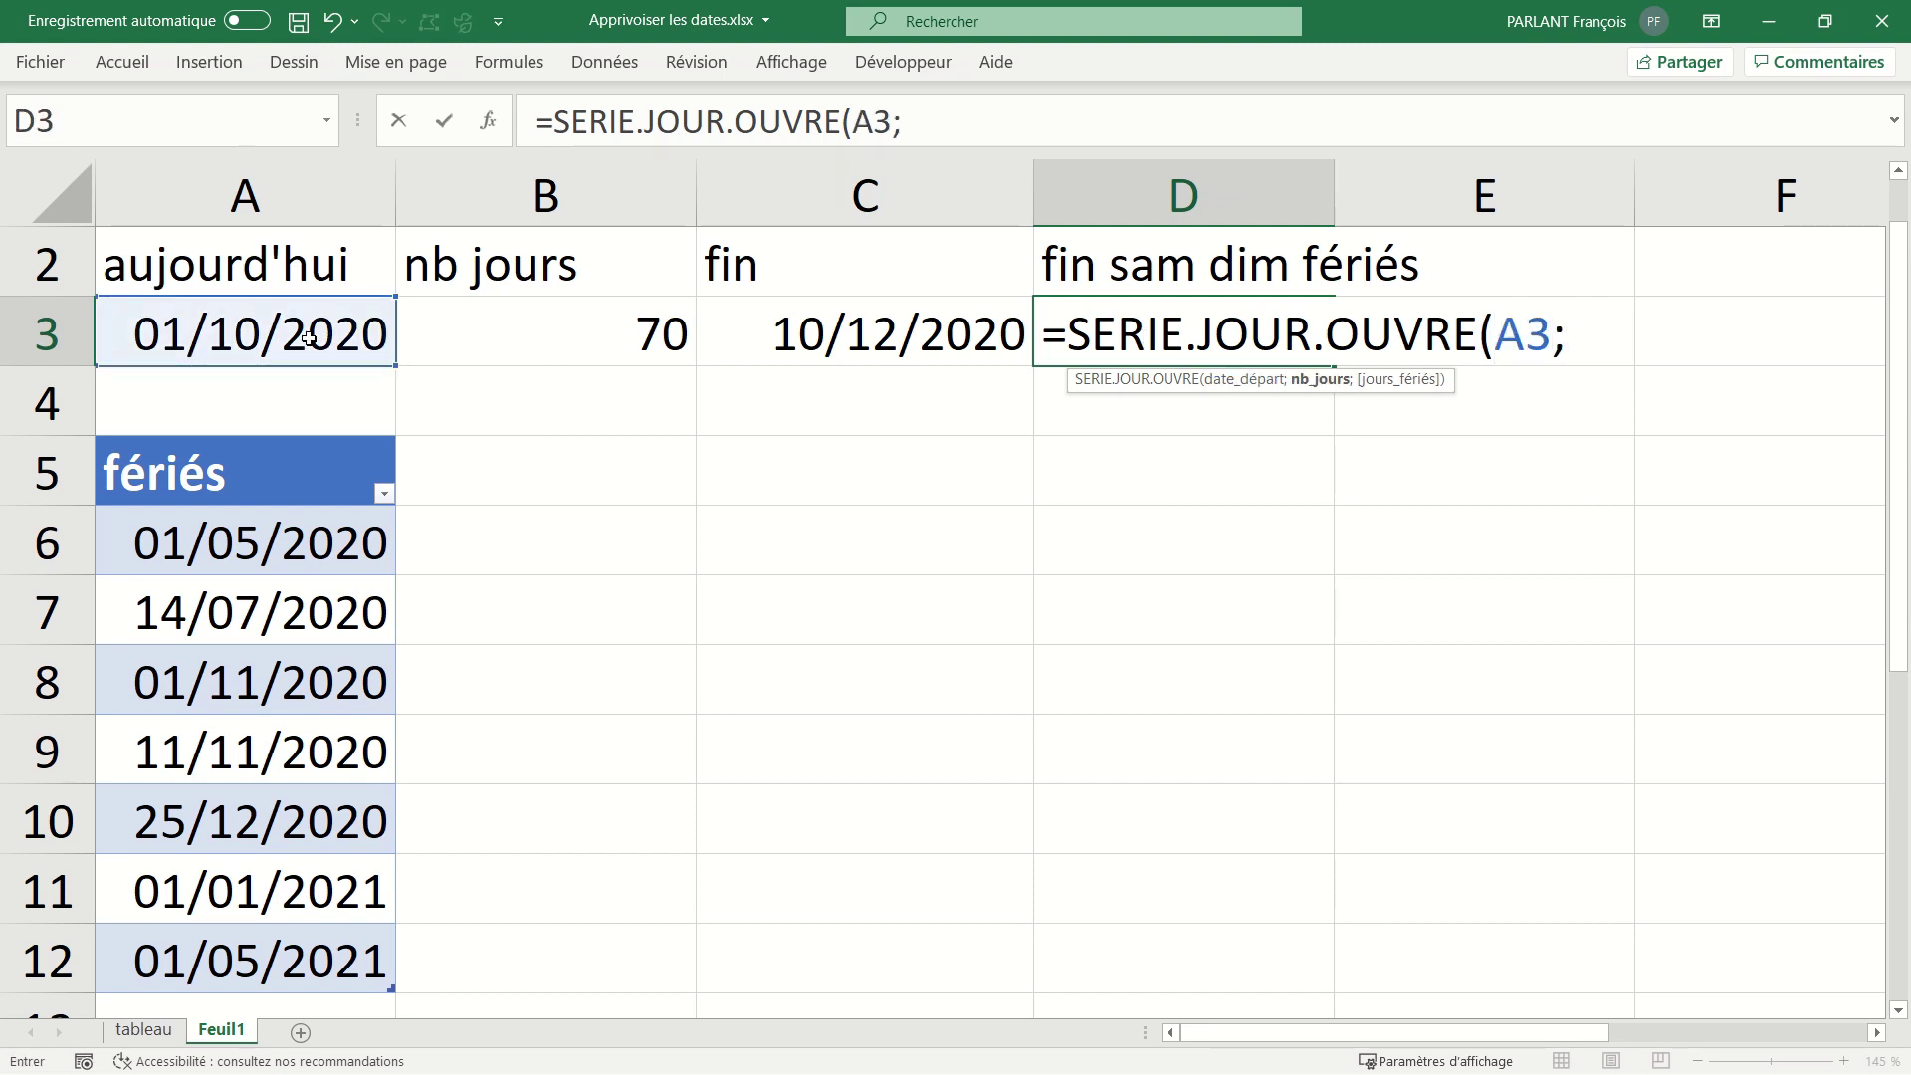
pyautogui.click(552, 335)
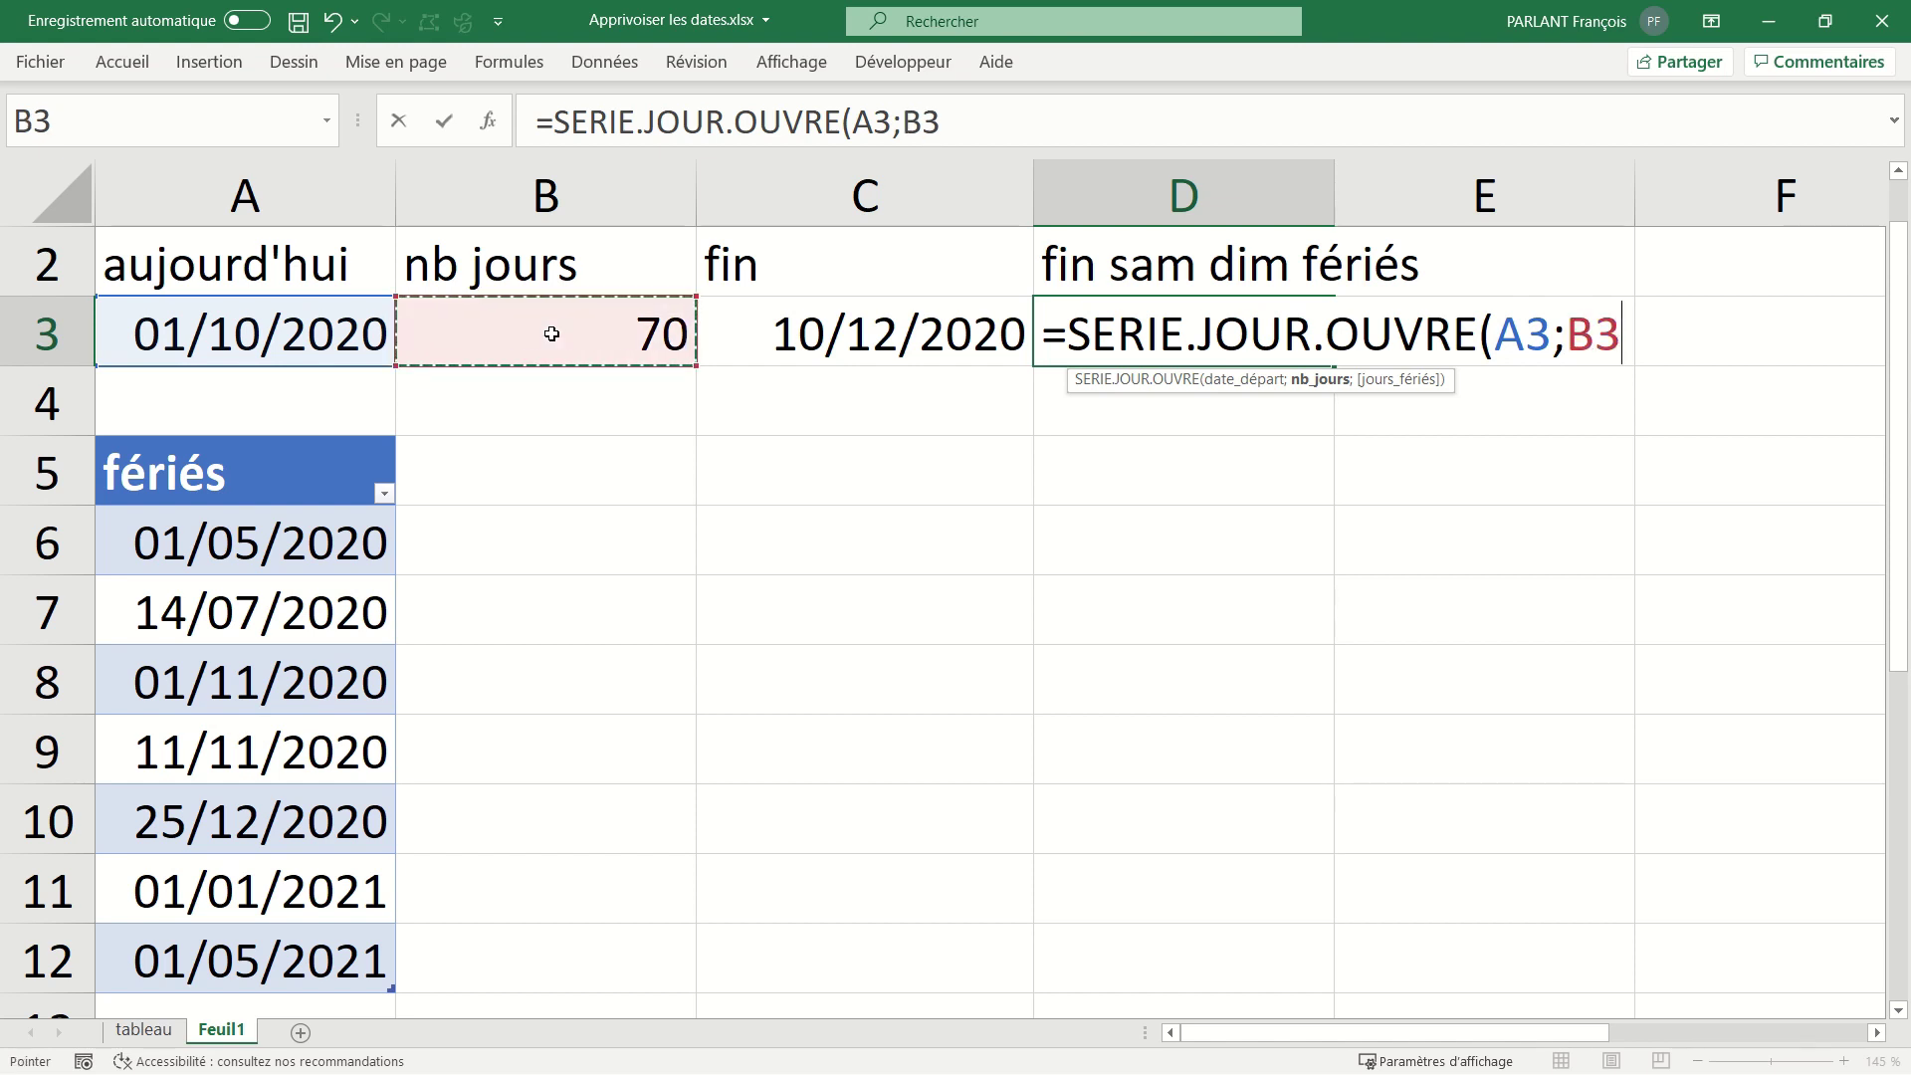
pyautogui.write(';')
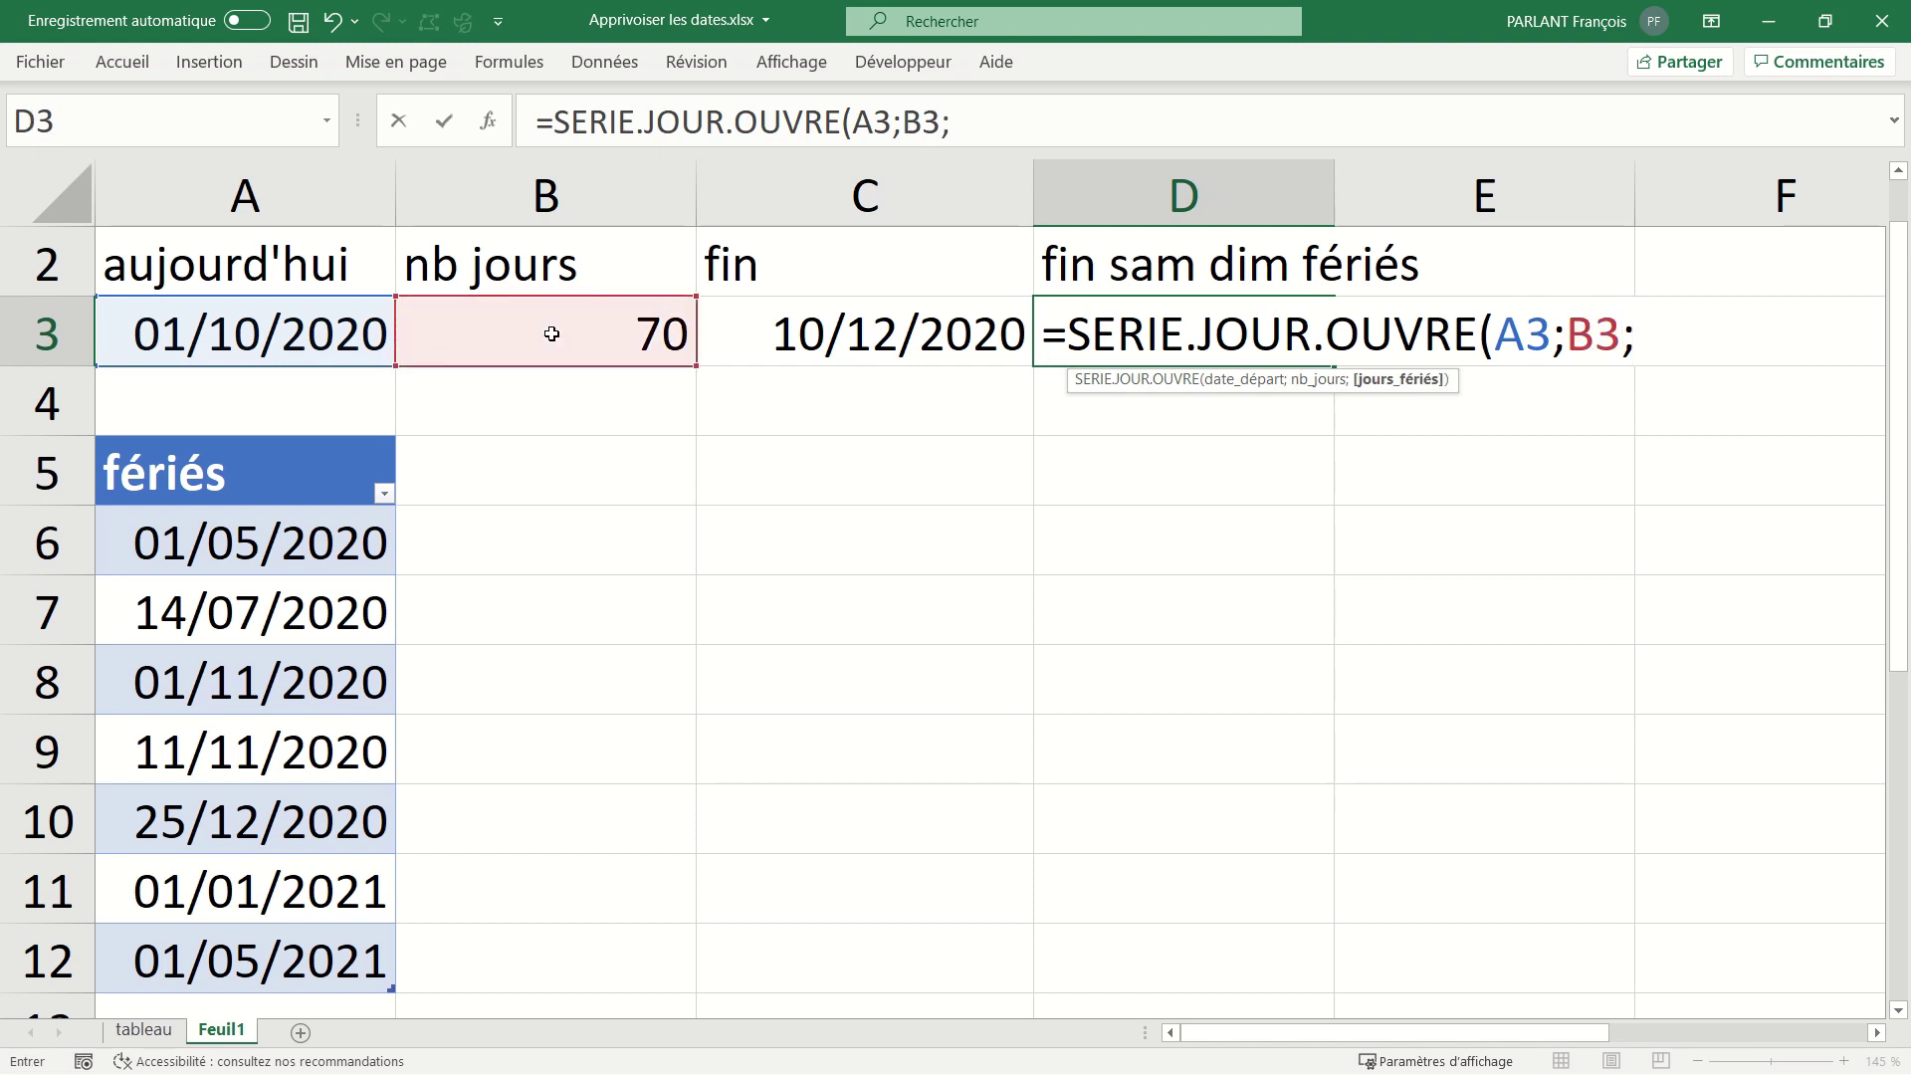
pyautogui.click(199, 442)
pyautogui.press('Return')
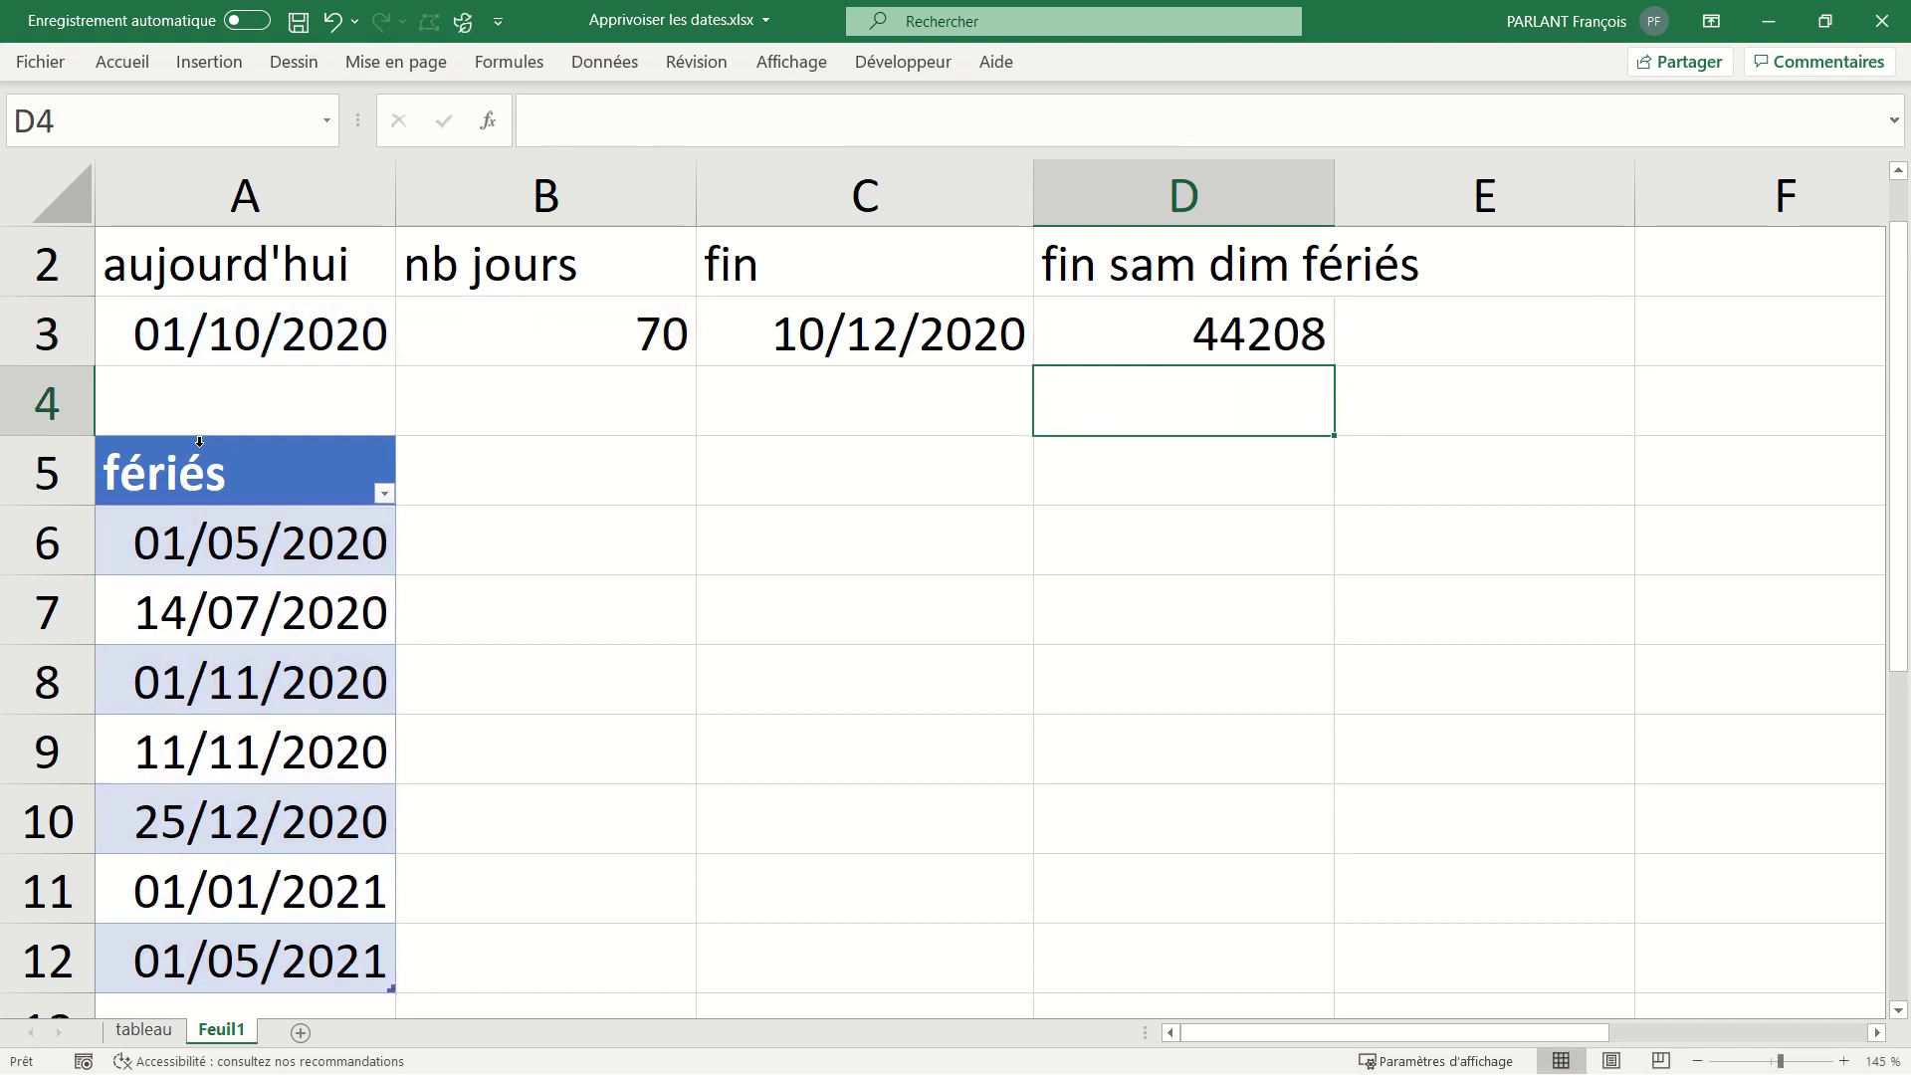
# Format the result in cell D3 as a short date (Date courte).
pyautogui.click(1145, 304)
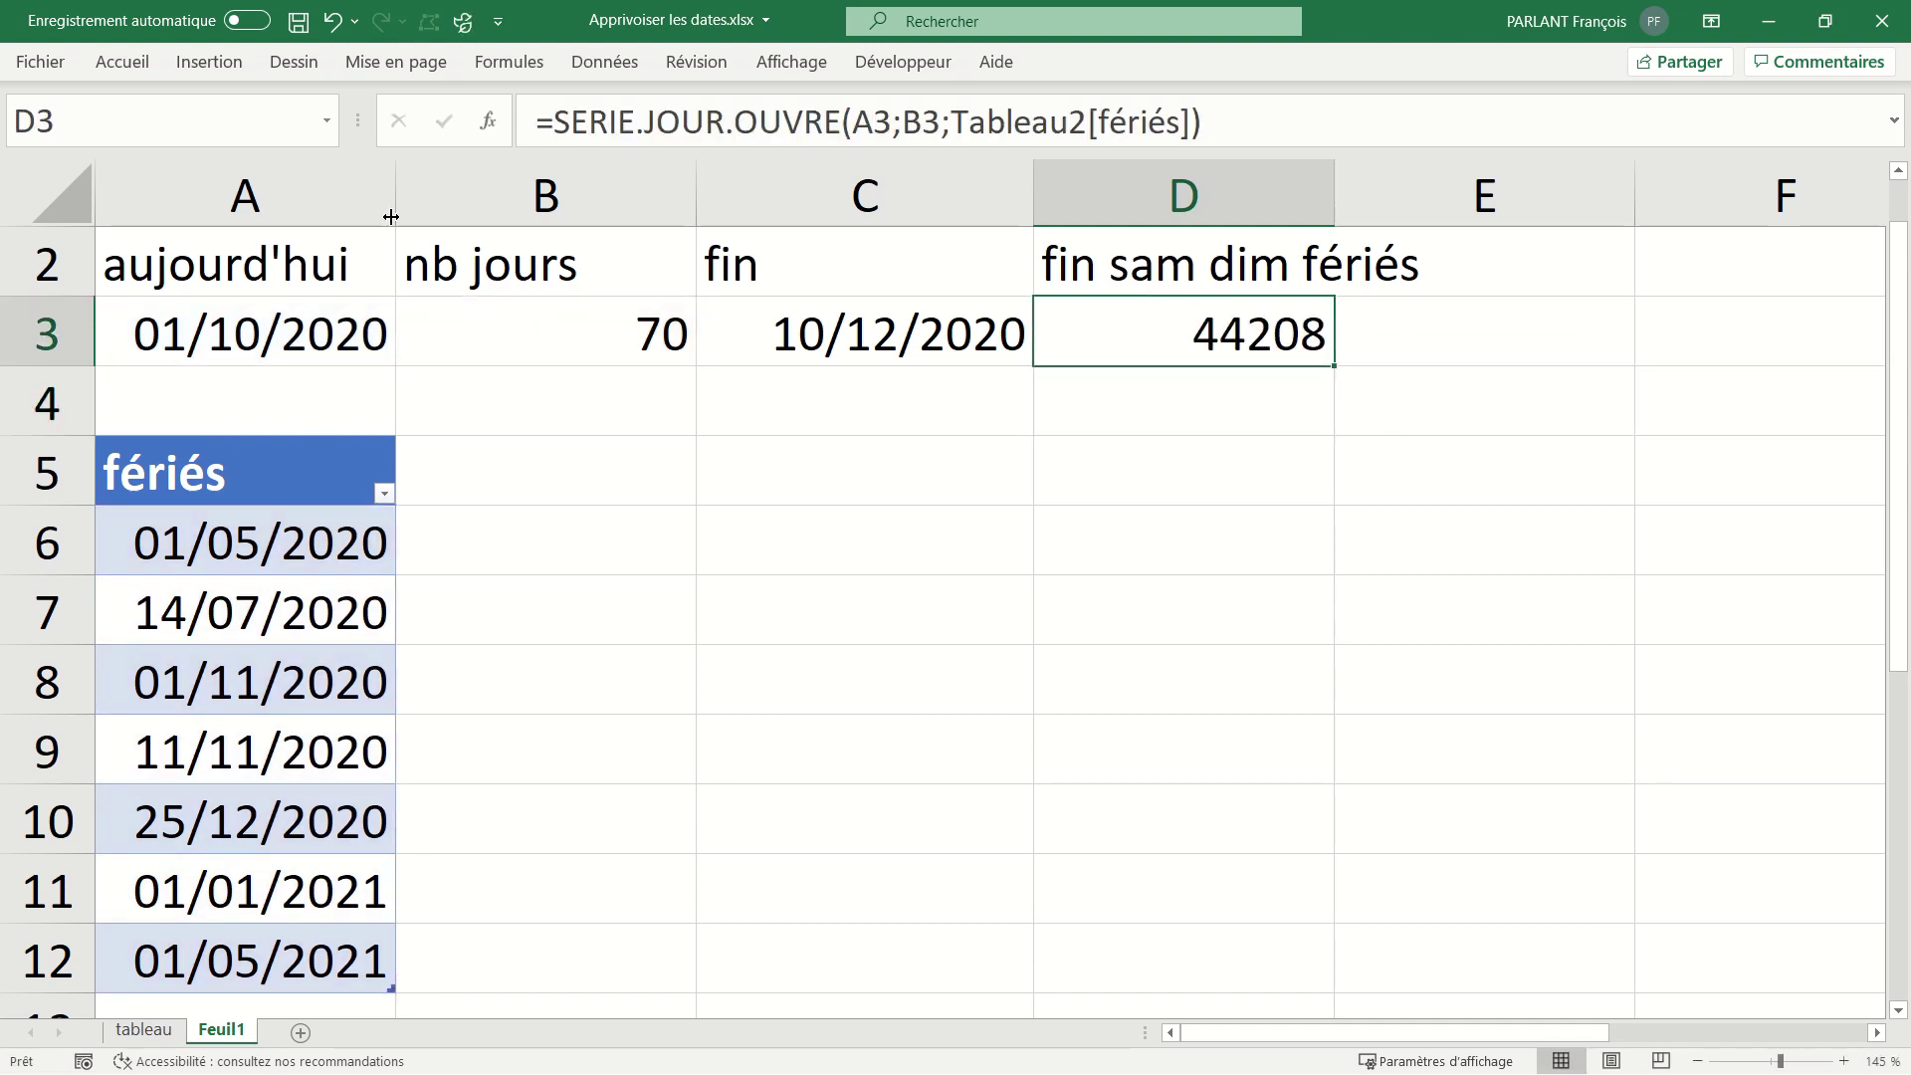
pyautogui.click(122, 61)
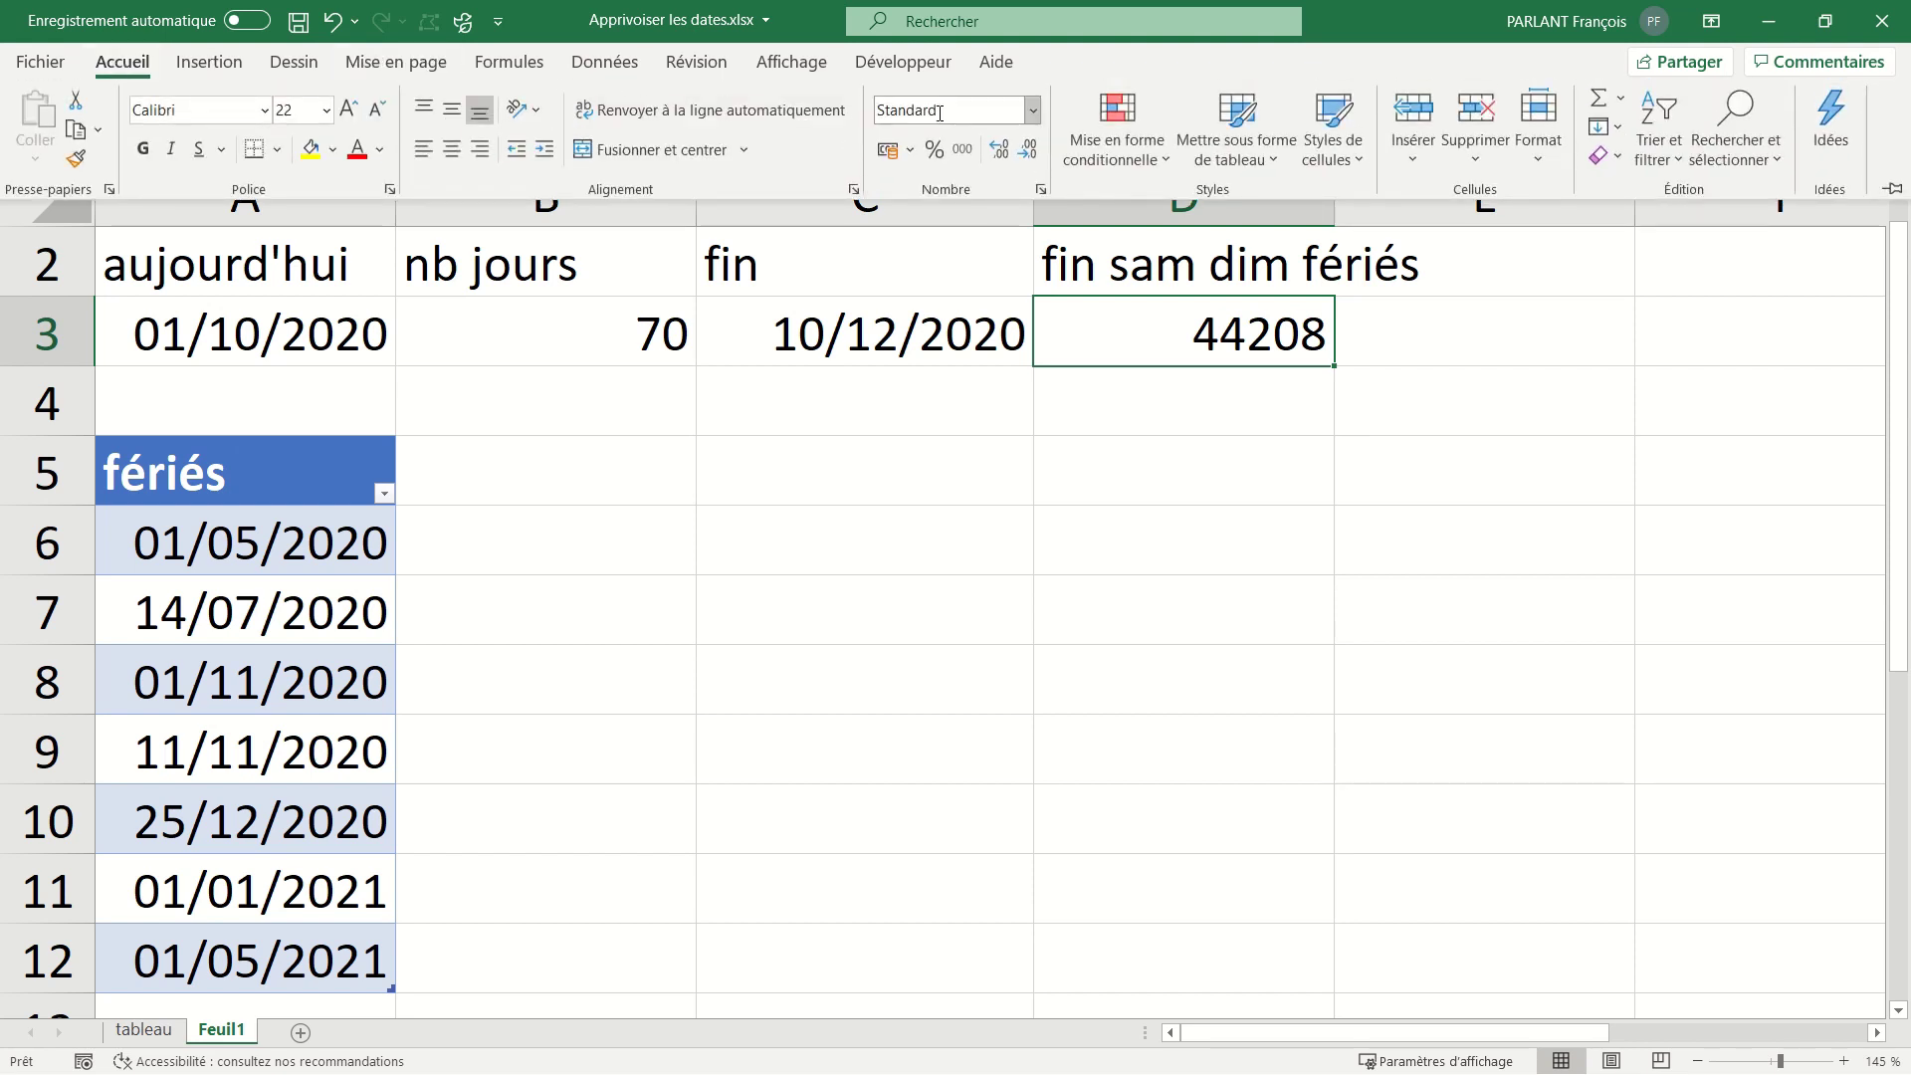
pyautogui.click(1032, 112)
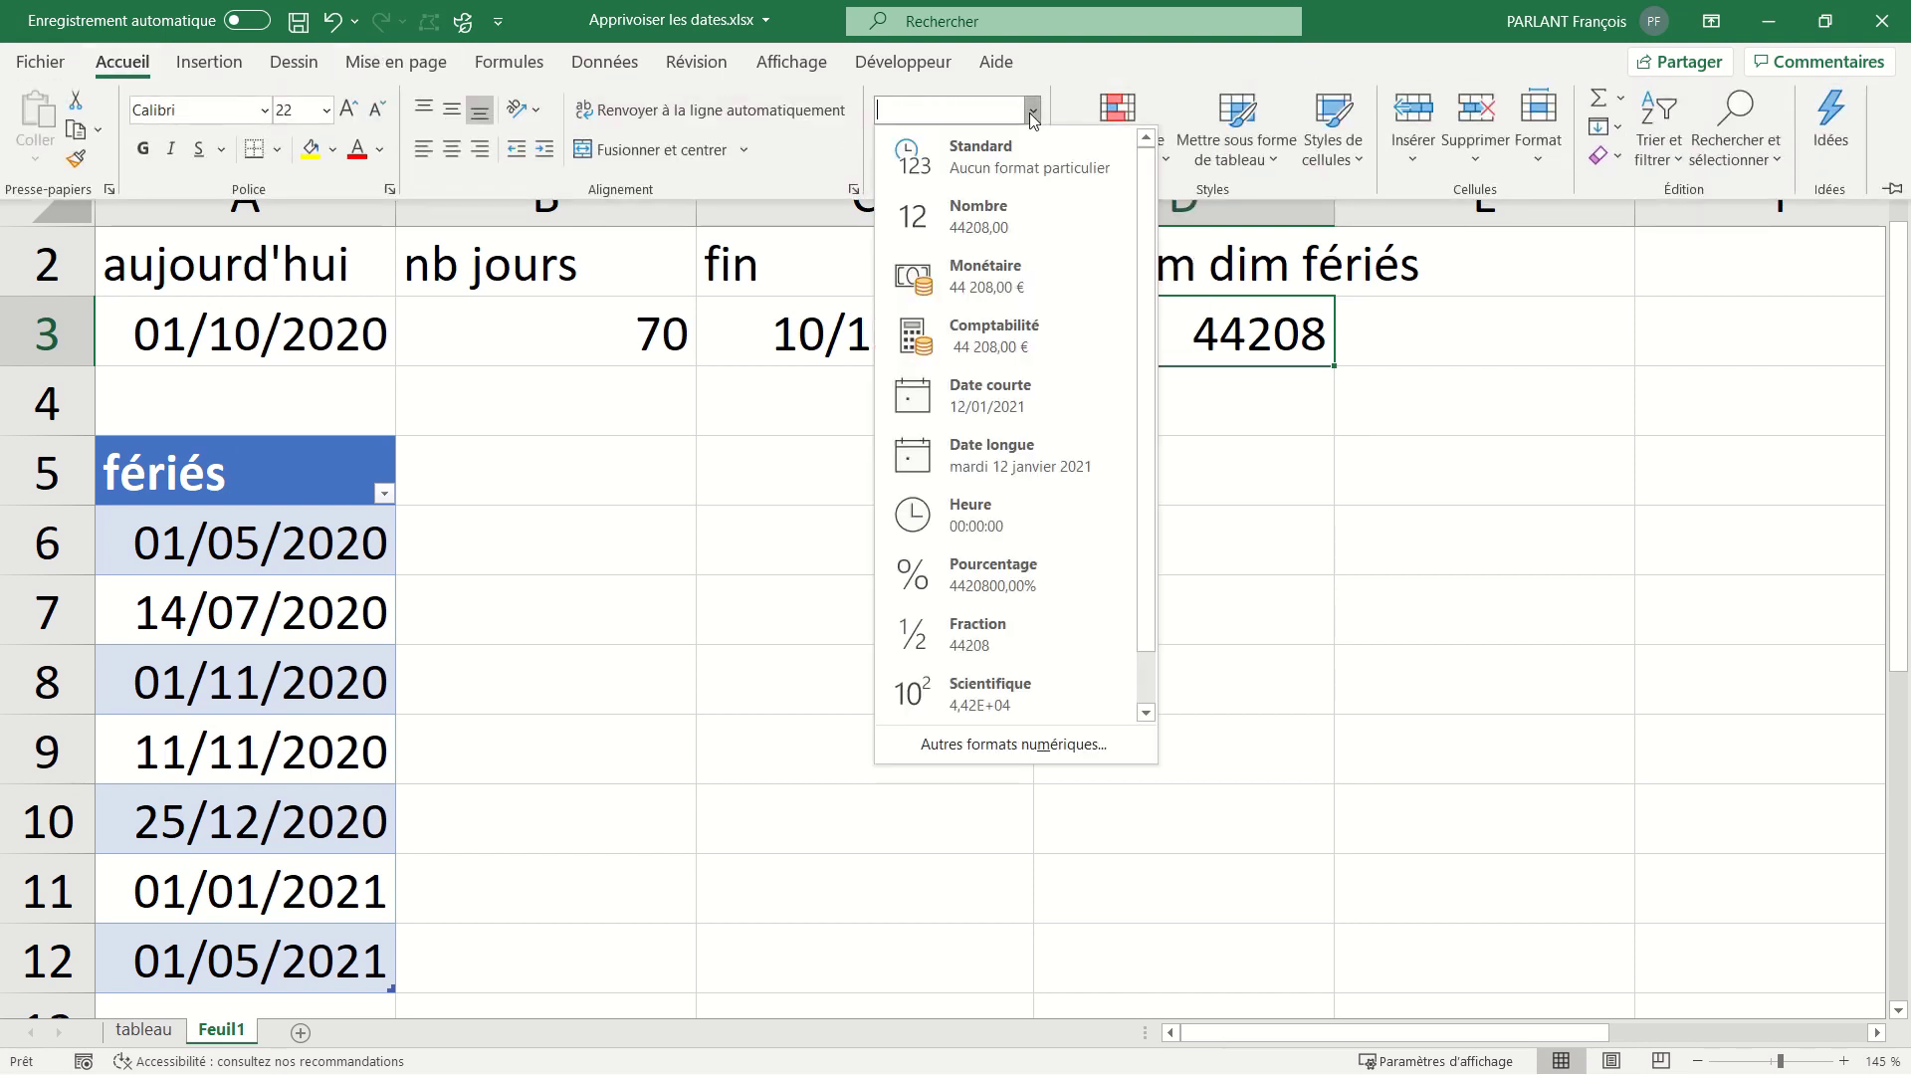
pyautogui.click(967, 396)
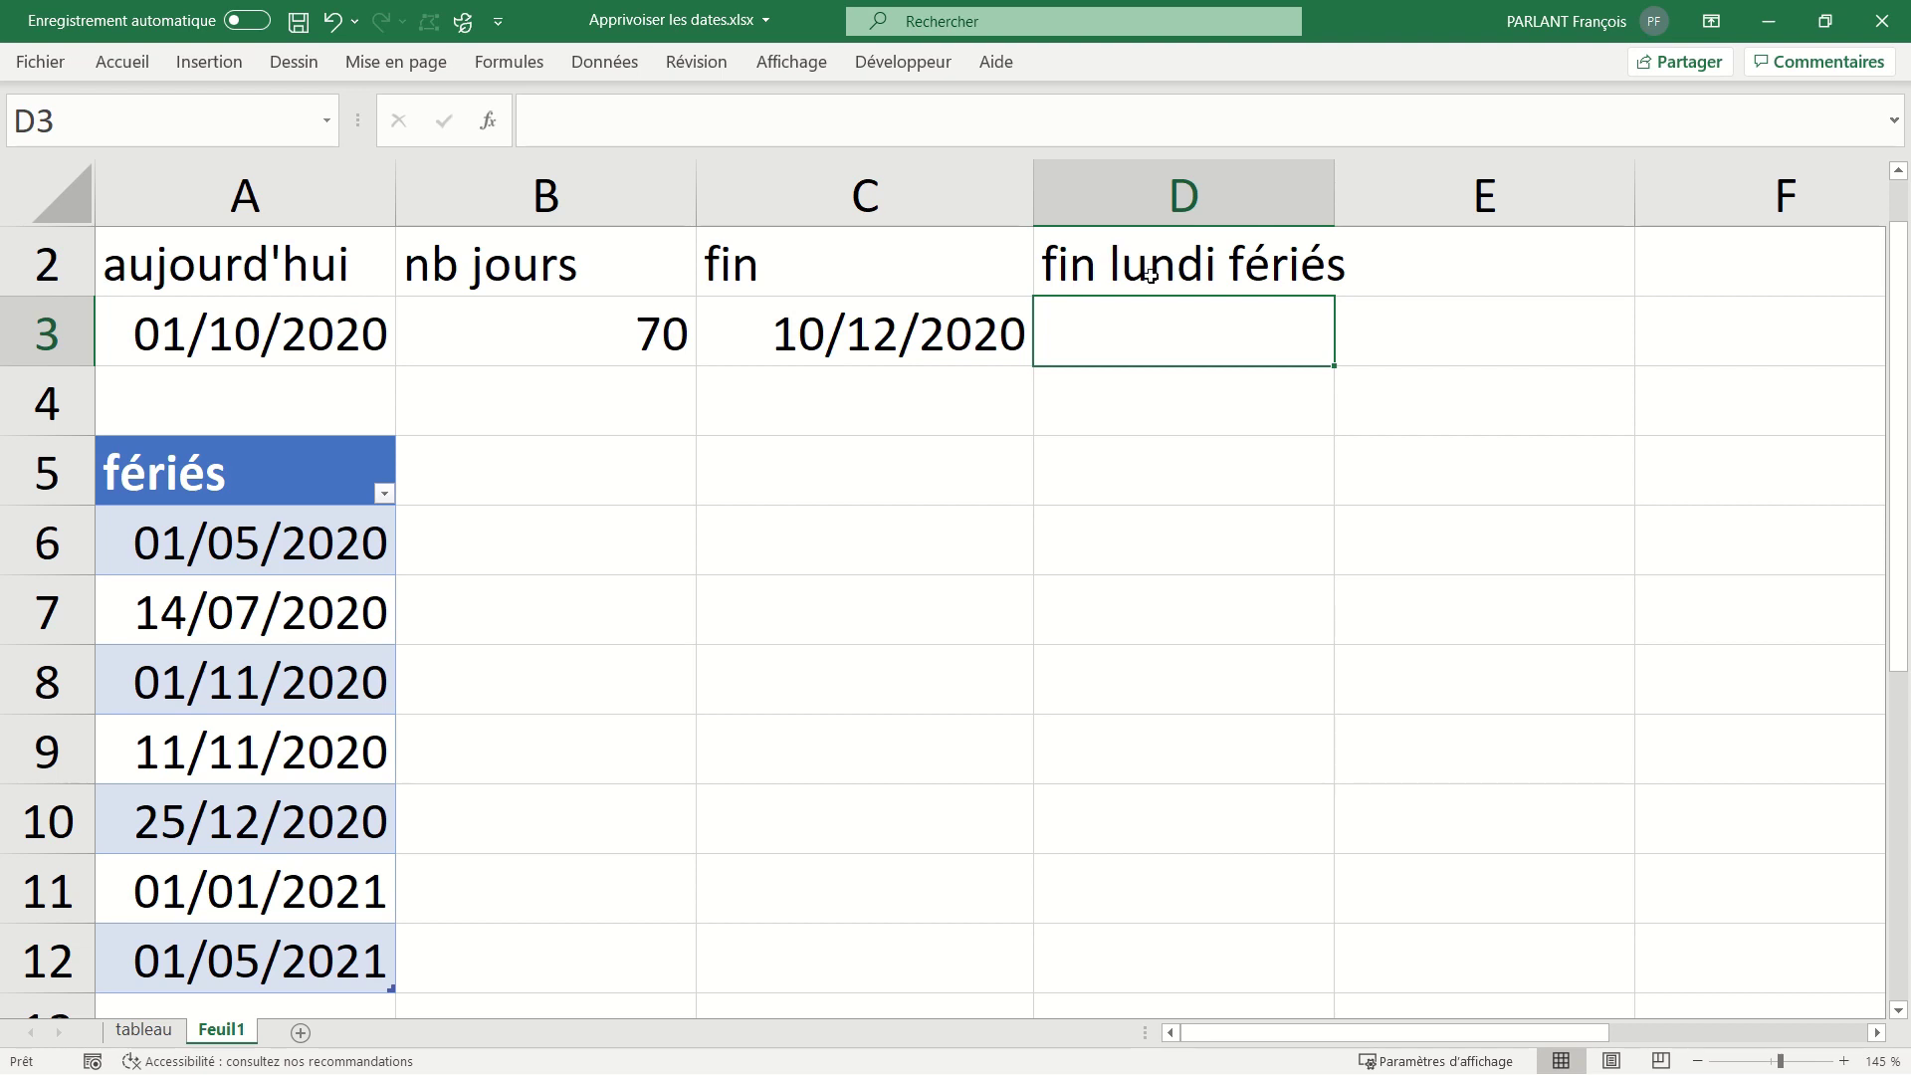
# Start a SERIE.JOUR.OUVRE.INTL formula in D3 with A3 as the start date and B3 as the number of days.
pyautogui.write('=ser')
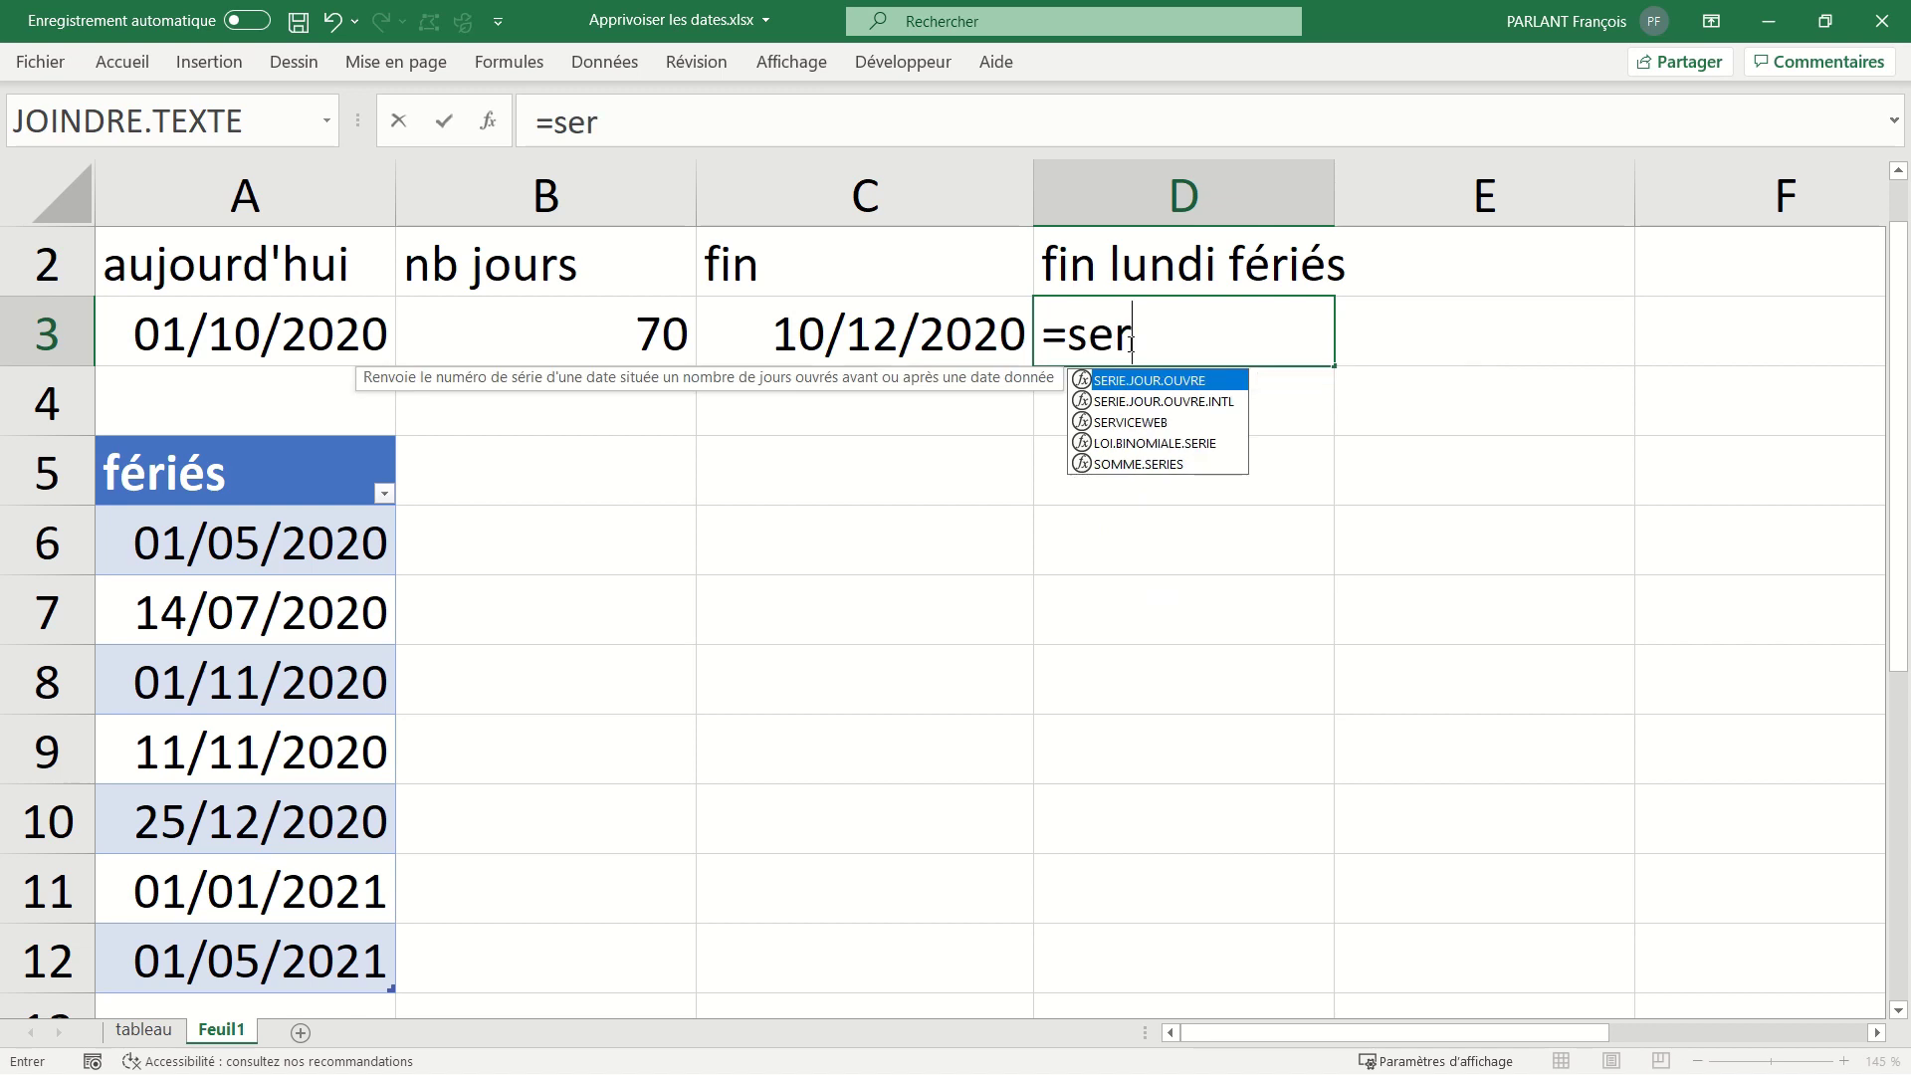
pyautogui.press('Down')
pyautogui.press('Down')
pyautogui.press('Up')
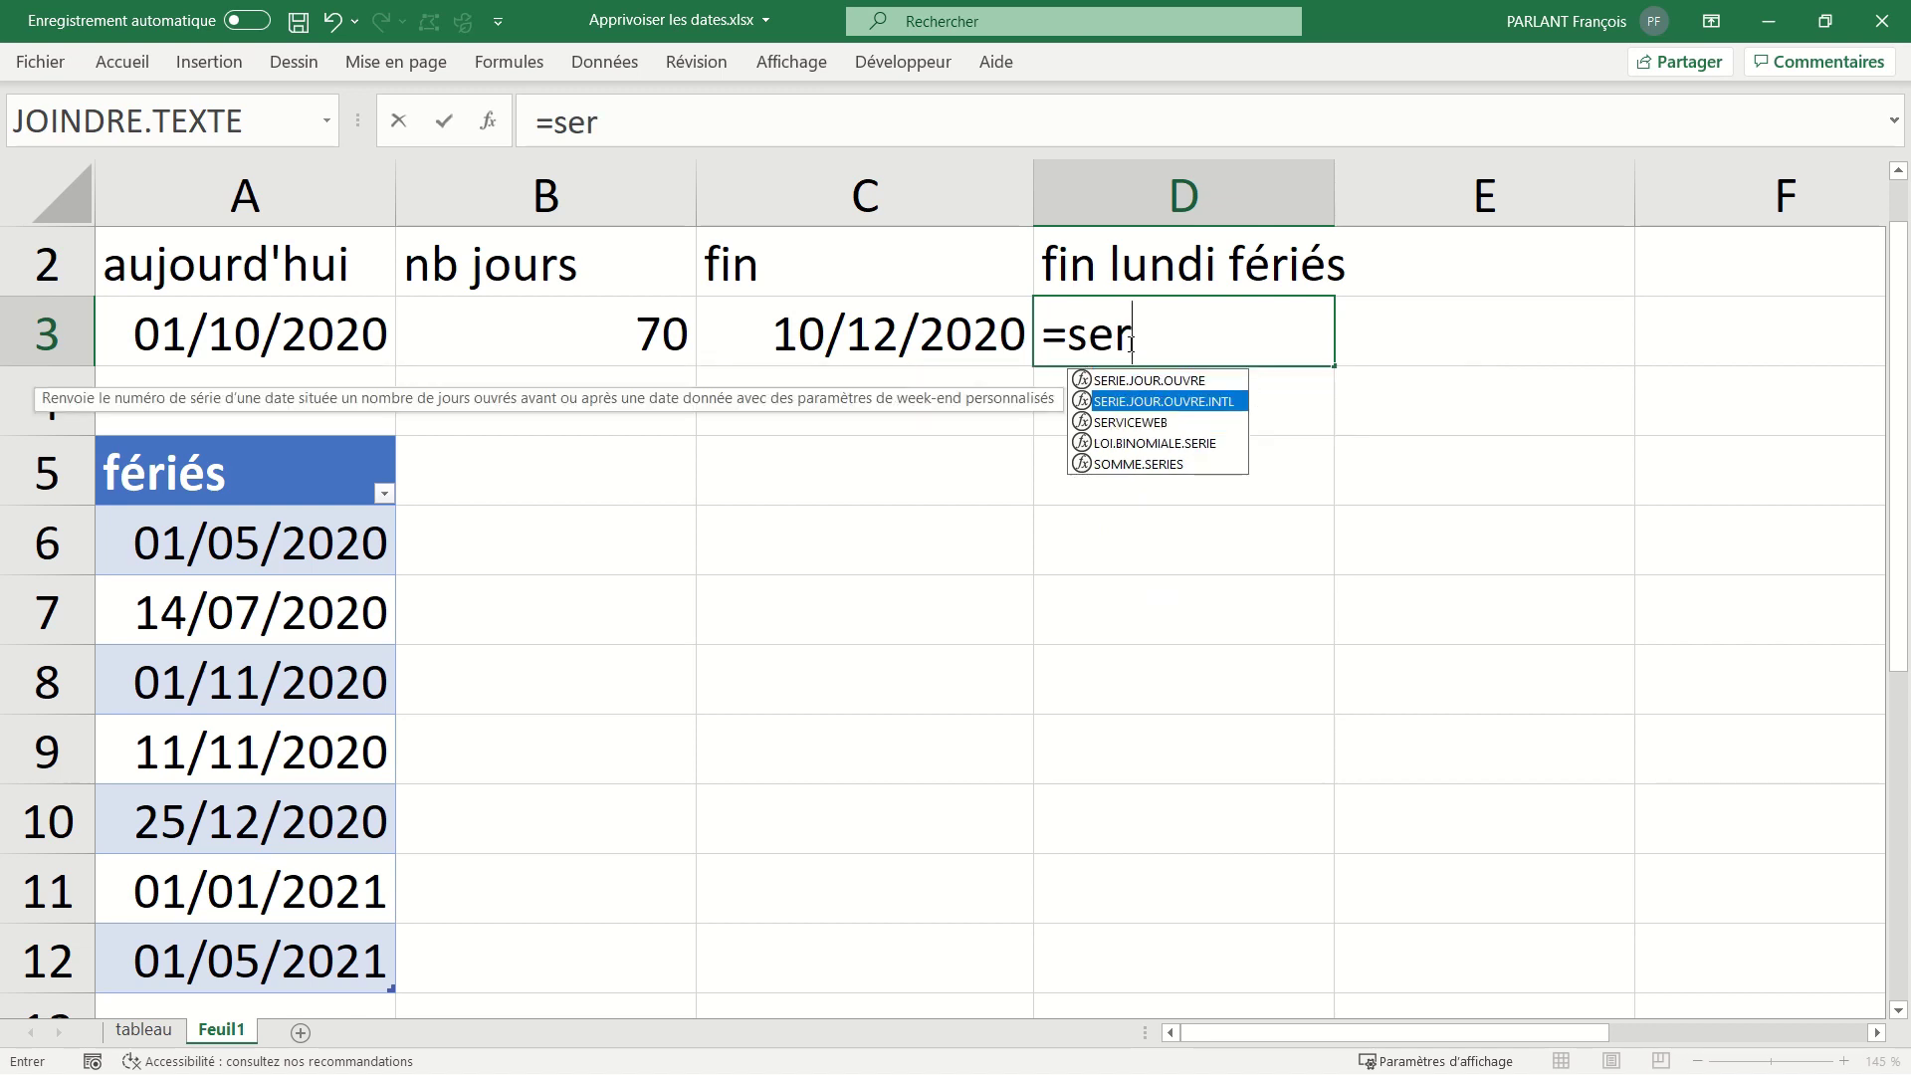
pyautogui.press('Tab')
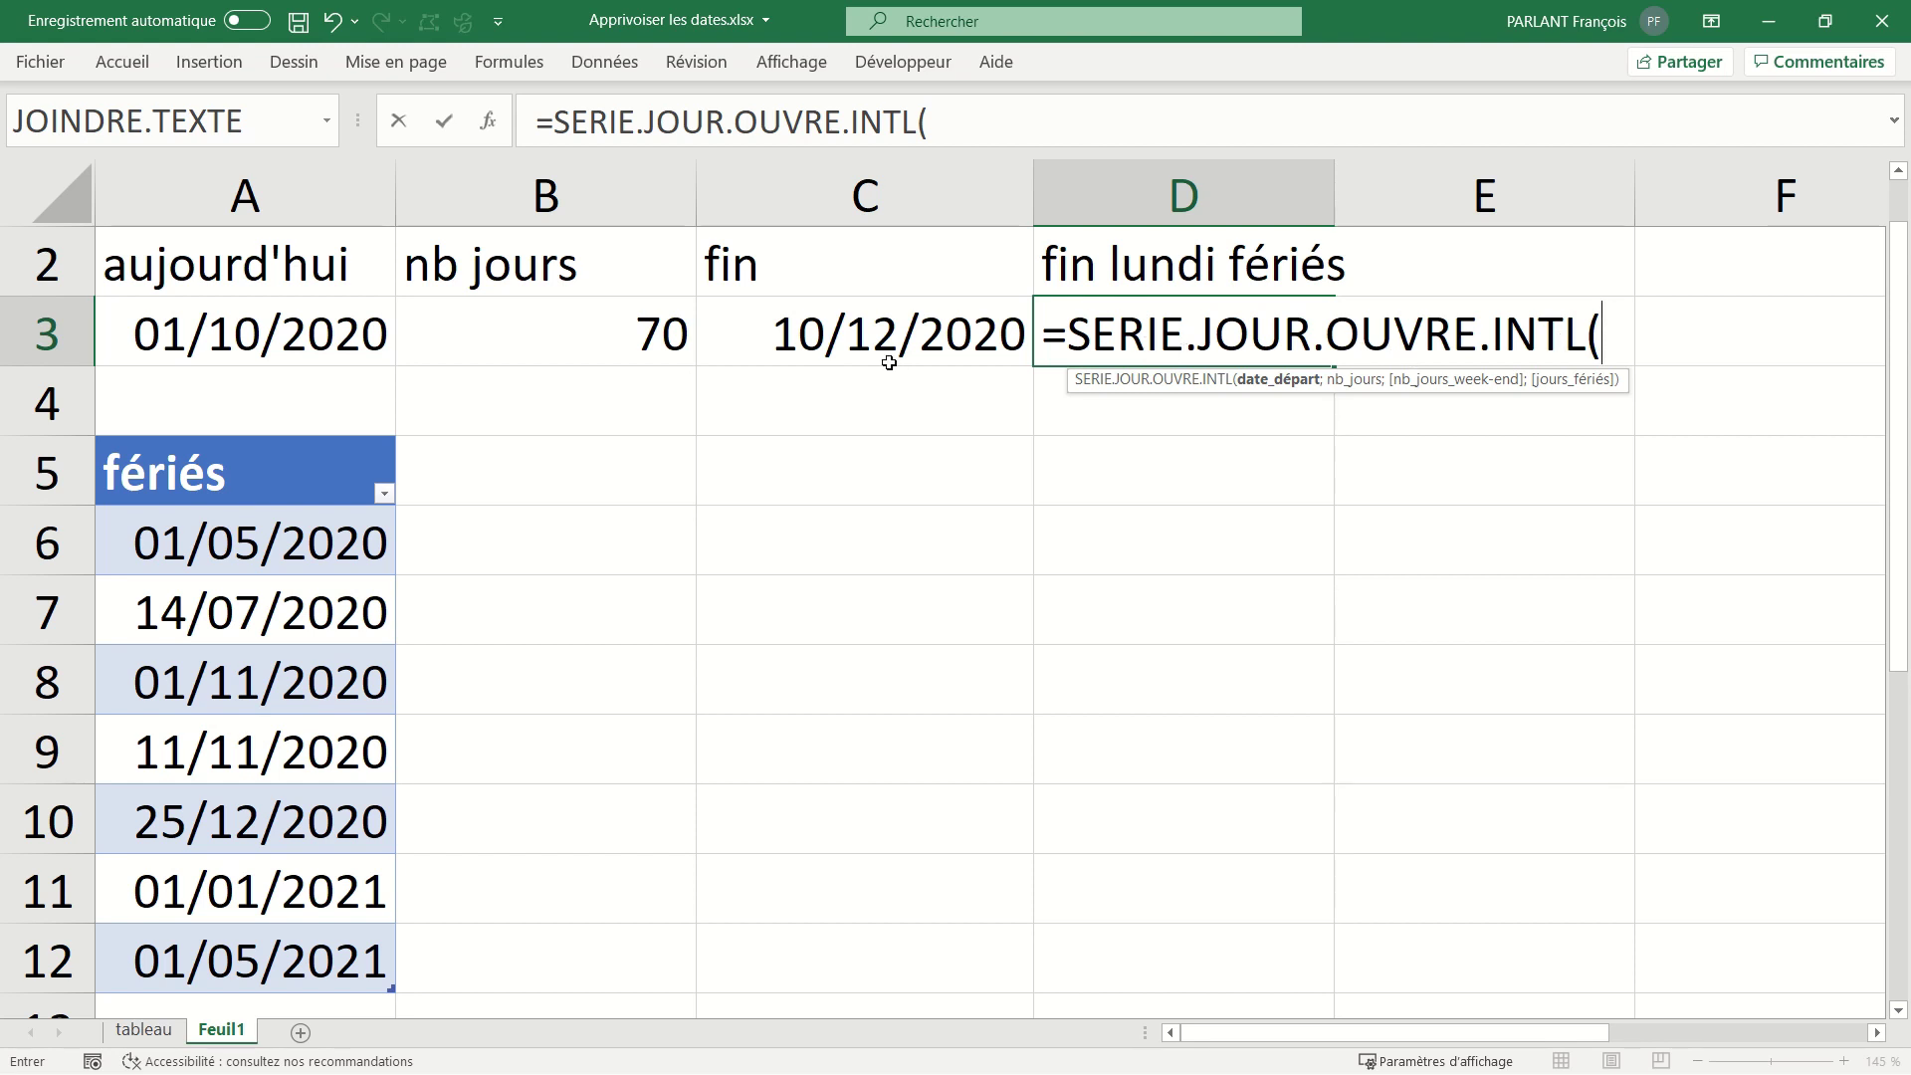
pyautogui.click(206, 336)
pyautogui.write(';')
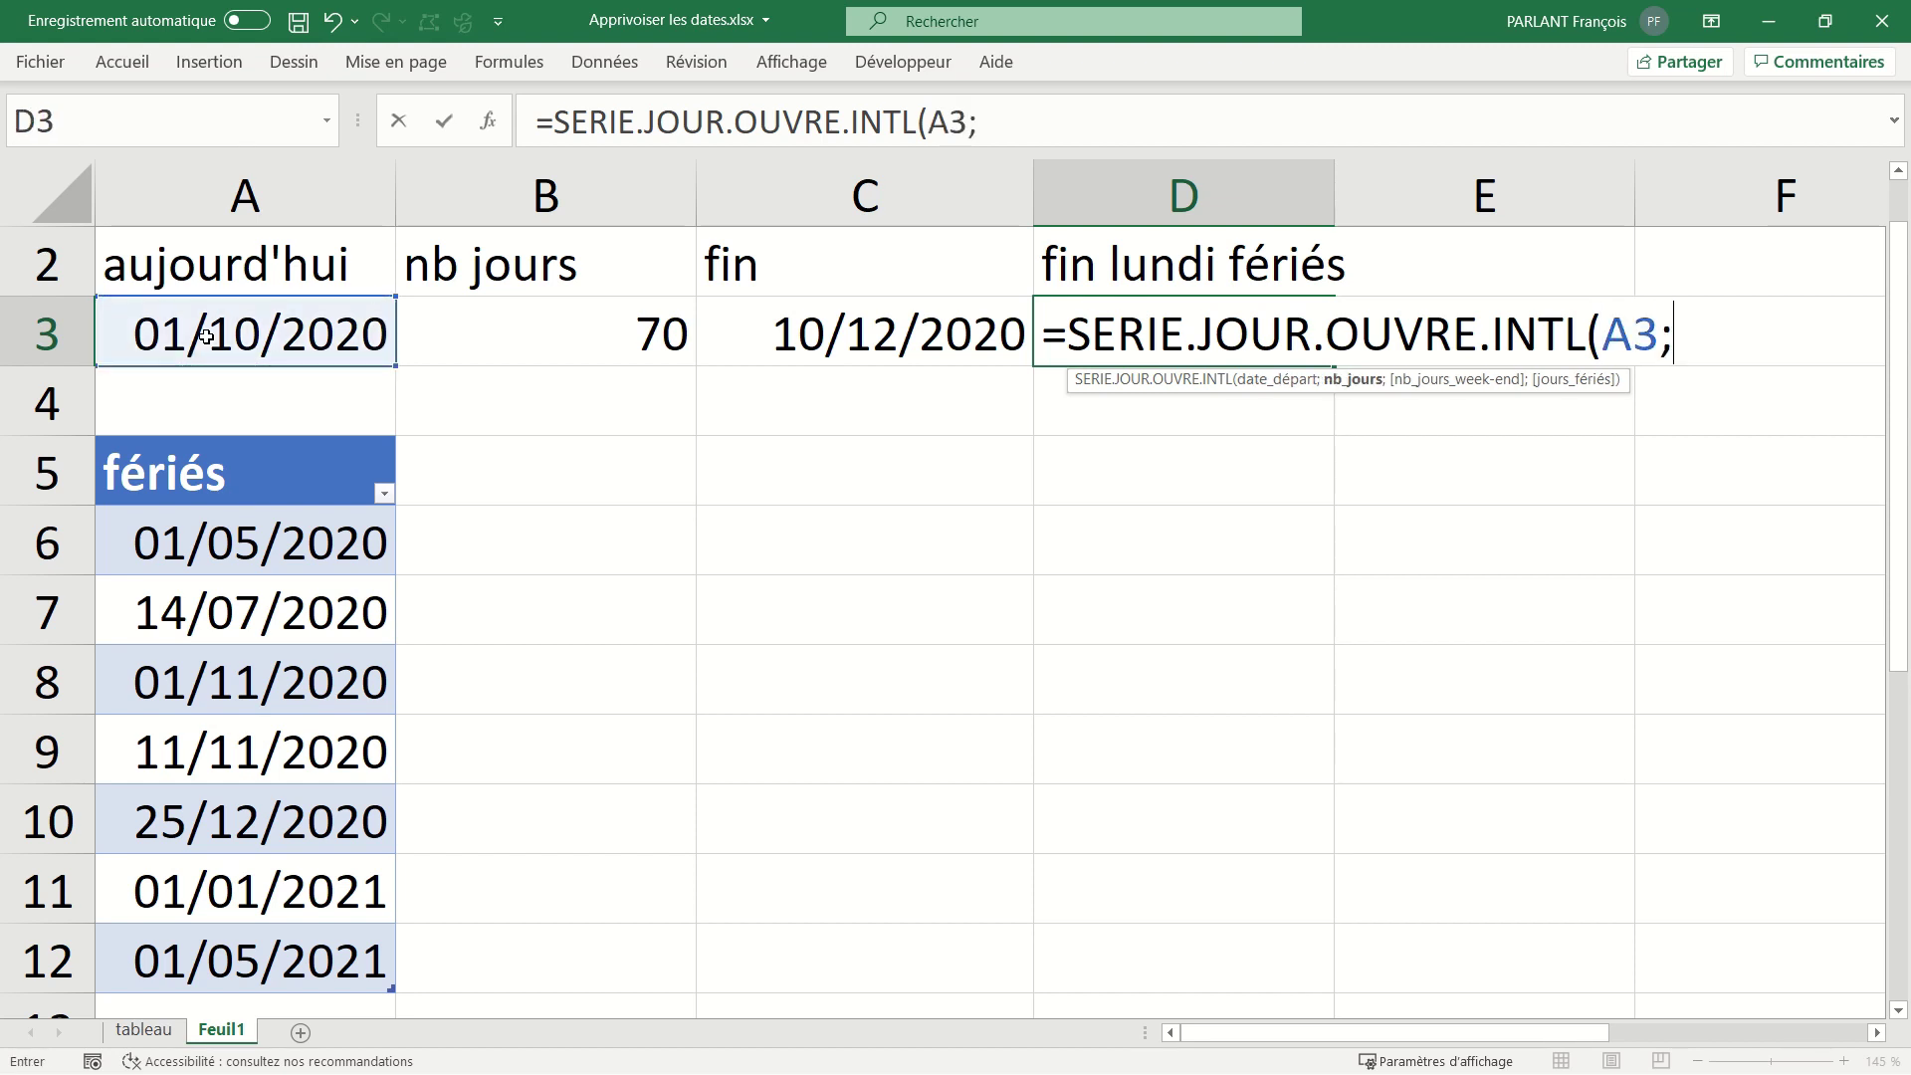
pyautogui.click(542, 322)
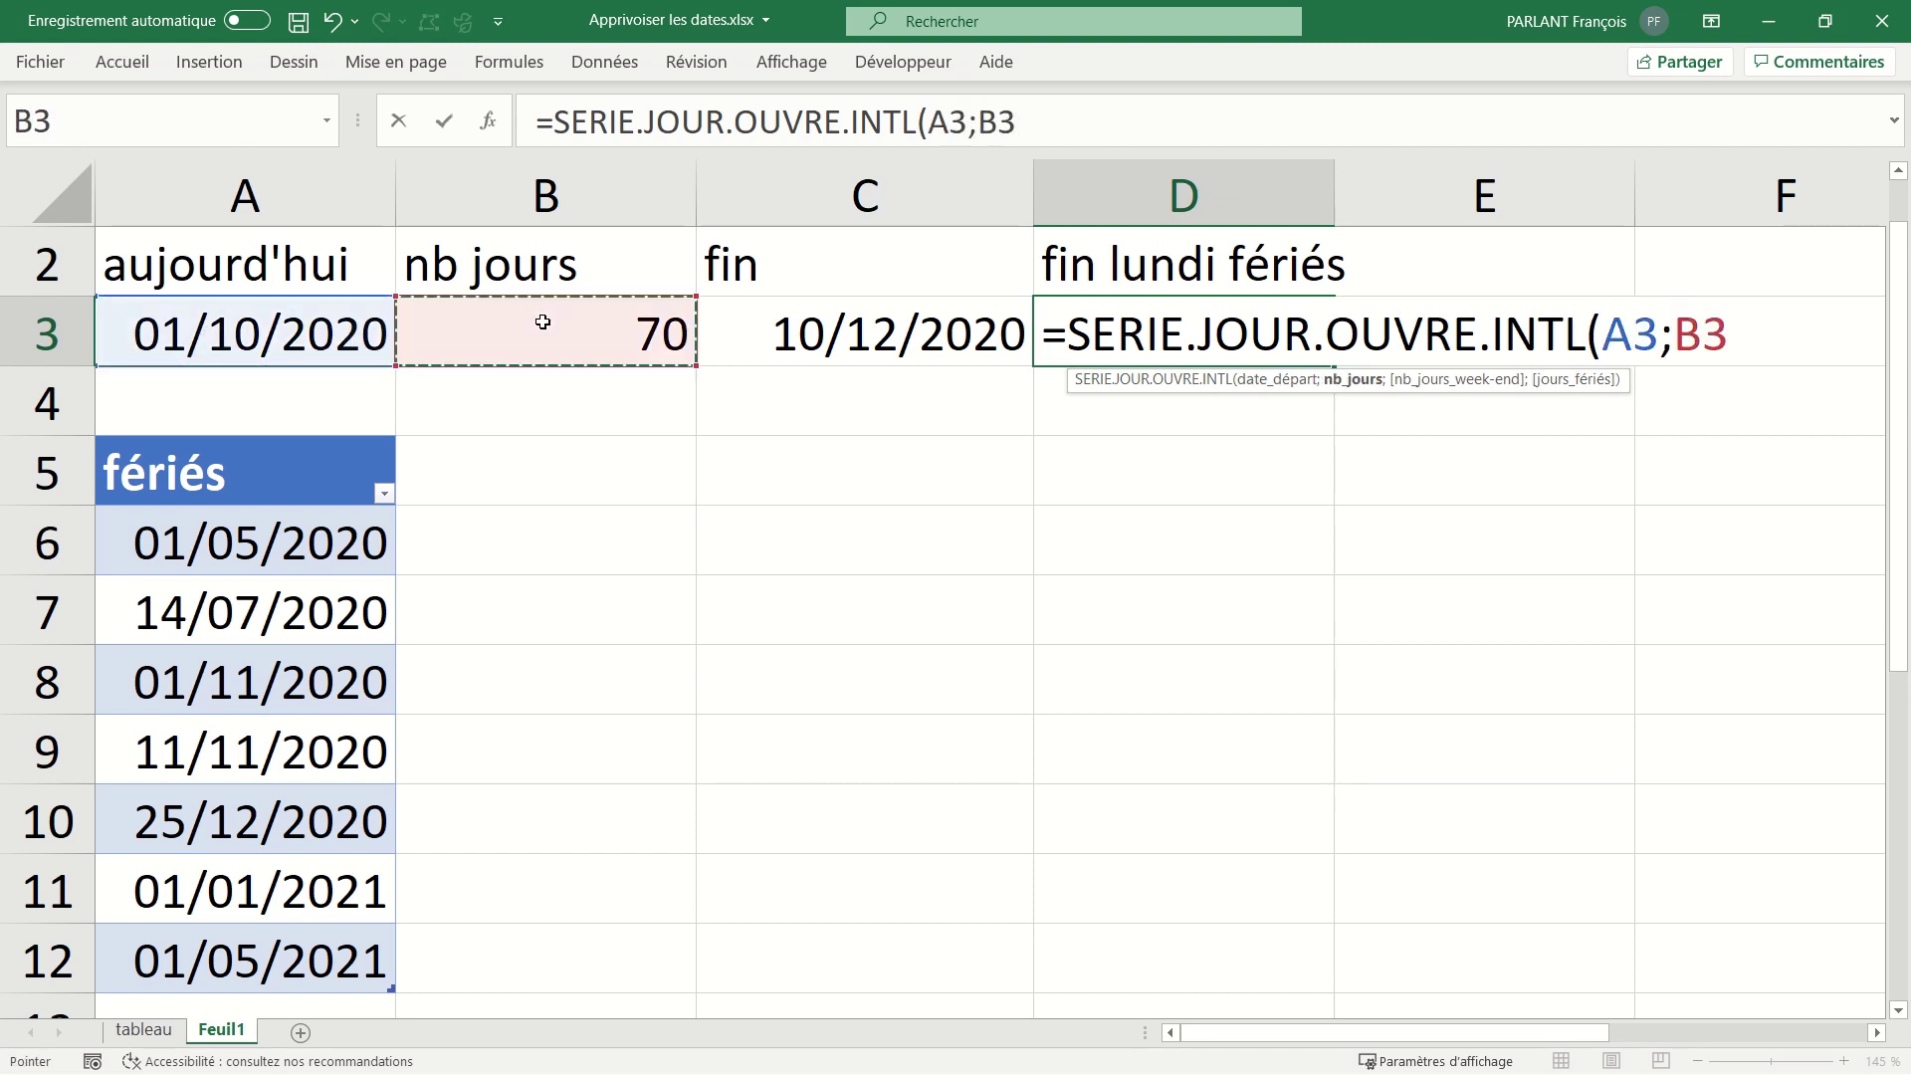
pyautogui.write(';')
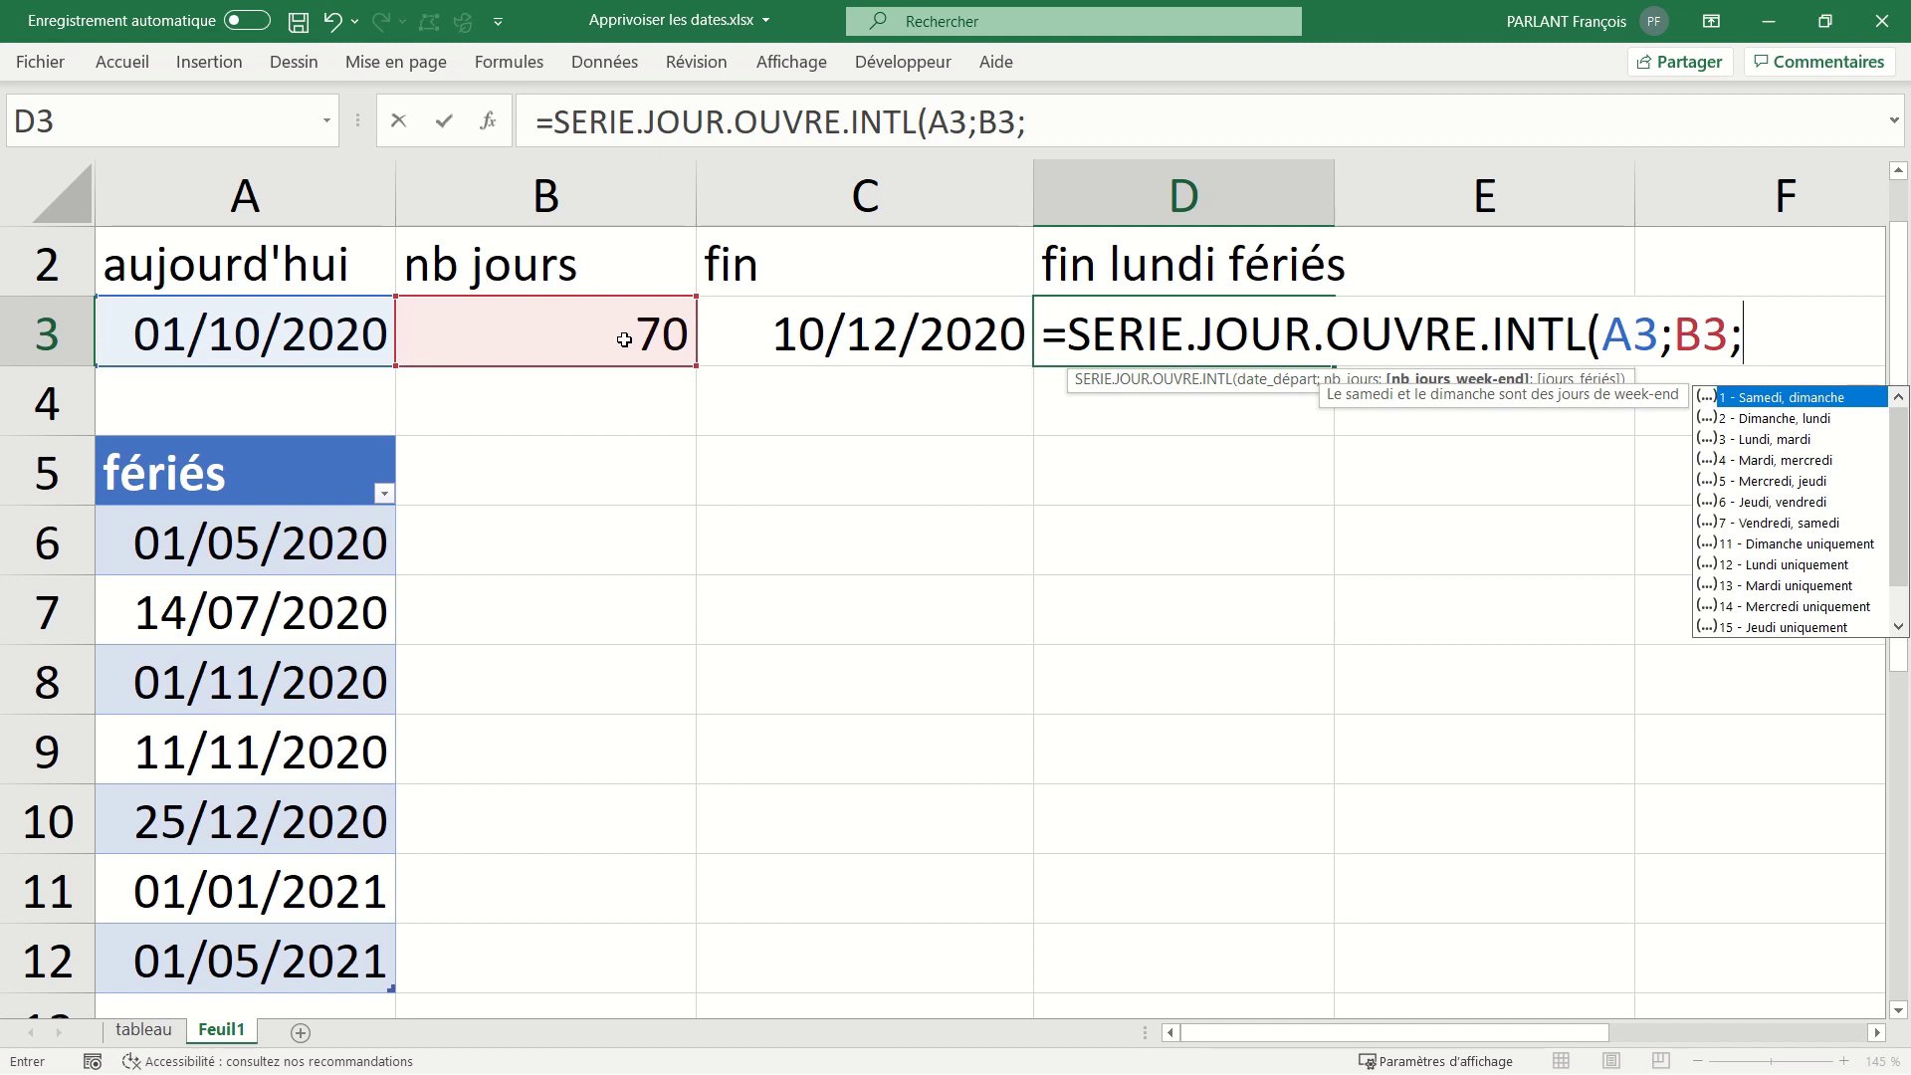
# Set the formula's week-end argument to 12, Lundi uniquement.
pyautogui.press('Down')
pyautogui.press('Down')
pyautogui.press('Down')
pyautogui.press('Down')
pyautogui.press('Down')
pyautogui.press('Down')
pyautogui.press('Down')
pyautogui.press('Down')
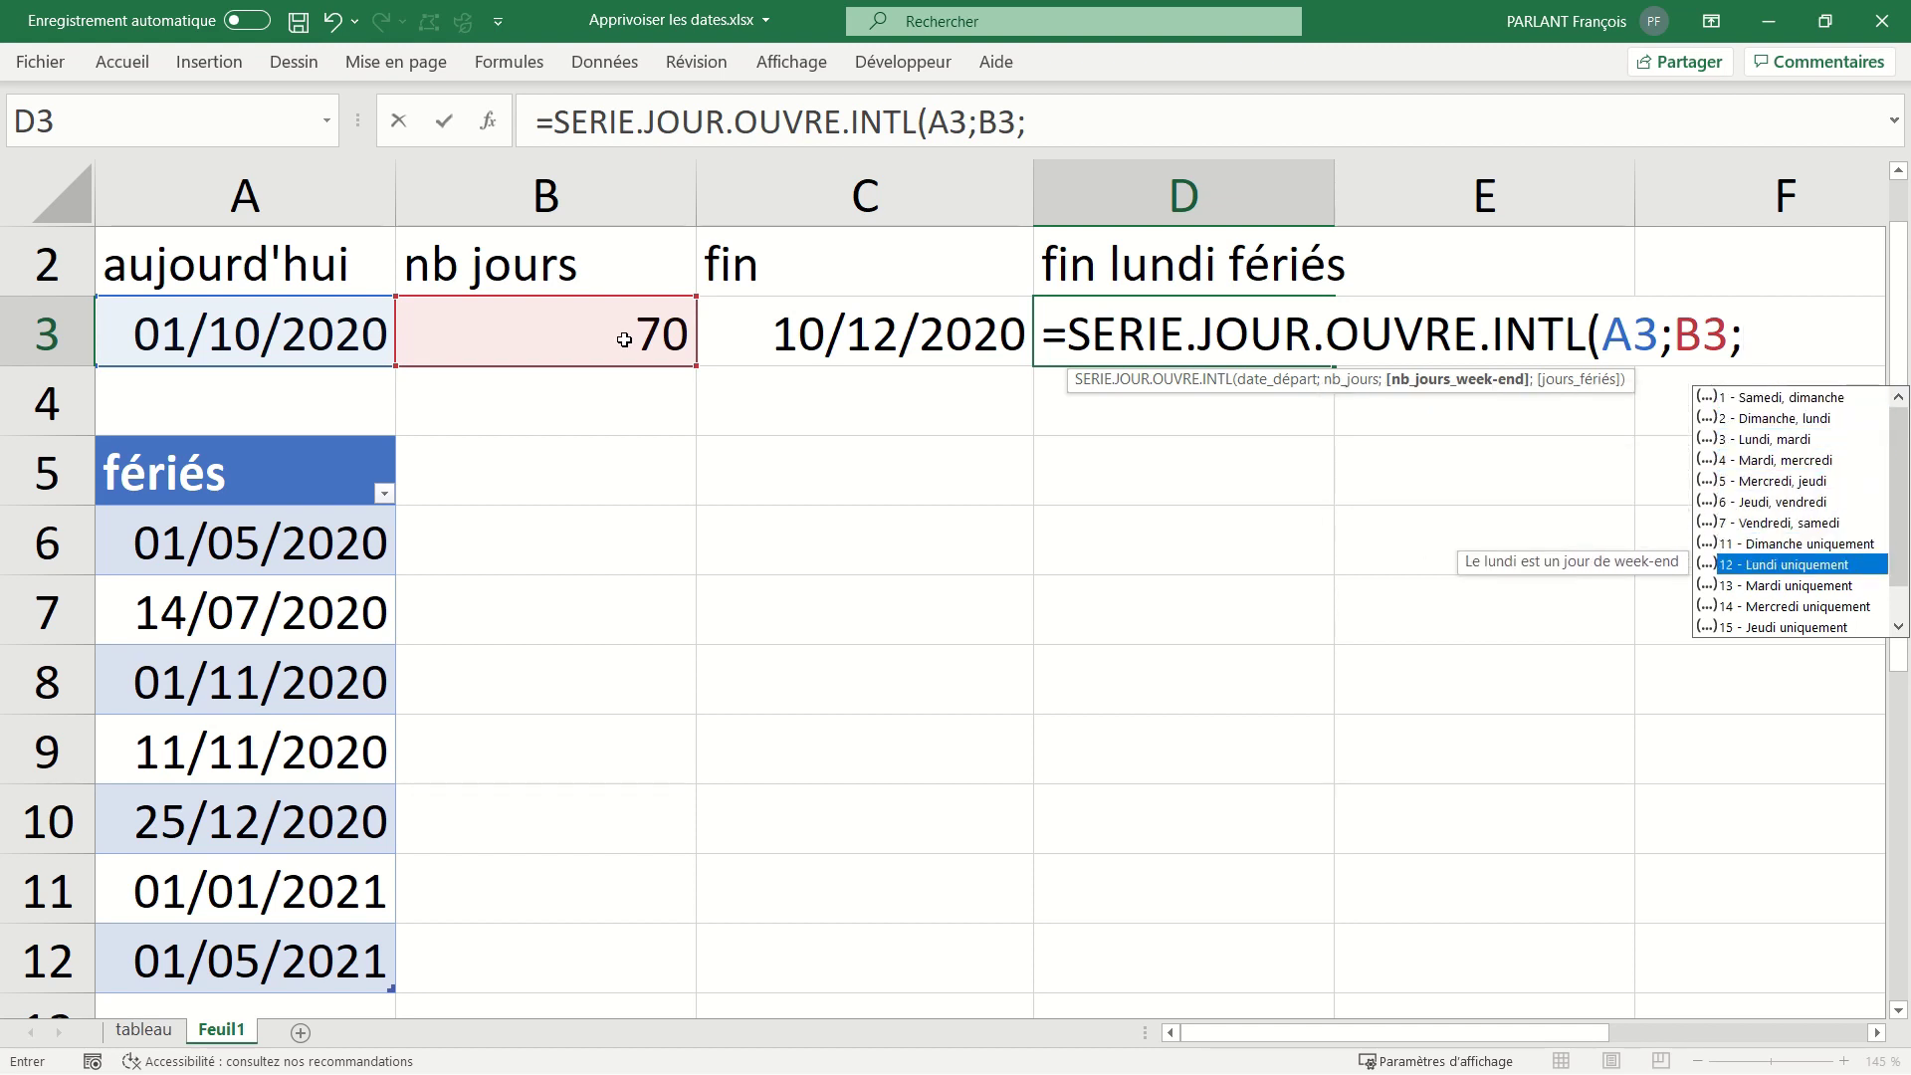
pyautogui.press('Tab')
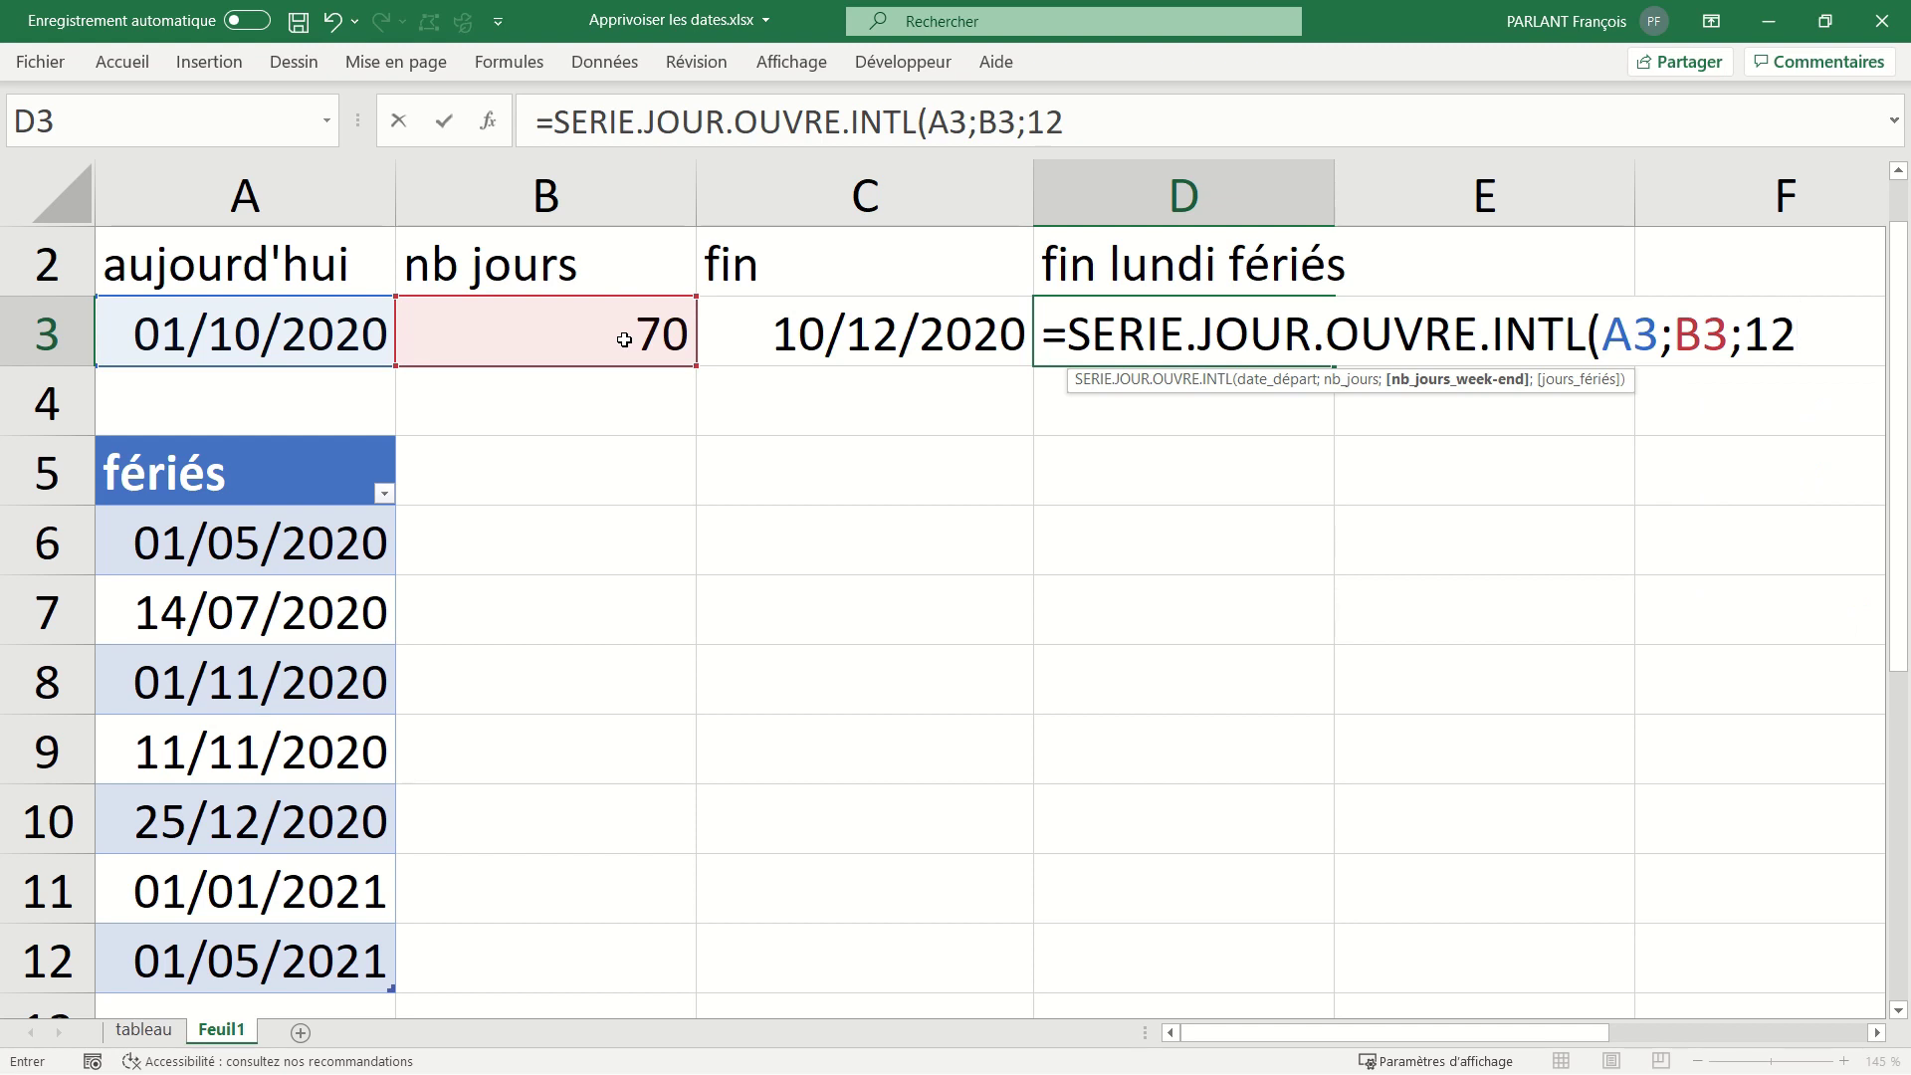
# Add the fériés table column as the holidays argument and complete the formula in D3.
pyautogui.write(';')
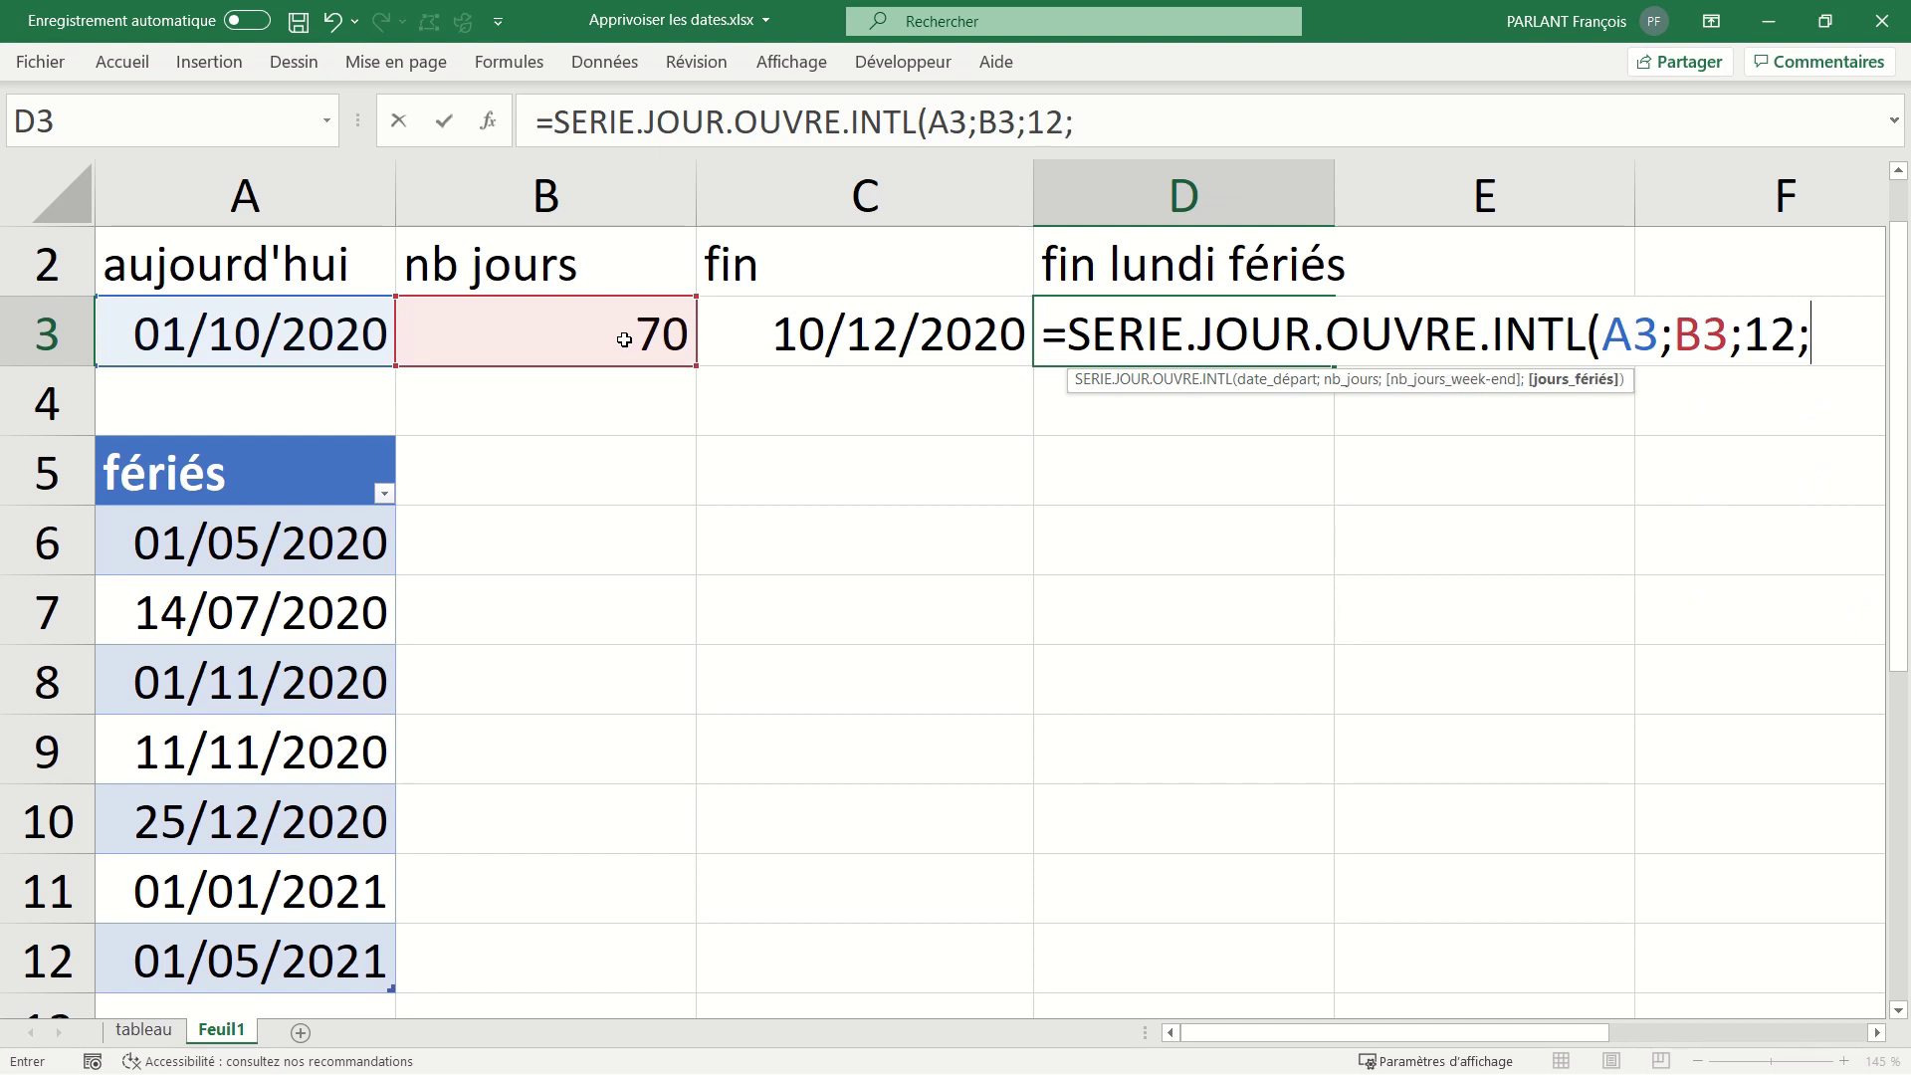
pyautogui.click(196, 442)
pyautogui.press('Return')
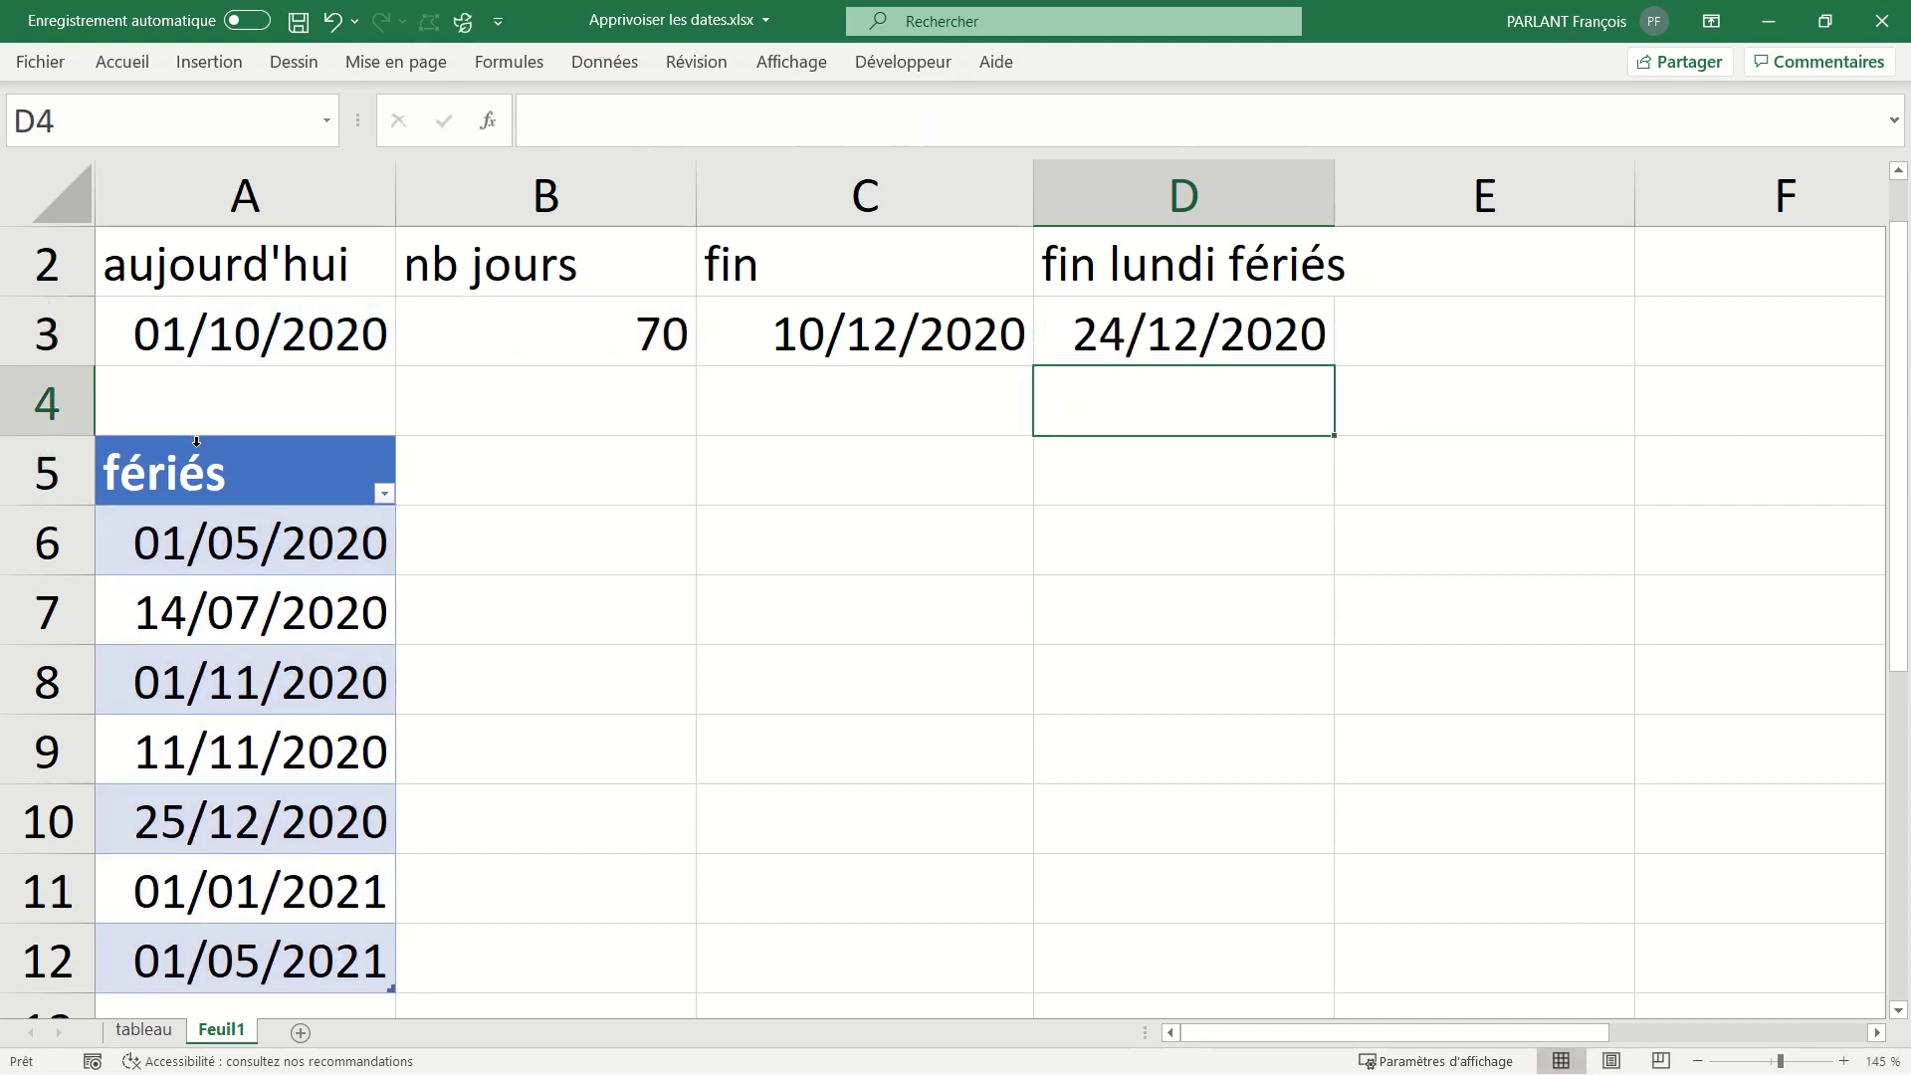
pyautogui.click(1159, 303)
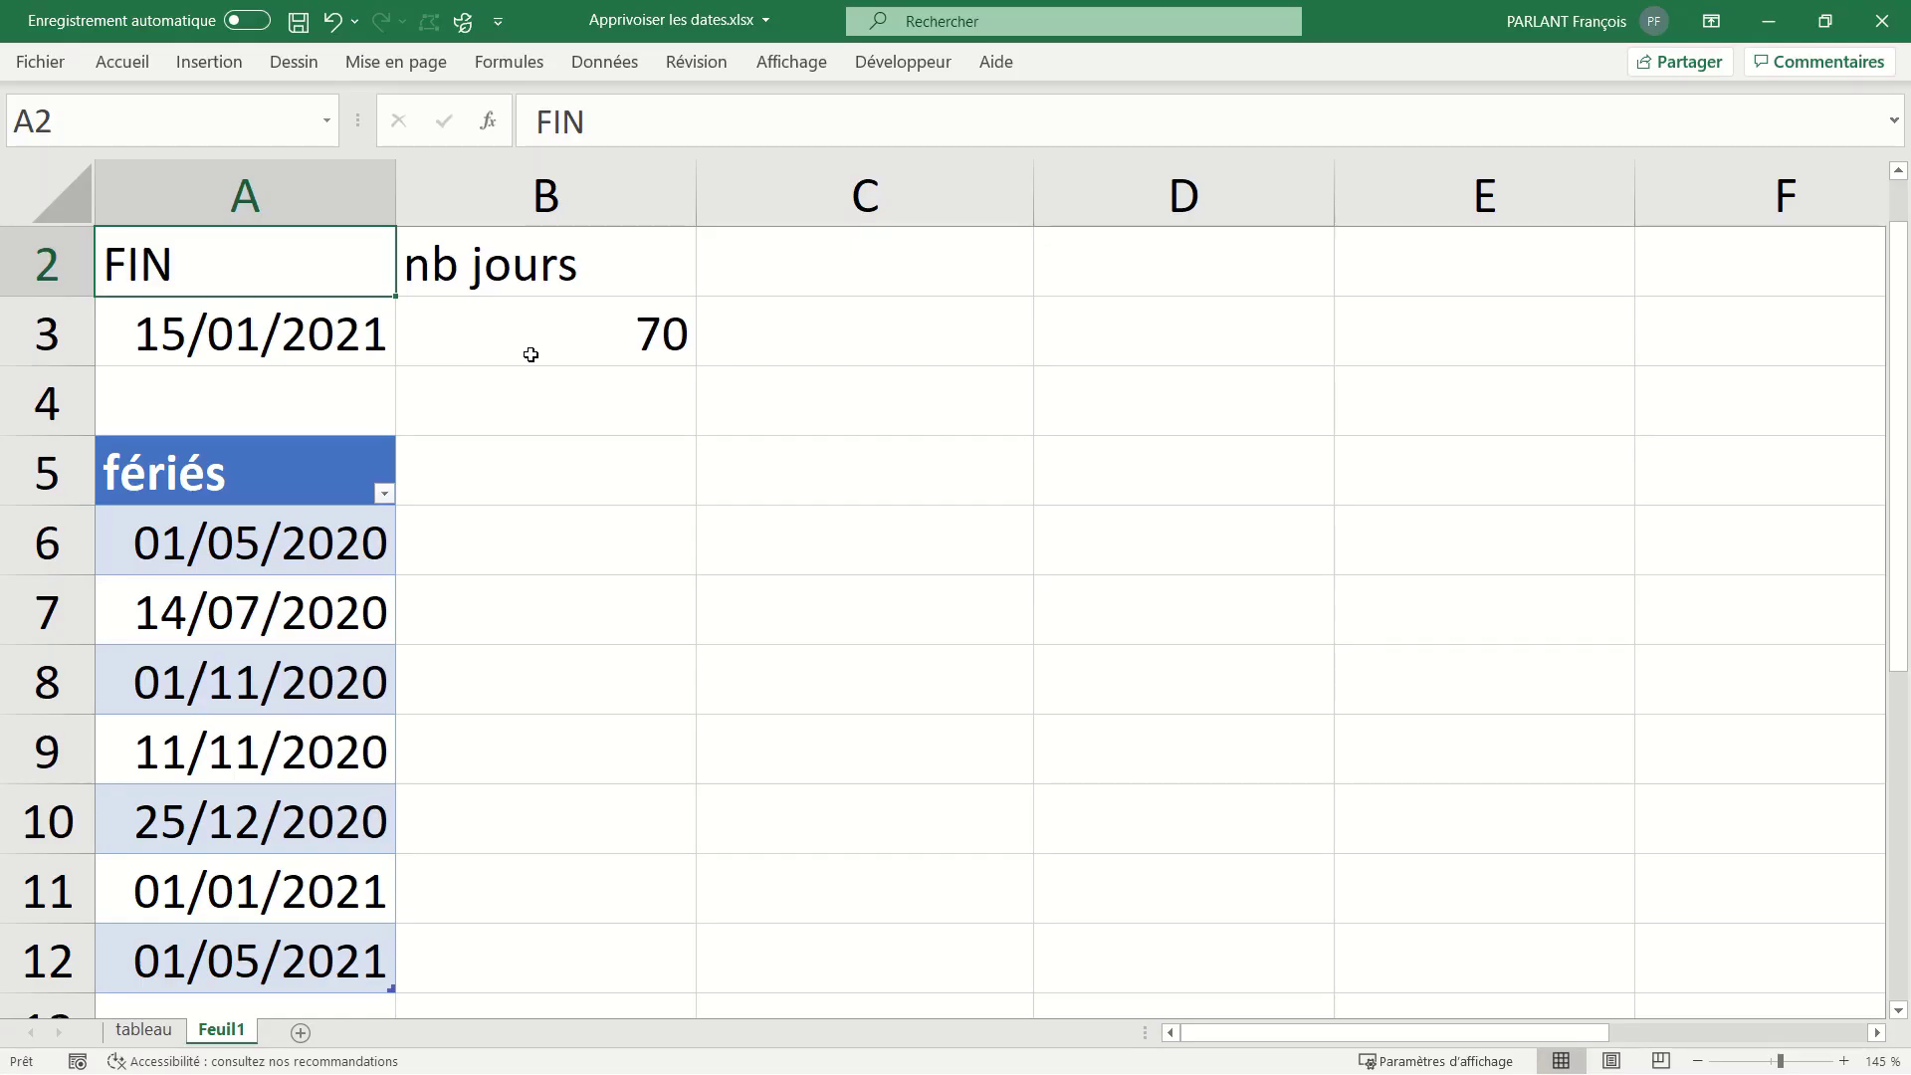
pyautogui.click(223, 317)
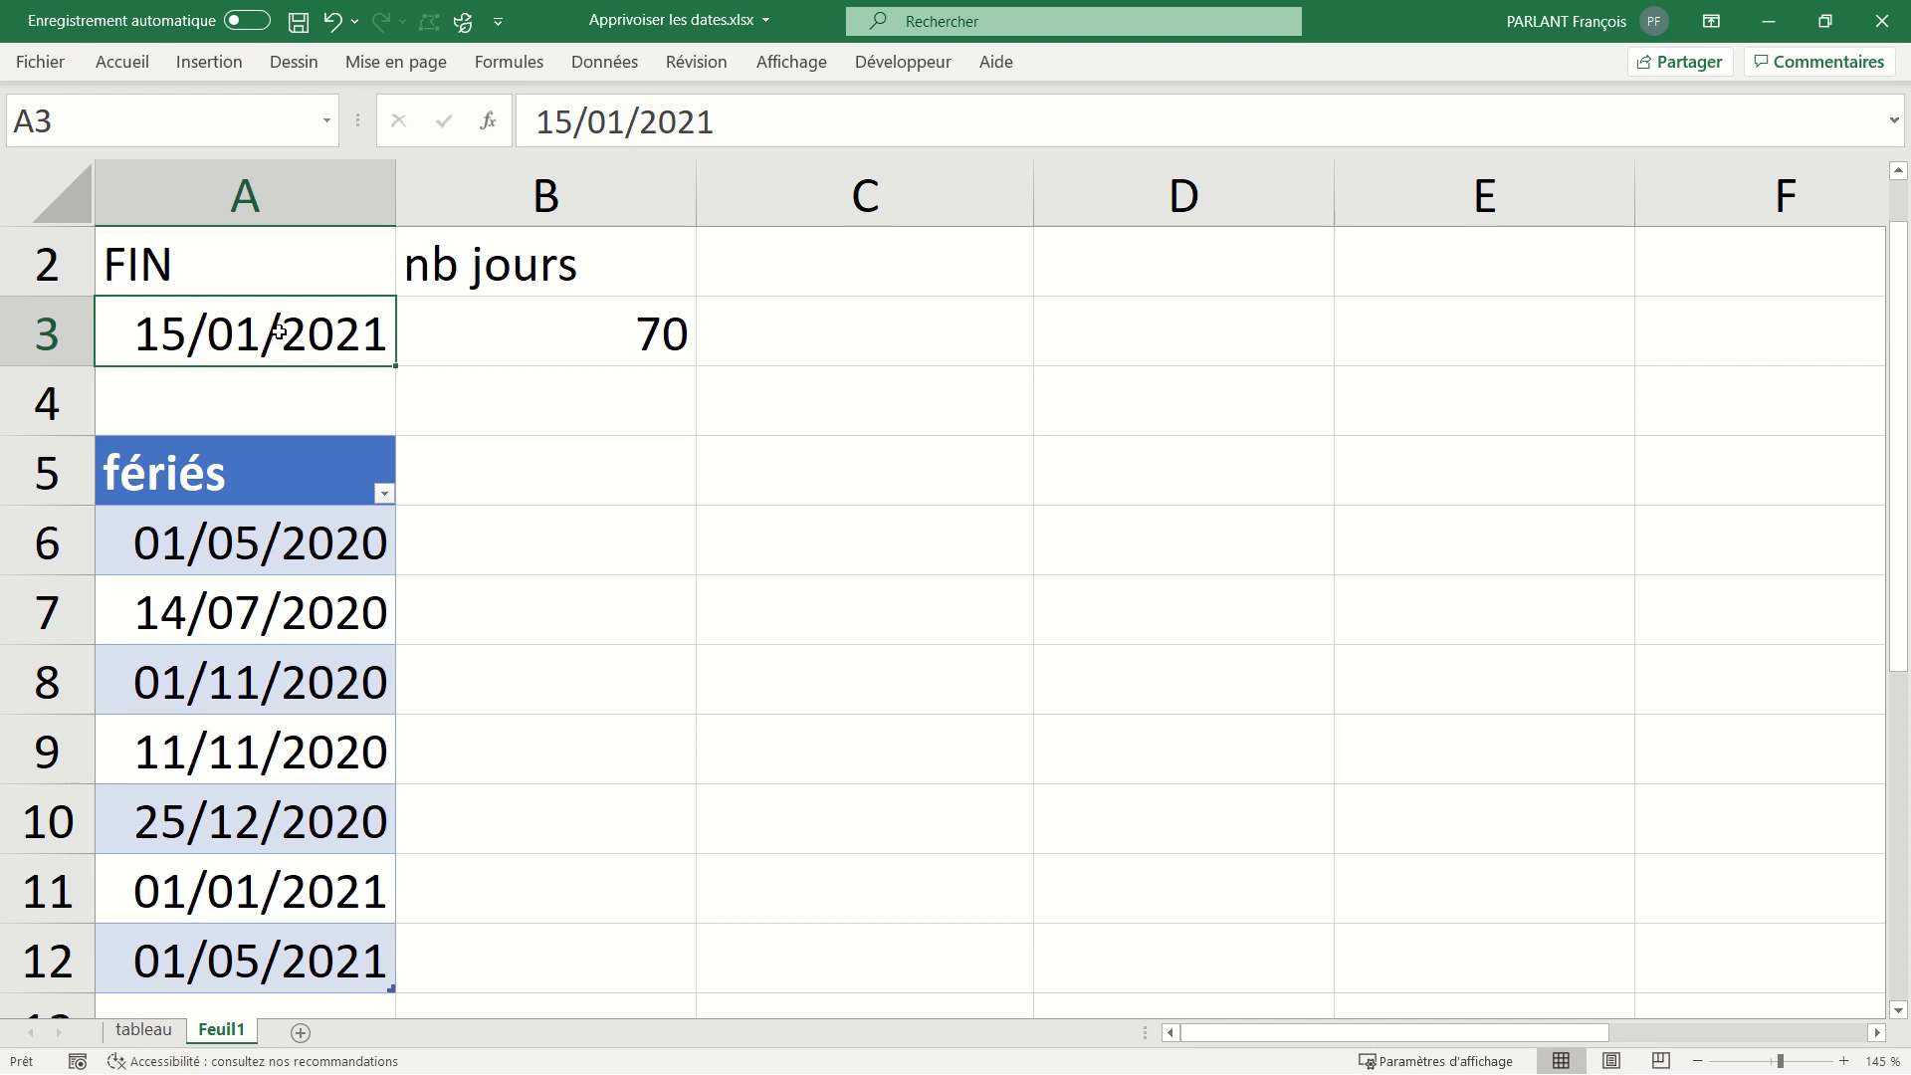
pyautogui.click(526, 348)
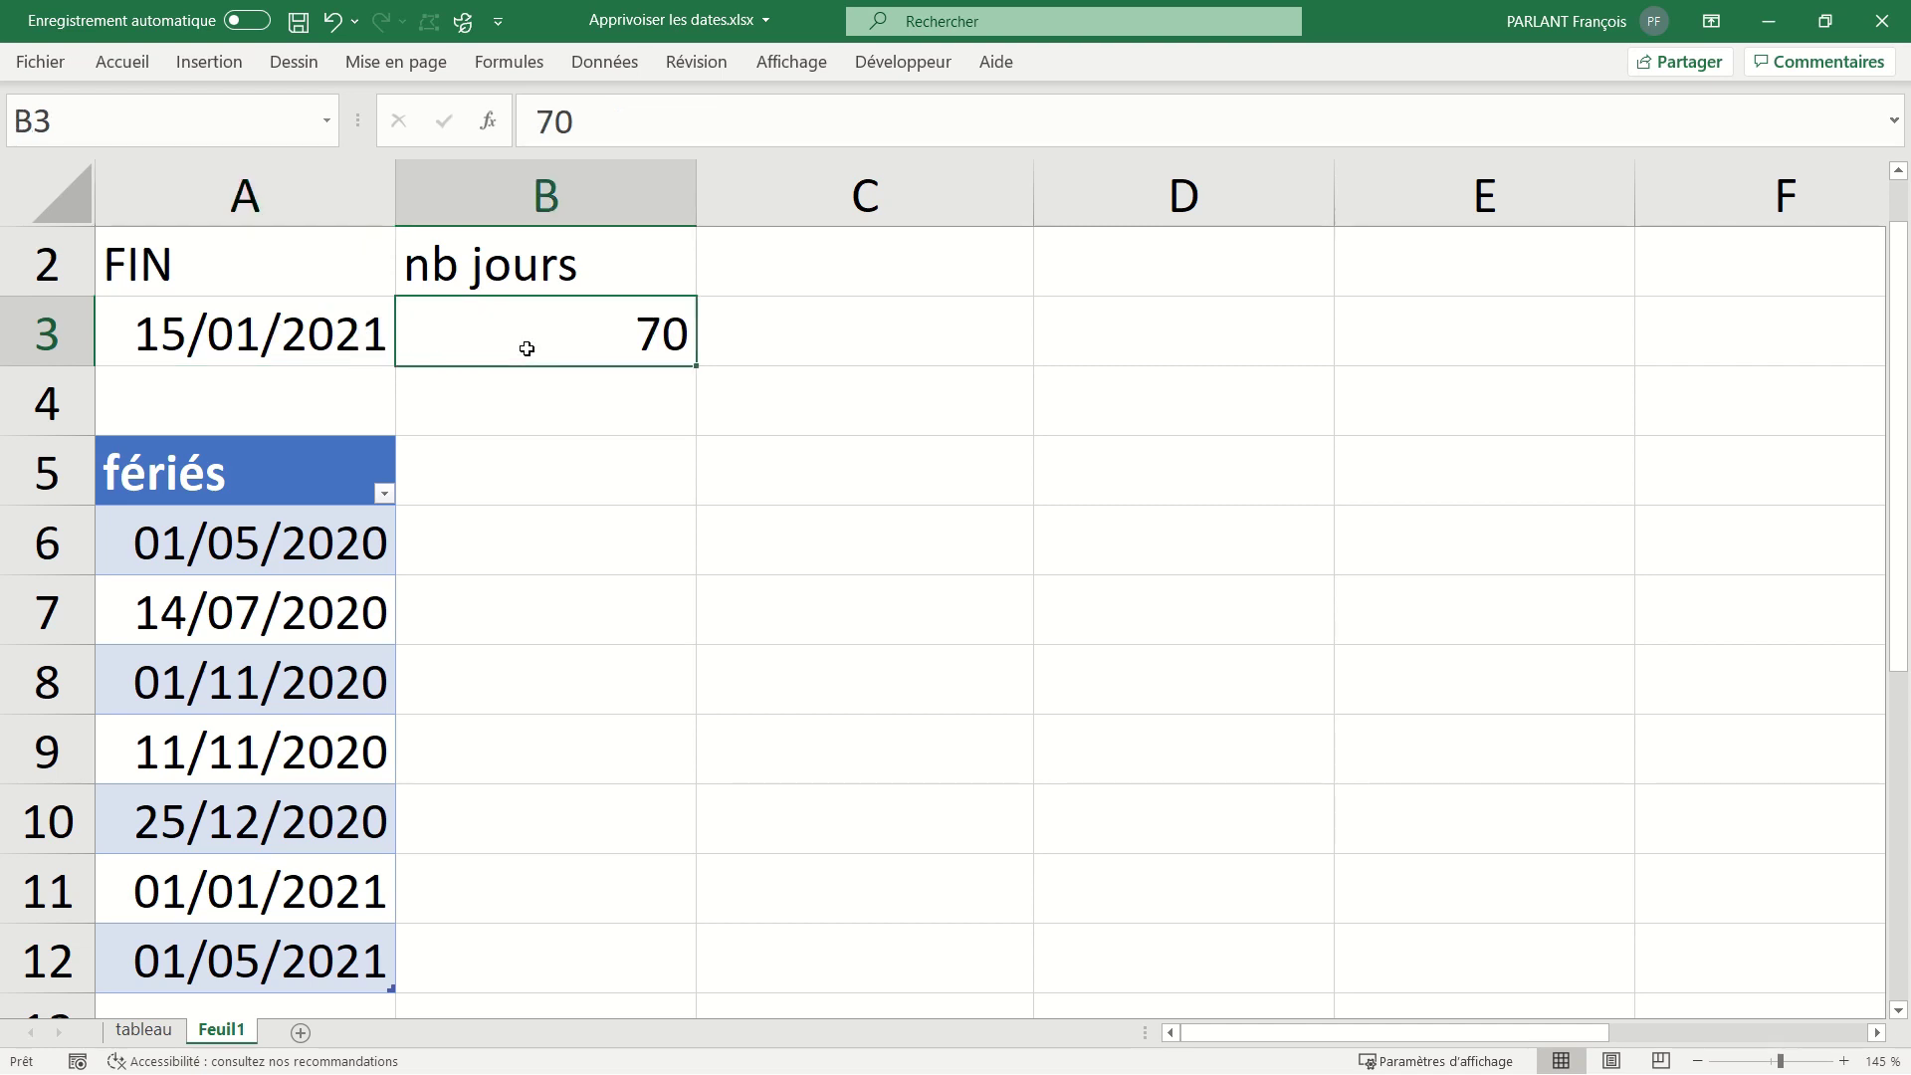
pyautogui.click(342, 353)
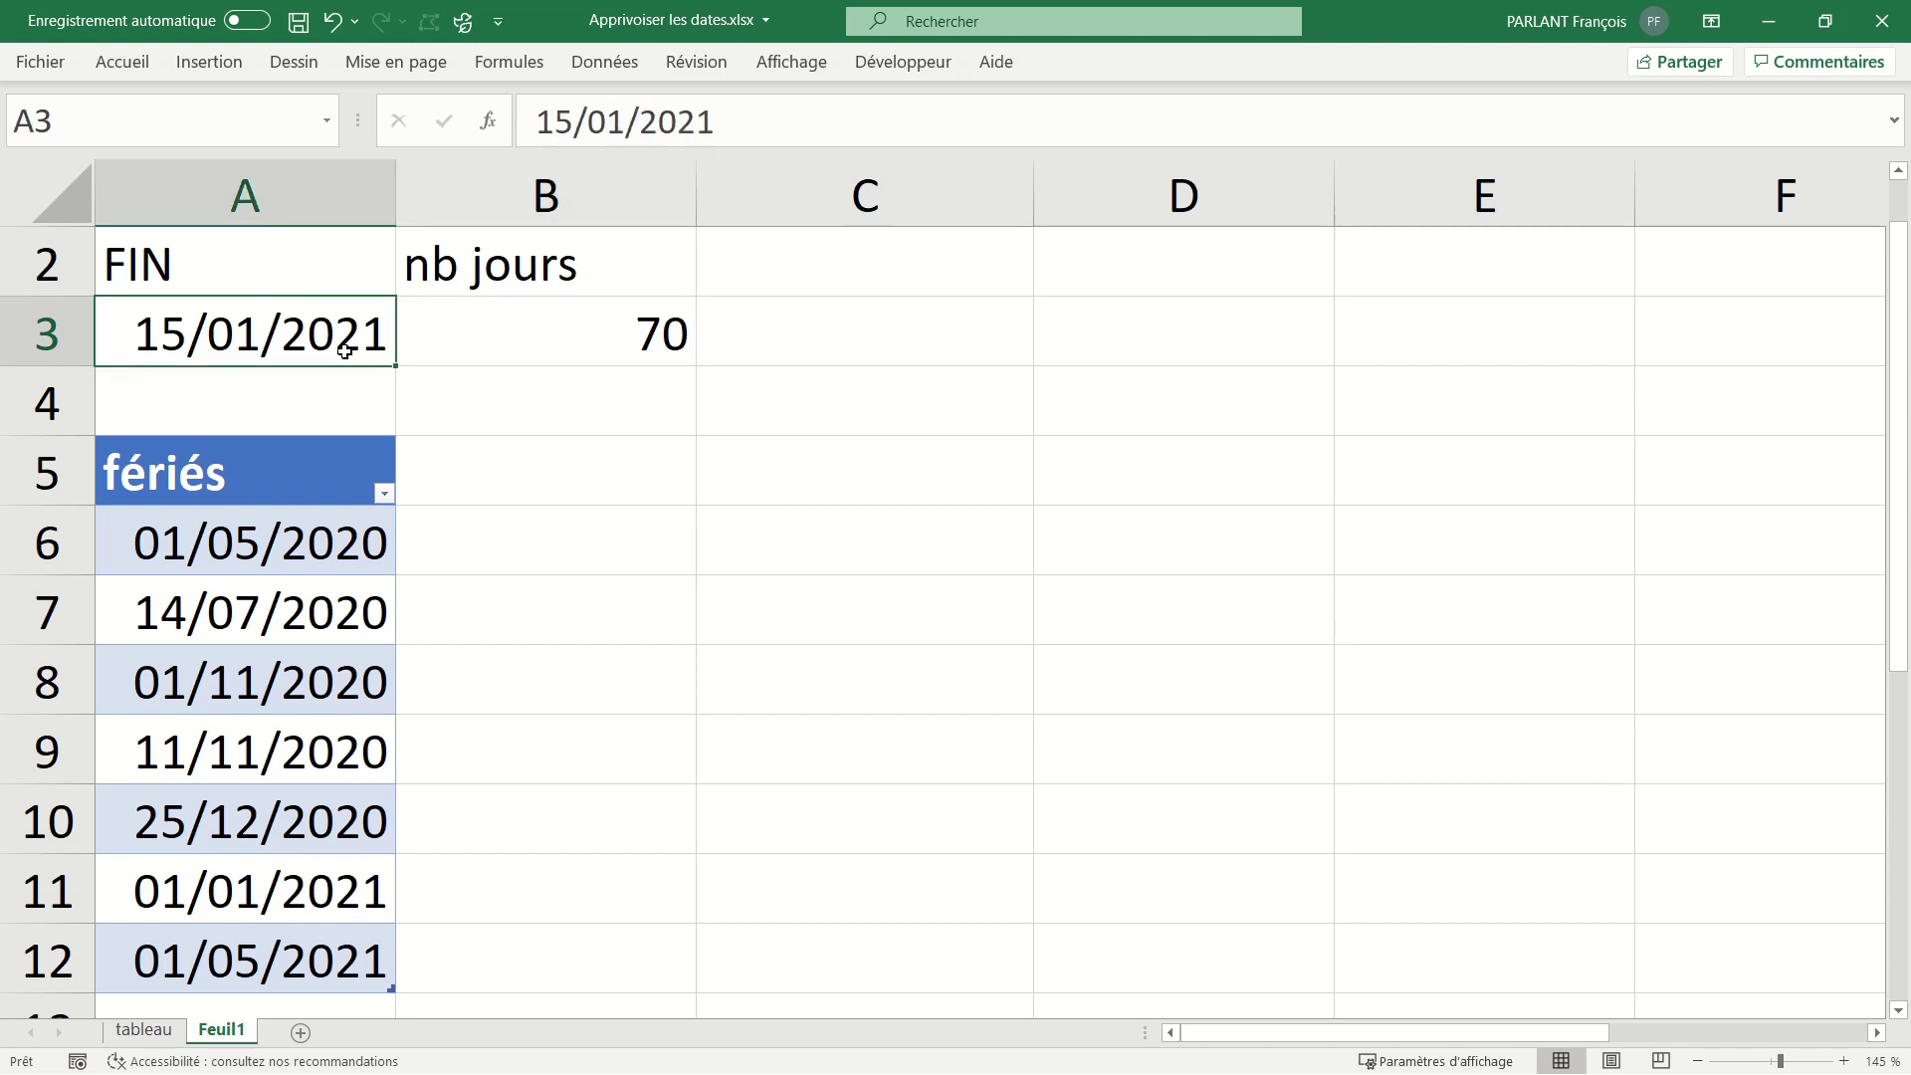
pyautogui.click(599, 324)
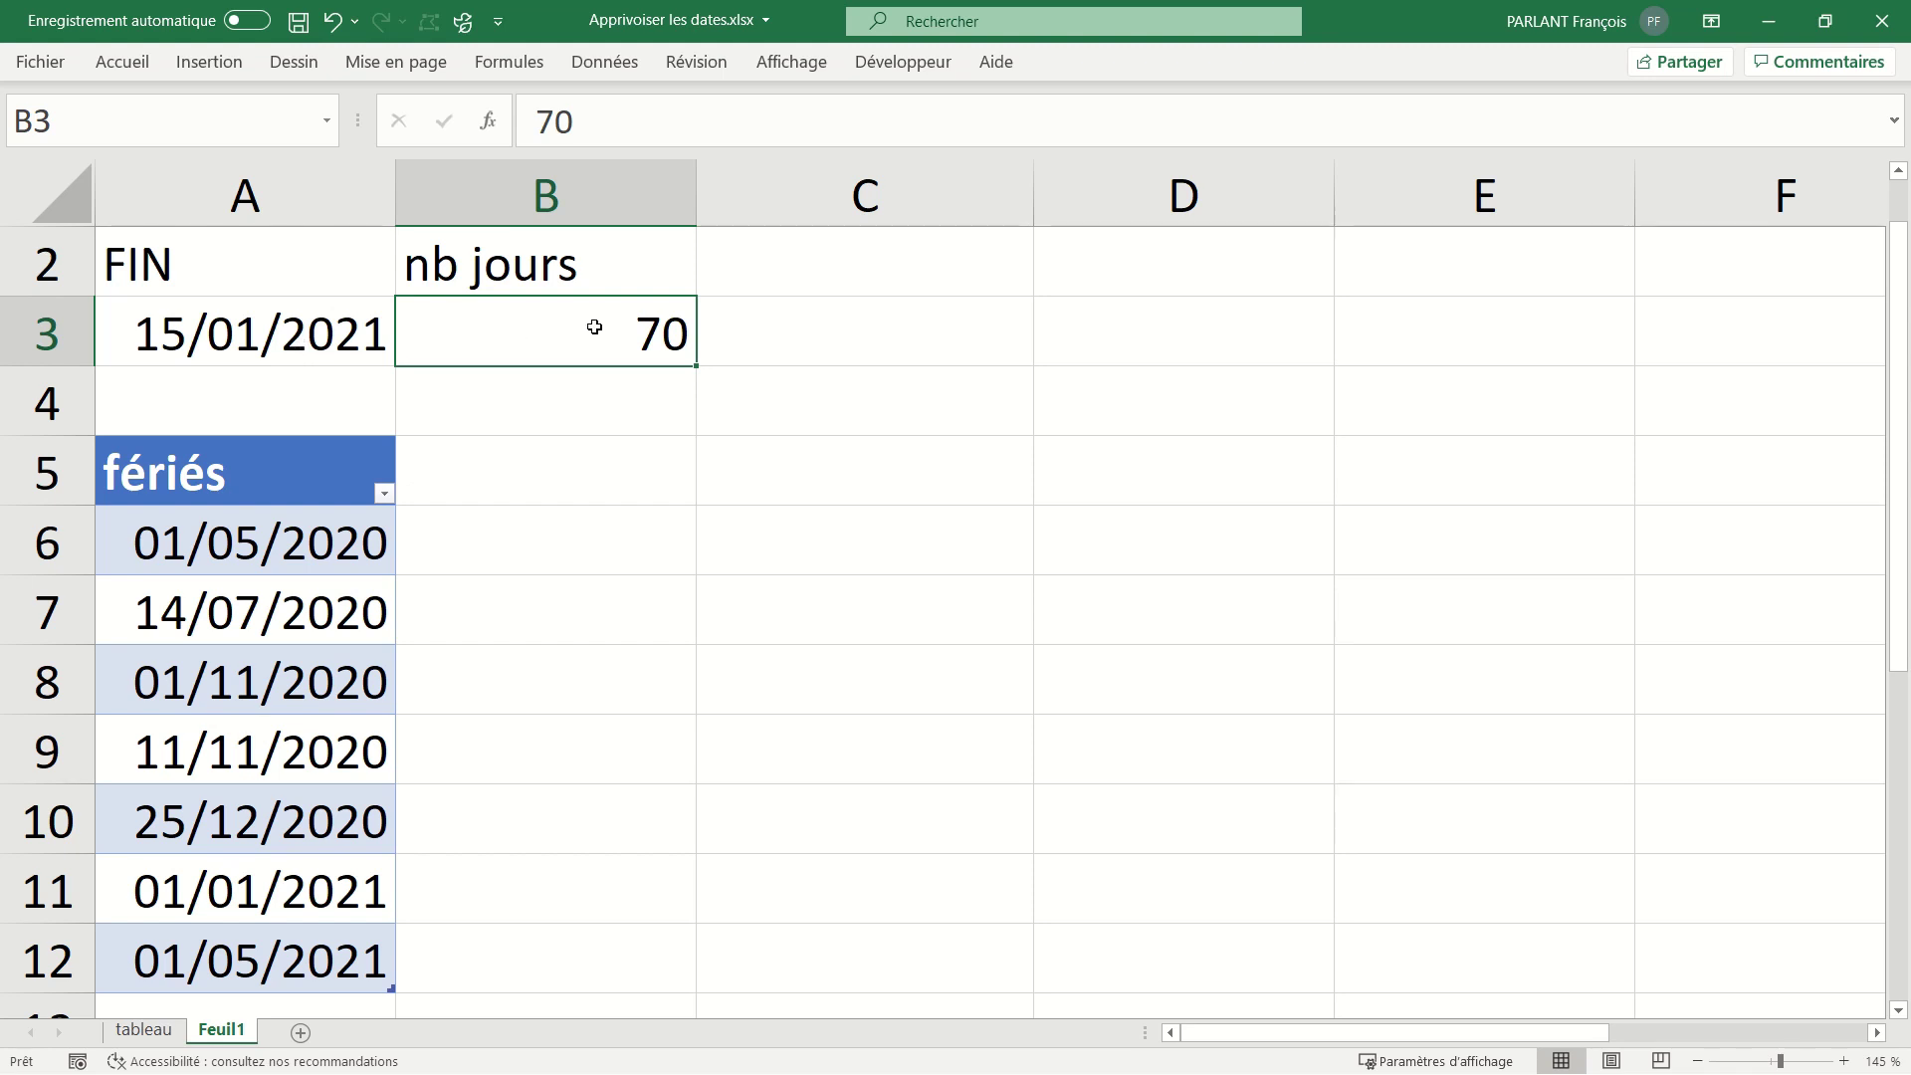
# Enter the column heading "nb jours" in cell C2.
pyautogui.click(849, 290)
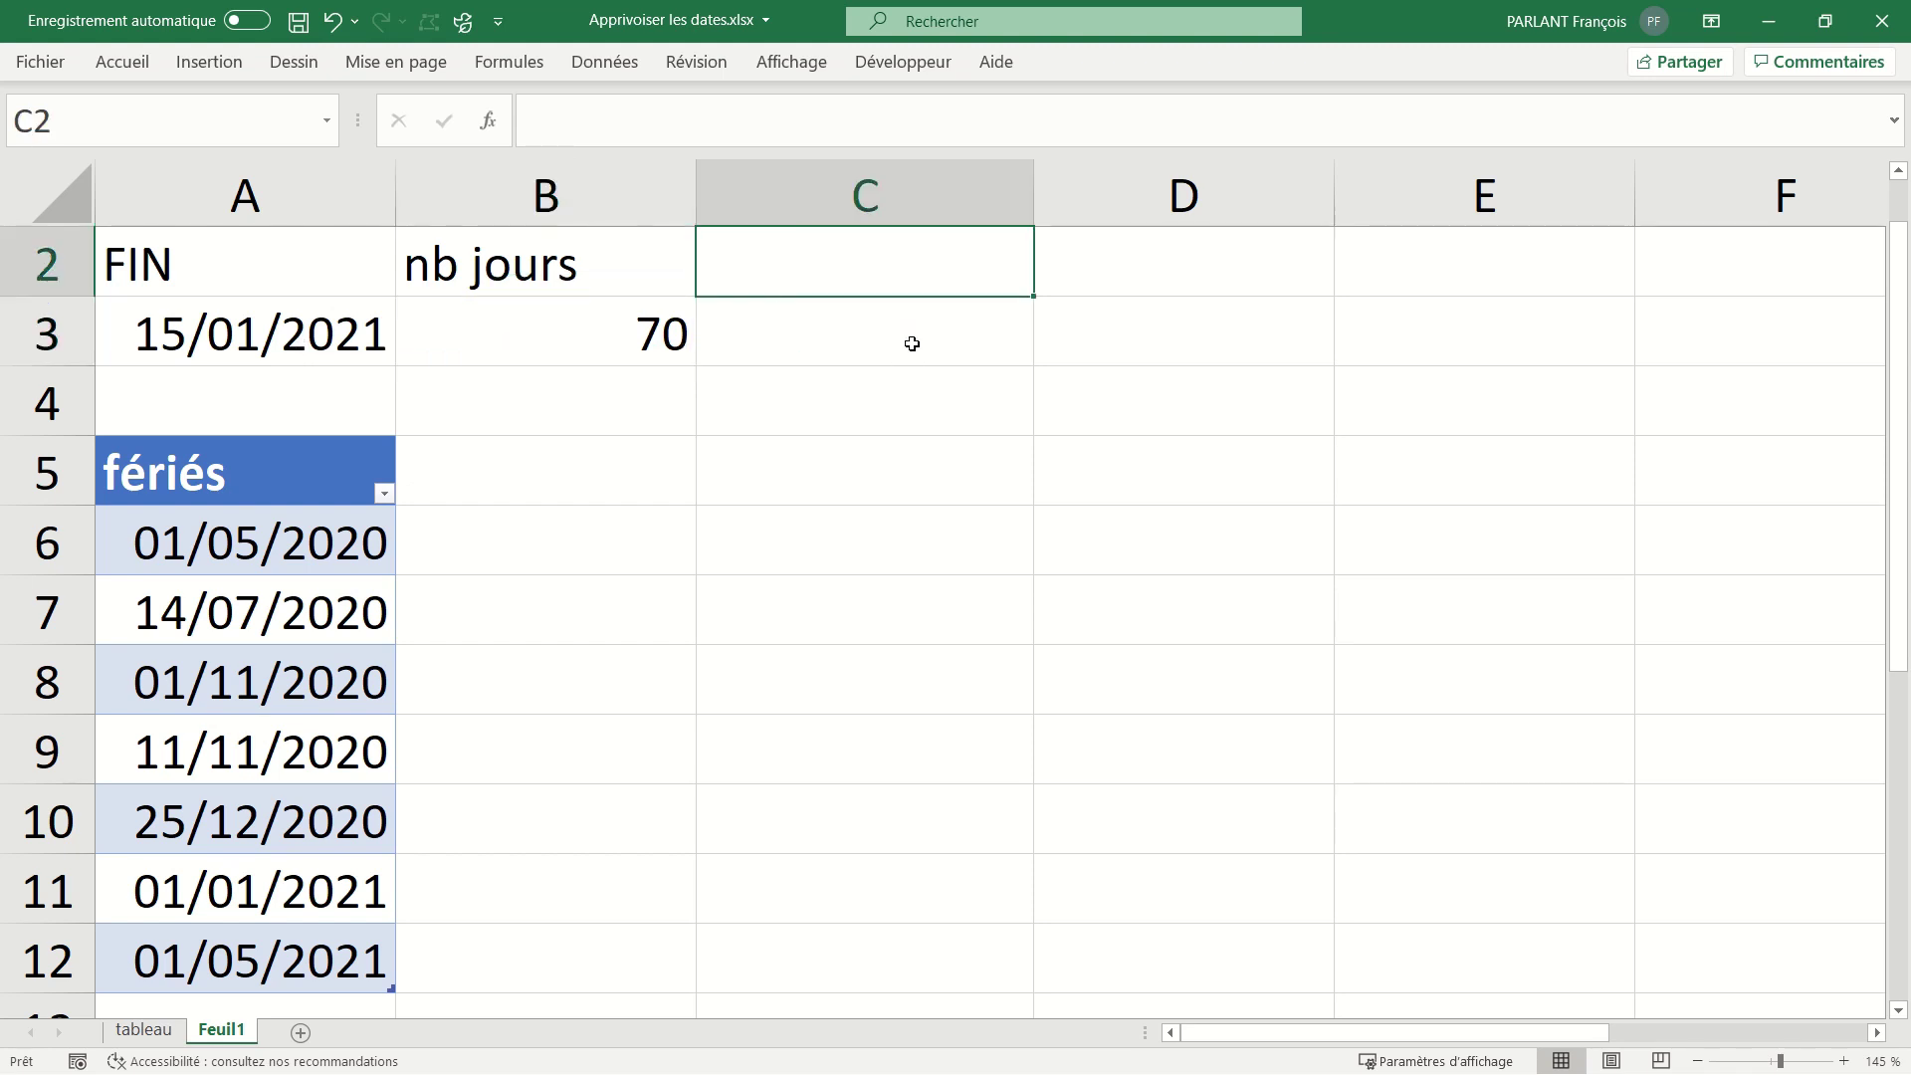
pyautogui.write('nb')
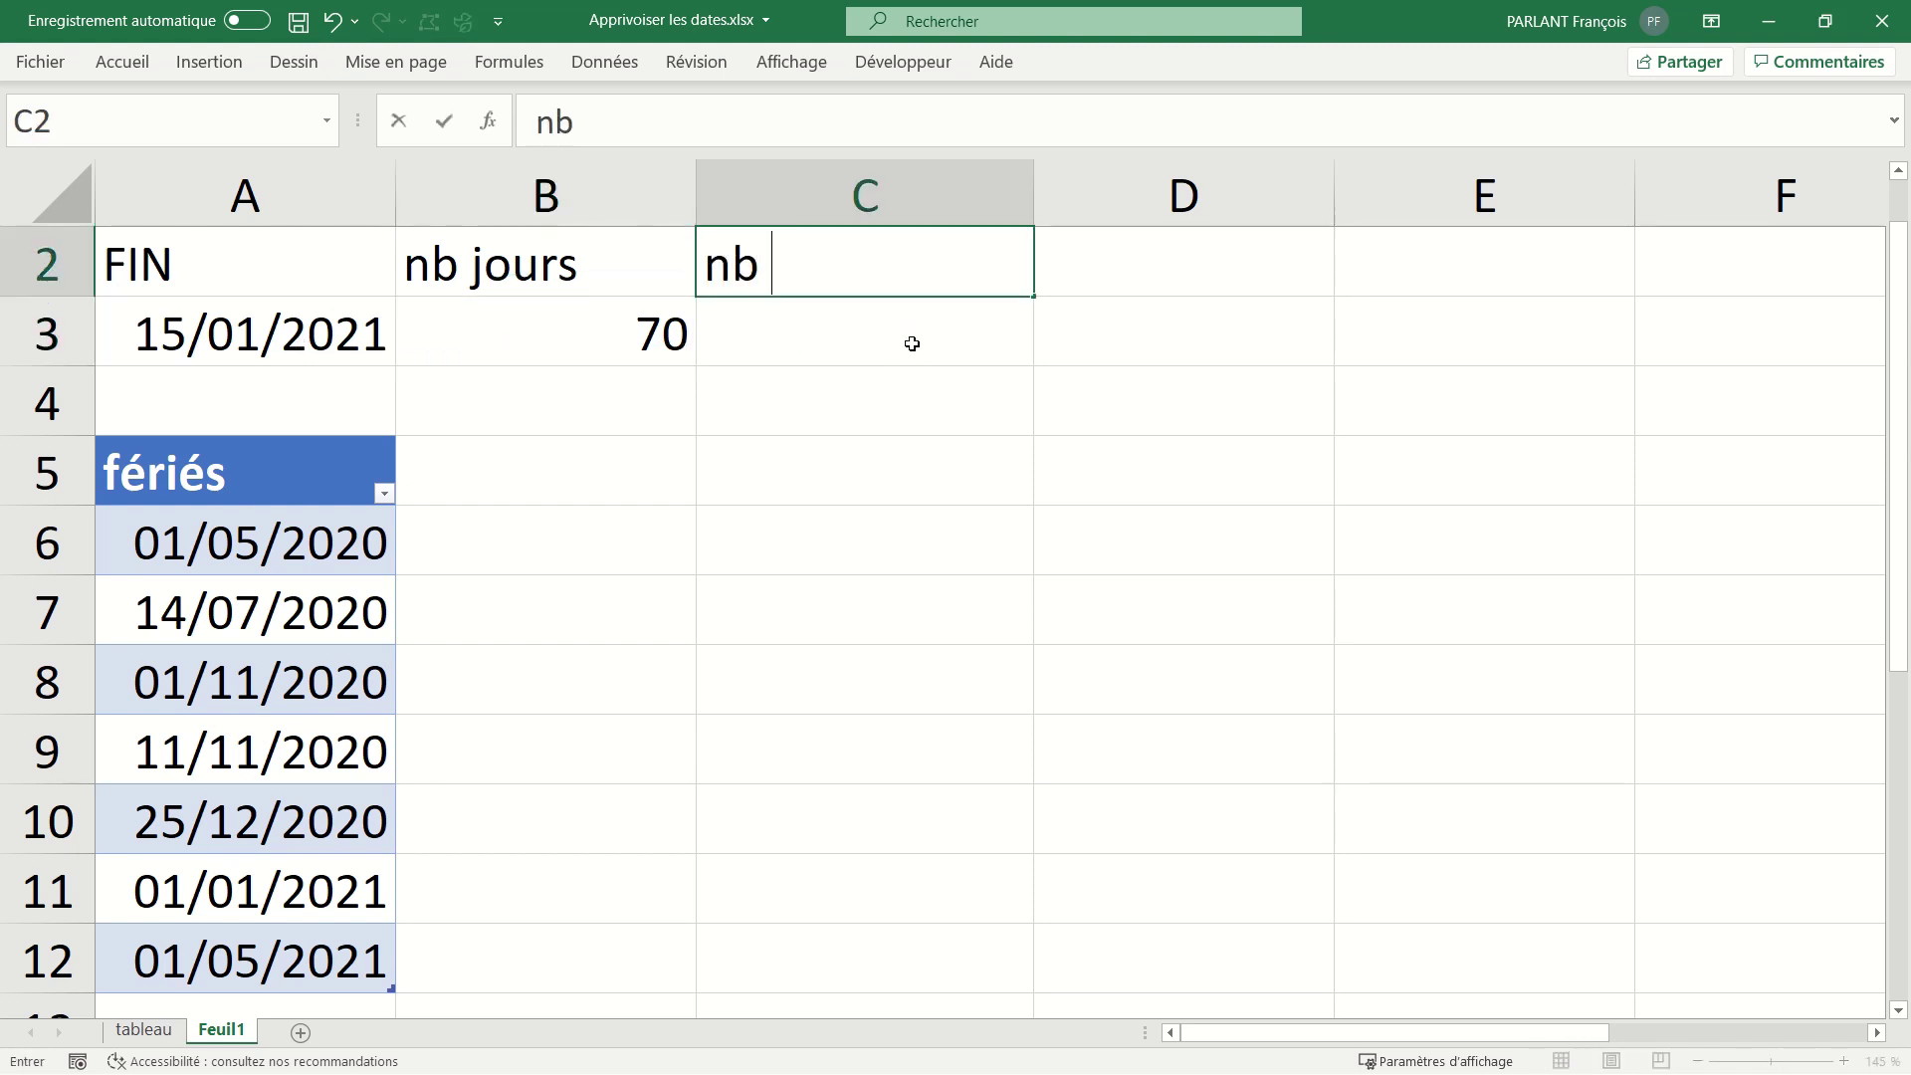
pyautogui.write(' jours')
pyautogui.press('Return')
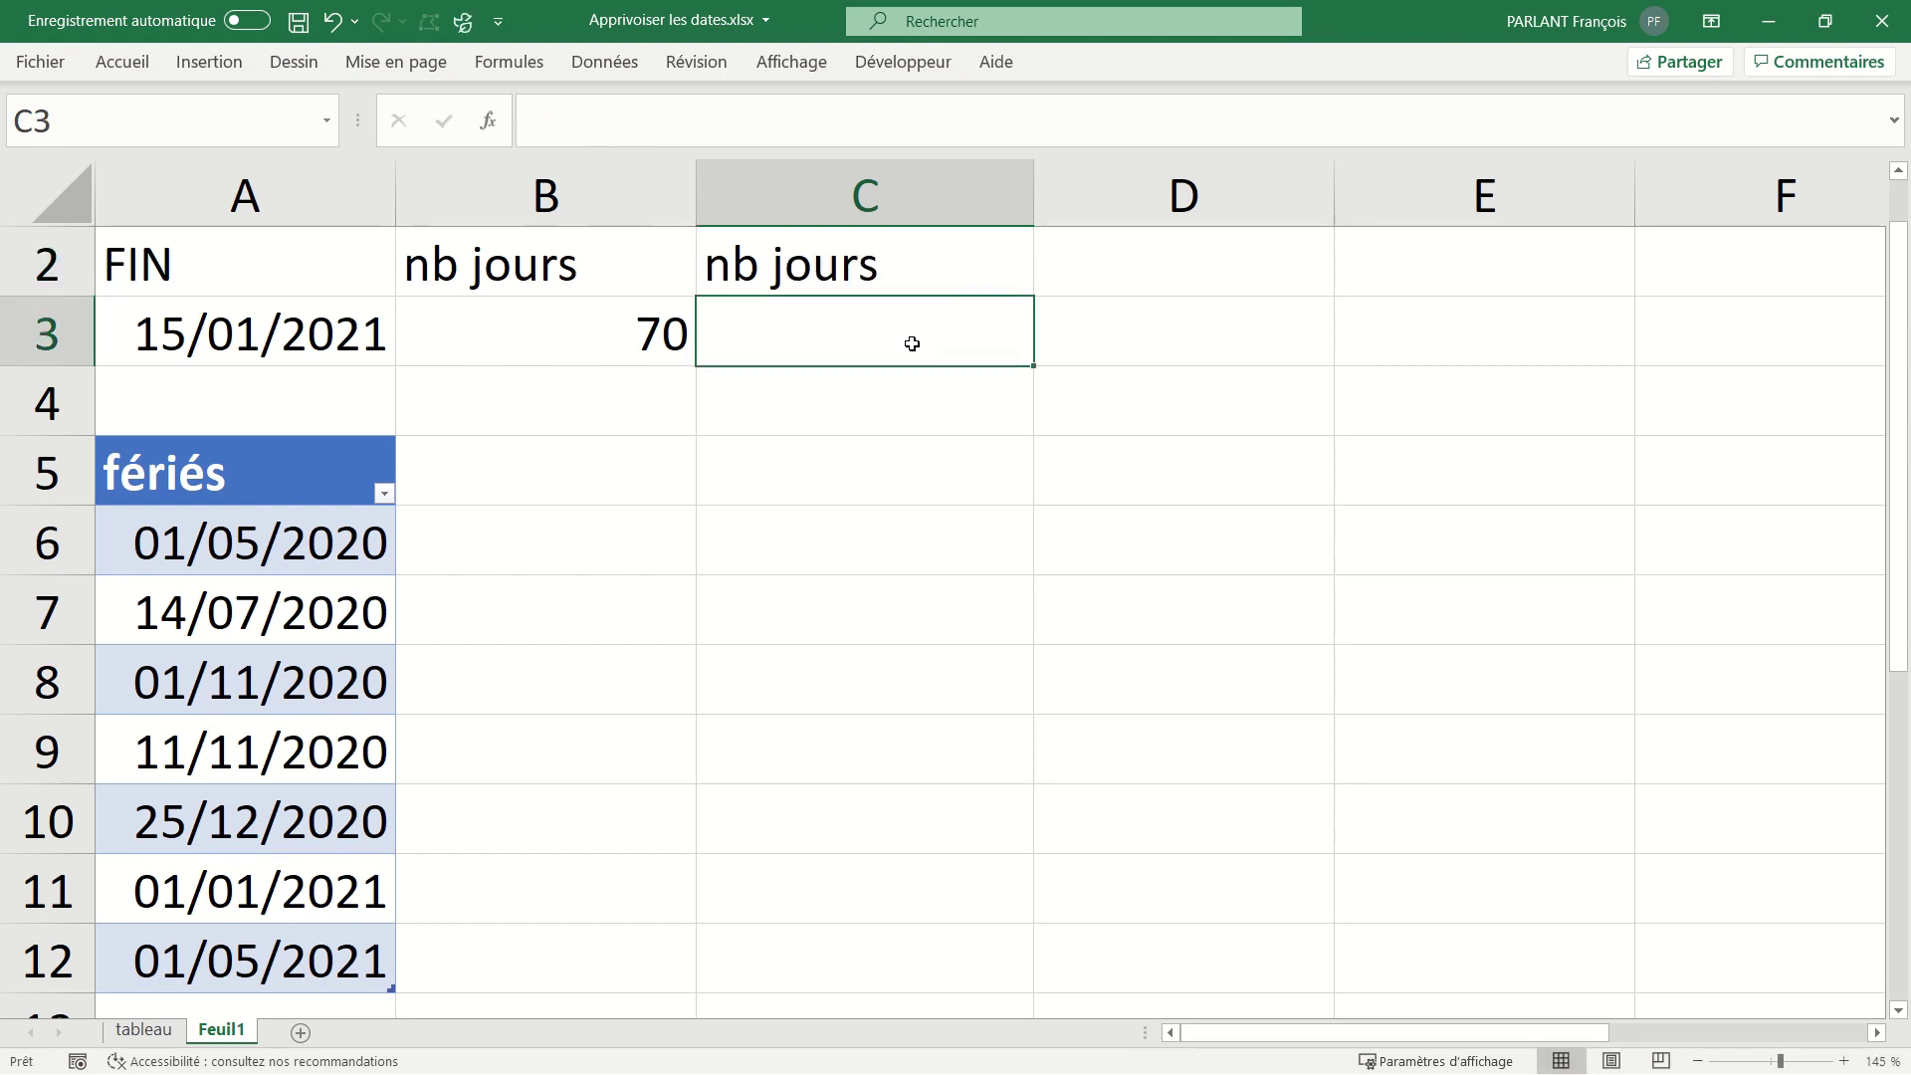
# Calculate the start date in cell C3 by subtracting the number of days from the end date with =A3-B3.
pyautogui.click(302, 347)
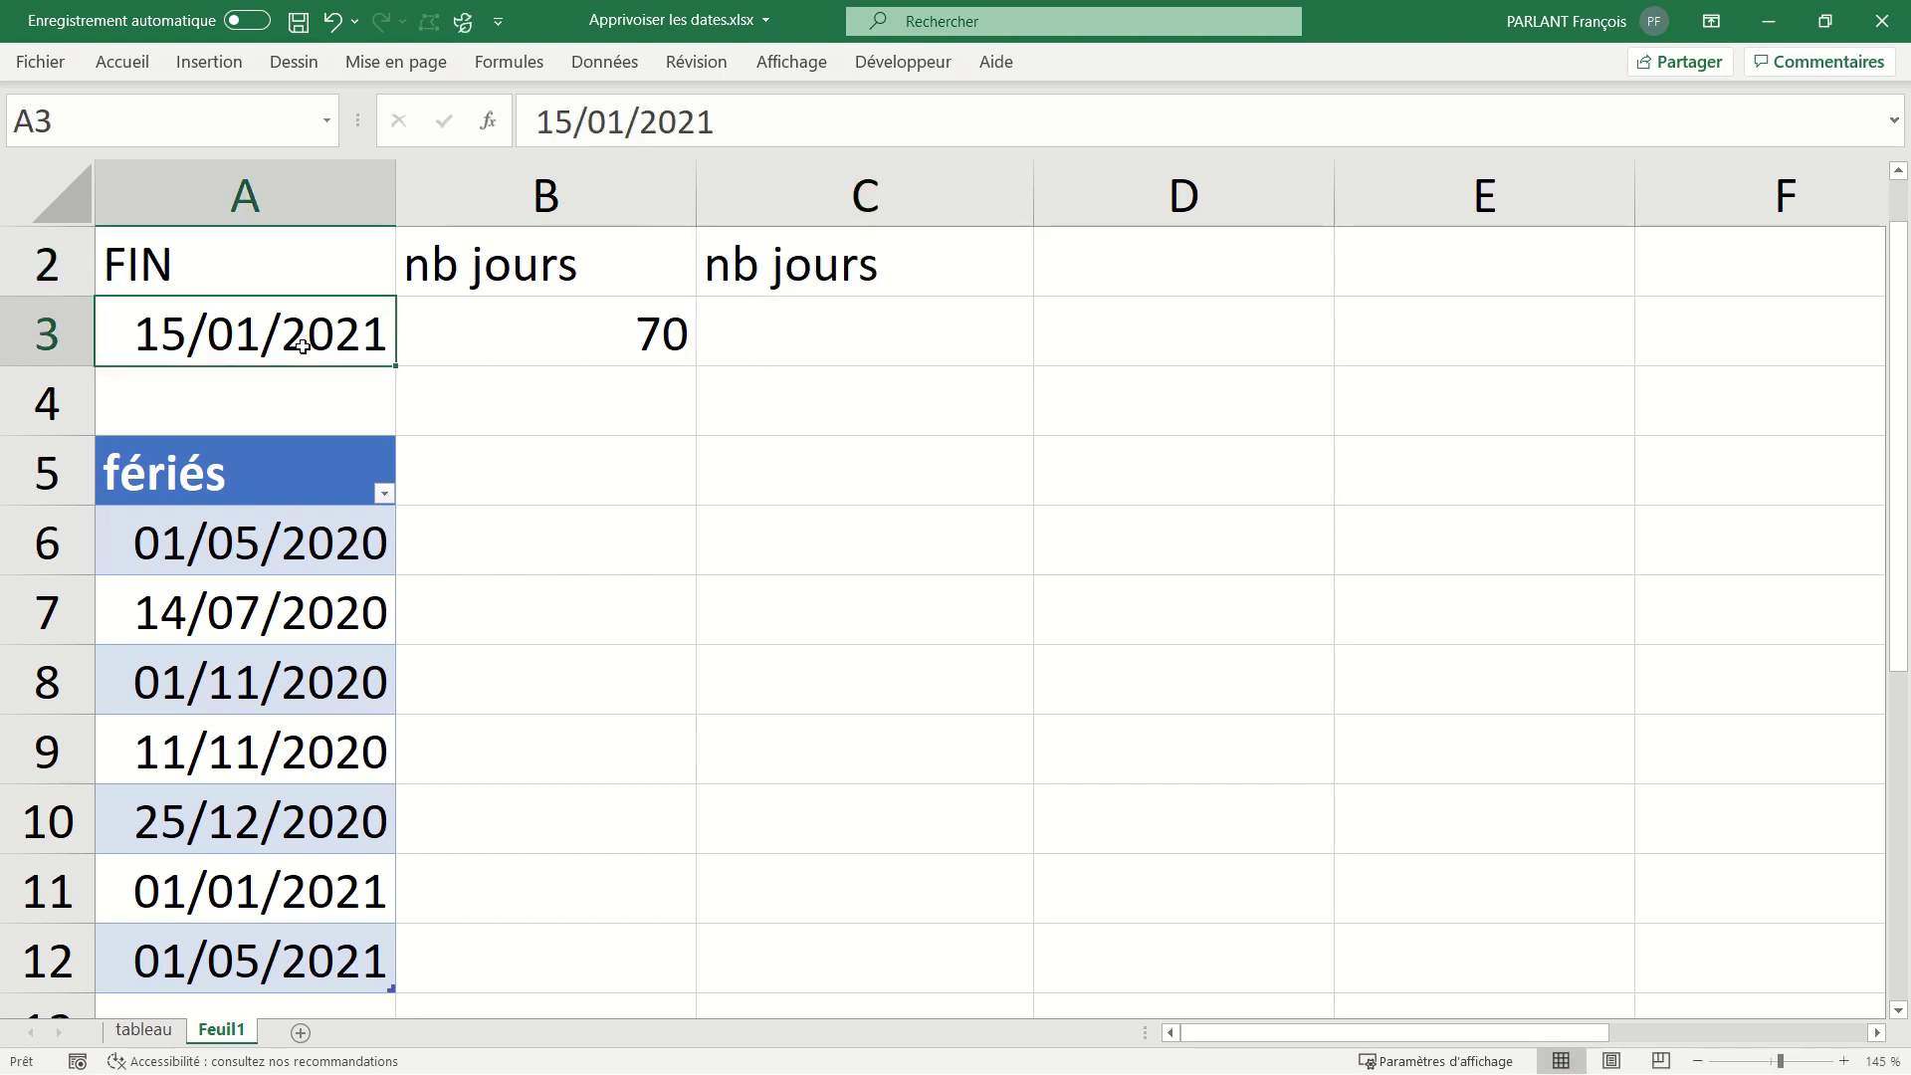
pyautogui.click(849, 356)
pyautogui.write('=')
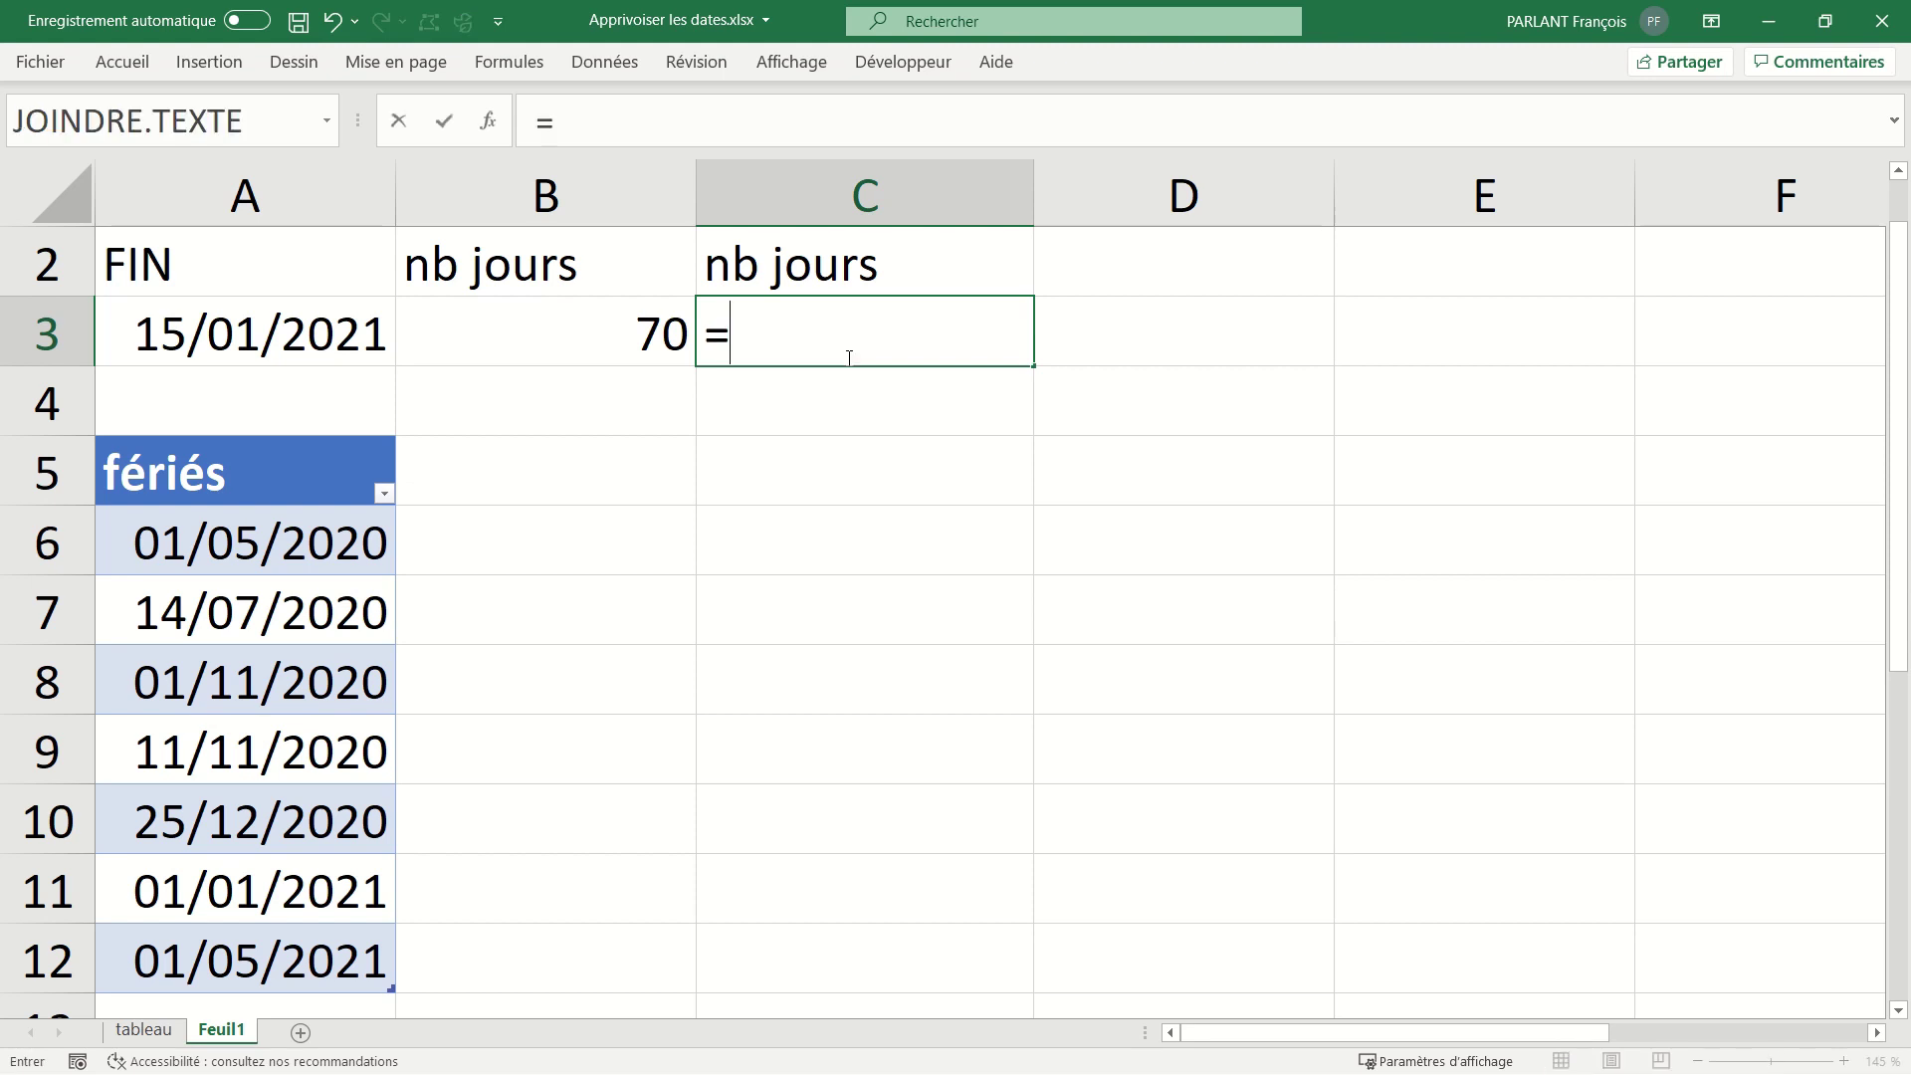
pyautogui.click(317, 344)
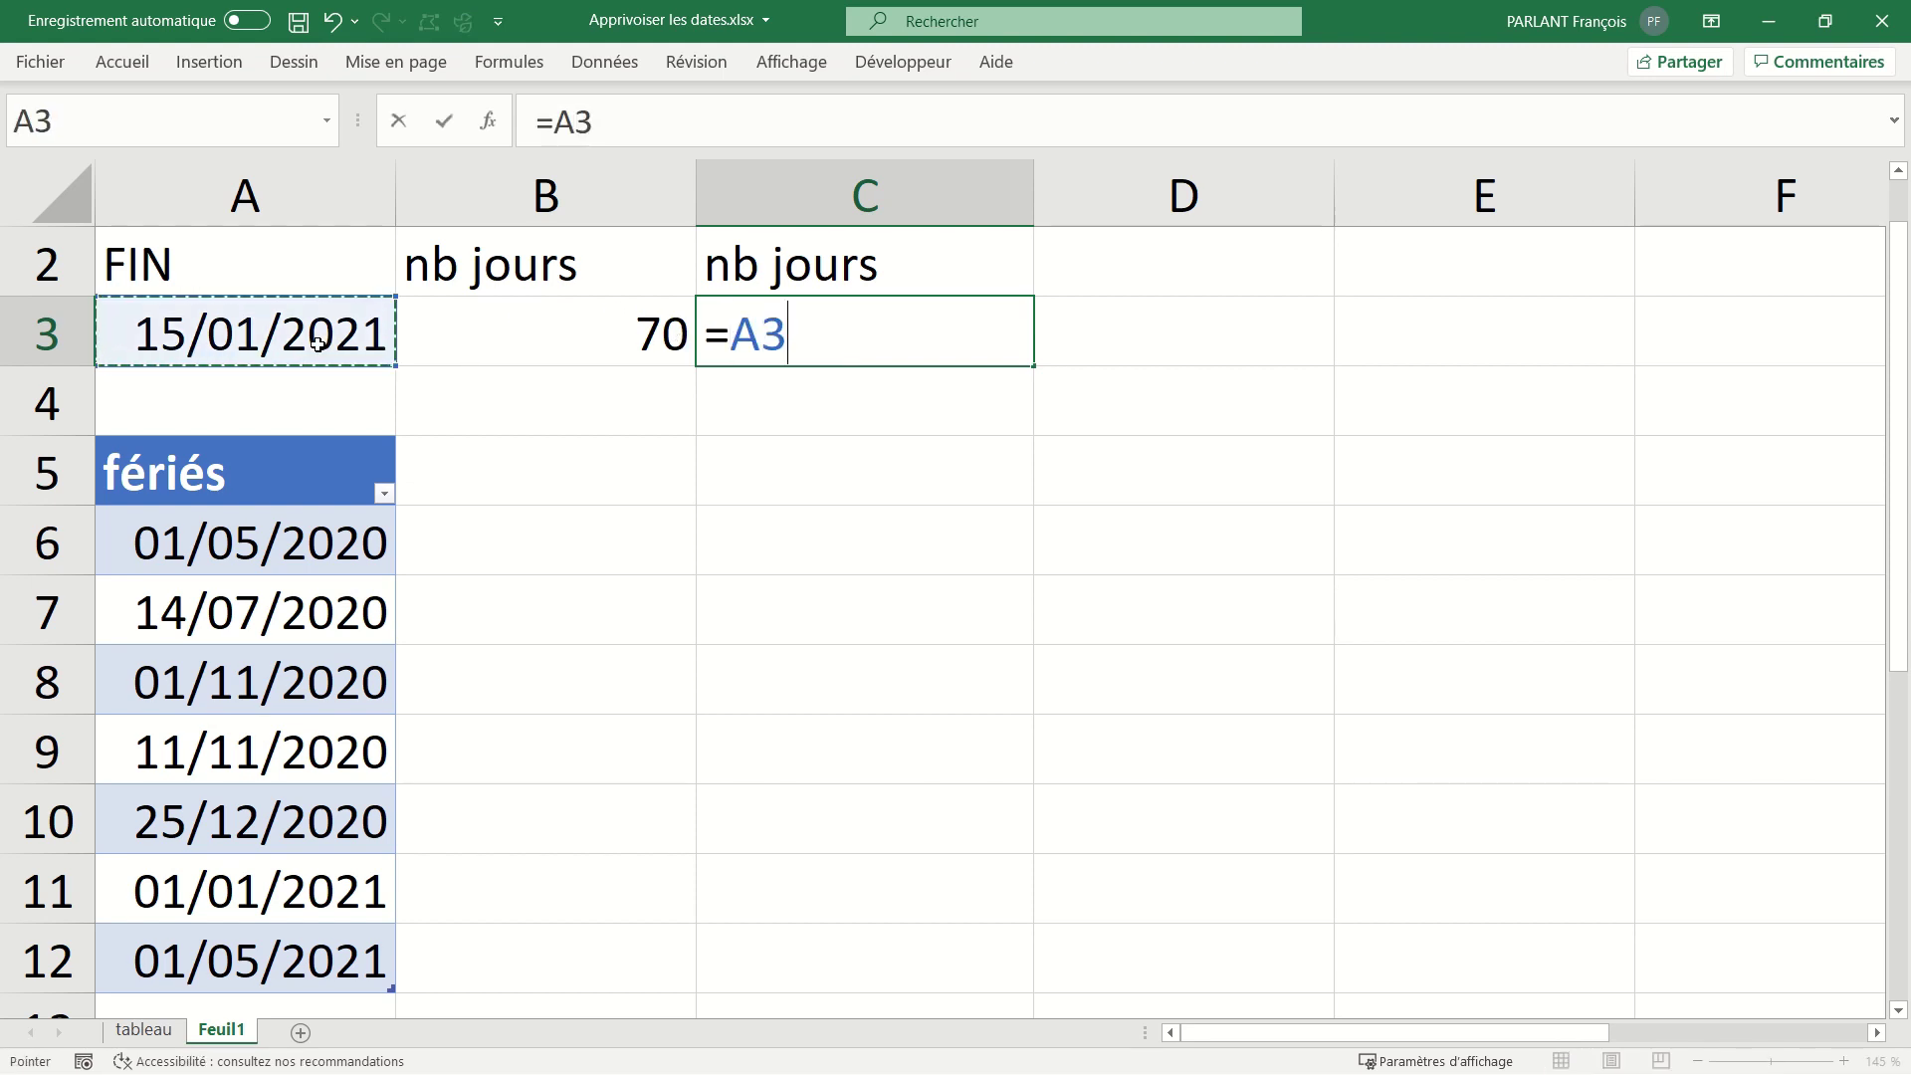
pyautogui.write('-')
pyautogui.click(580, 348)
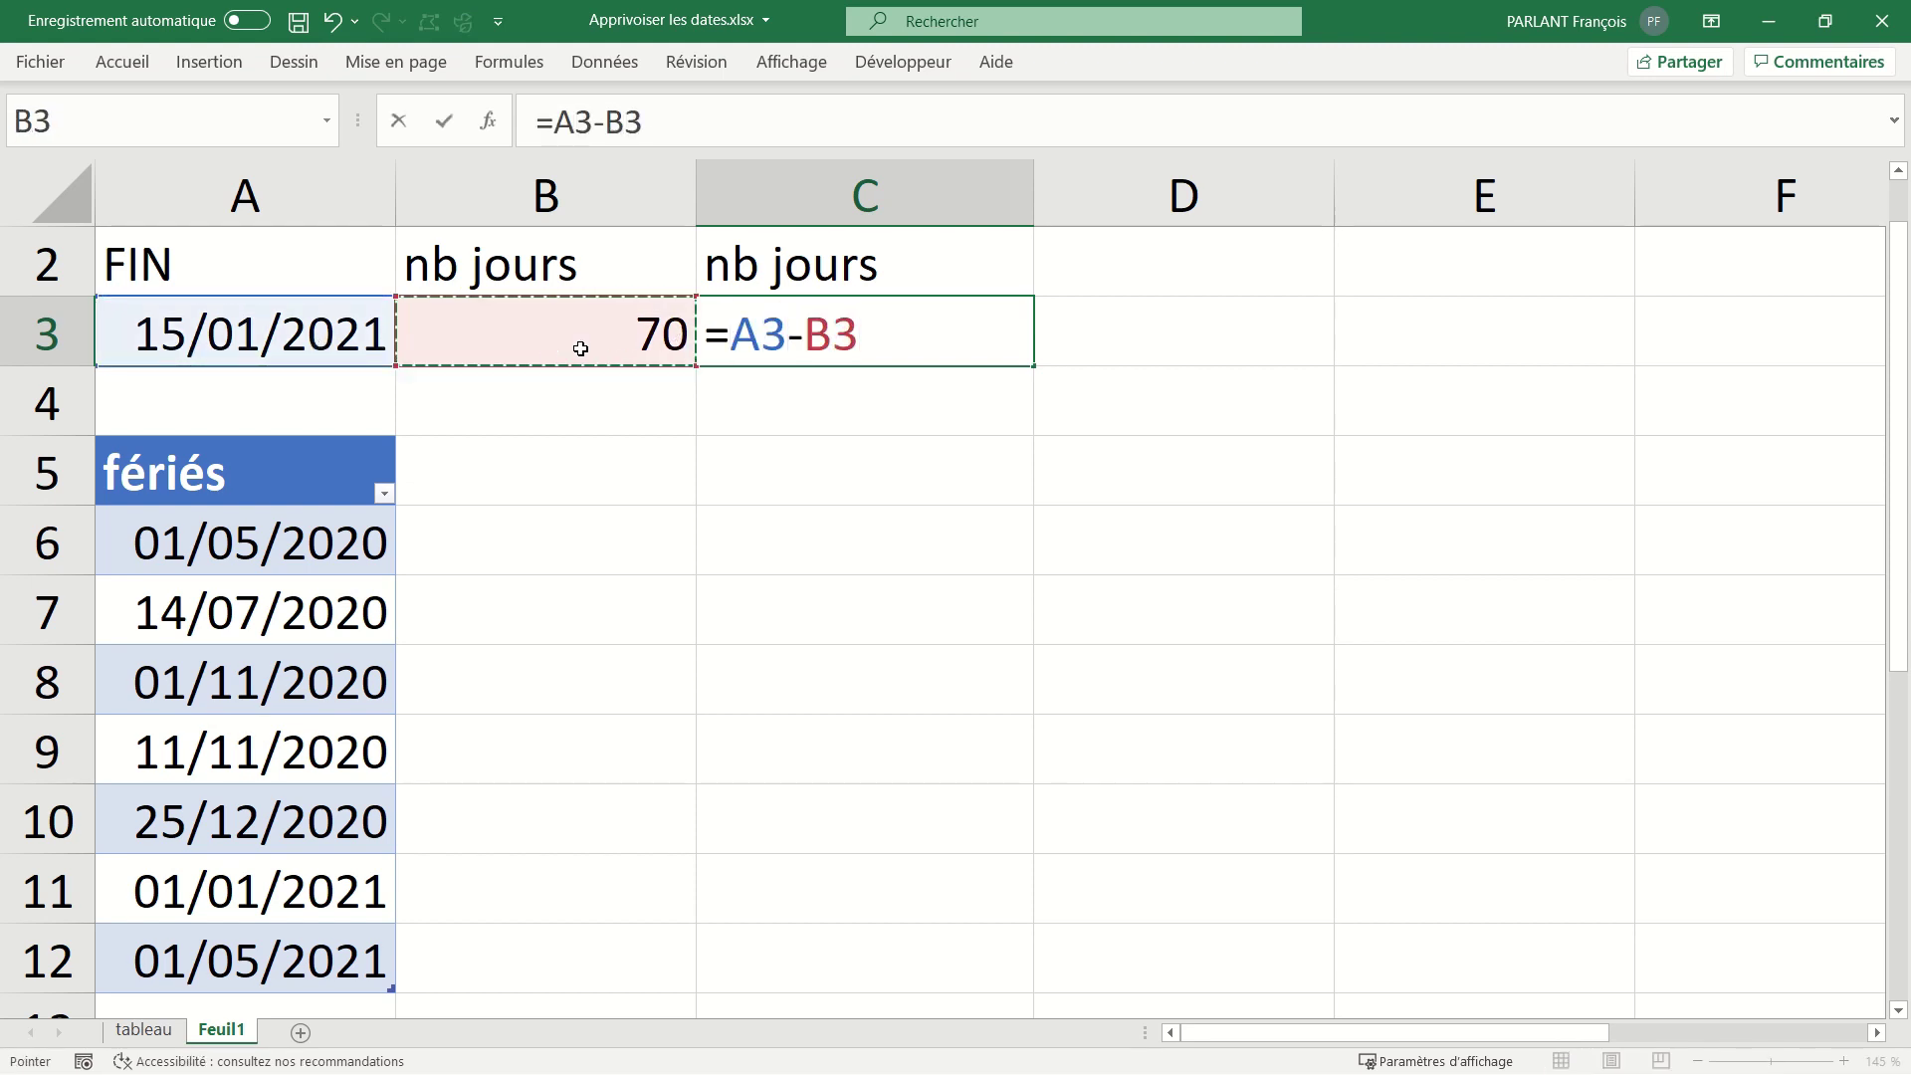
pyautogui.press('Return')
pyautogui.click(883, 341)
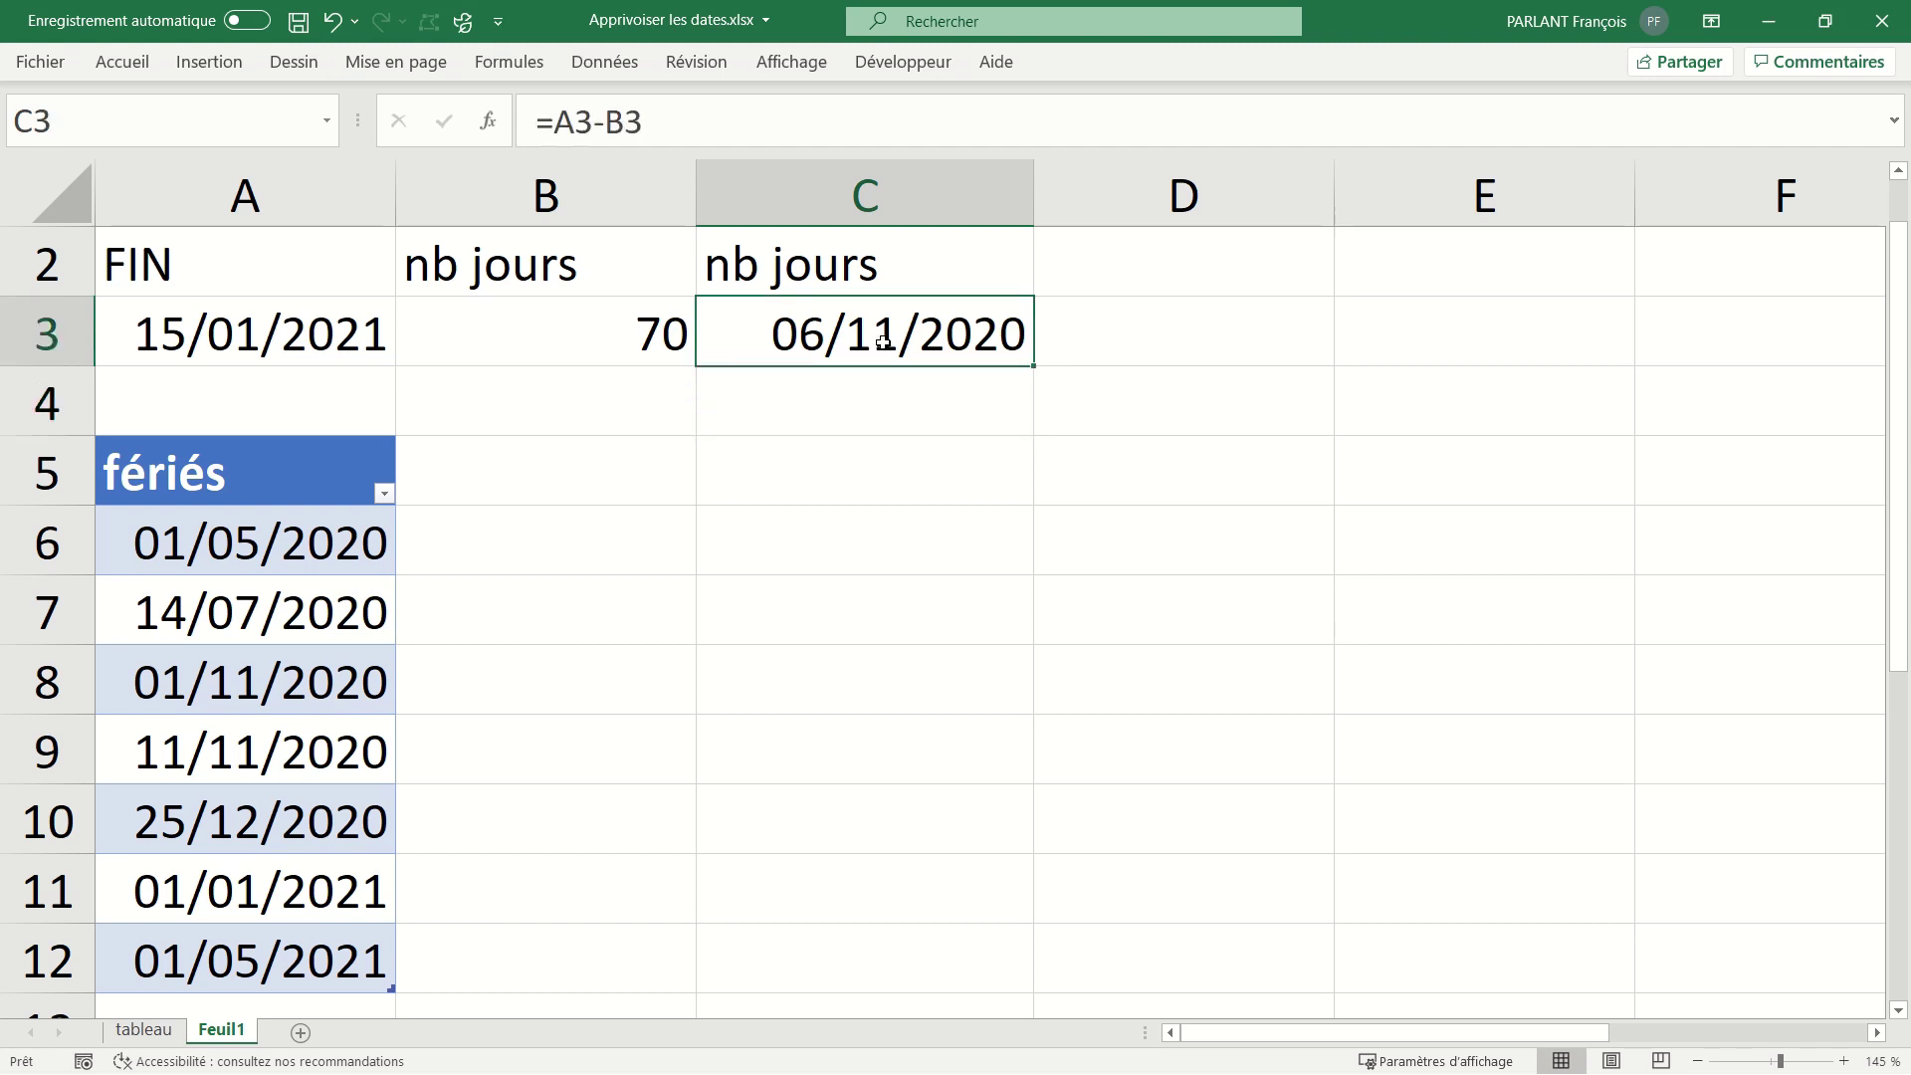
# Enter the column heading "sam dim fériés" in cell D2.
pyautogui.click(1114, 286)
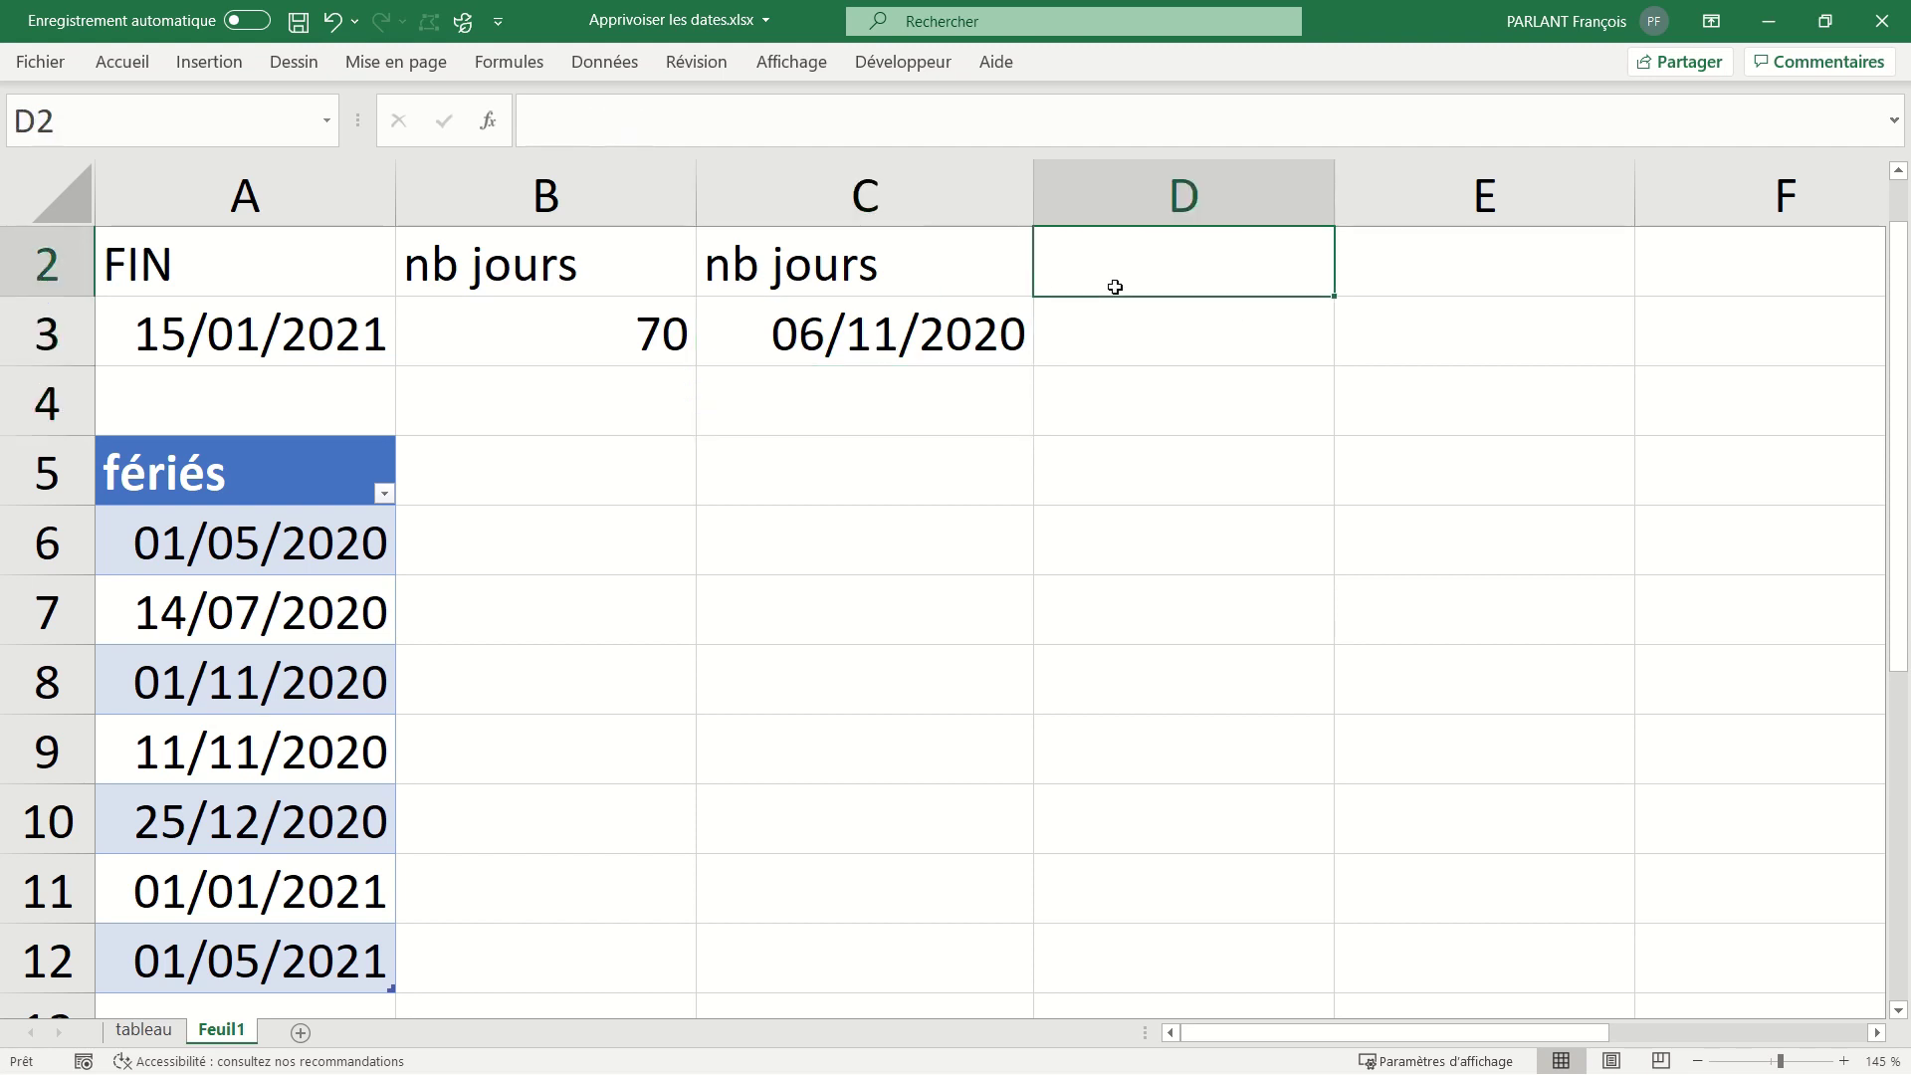
pyautogui.write('s')
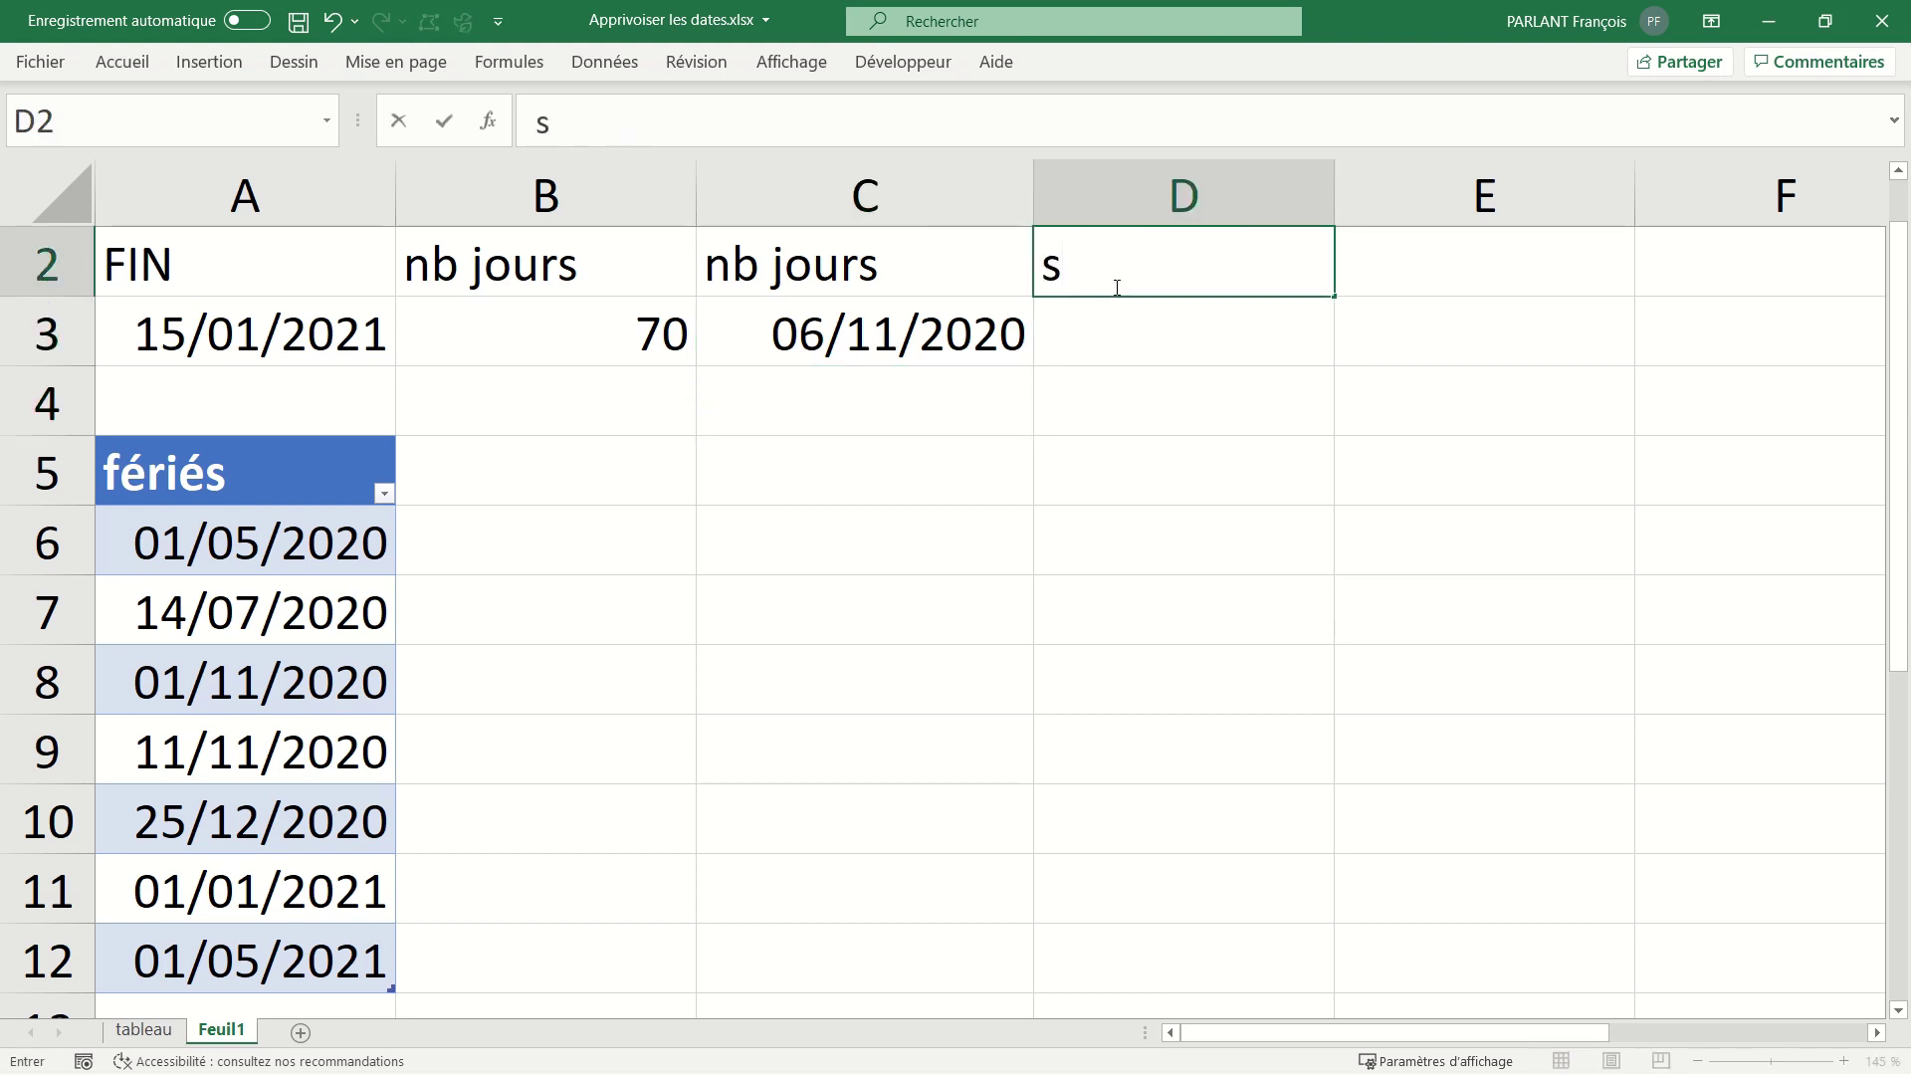
pyautogui.write('am dim')
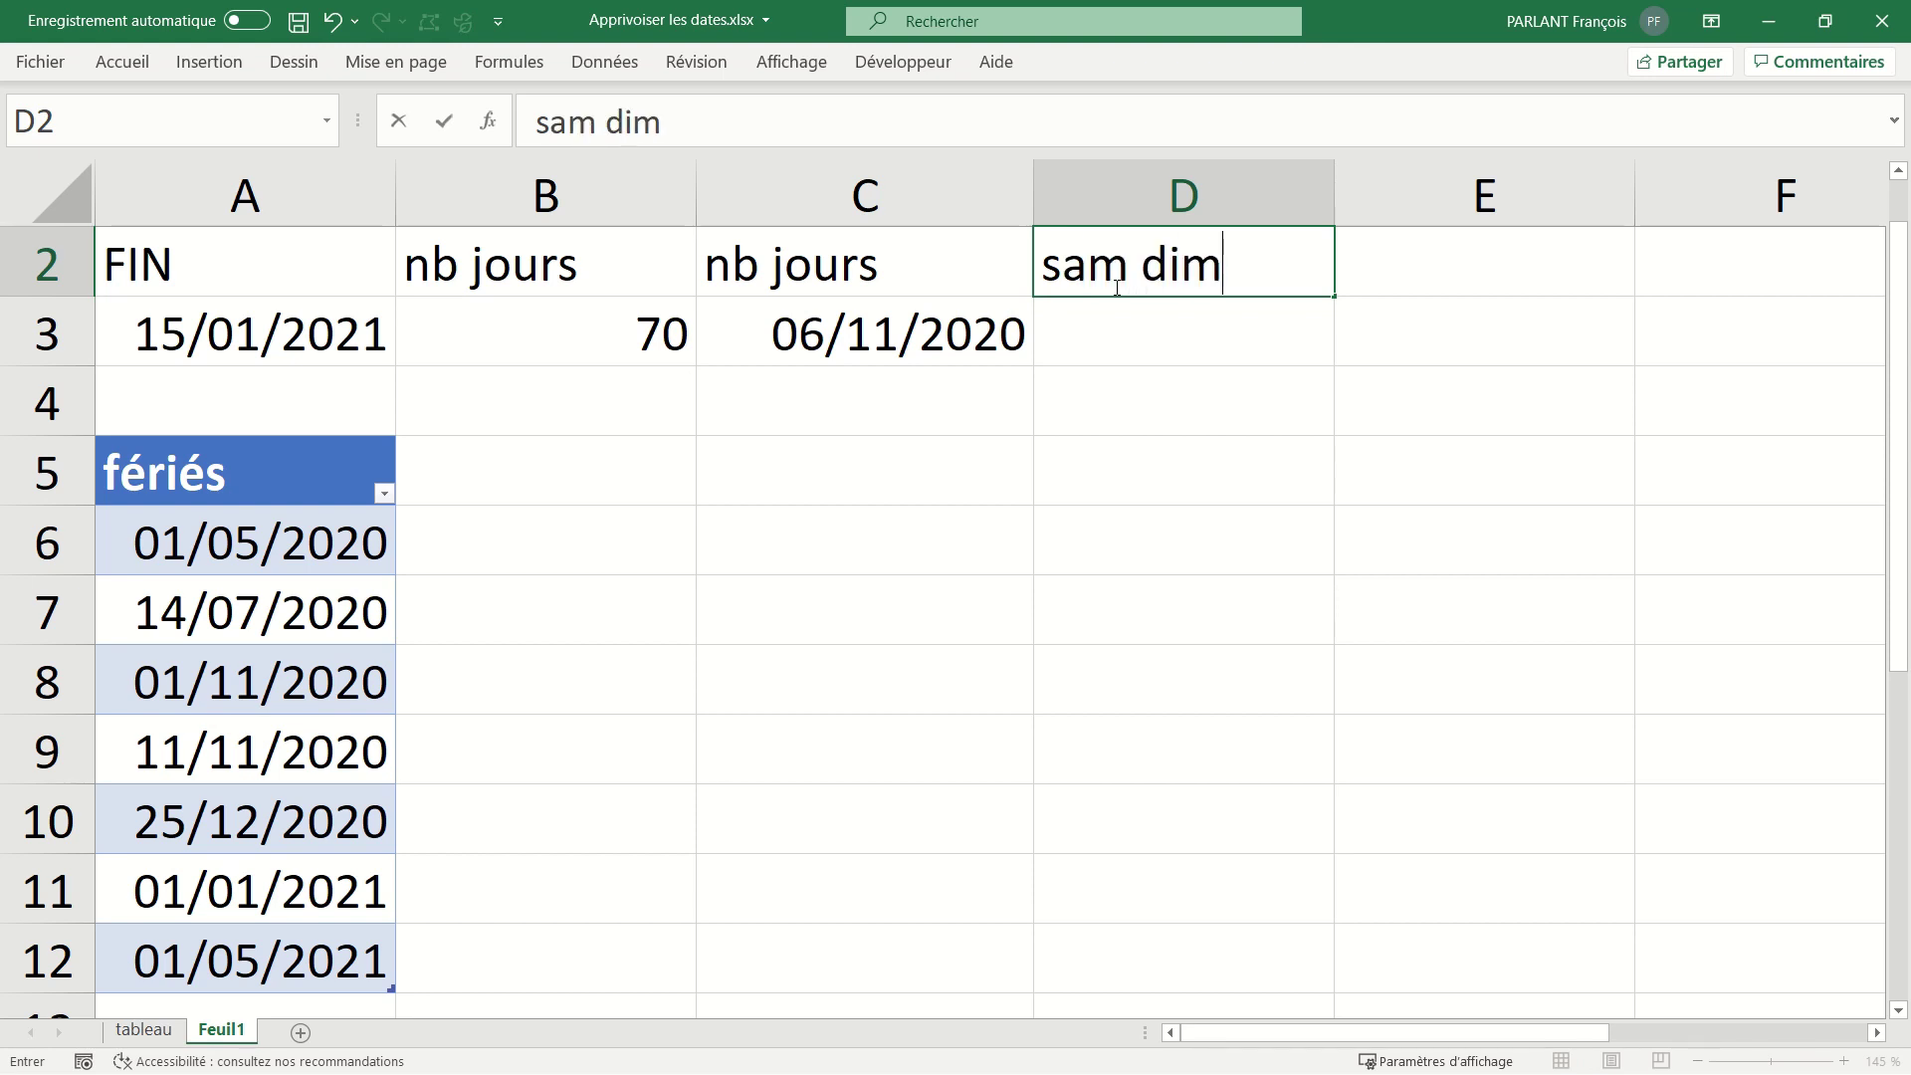
pyautogui.write(' férié')
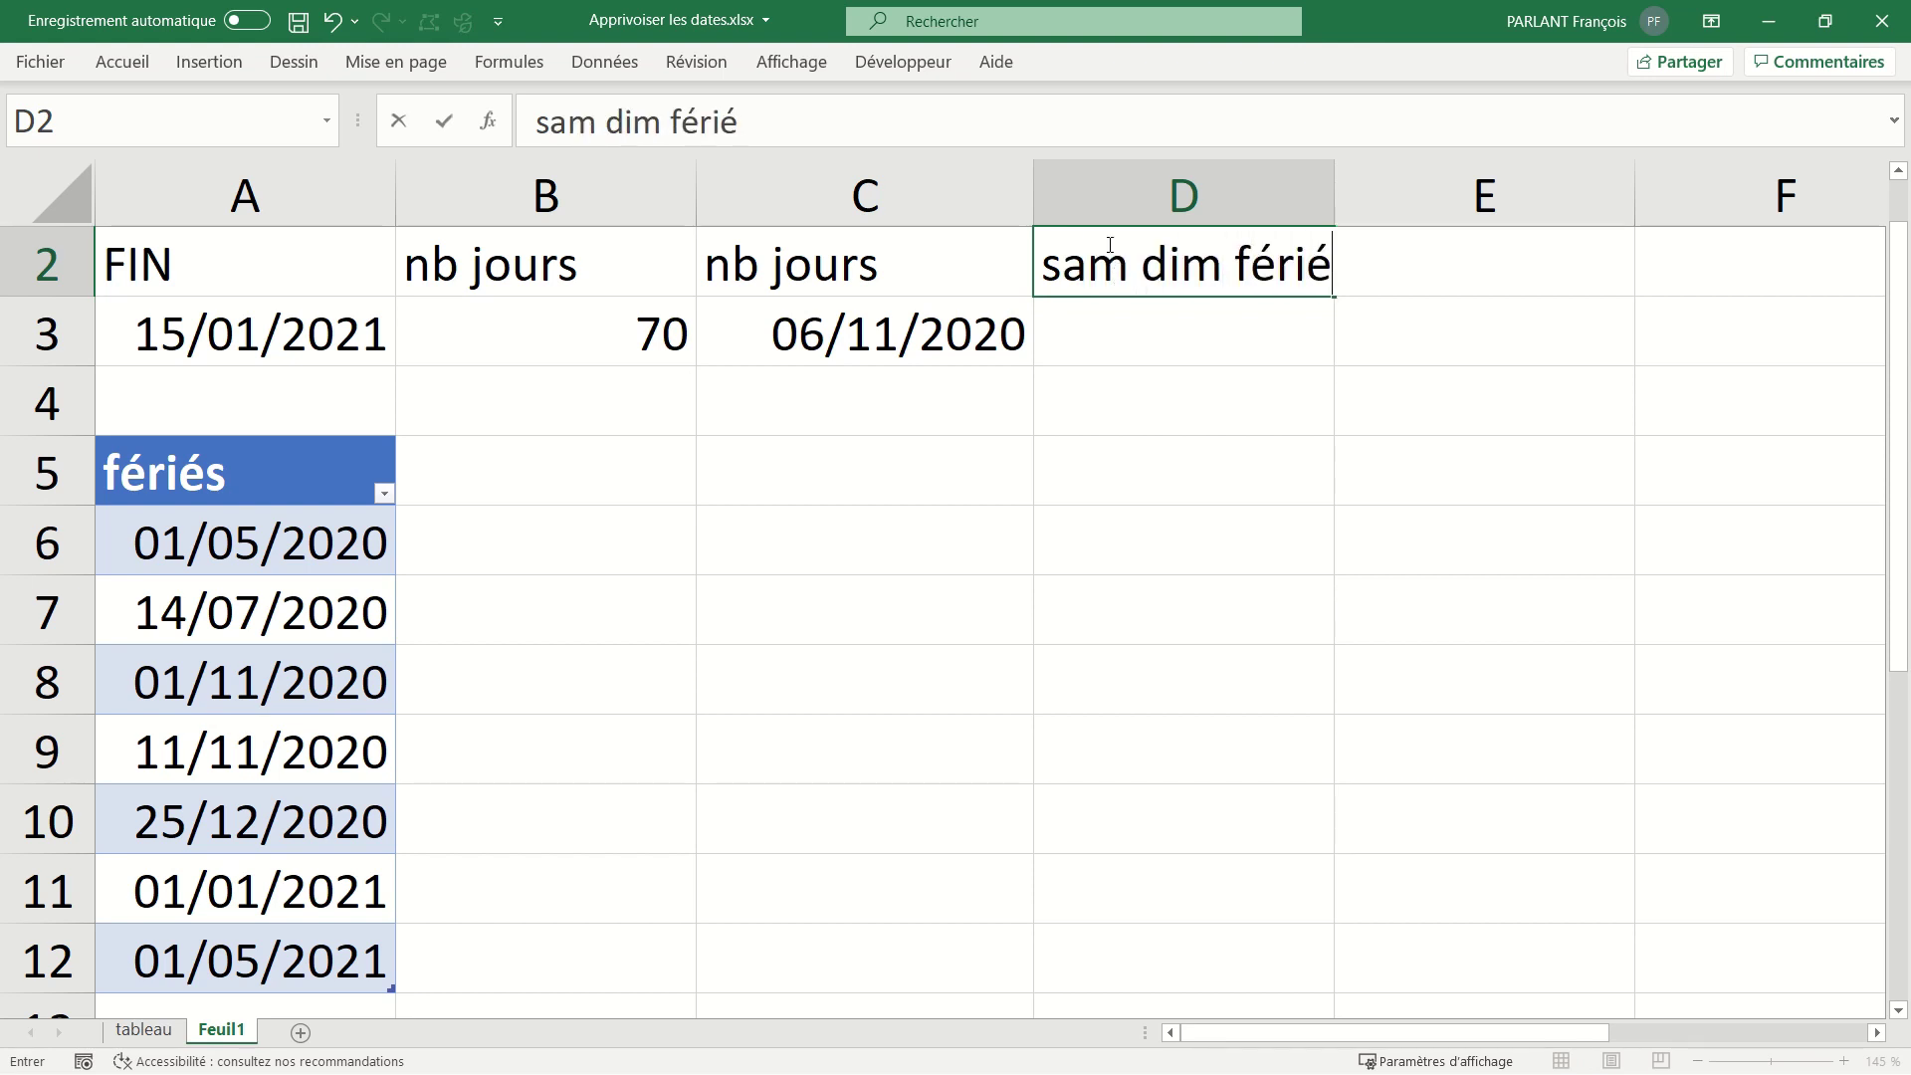
pyautogui.write('s')
pyautogui.press('Return')
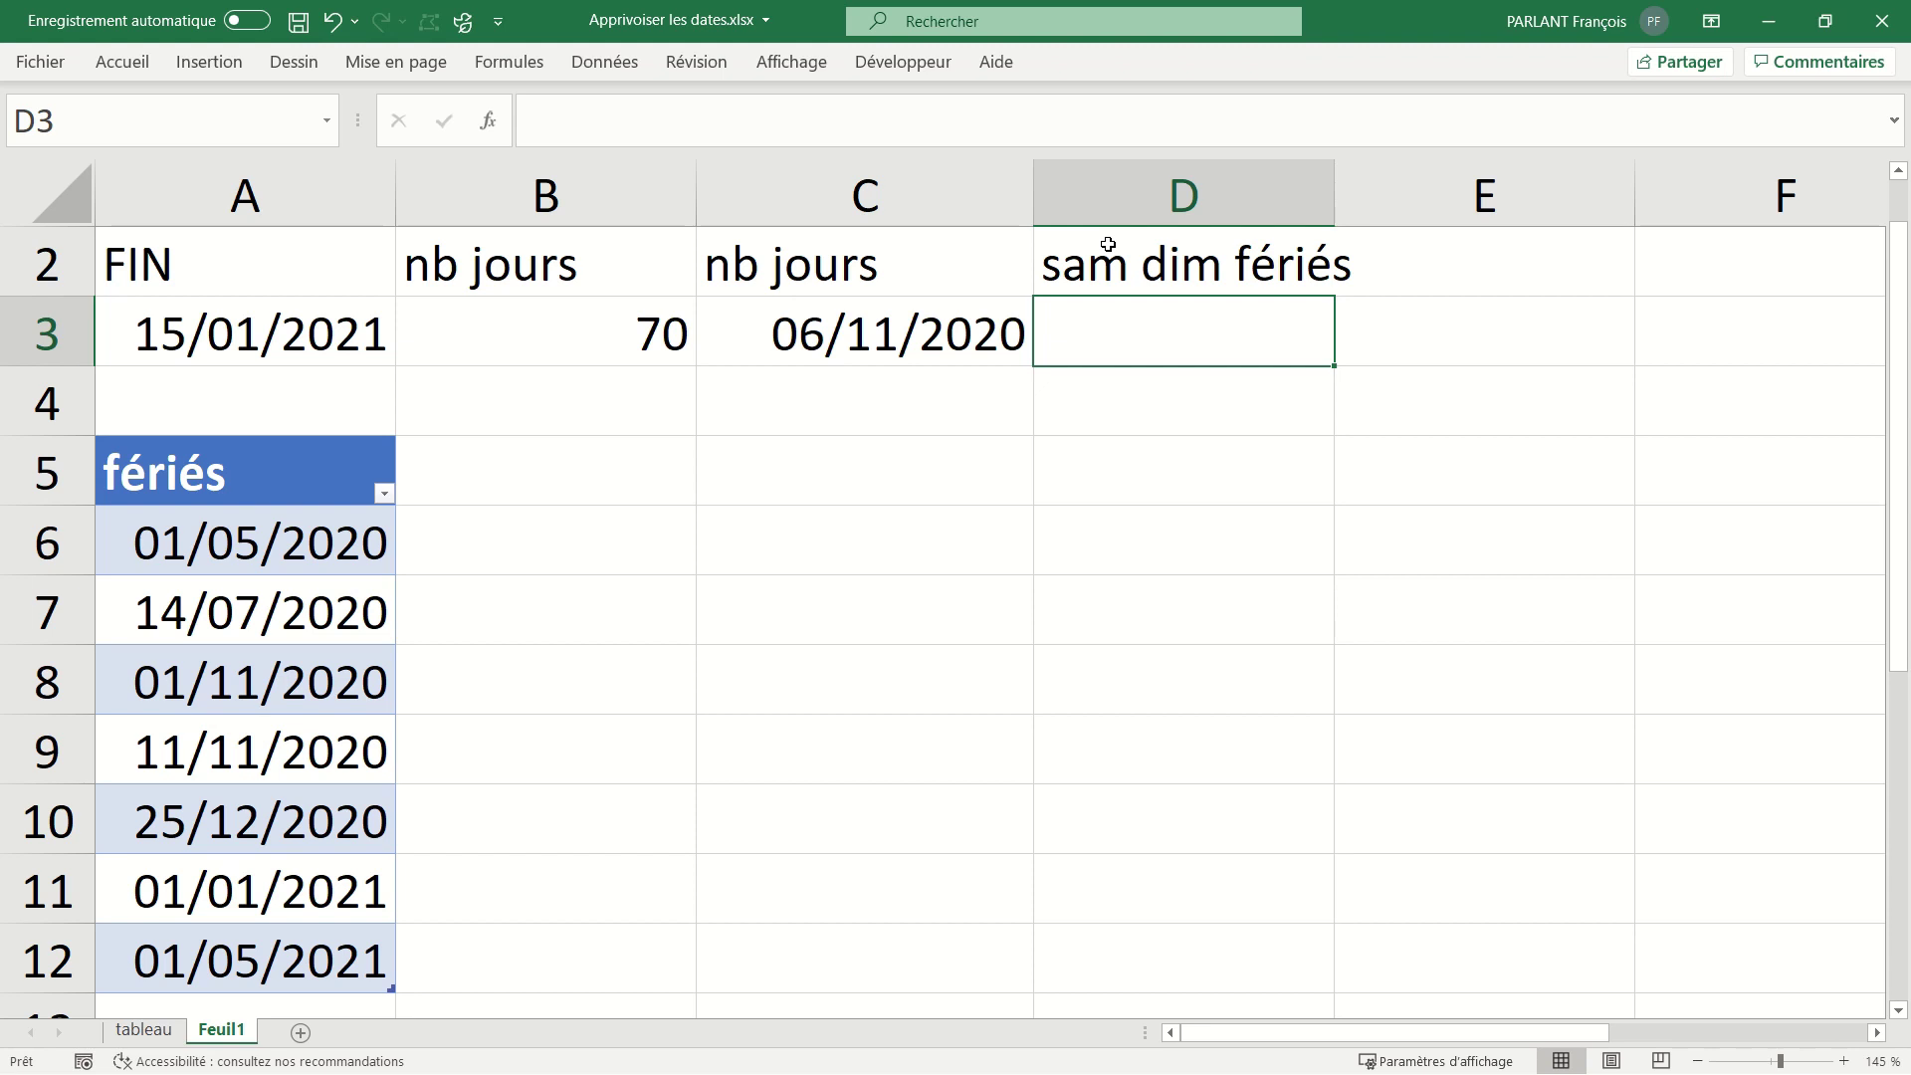
# Calculate the start date excluding weekends and holidays in cell D3 with =SERIE.JOUR.OUVRE(A3;-B3;Tableau2[fériés]).
pyautogui.write('=ser')
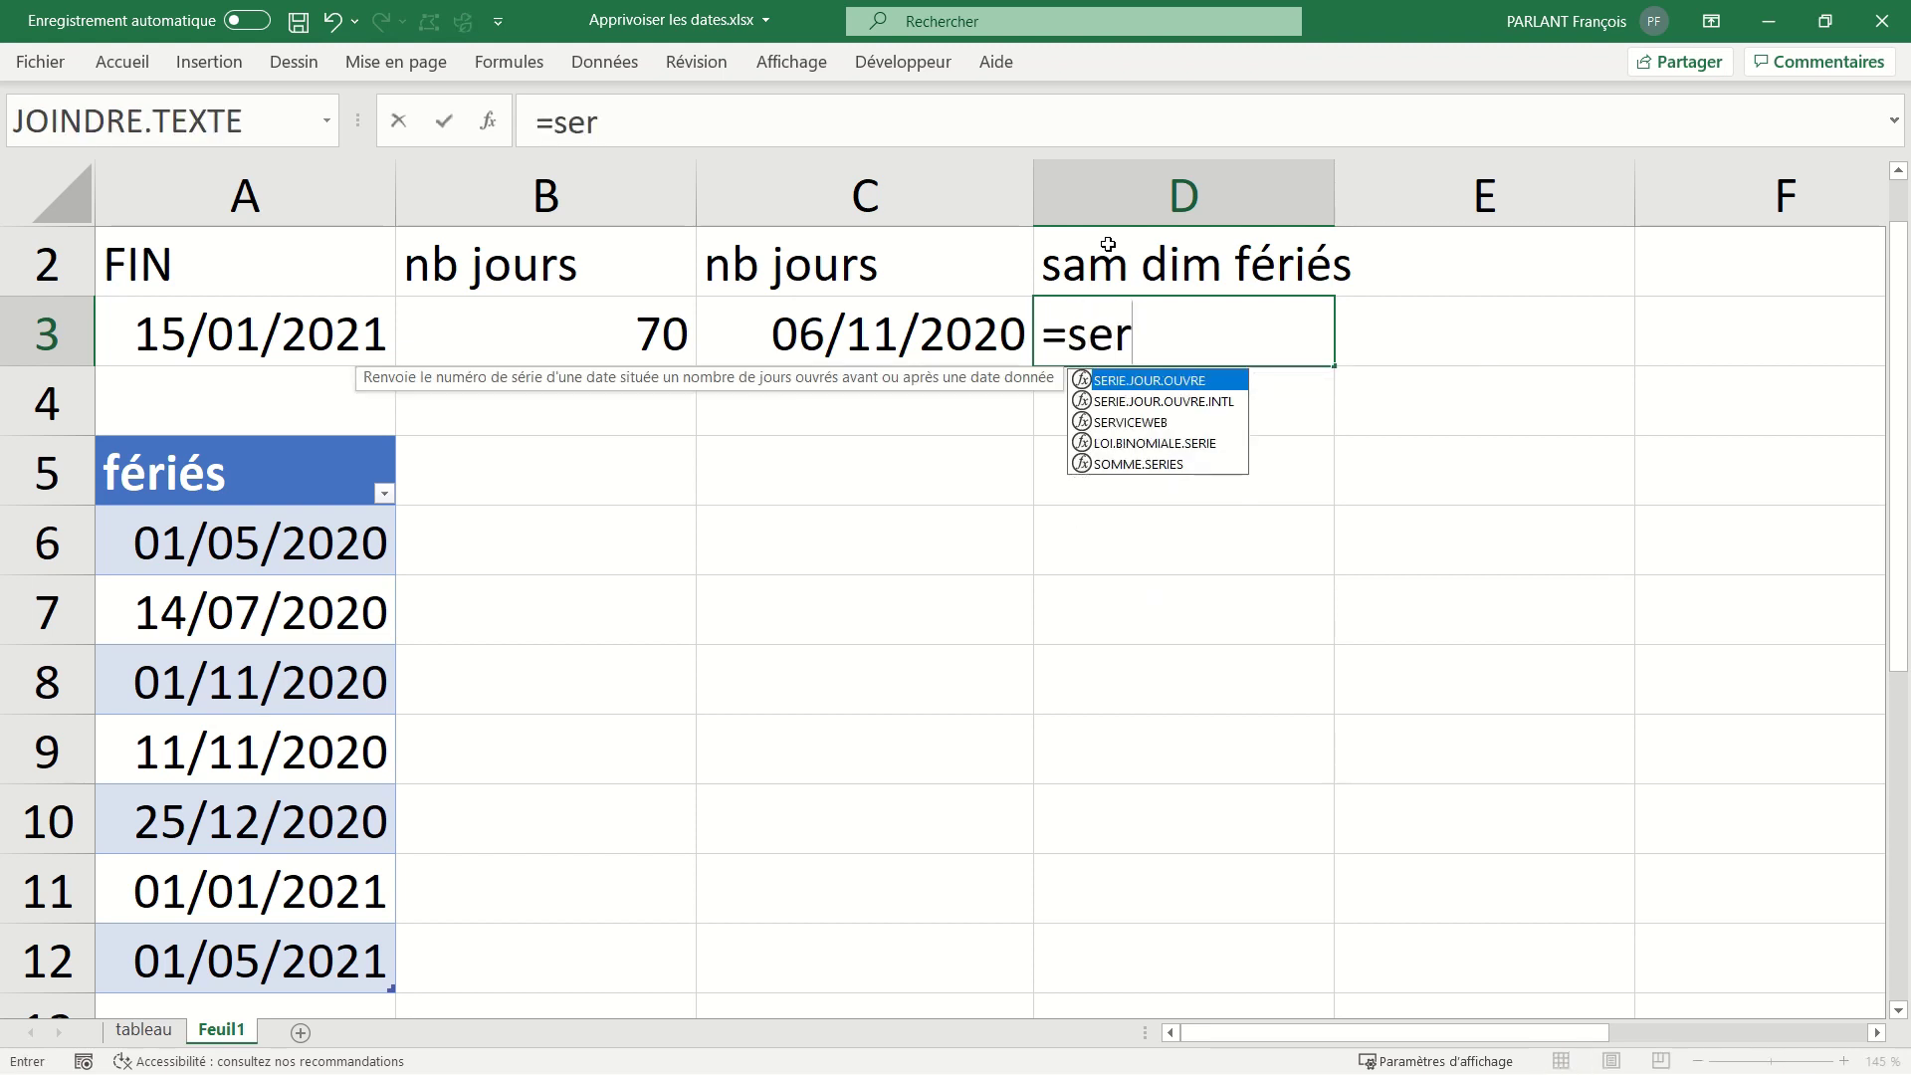
pyautogui.press('Tab')
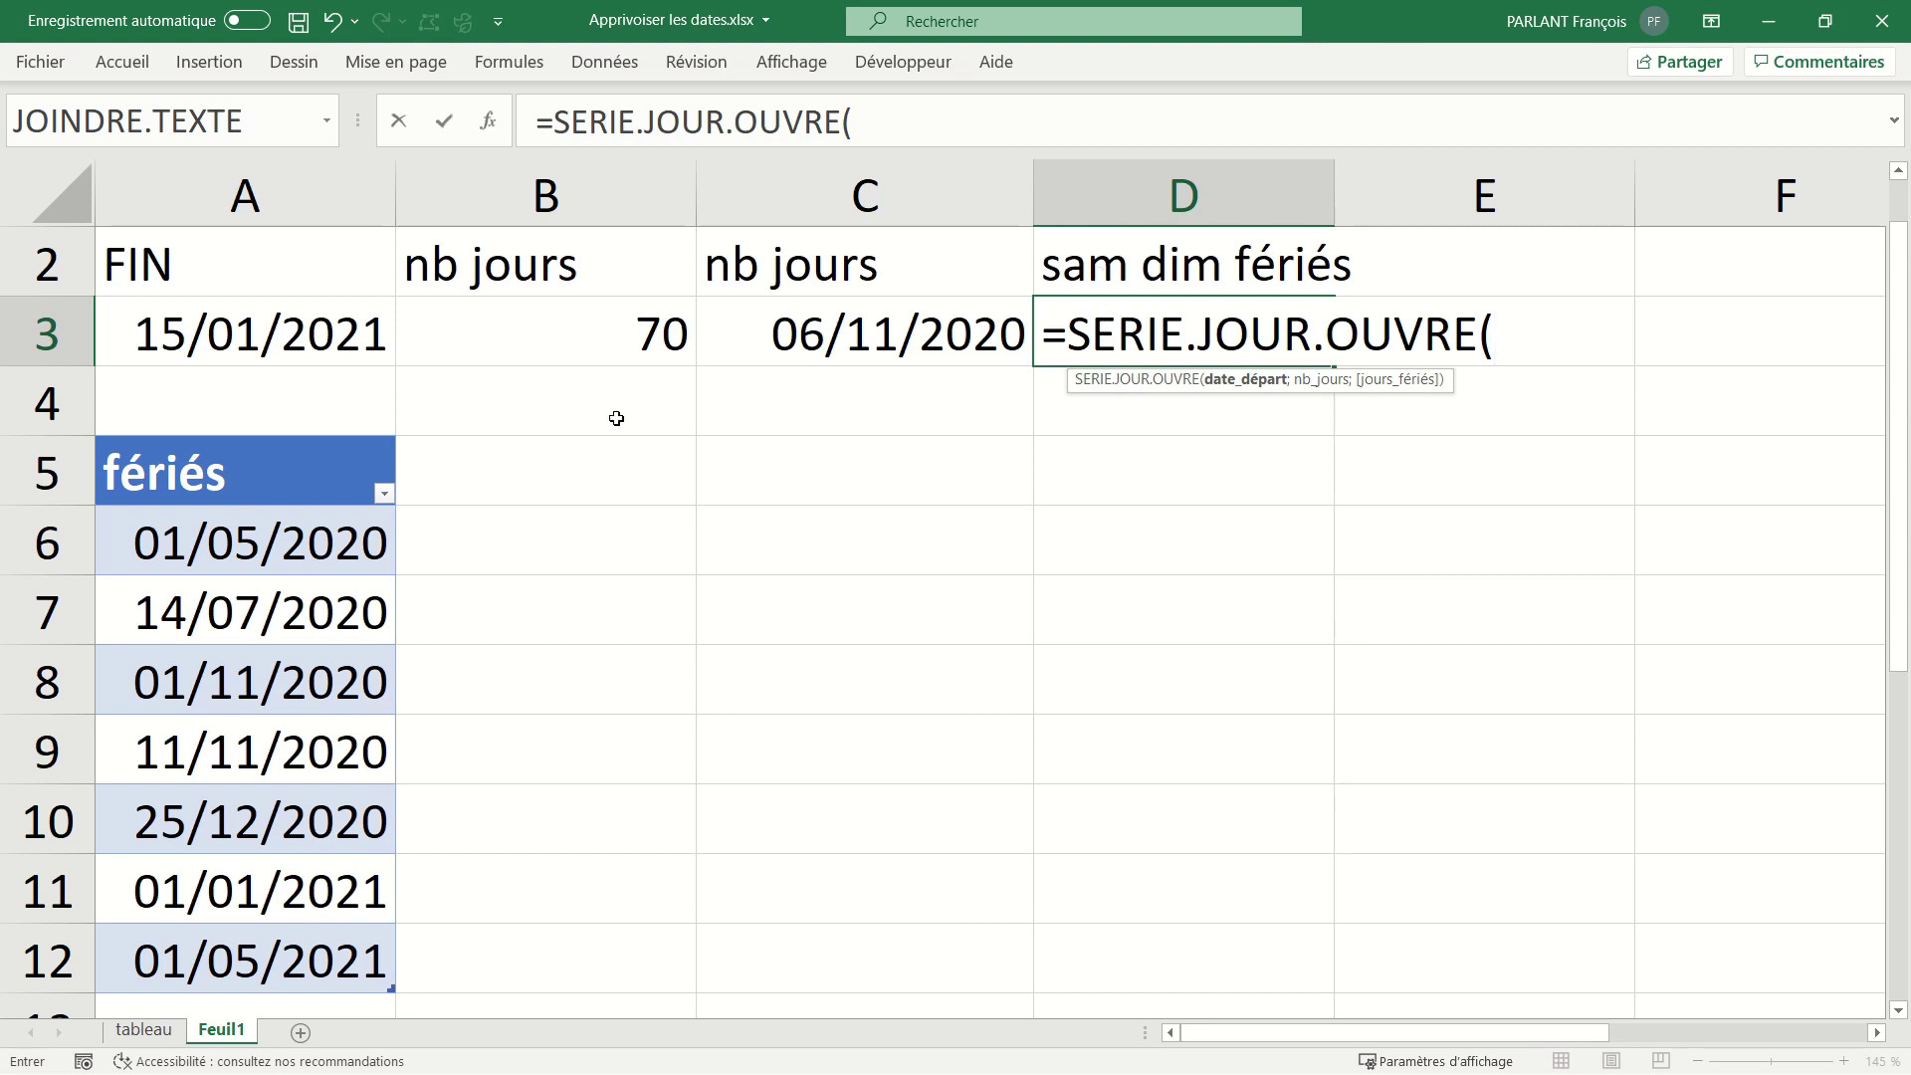
pyautogui.click(281, 343)
pyautogui.write(';')
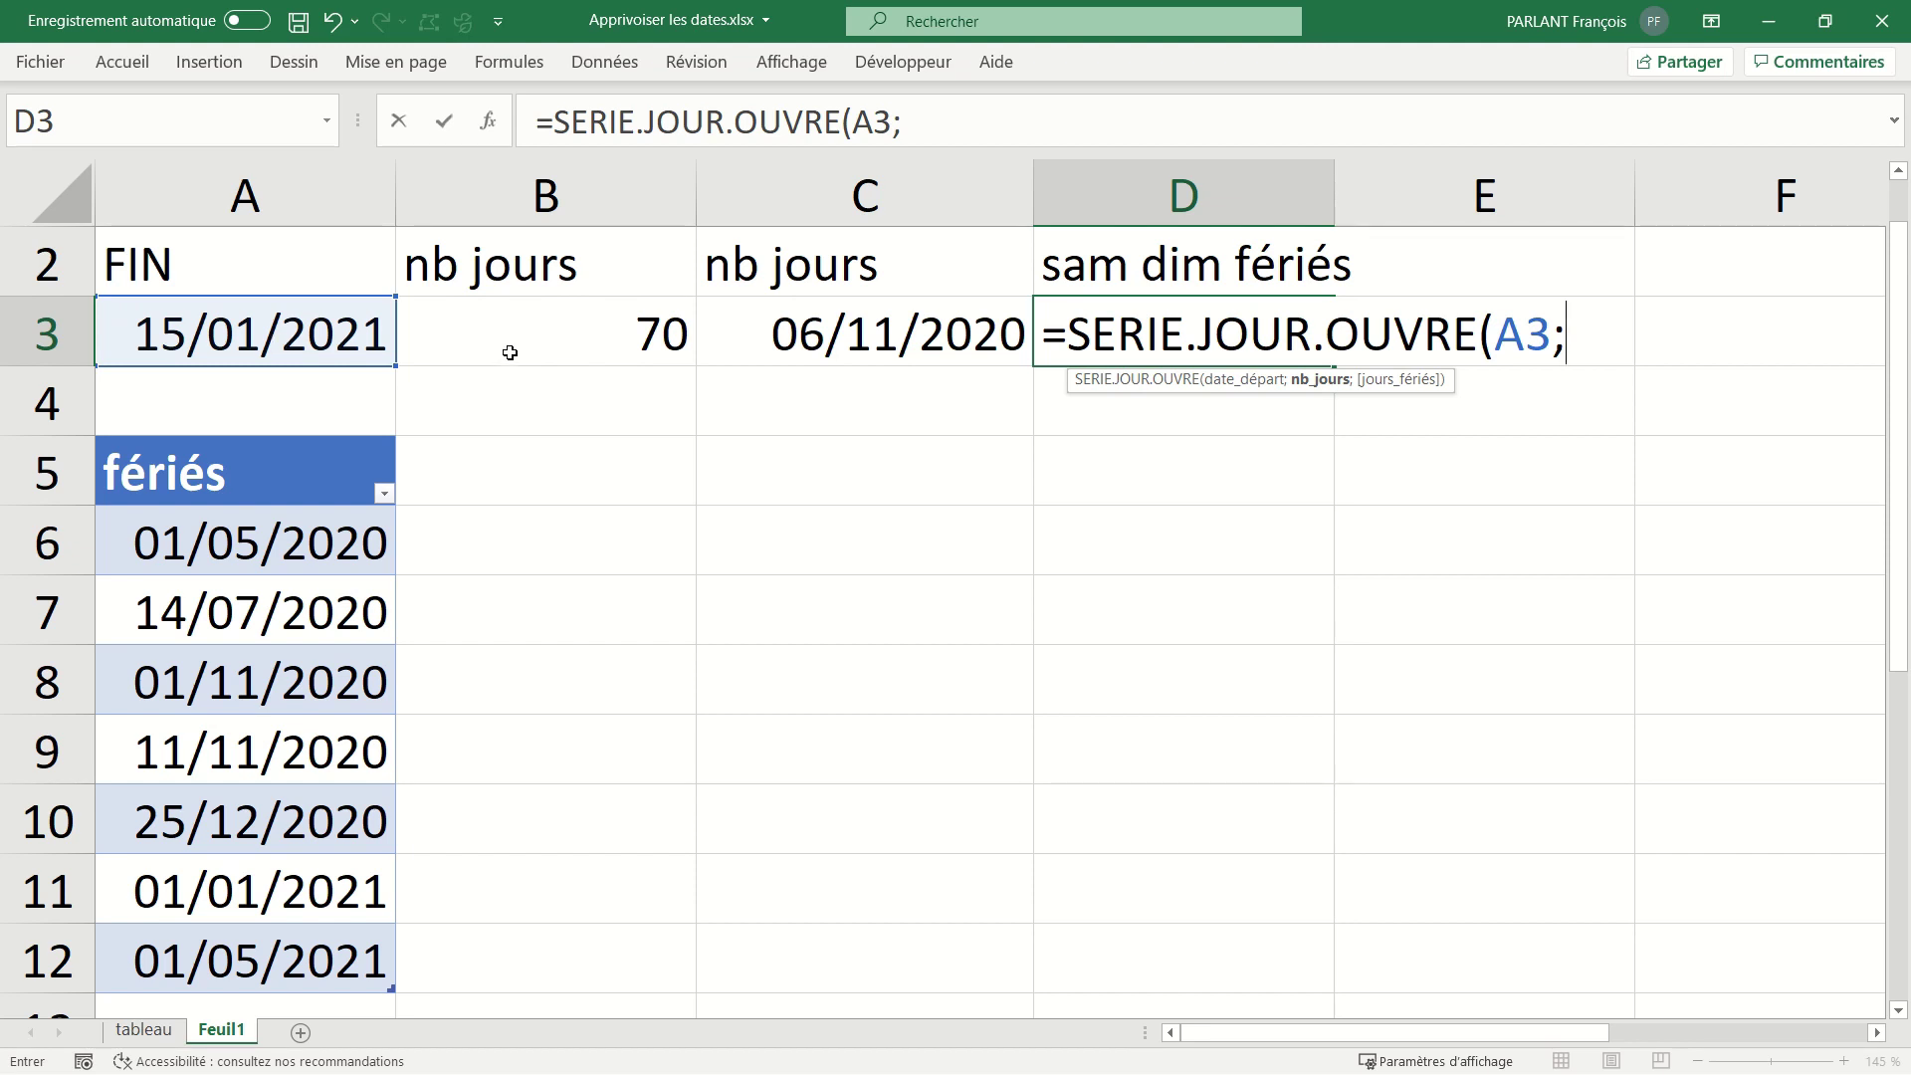
pyautogui.write('-')
pyautogui.click(563, 339)
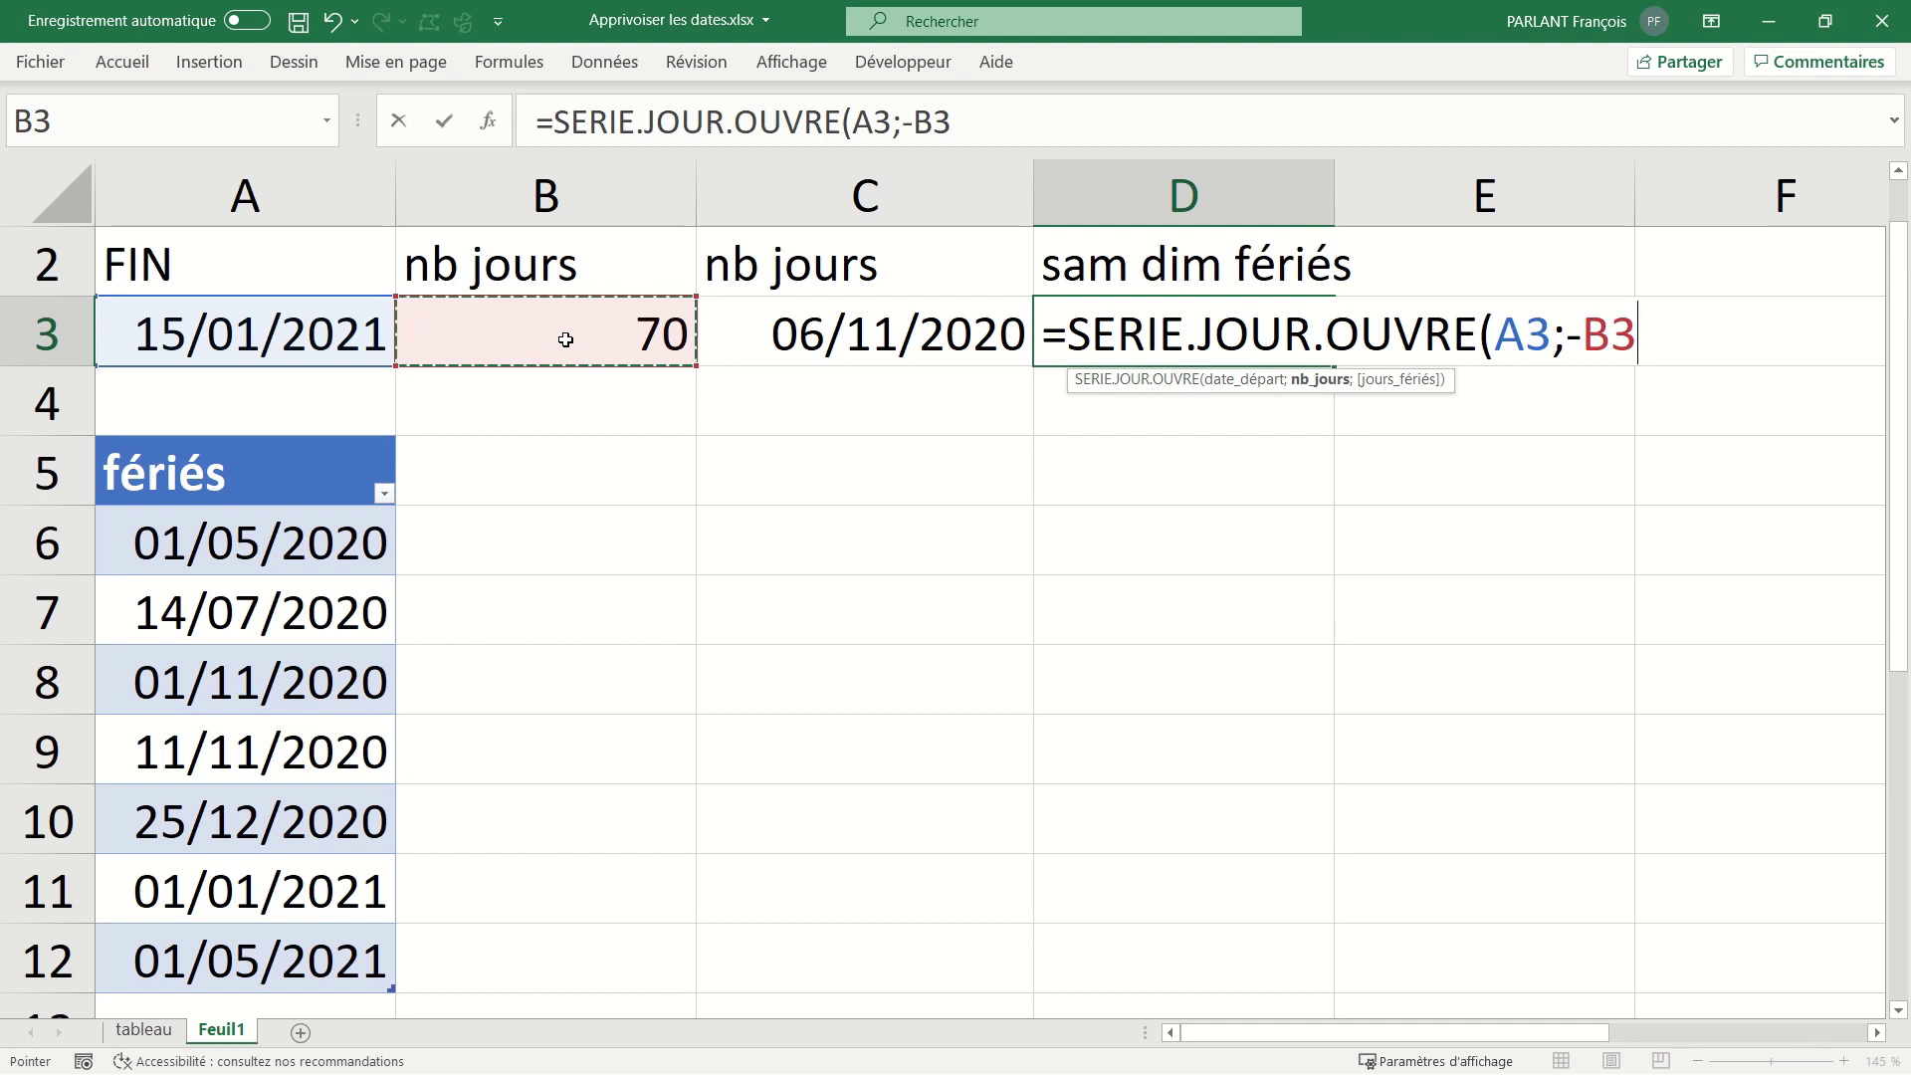
pyautogui.write(';')
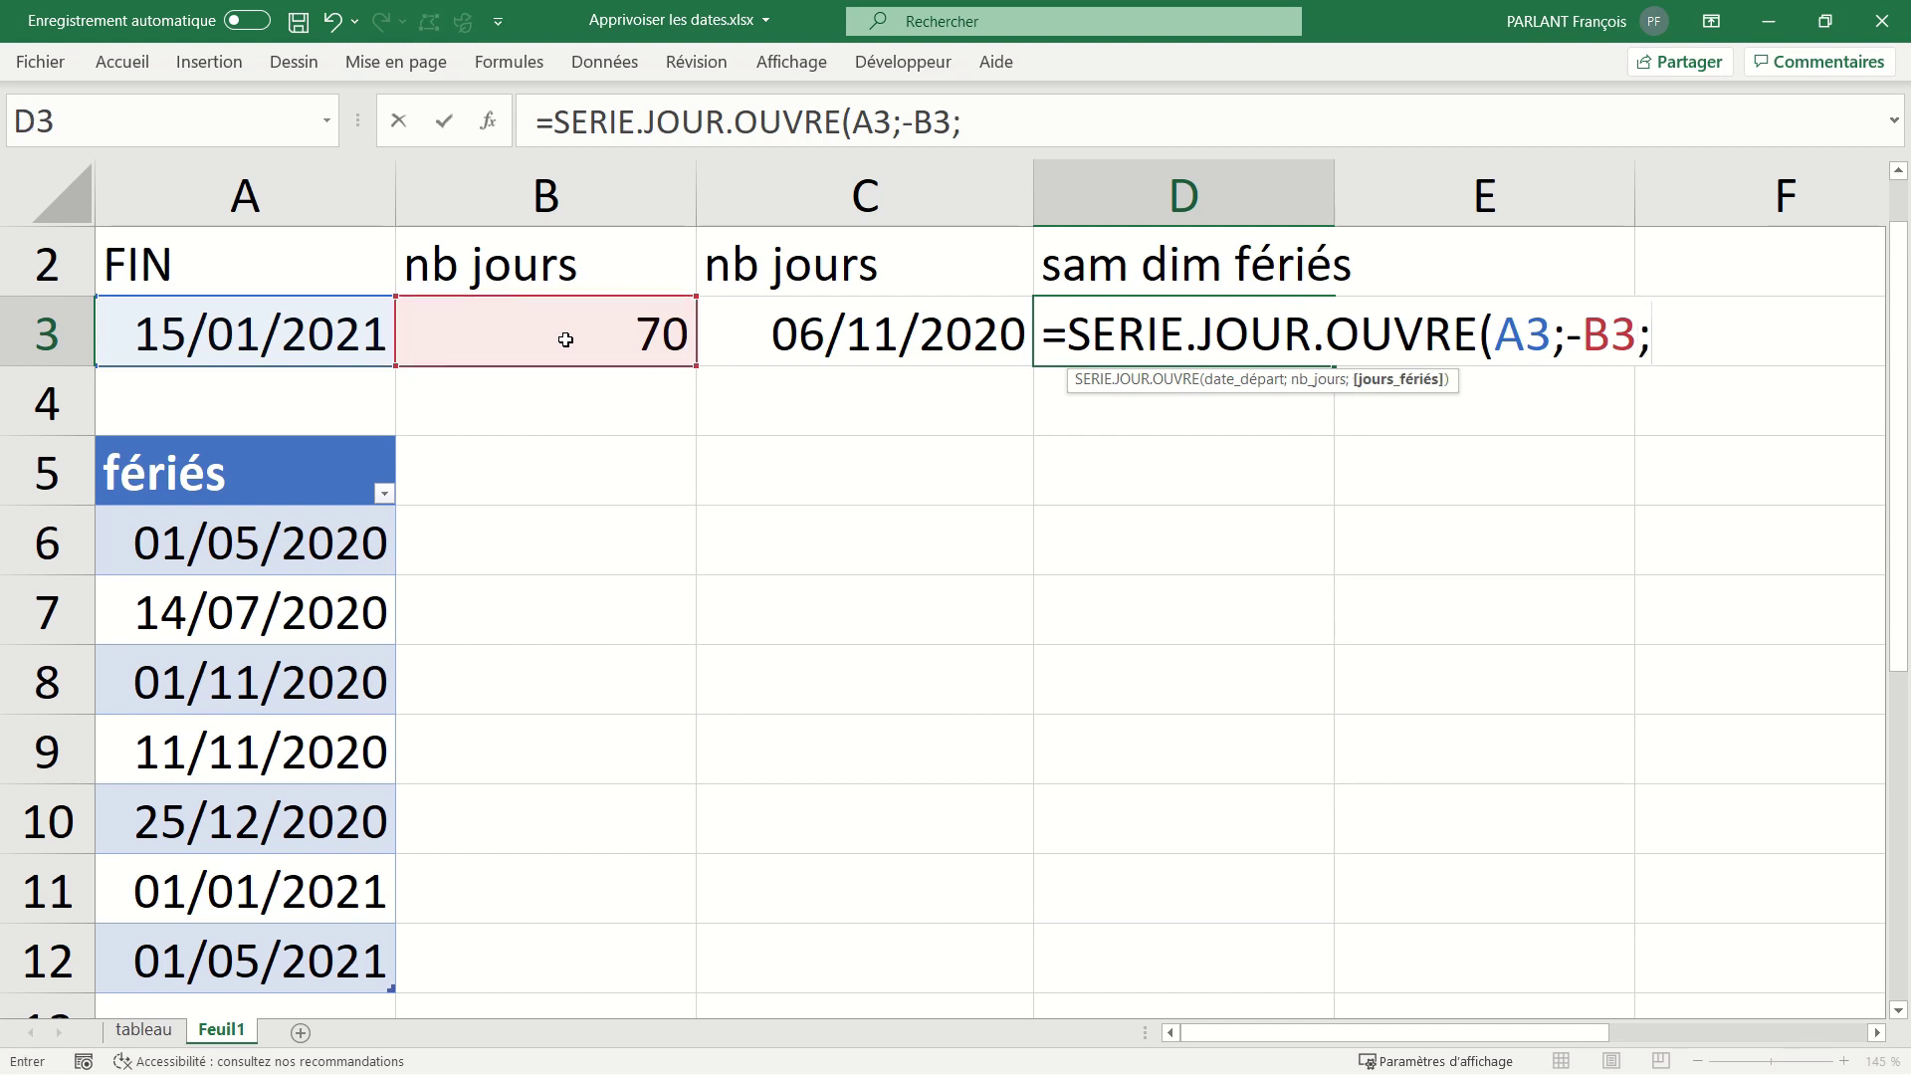
pyautogui.click(240, 439)
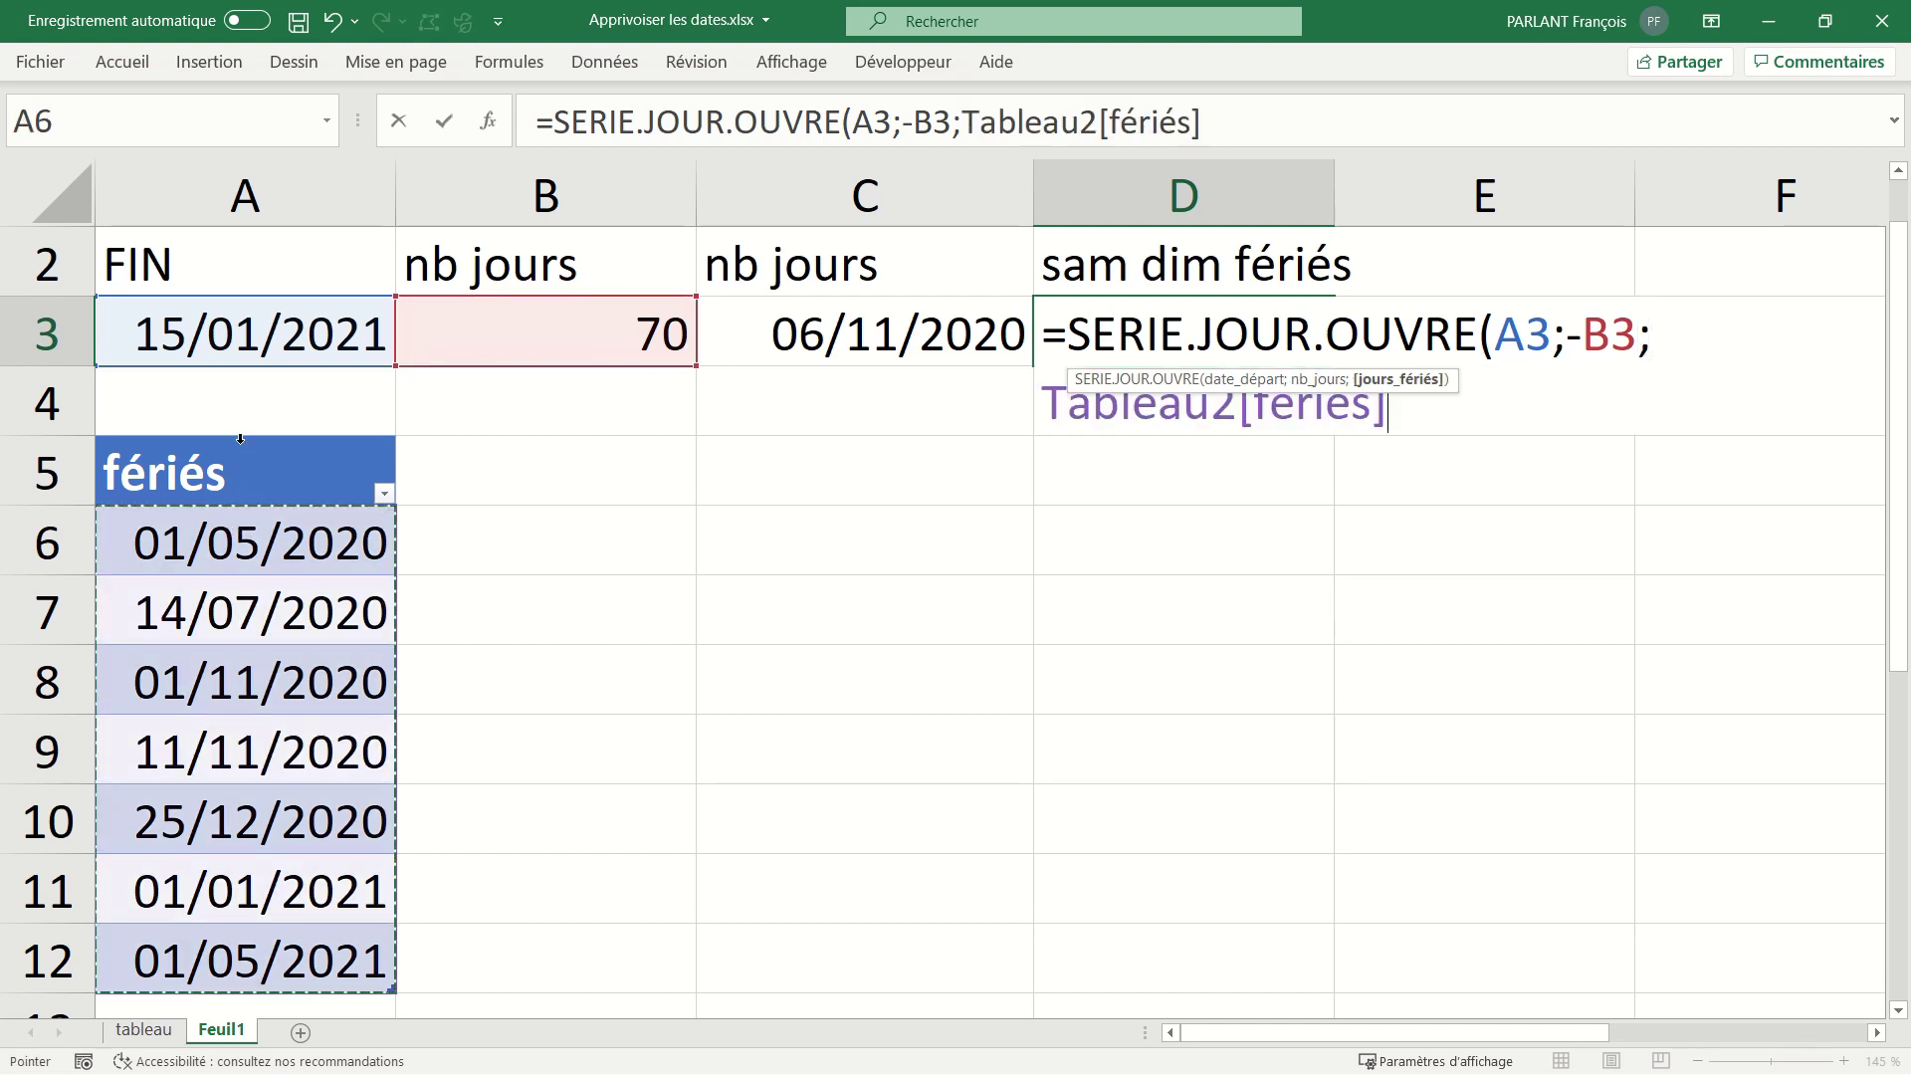
pyautogui.press('Return')
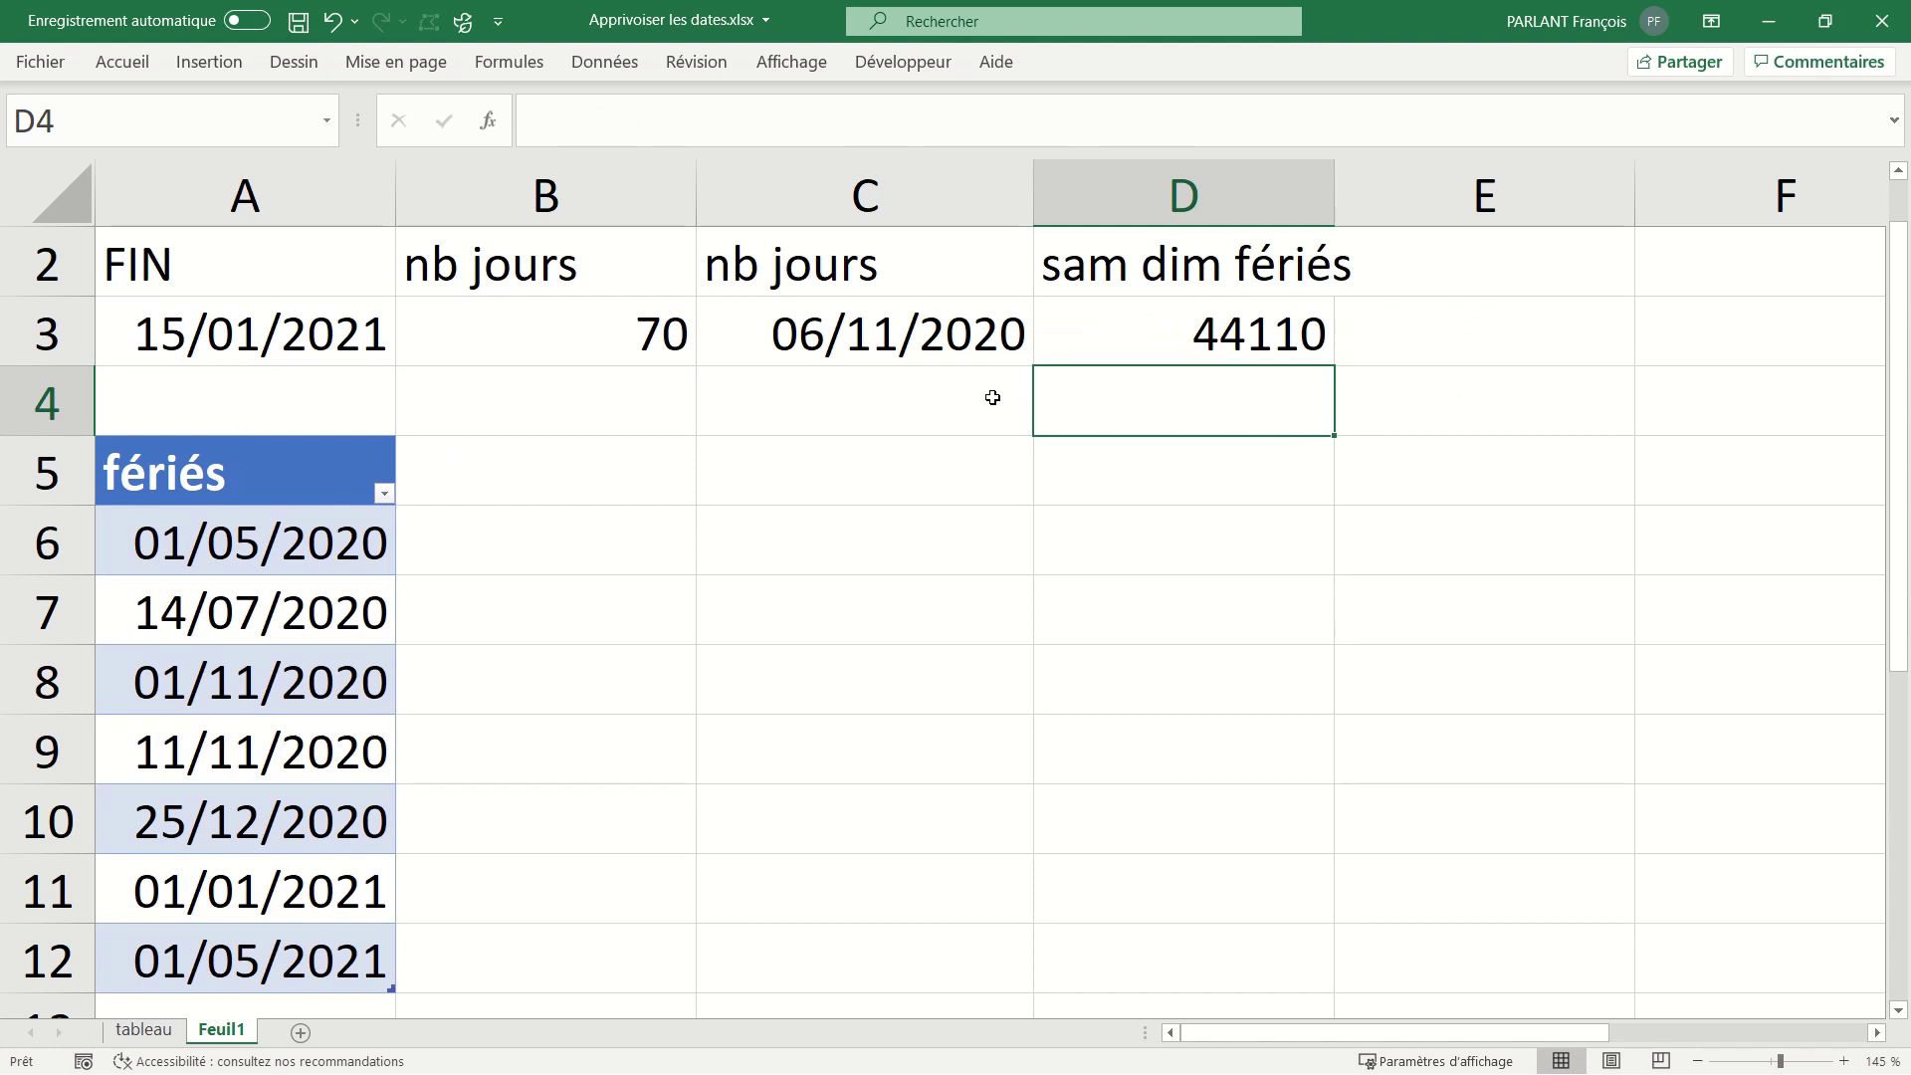
# Format the result in cell D3 as a short date (Date courte).
pyautogui.click(1145, 338)
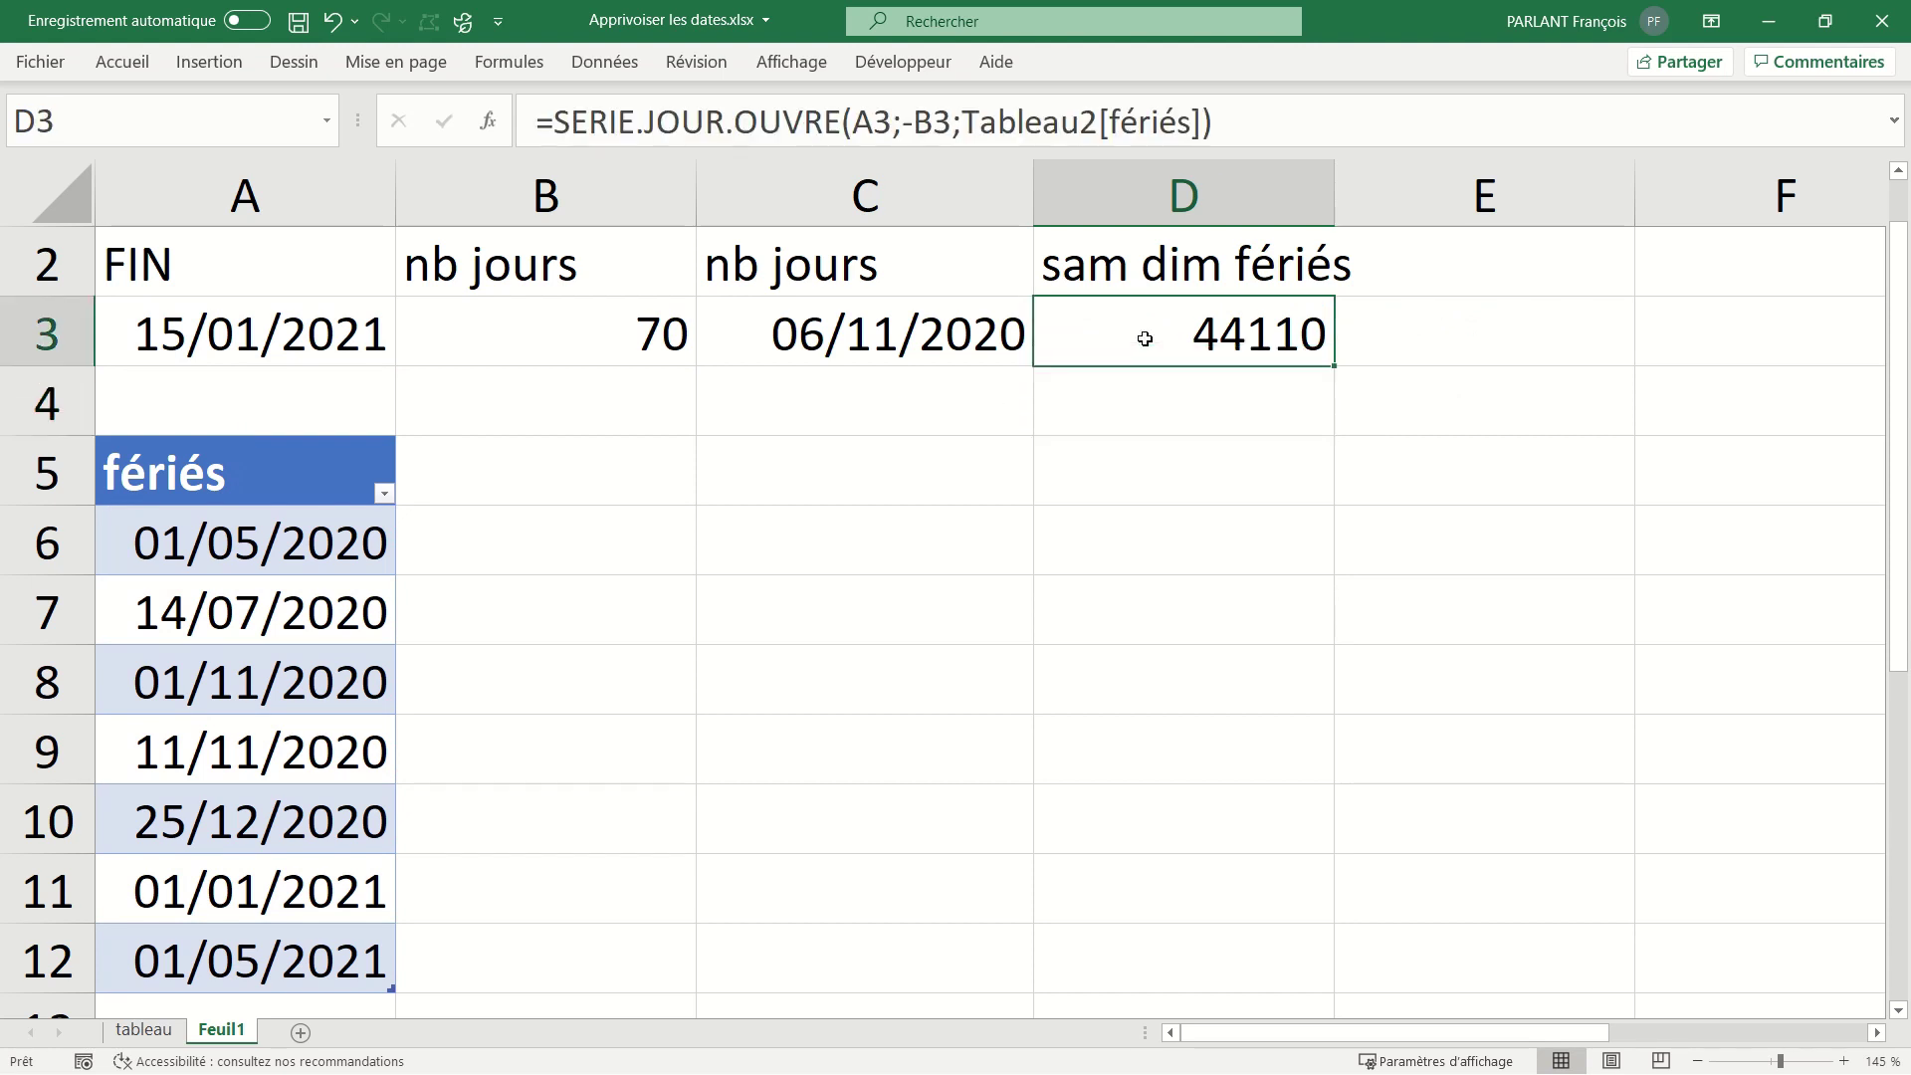
pyautogui.click(121, 63)
pyautogui.click(1032, 113)
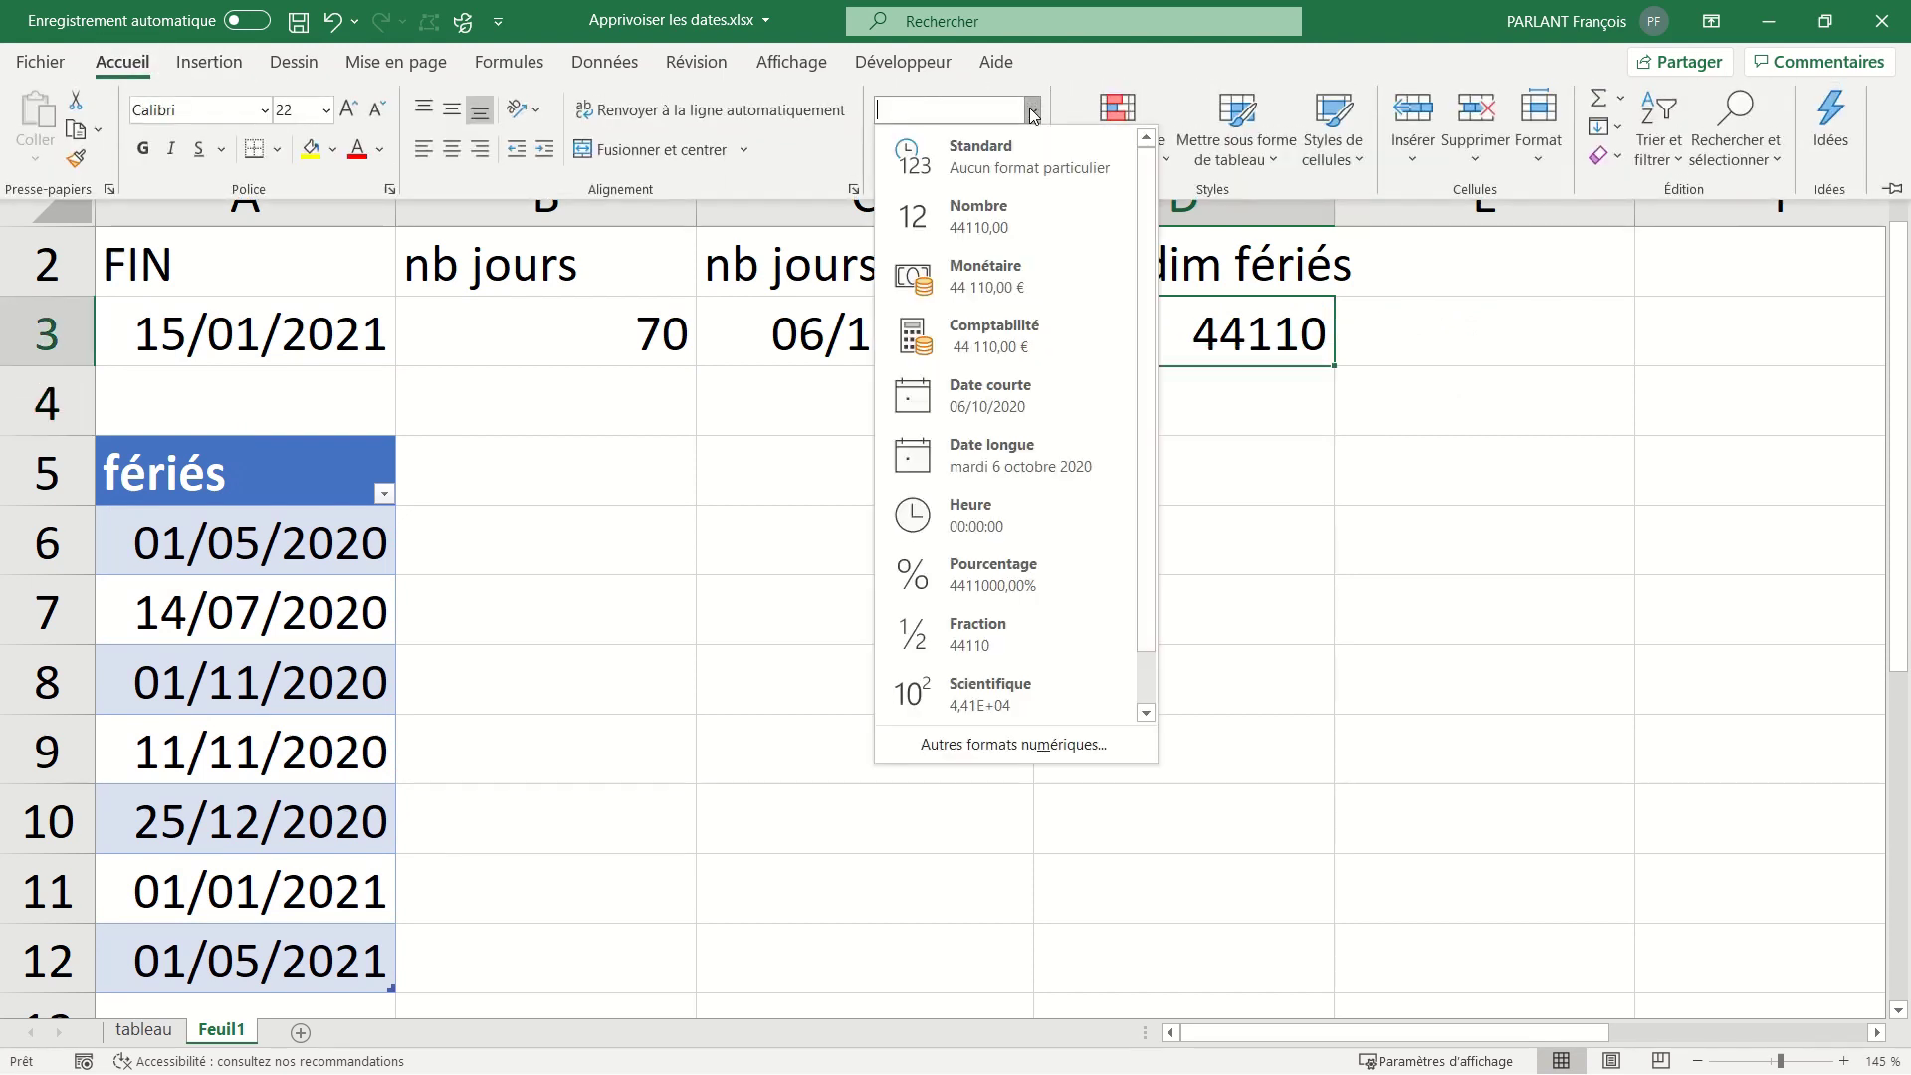
pyautogui.click(992, 389)
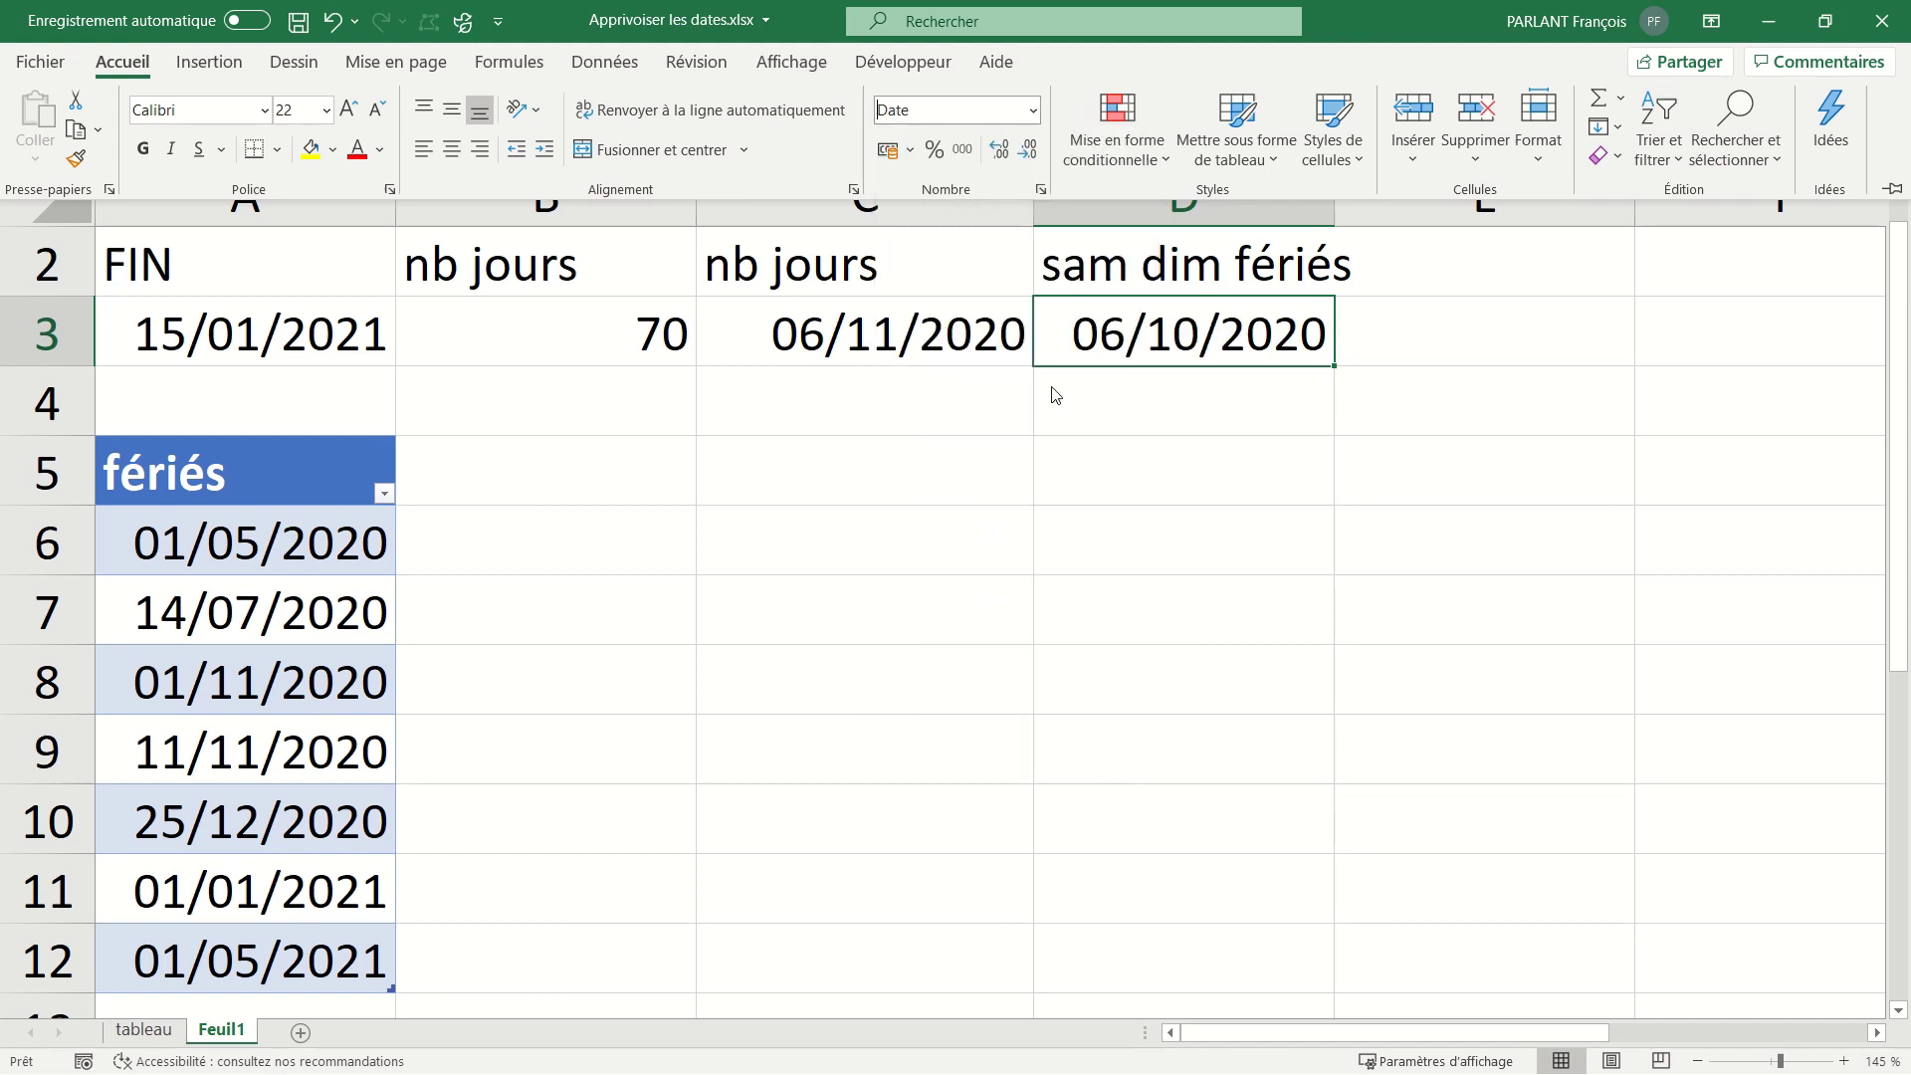
pyautogui.click(1256, 313)
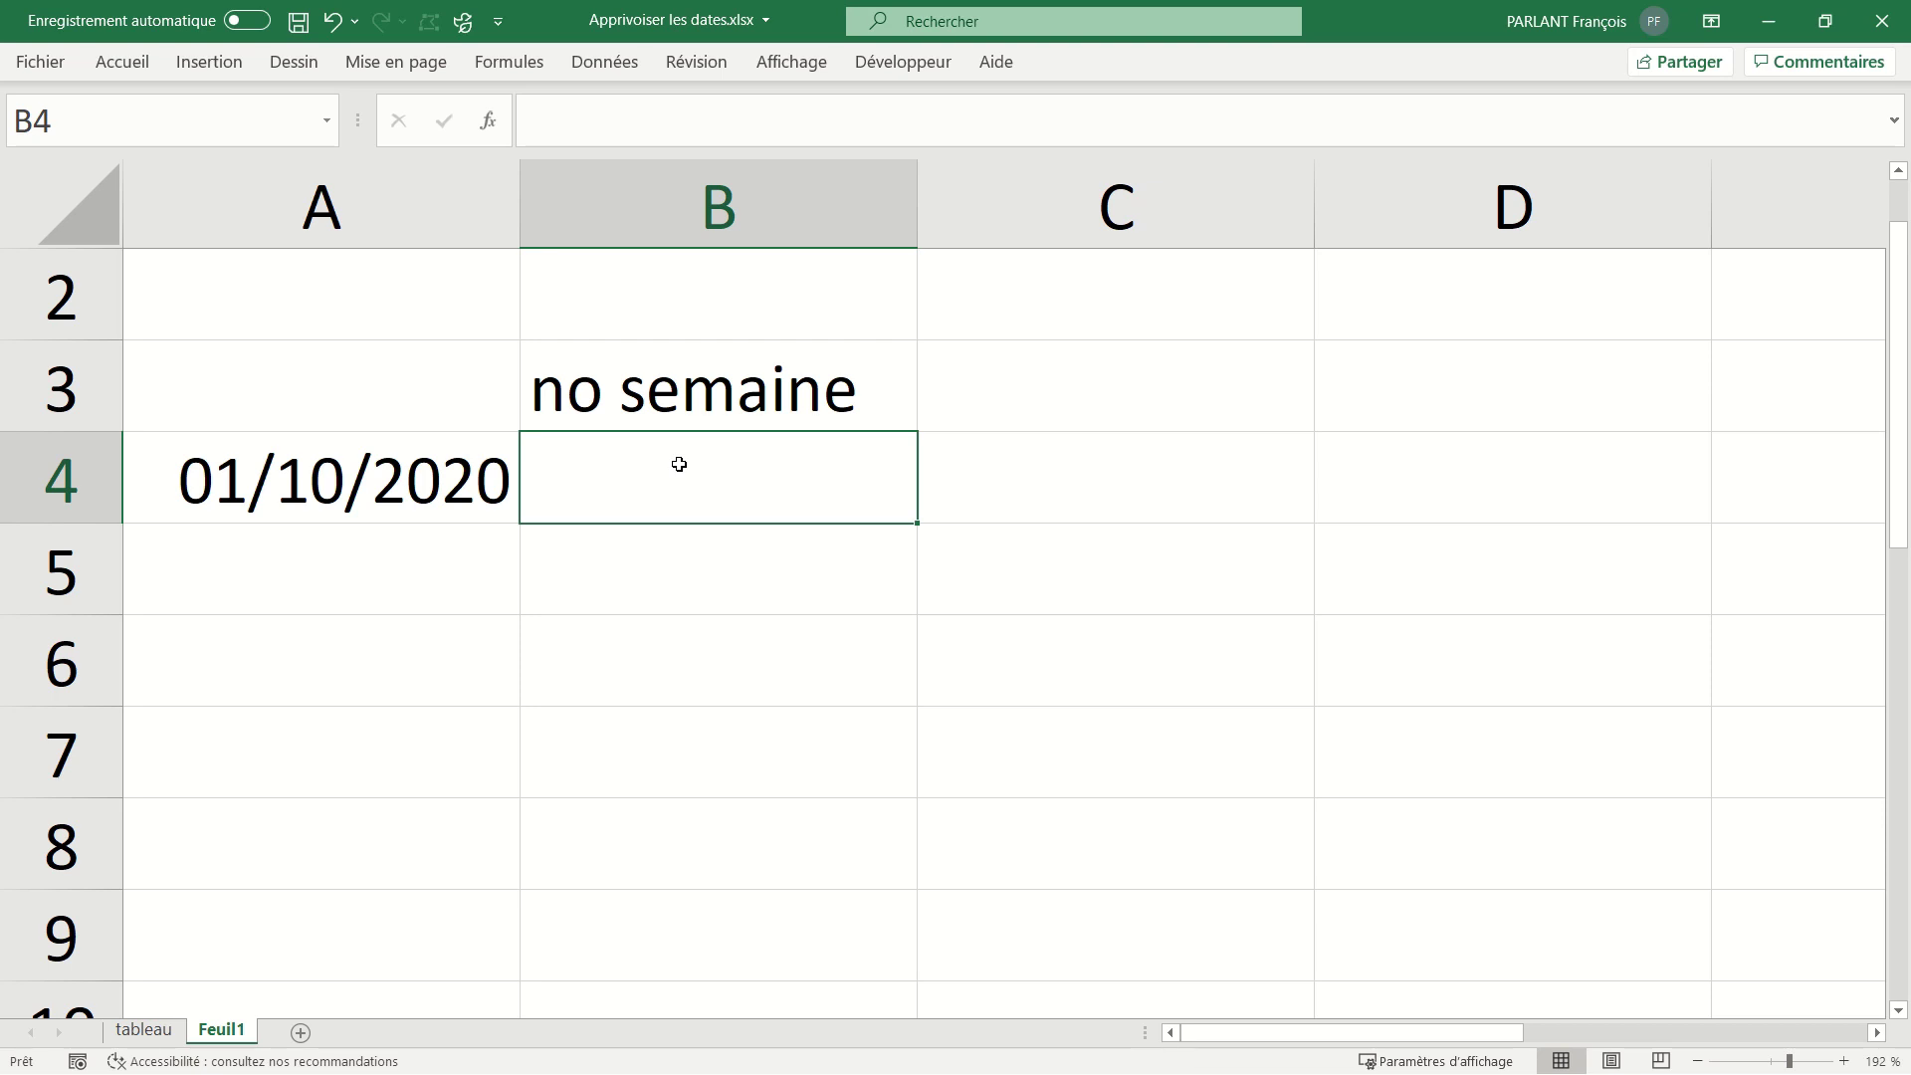
# Calculate the week number of the date in A4 in cell B4 with =NO.SEMAINE(A4).
pyautogui.write('=no')
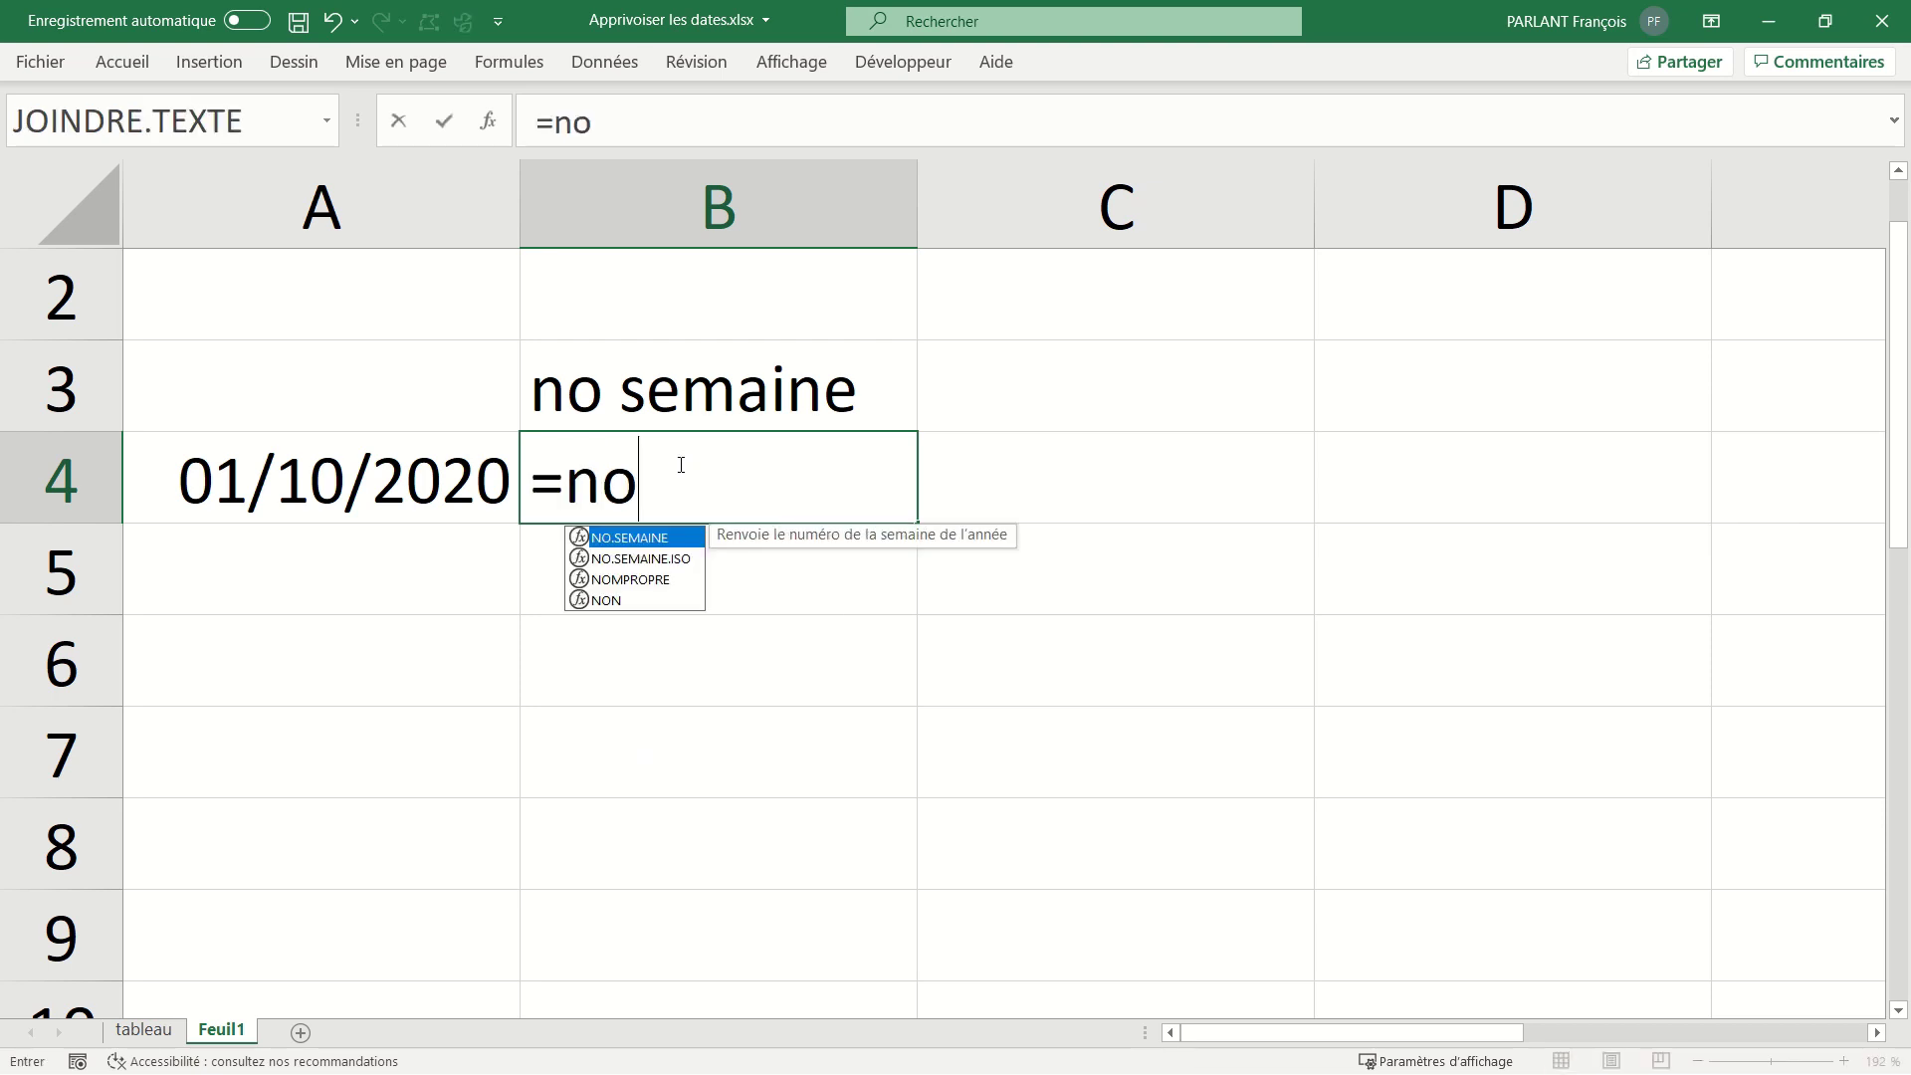
pyautogui.press('Tab')
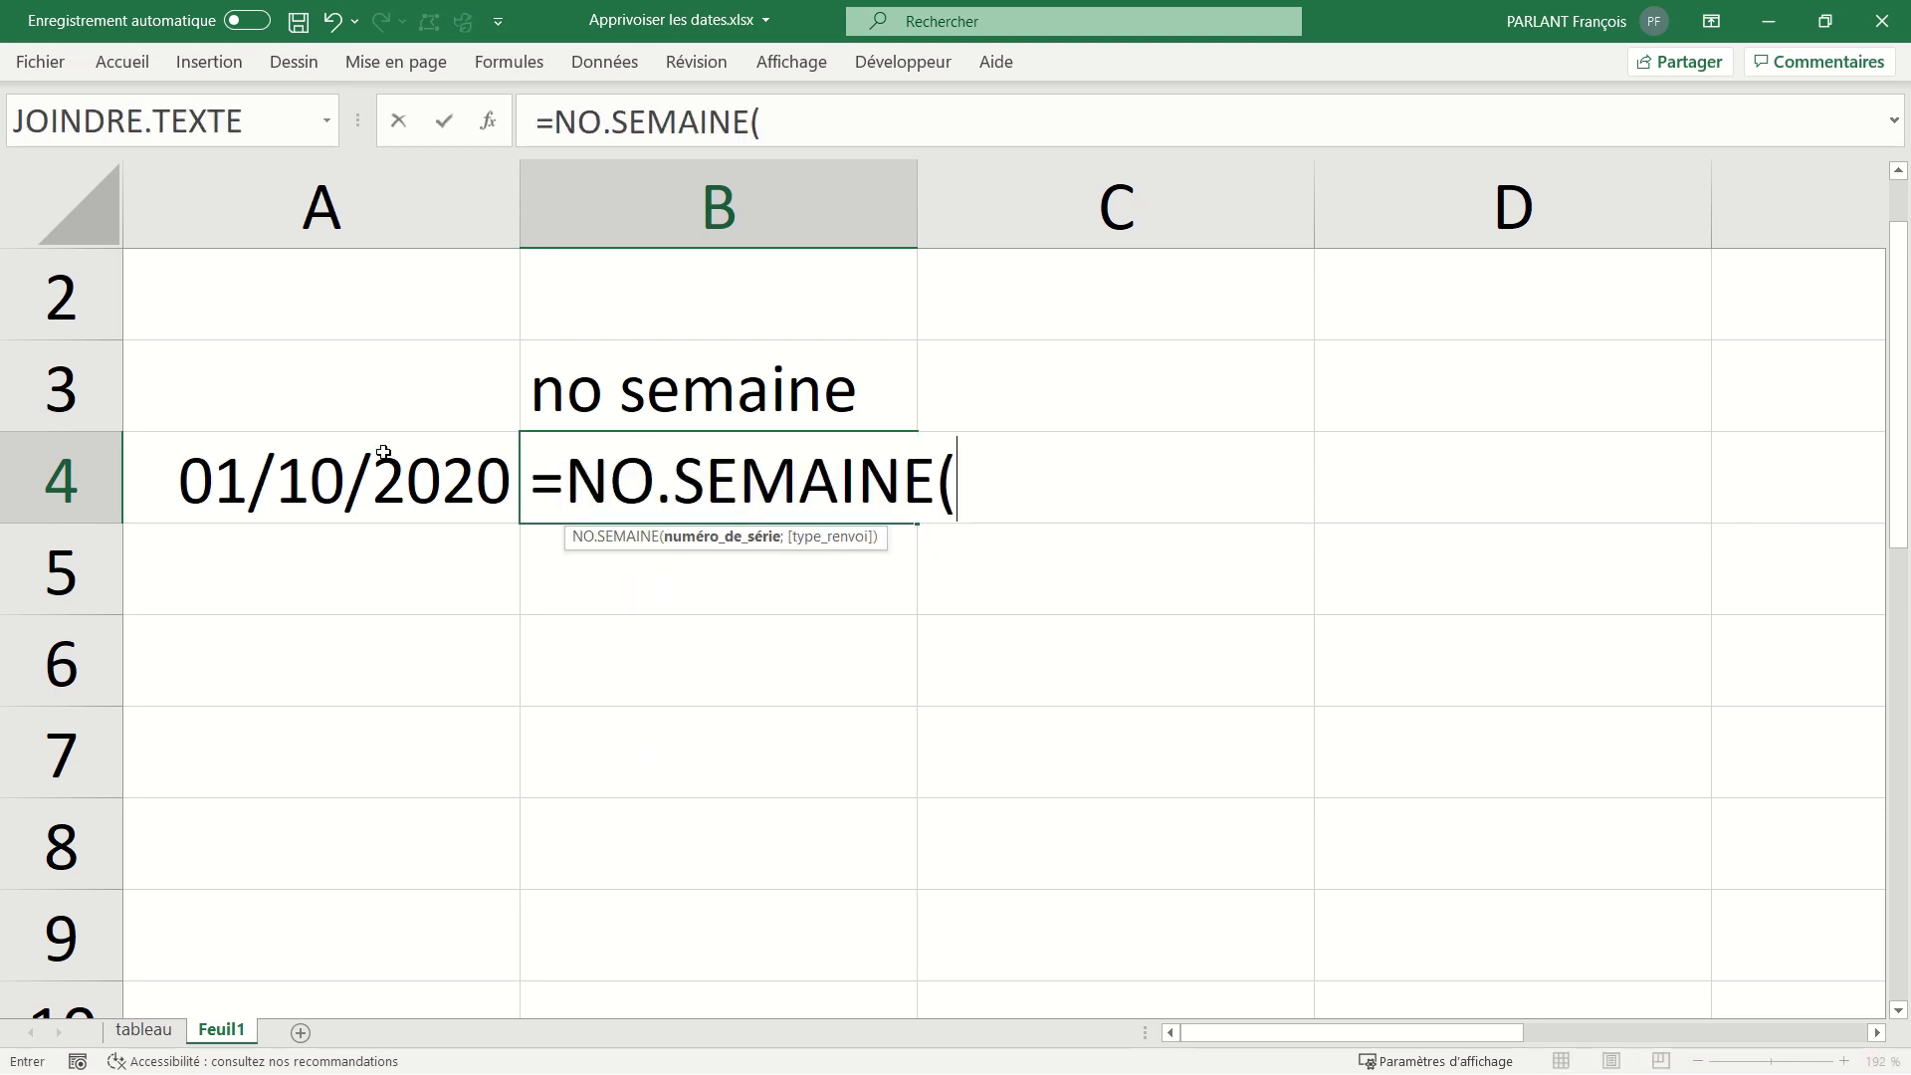
pyautogui.click(356, 469)
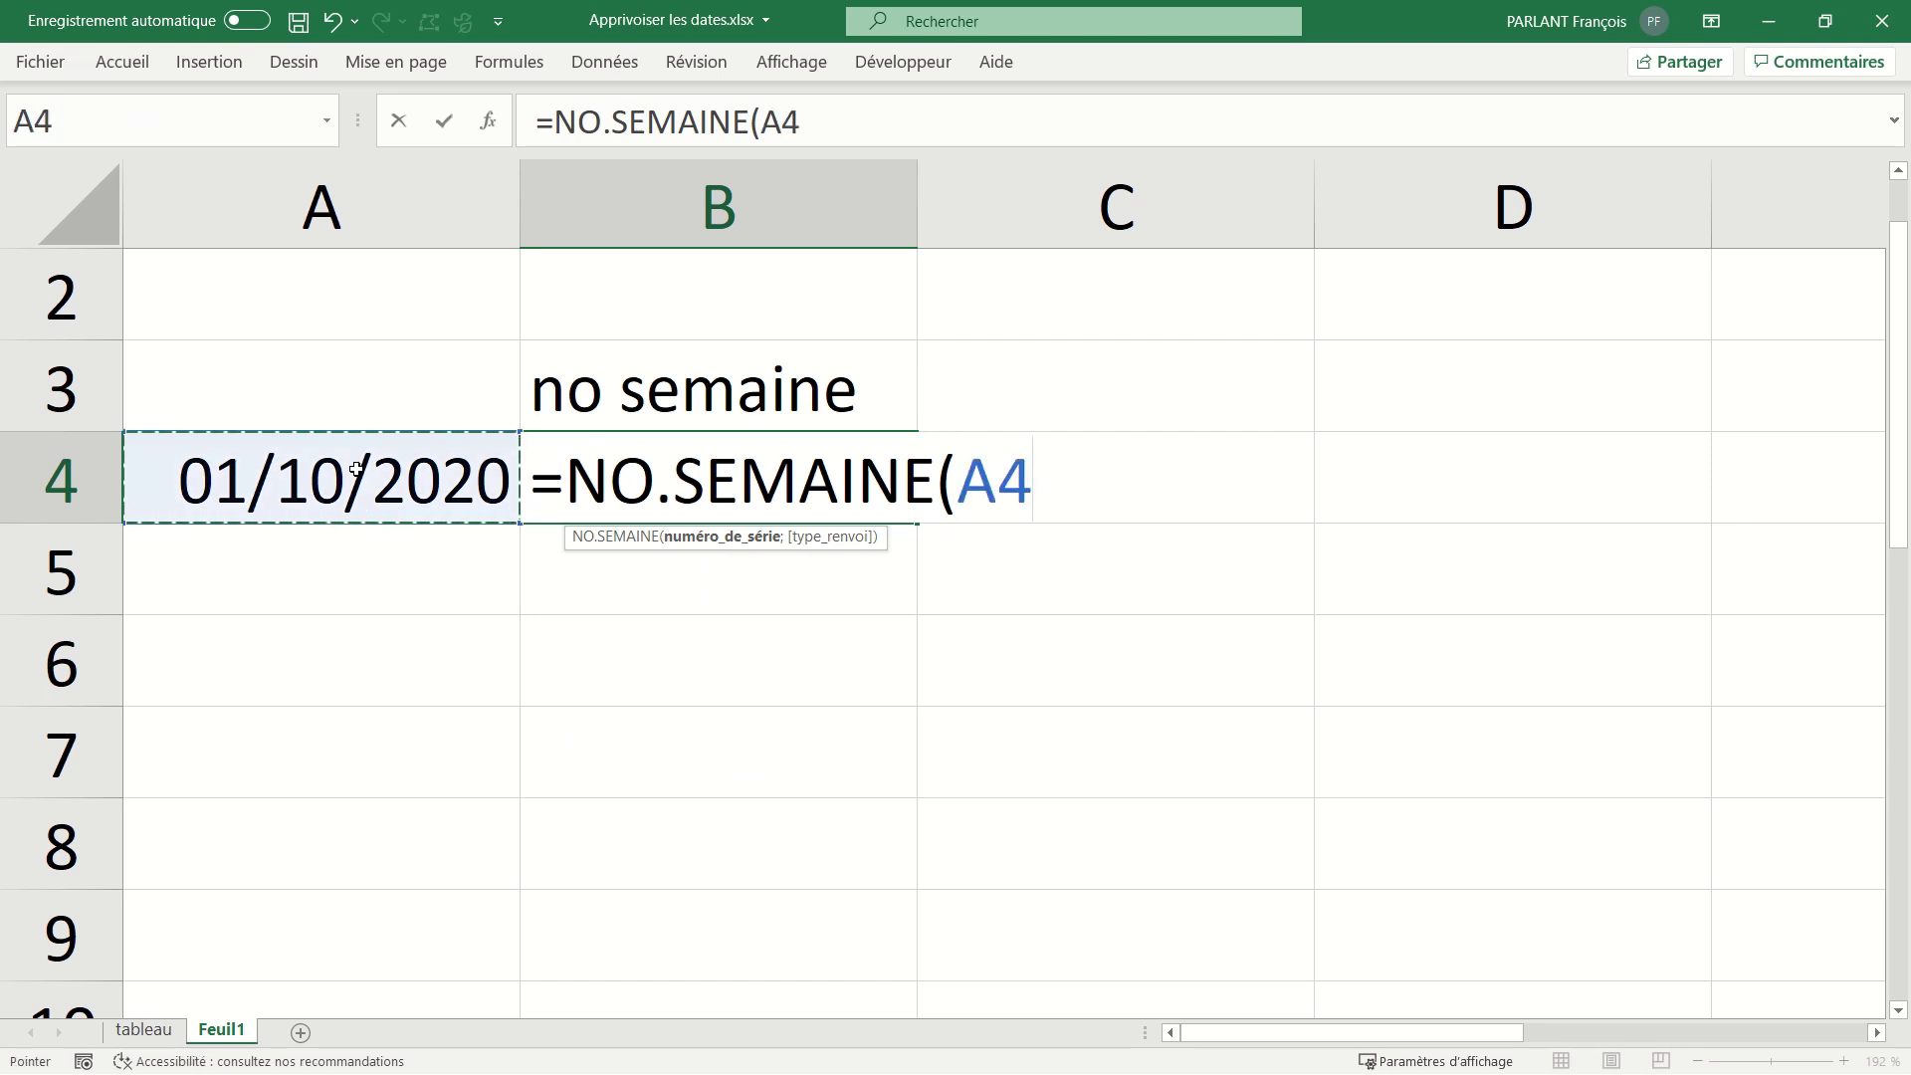
pyautogui.press('Return')
pyautogui.click(698, 475)
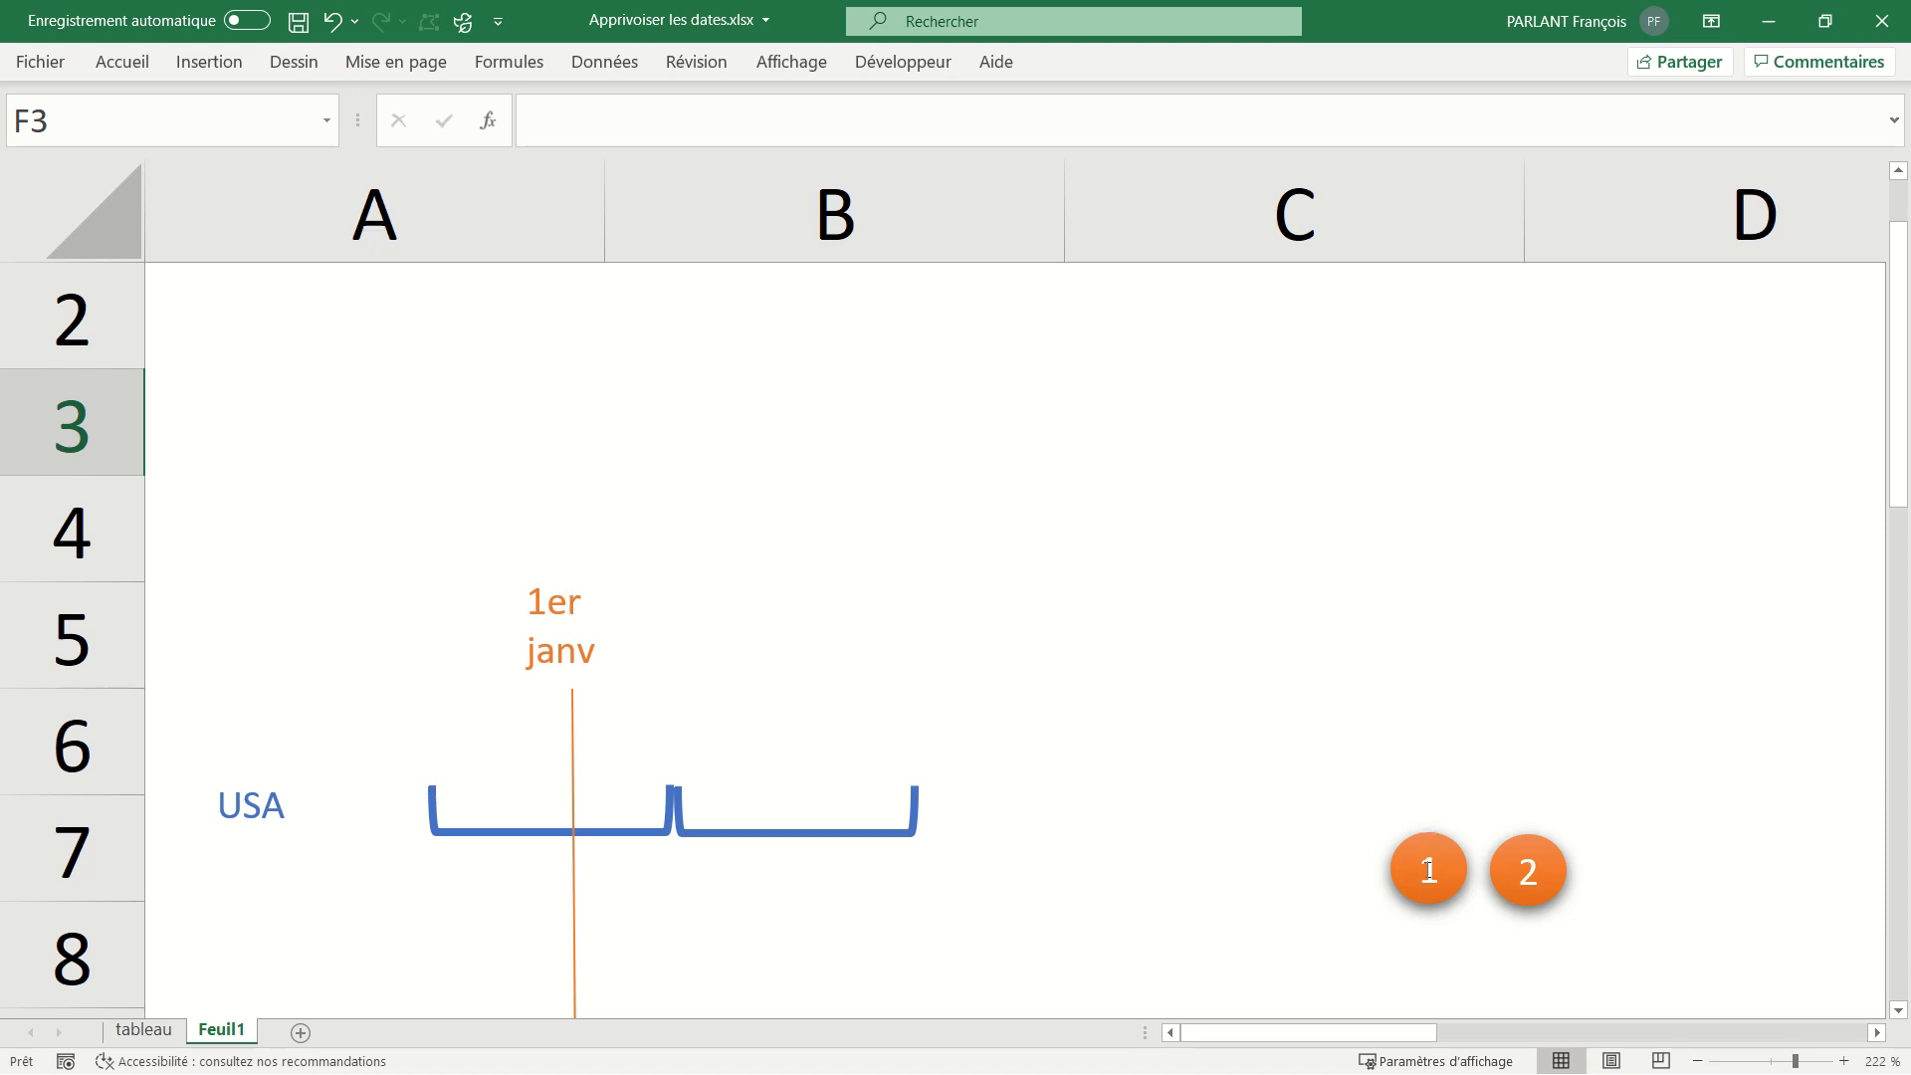
# Place circles 1 and 2 on the first and second USA week brackets, and copy circle 1 below the second Europe bracket.
pyautogui.moveTo(1405, 846); pyautogui.dragTo(489, 762)
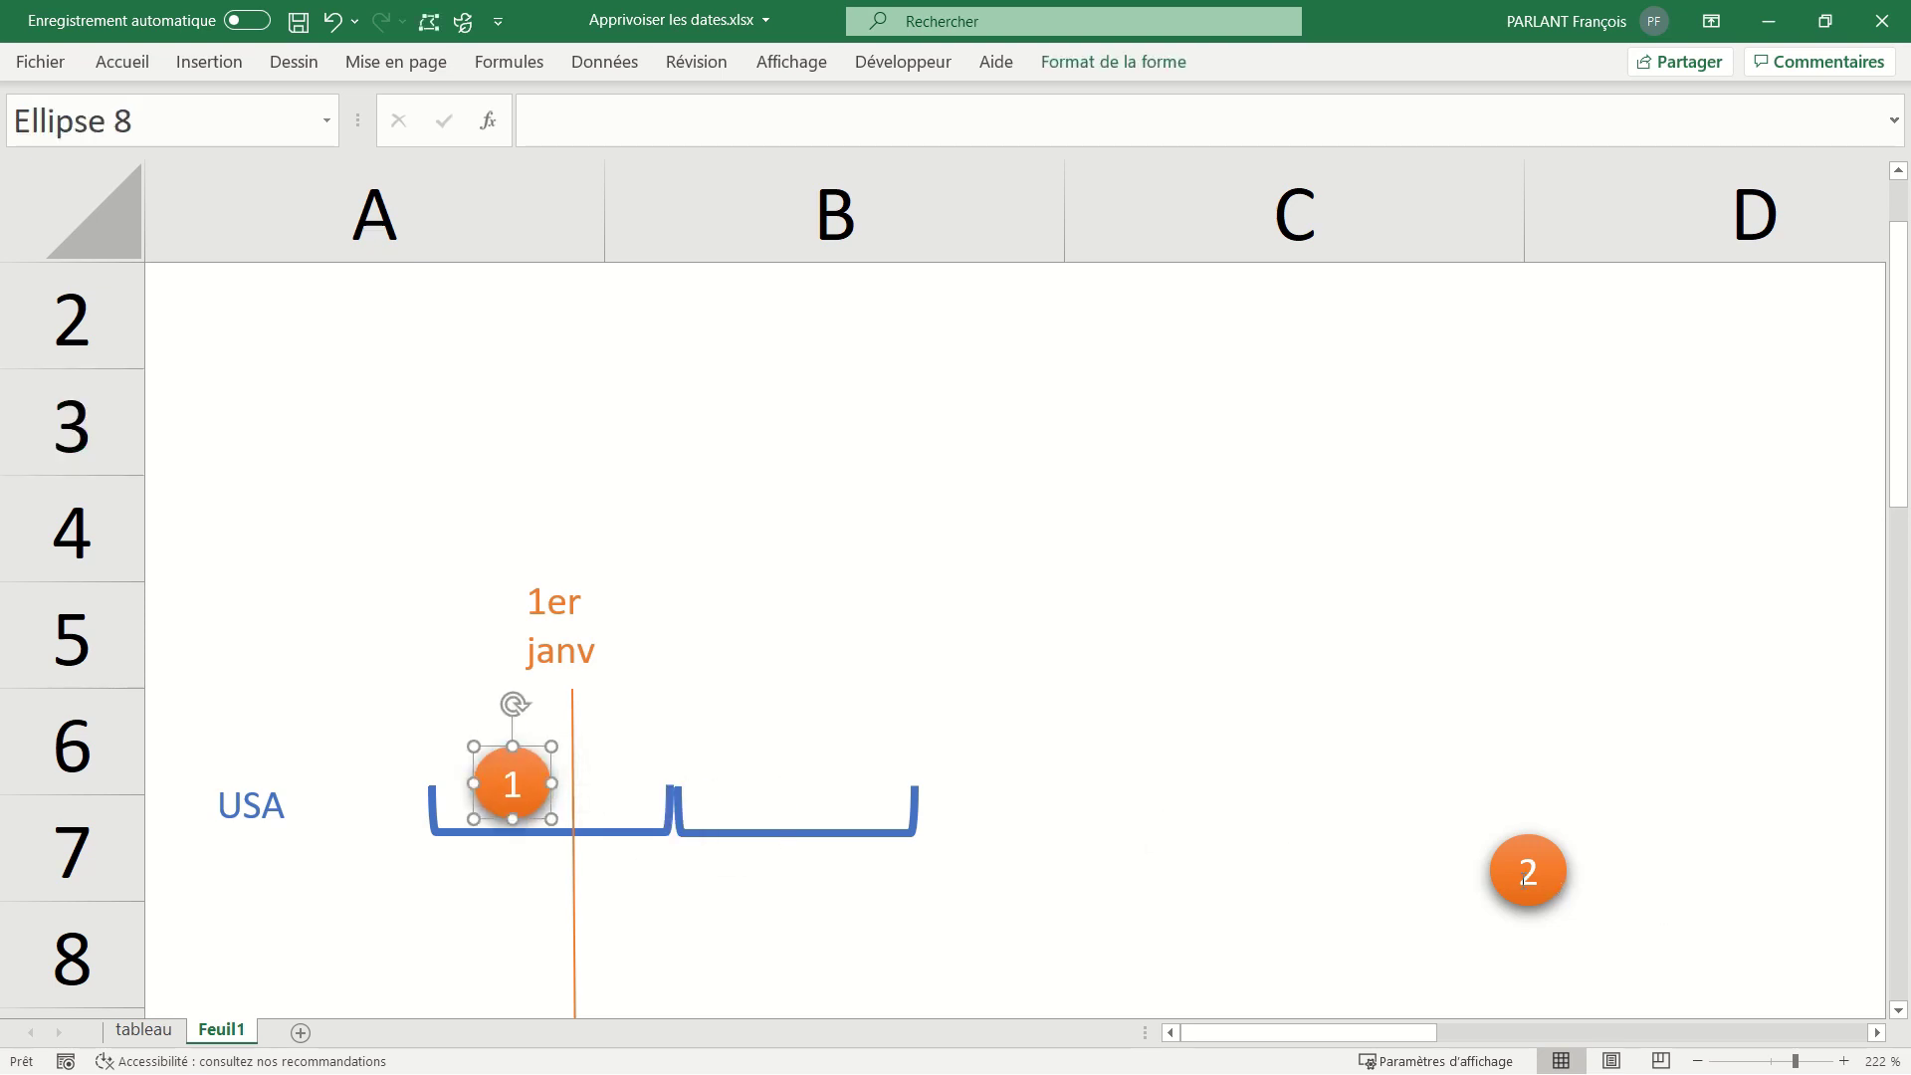
pyautogui.click(1504, 893)
pyautogui.moveTo(1503, 892); pyautogui.dragTo(757, 812)
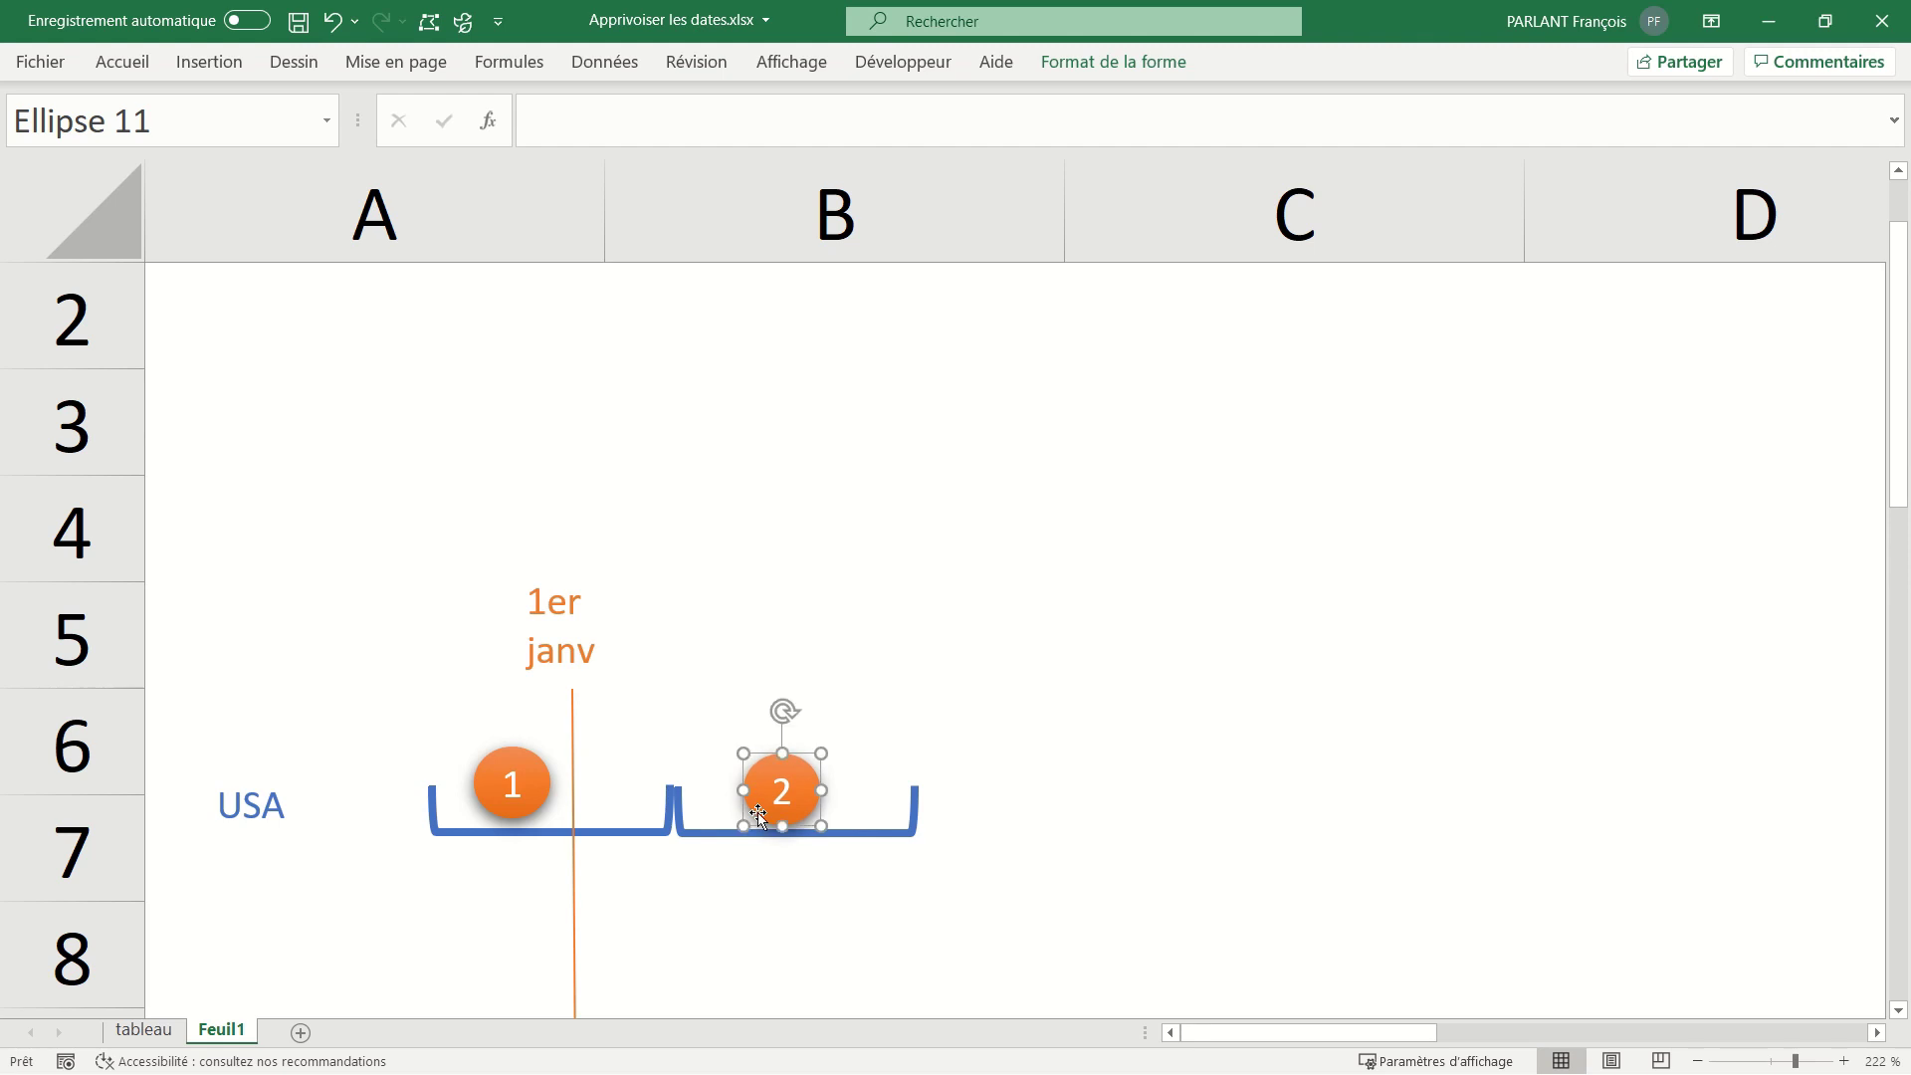
pyautogui.click(1172, 779)
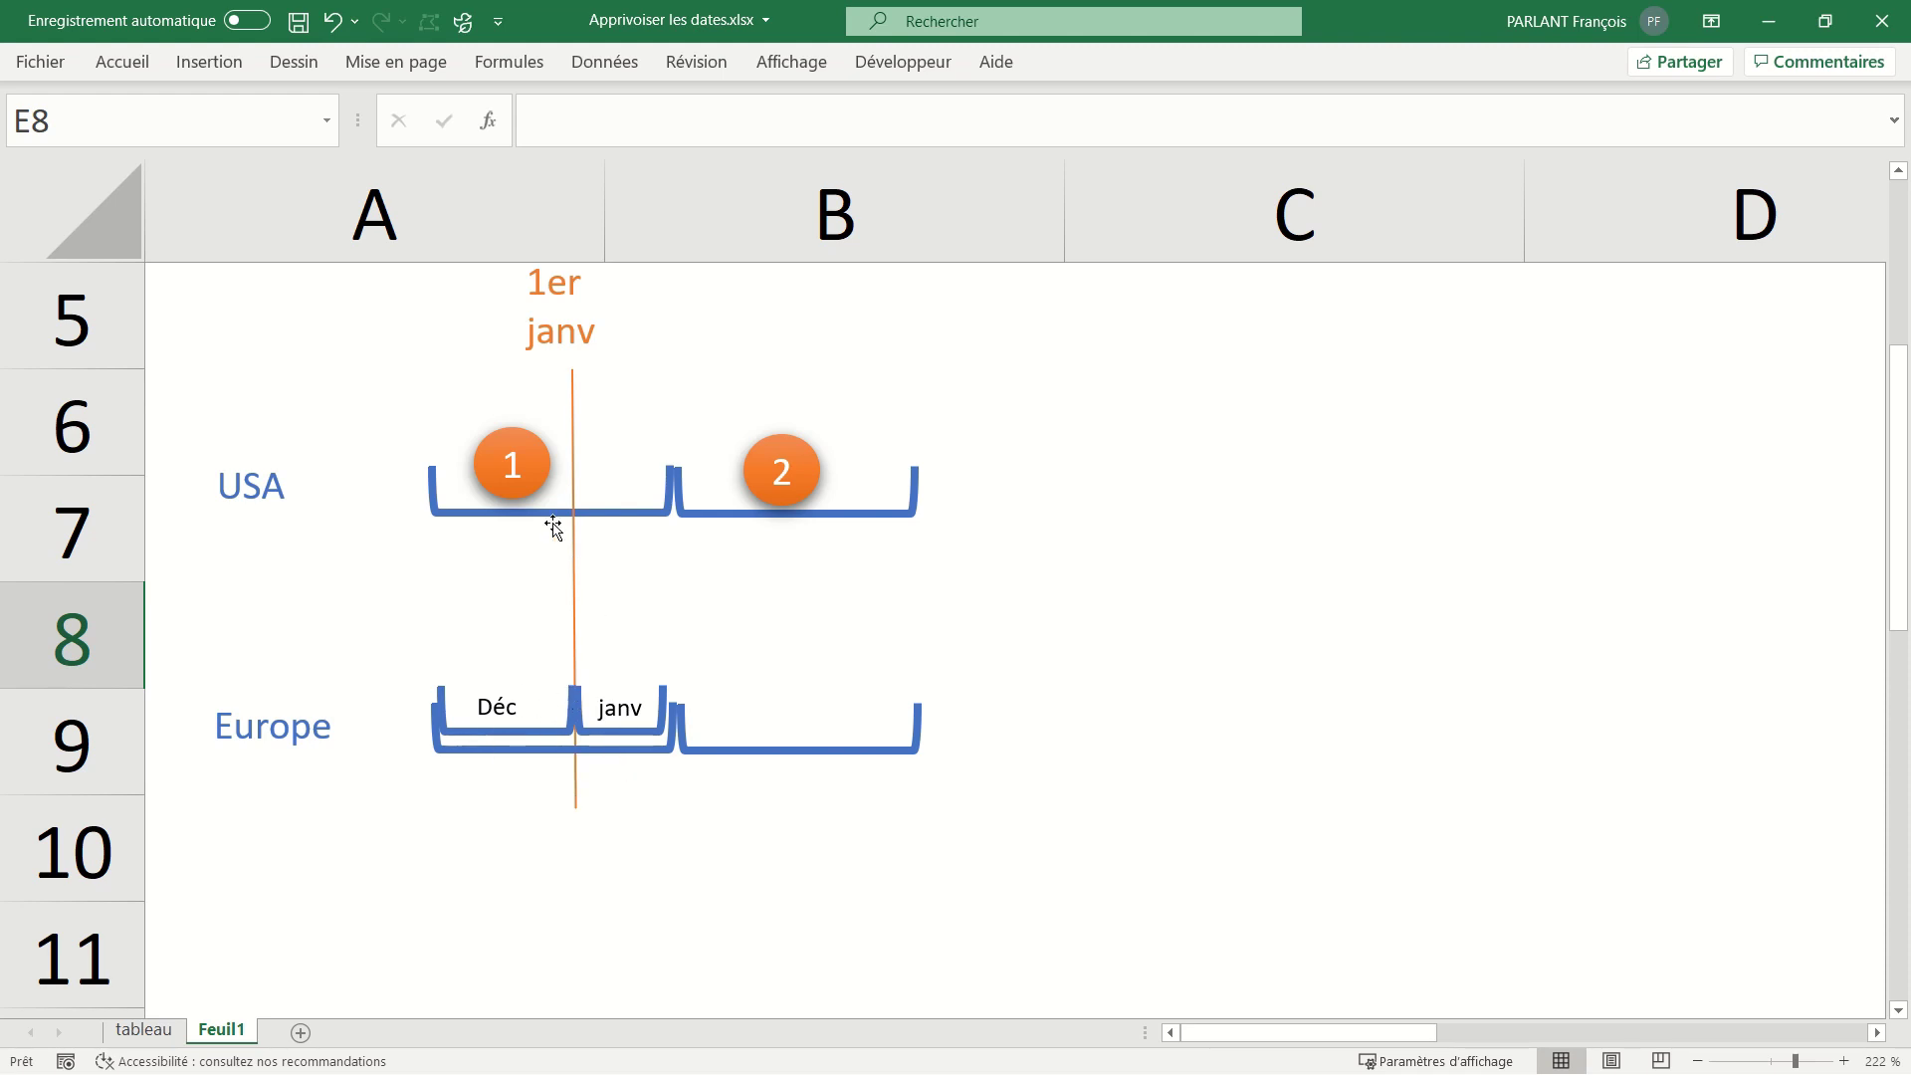
pyautogui.moveTo(534, 491); pyautogui.dragTo(841, 836)
# Calculate the European week number of the date in C5 in cell C9 with =NO.SEMAINE.ISO(C5).
pyautogui.click(1100, 785)
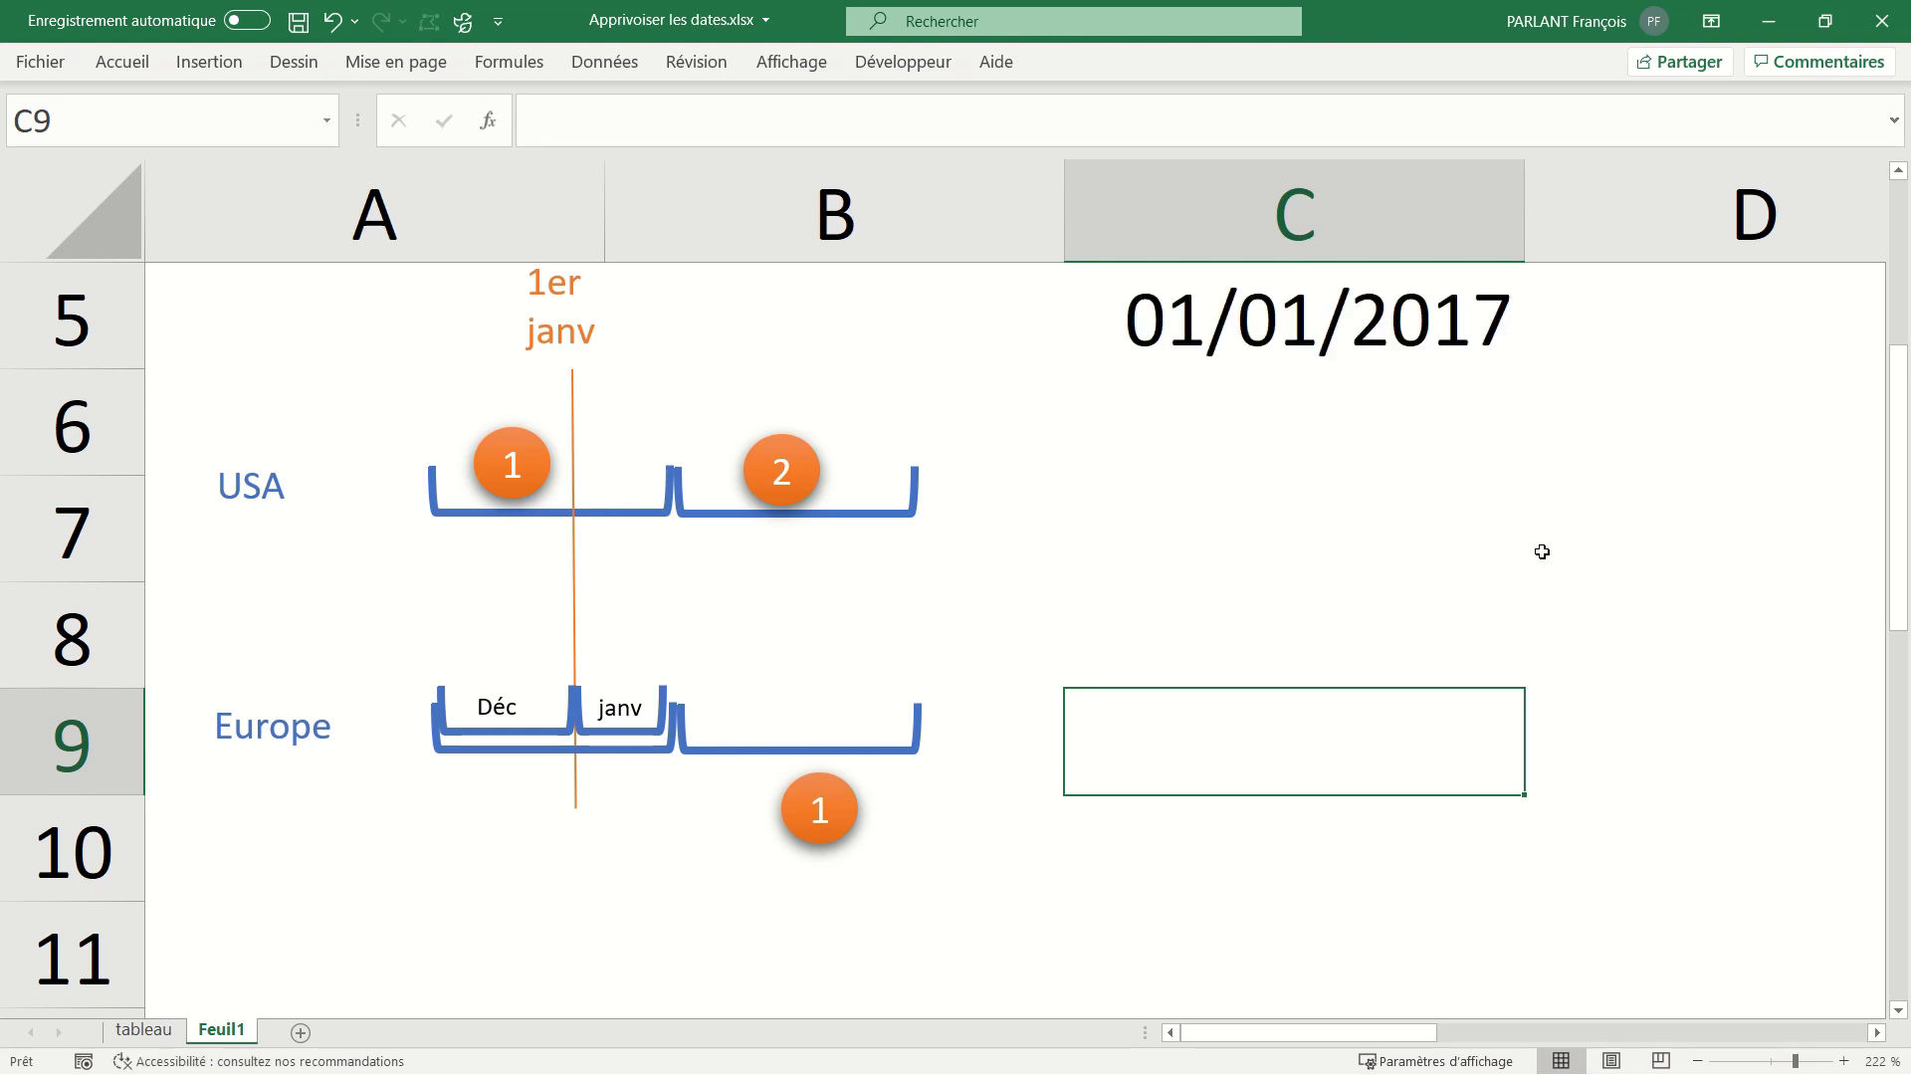
pyautogui.write('=no')
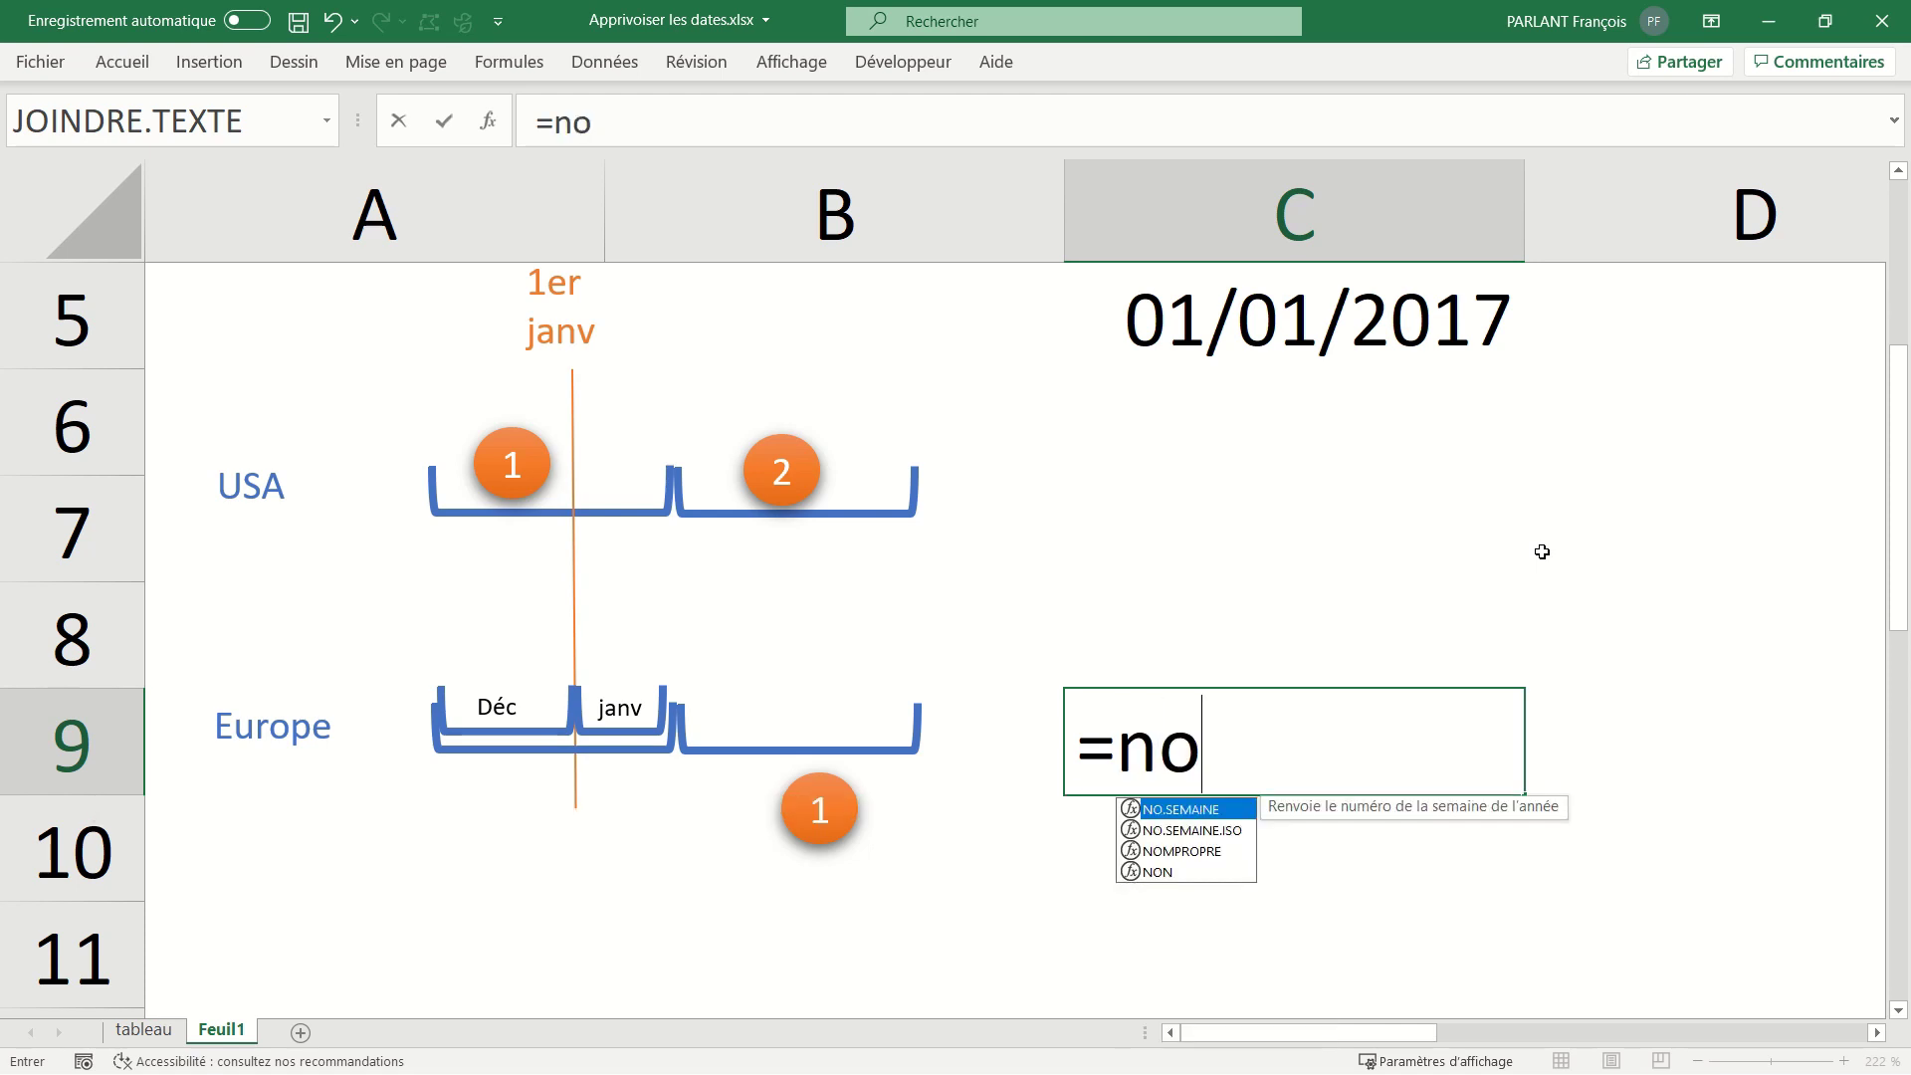
pyautogui.press('Down')
pyautogui.press('Tab')
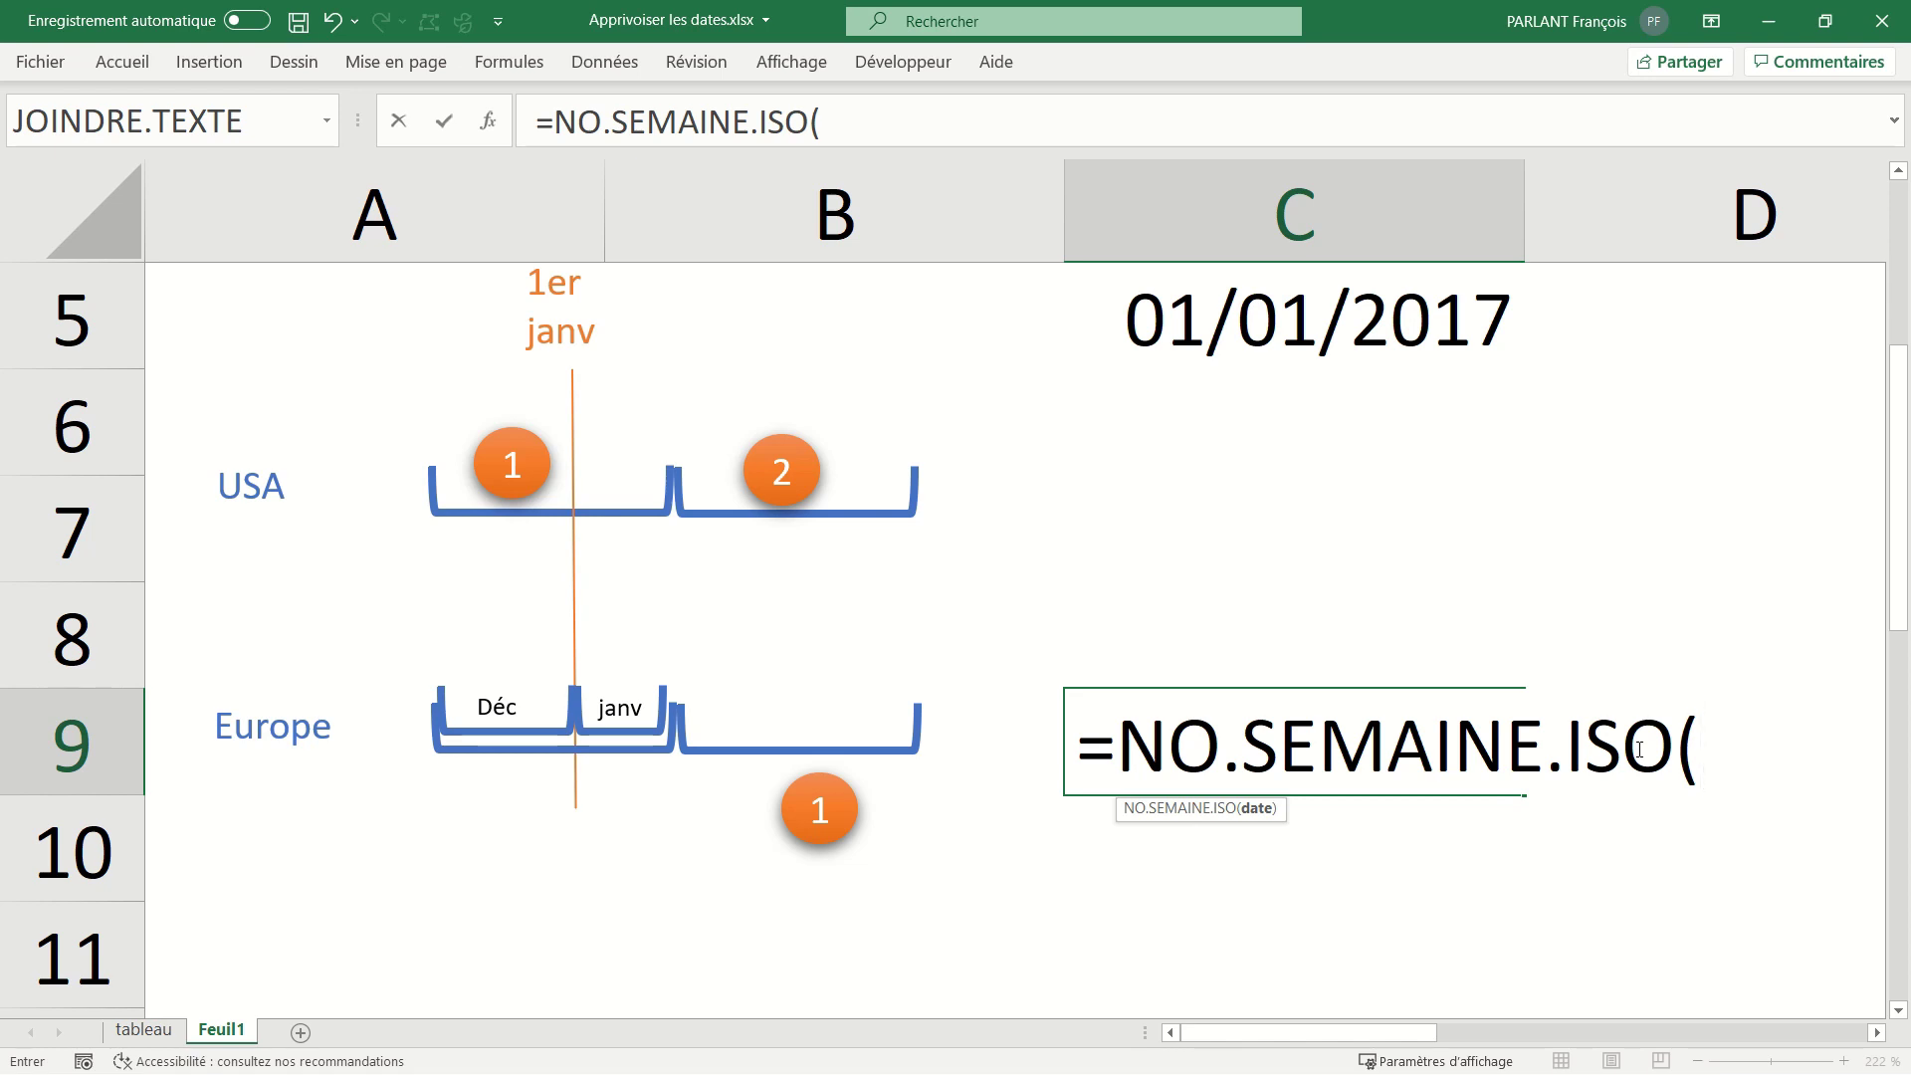
pyautogui.click(1369, 327)
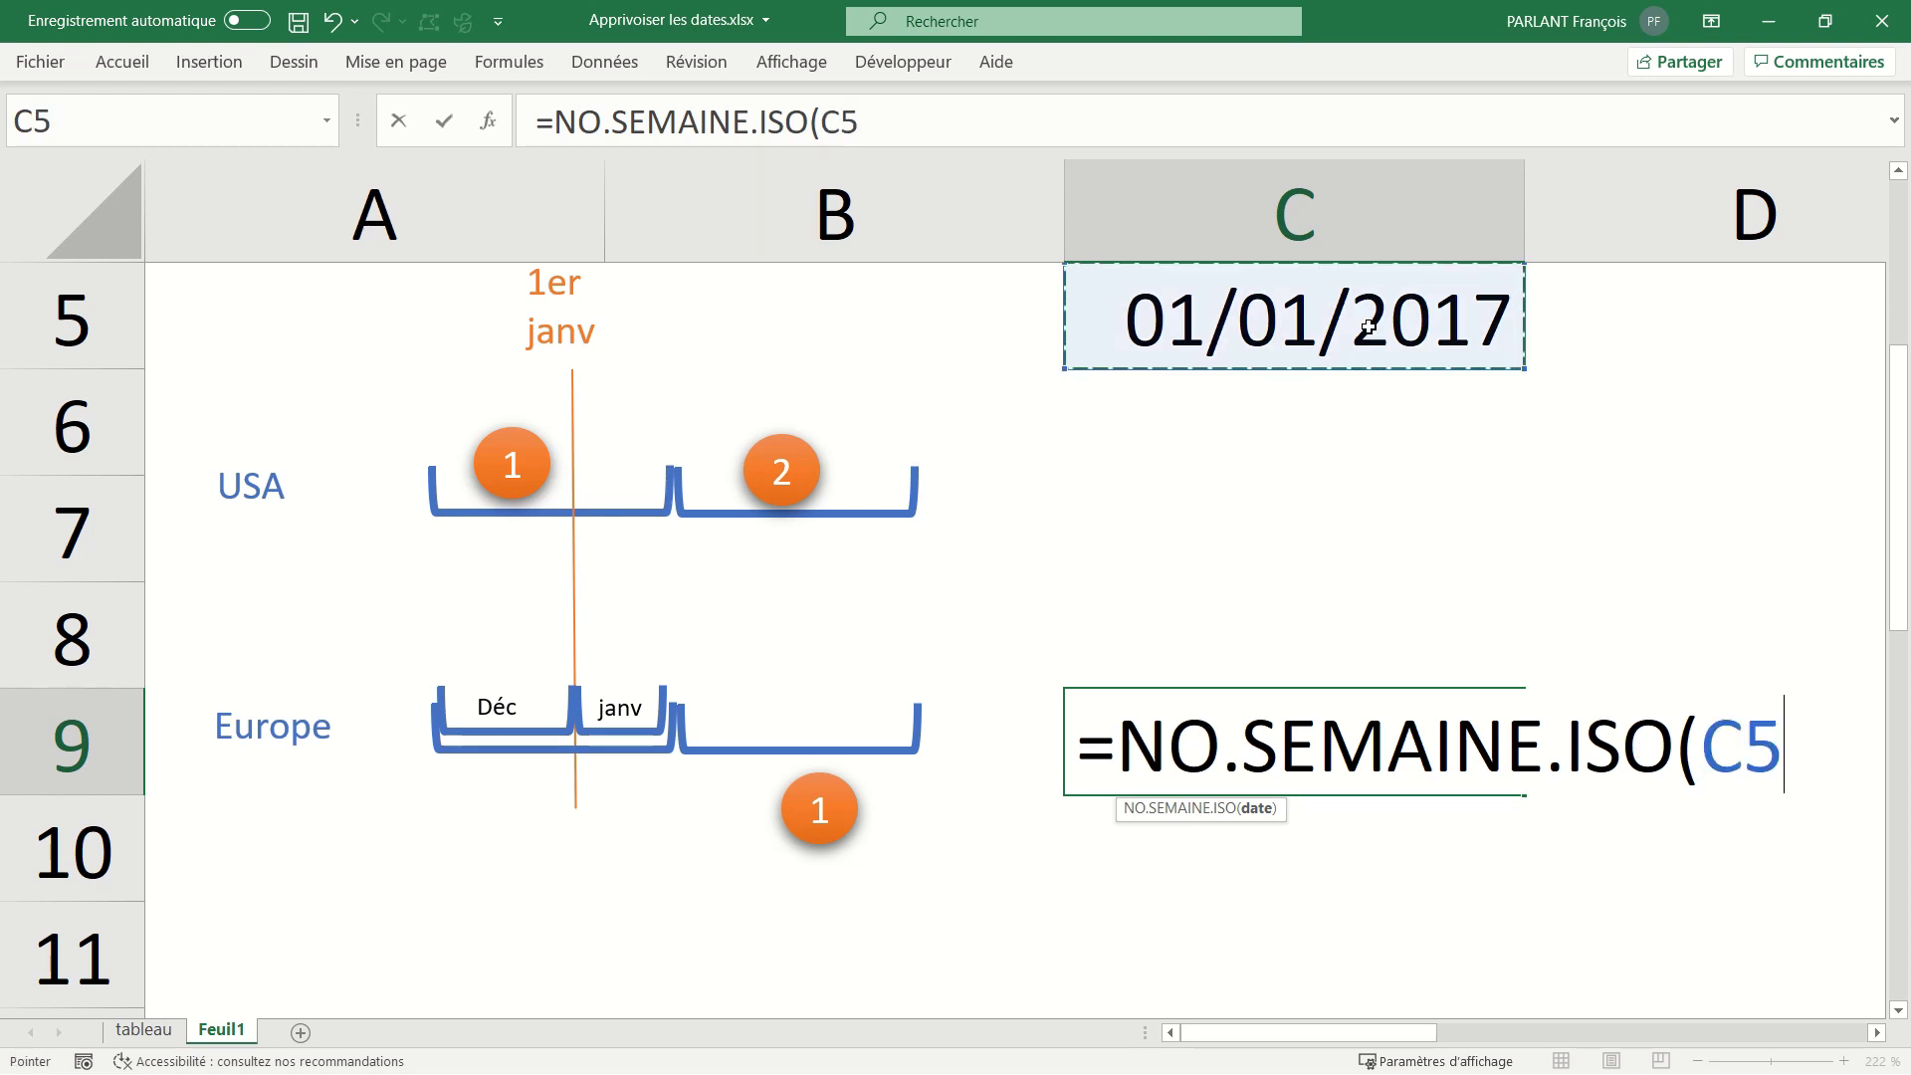
pyautogui.press('Return')
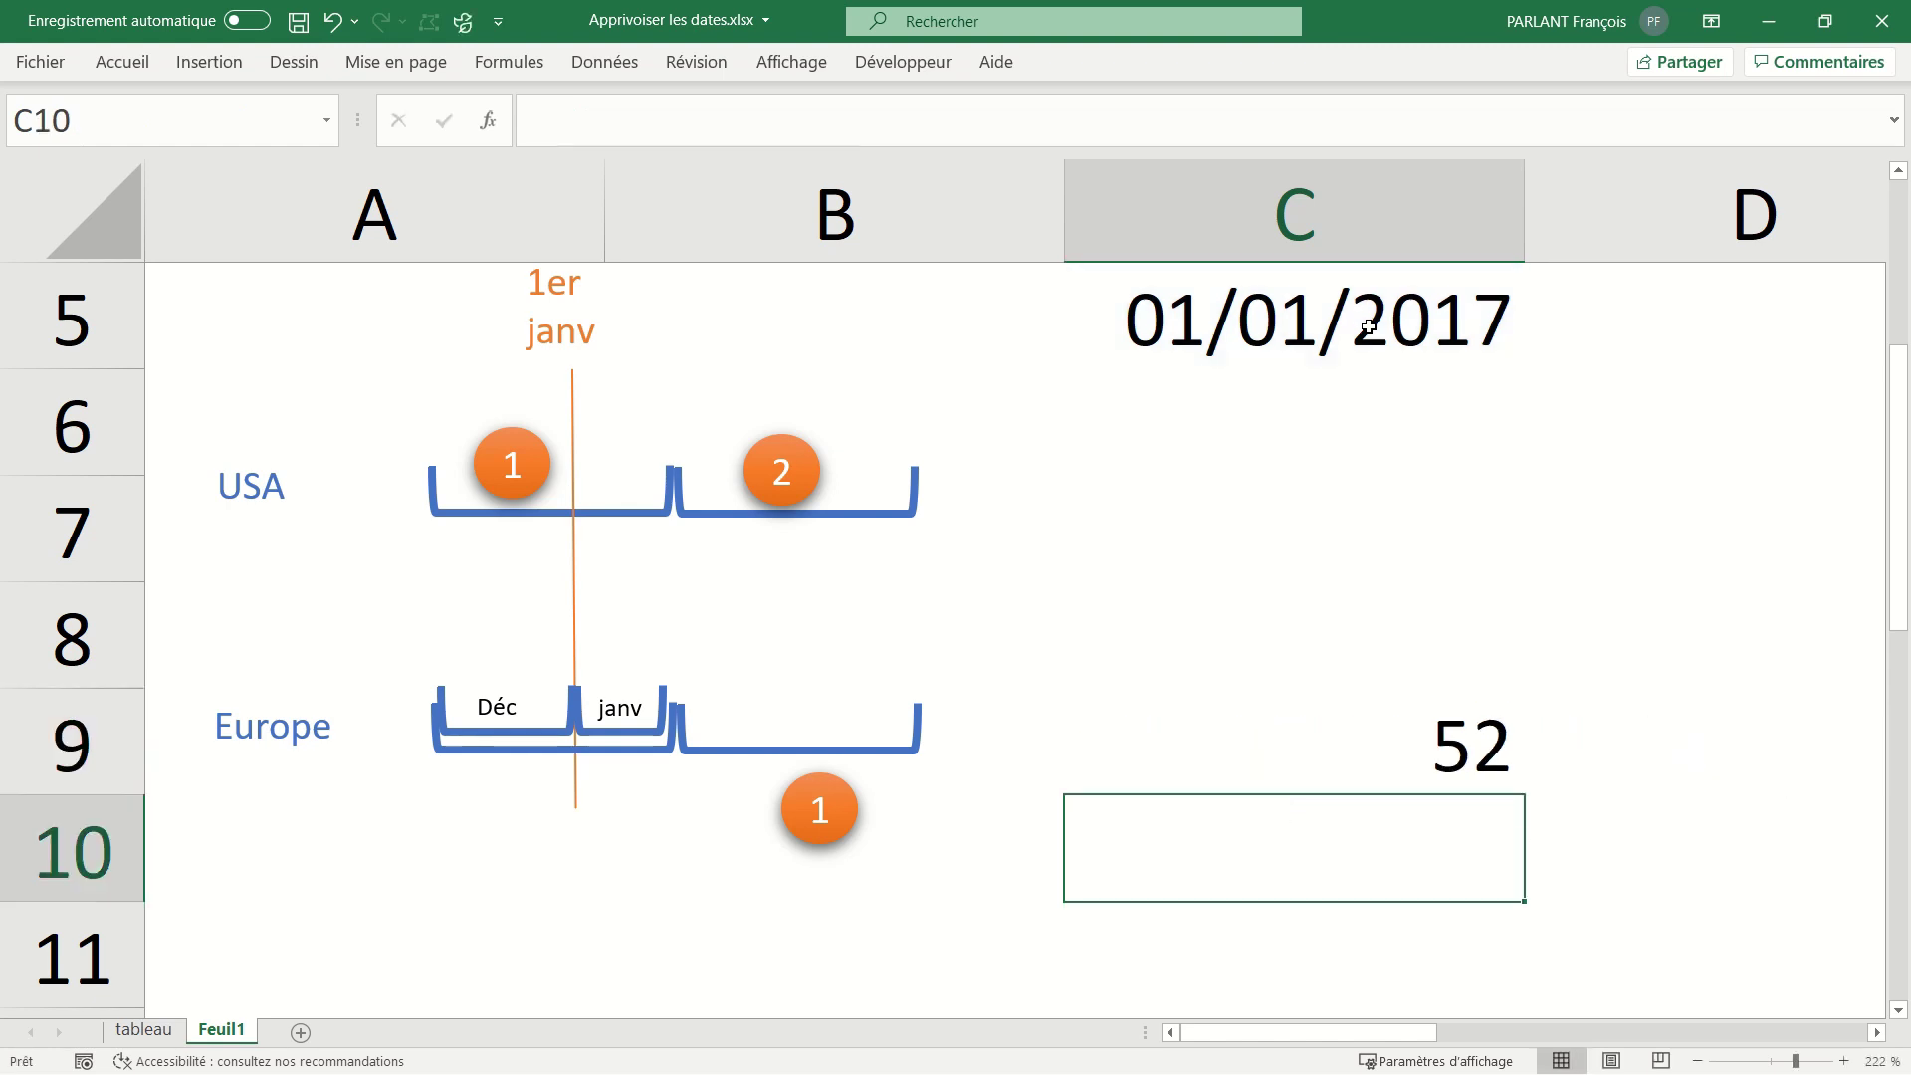
pyautogui.click(1380, 708)
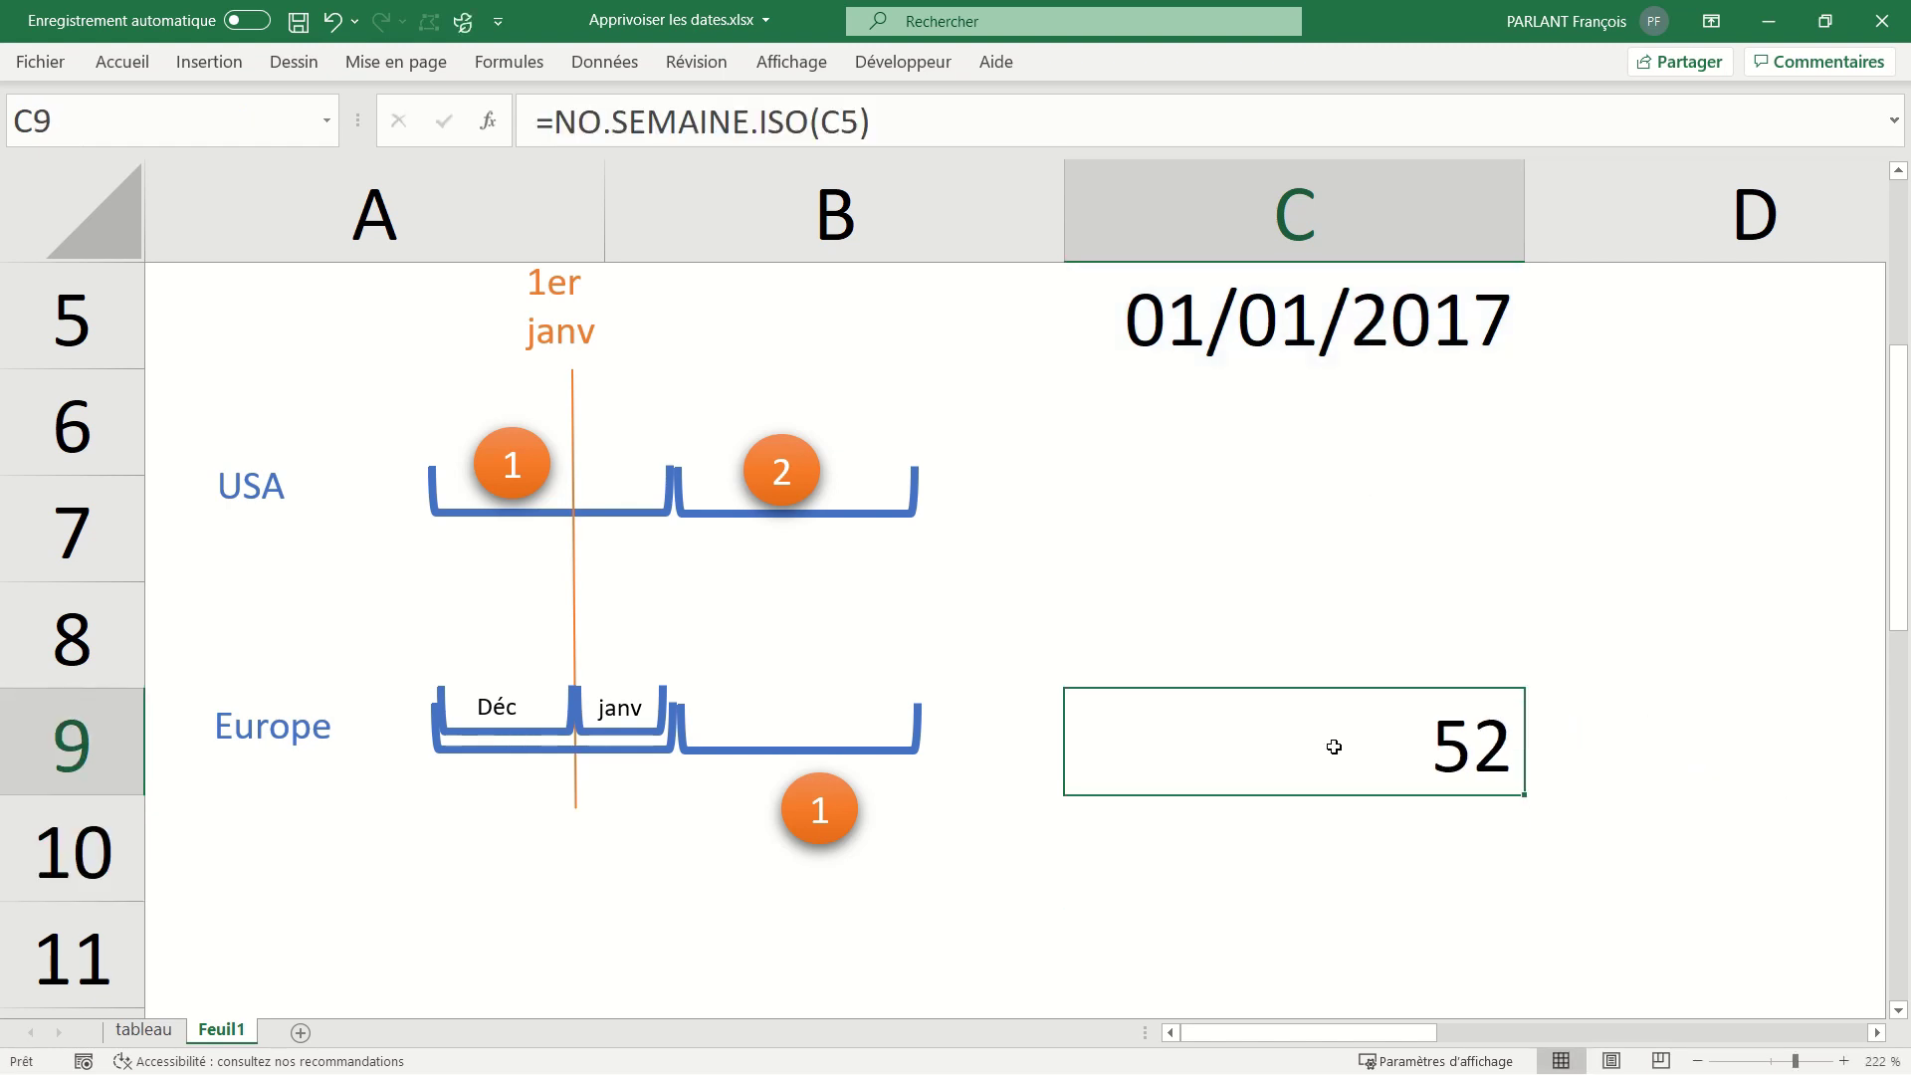
# Calculate the US week number of the date in C5 in cell C6 with =NO.SEMAINE(C5).
pyautogui.click(1281, 476)
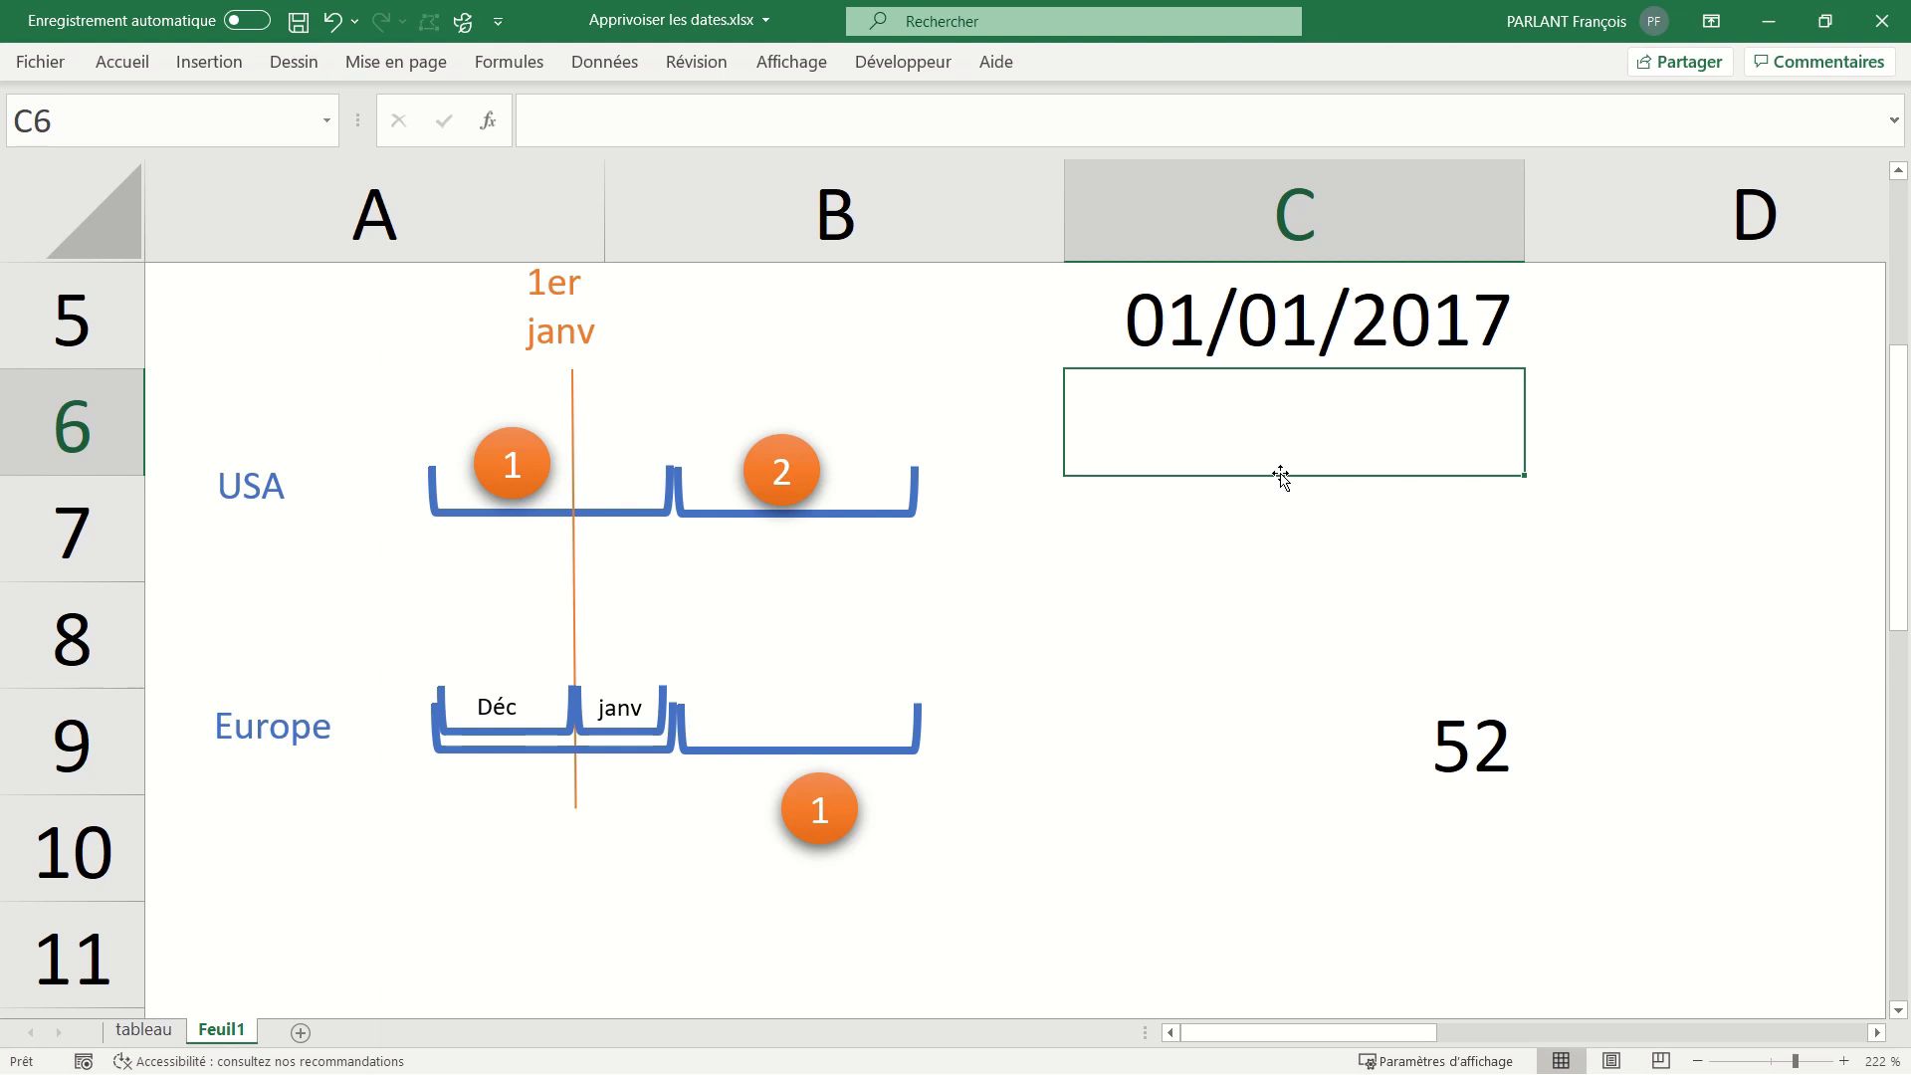
pyautogui.write('=no')
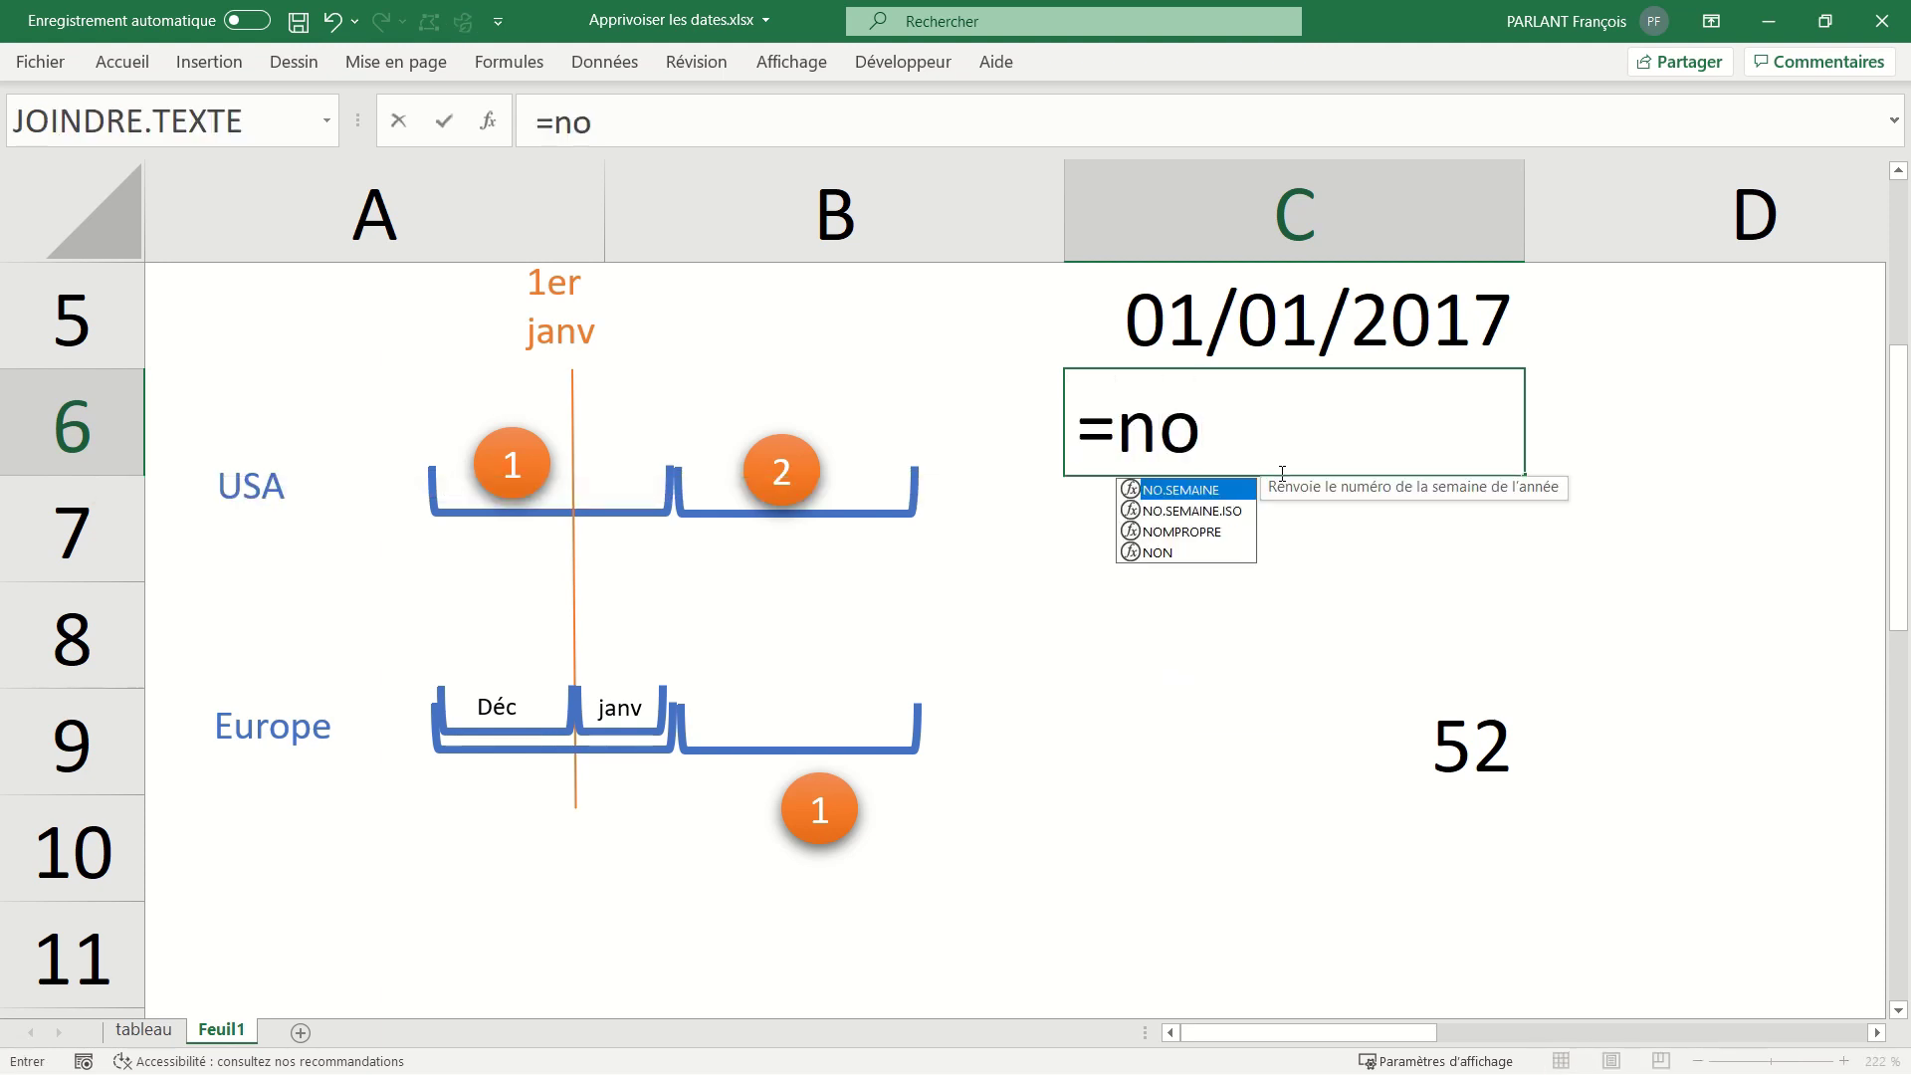
pyautogui.press('Tab')
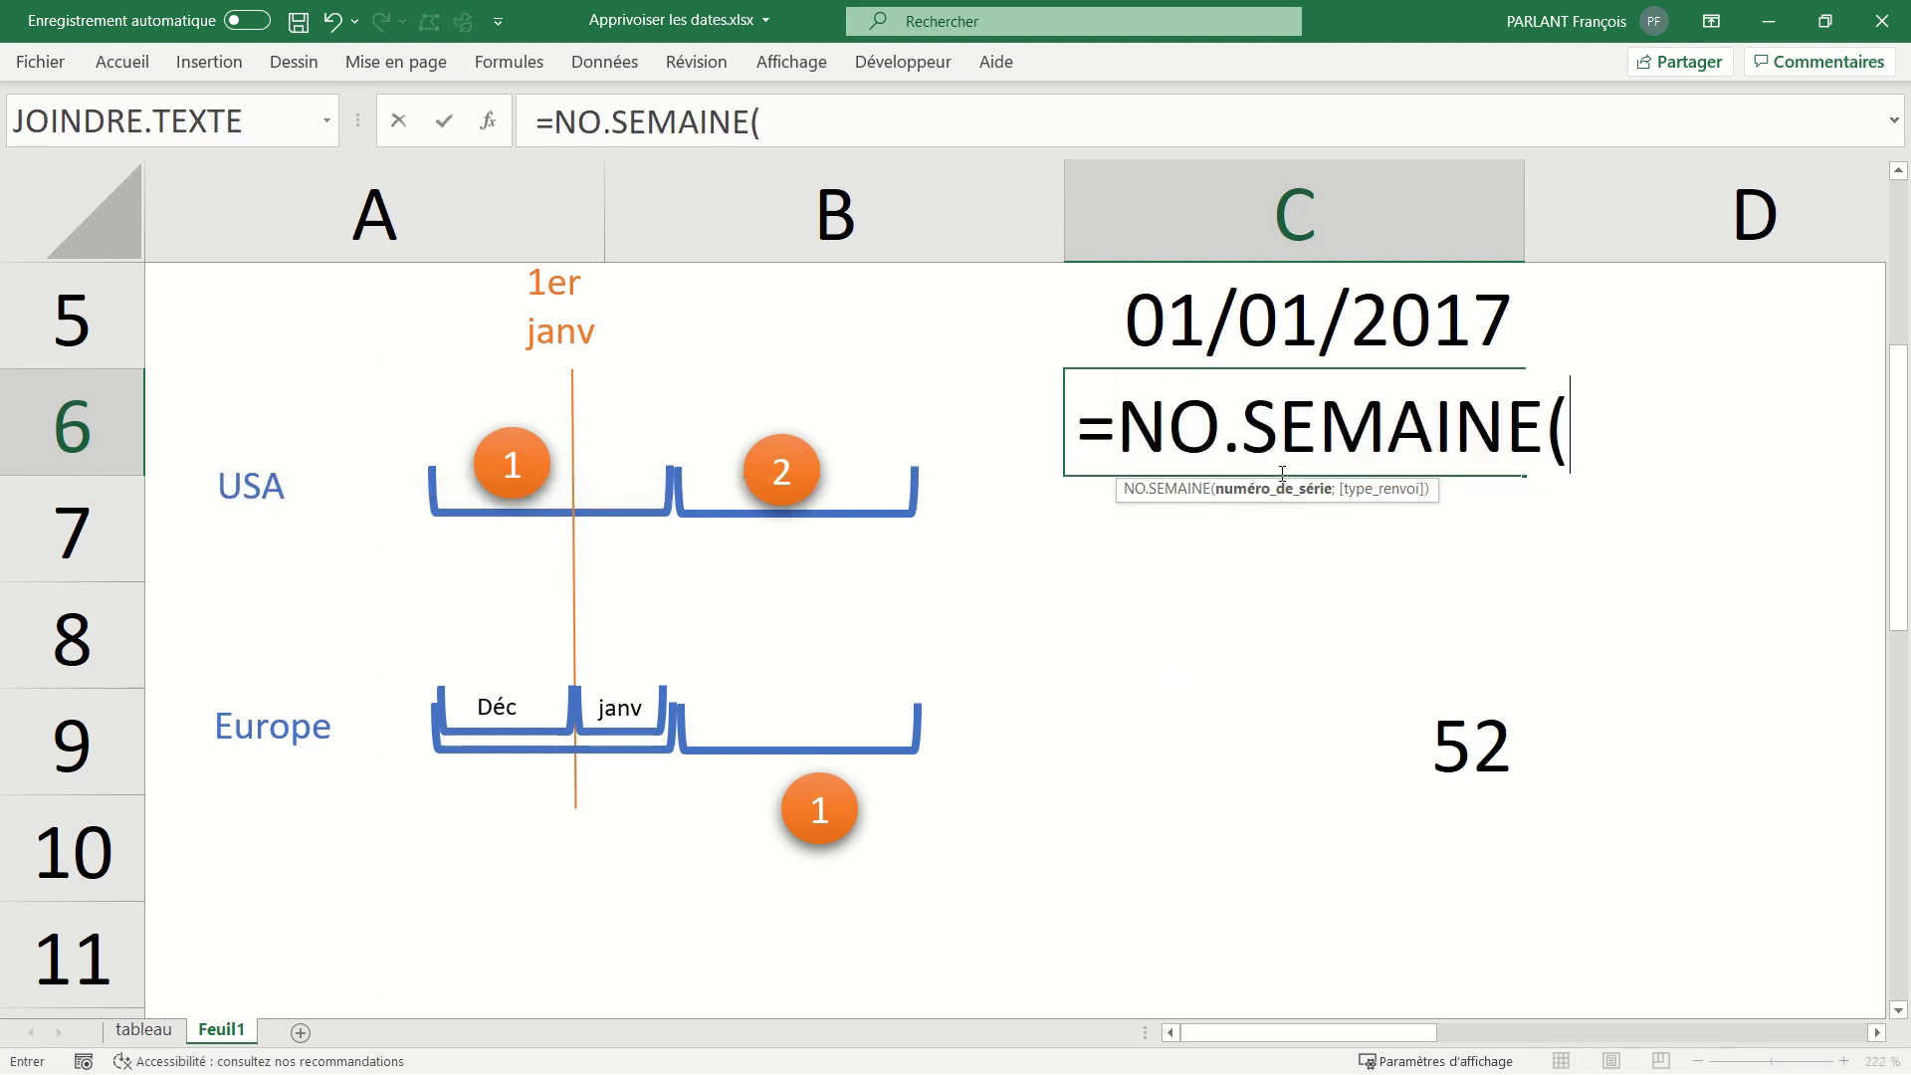
pyautogui.click(1256, 324)
pyautogui.press('Return')
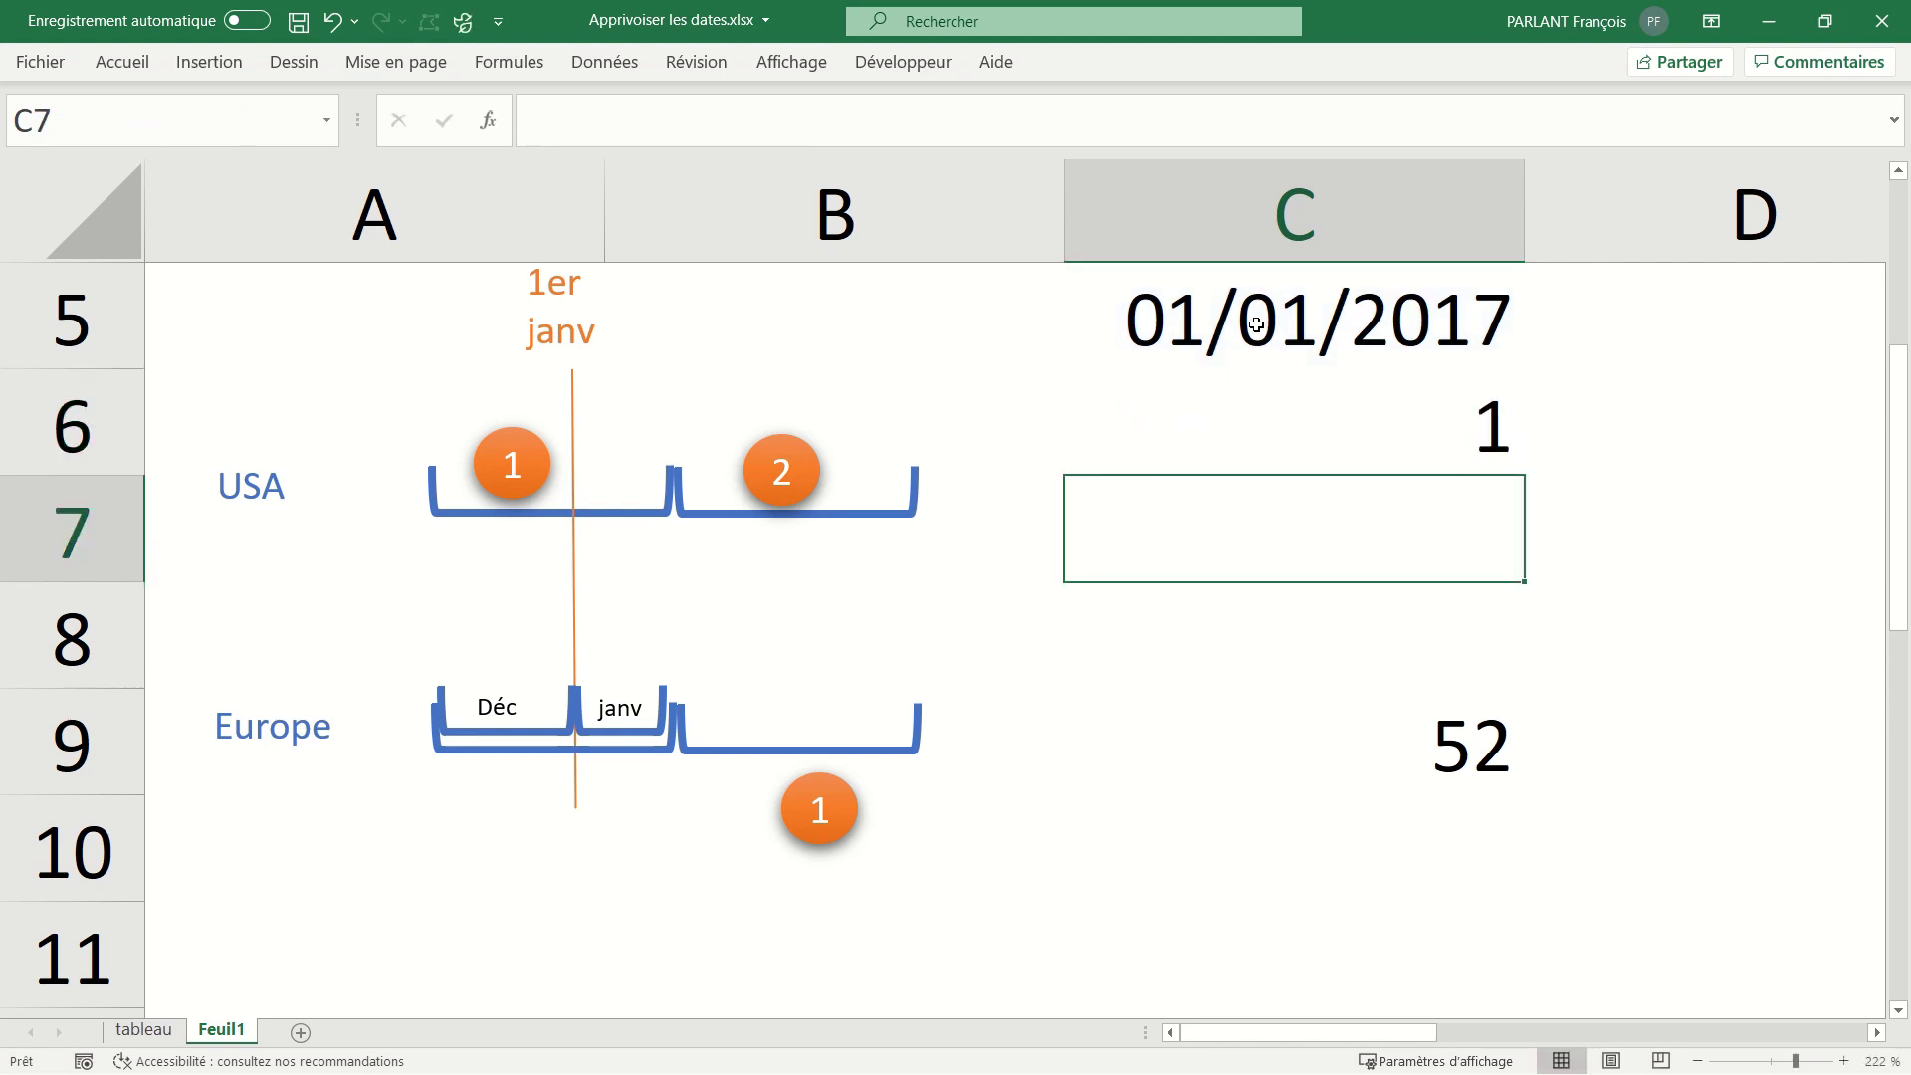
pyautogui.click(1326, 458)
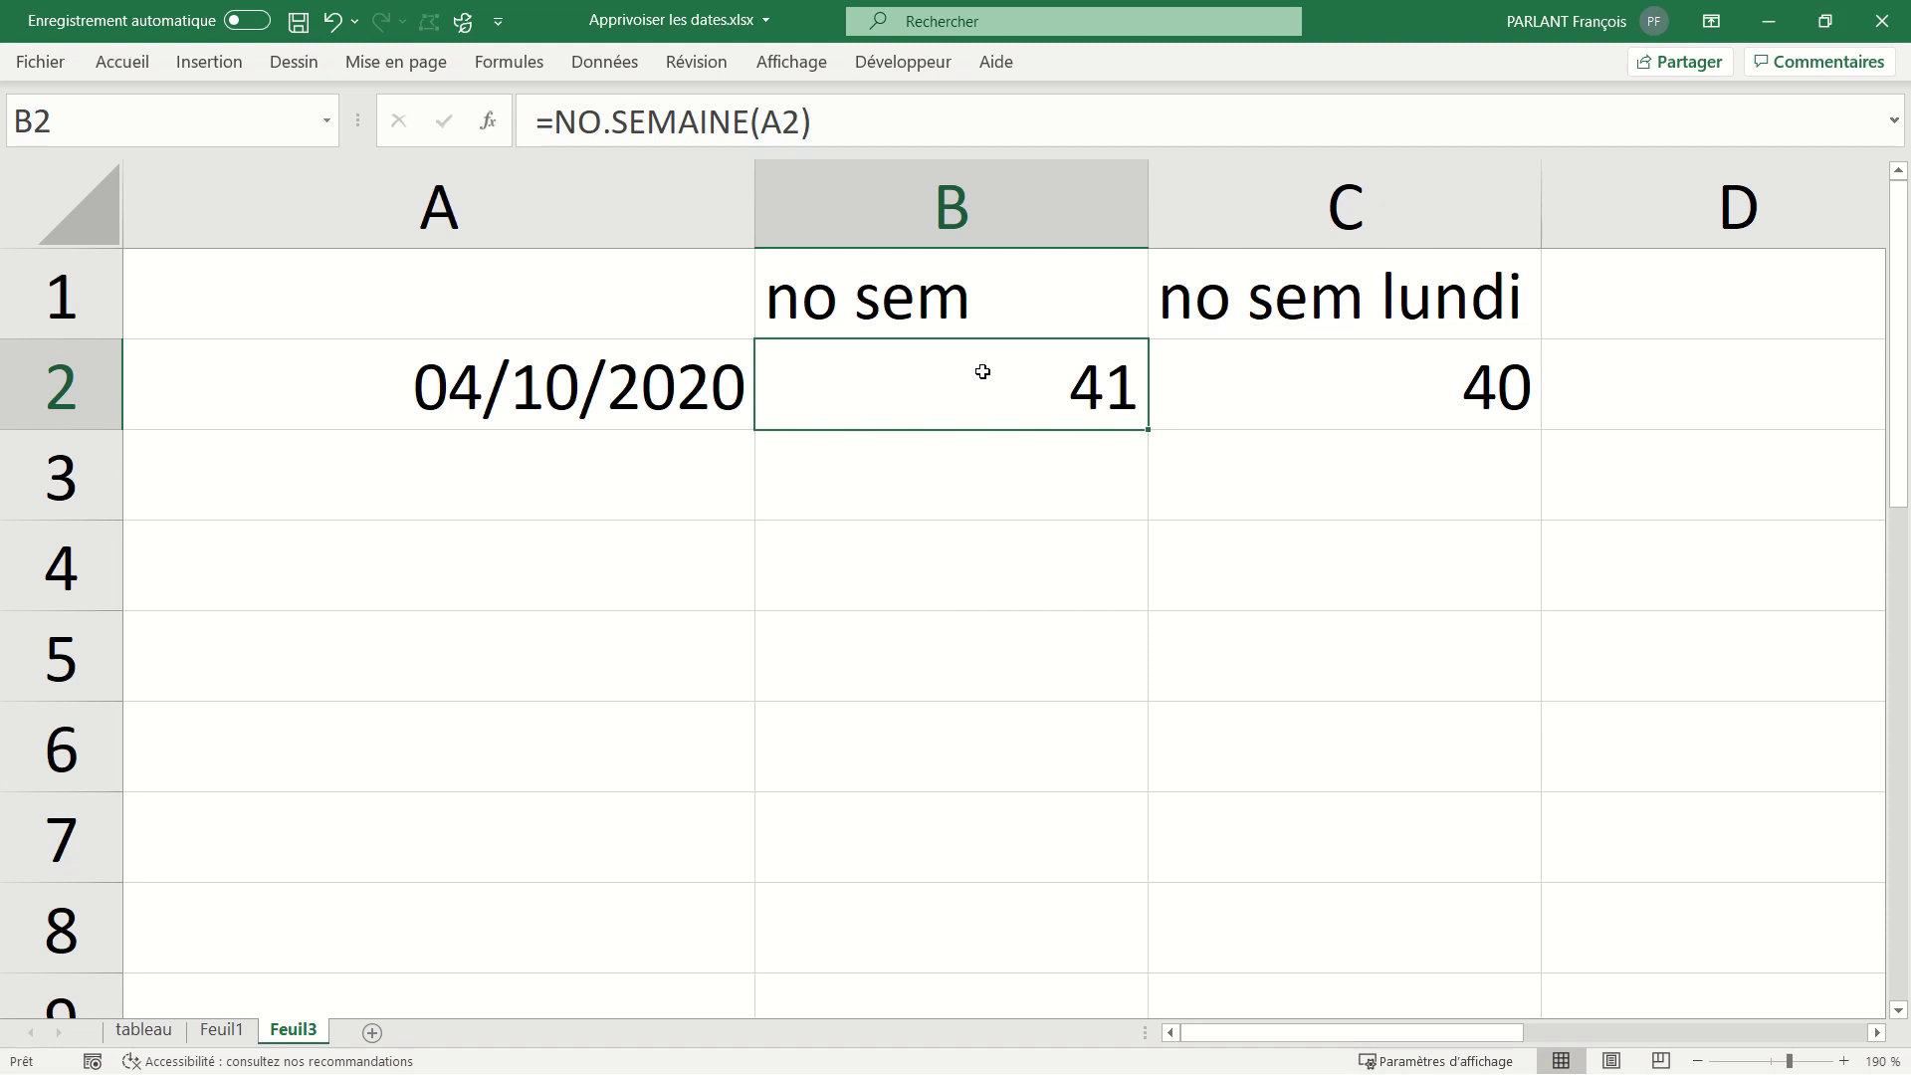
# Format the date in A2 as a long date with the weekday name and widen column A to fit it.
pyautogui.click(549, 402)
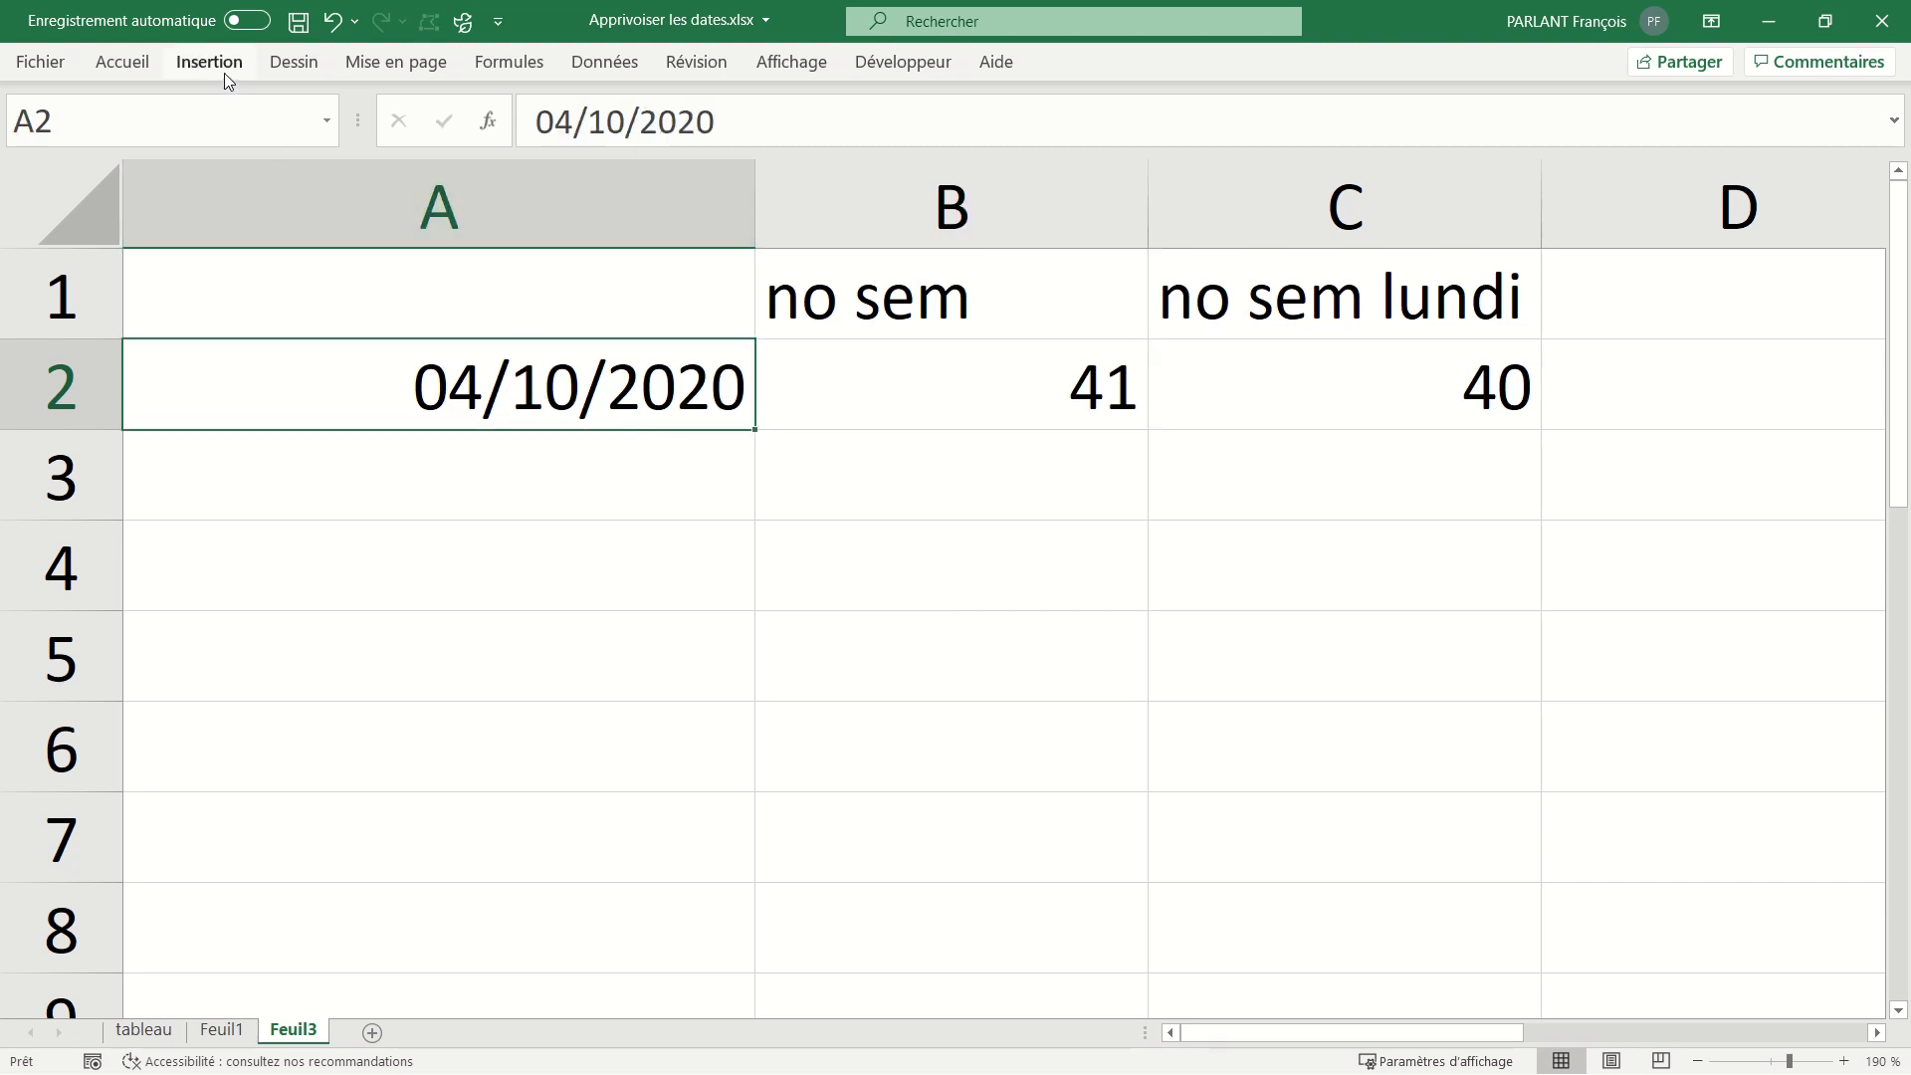
pyautogui.click(122, 70)
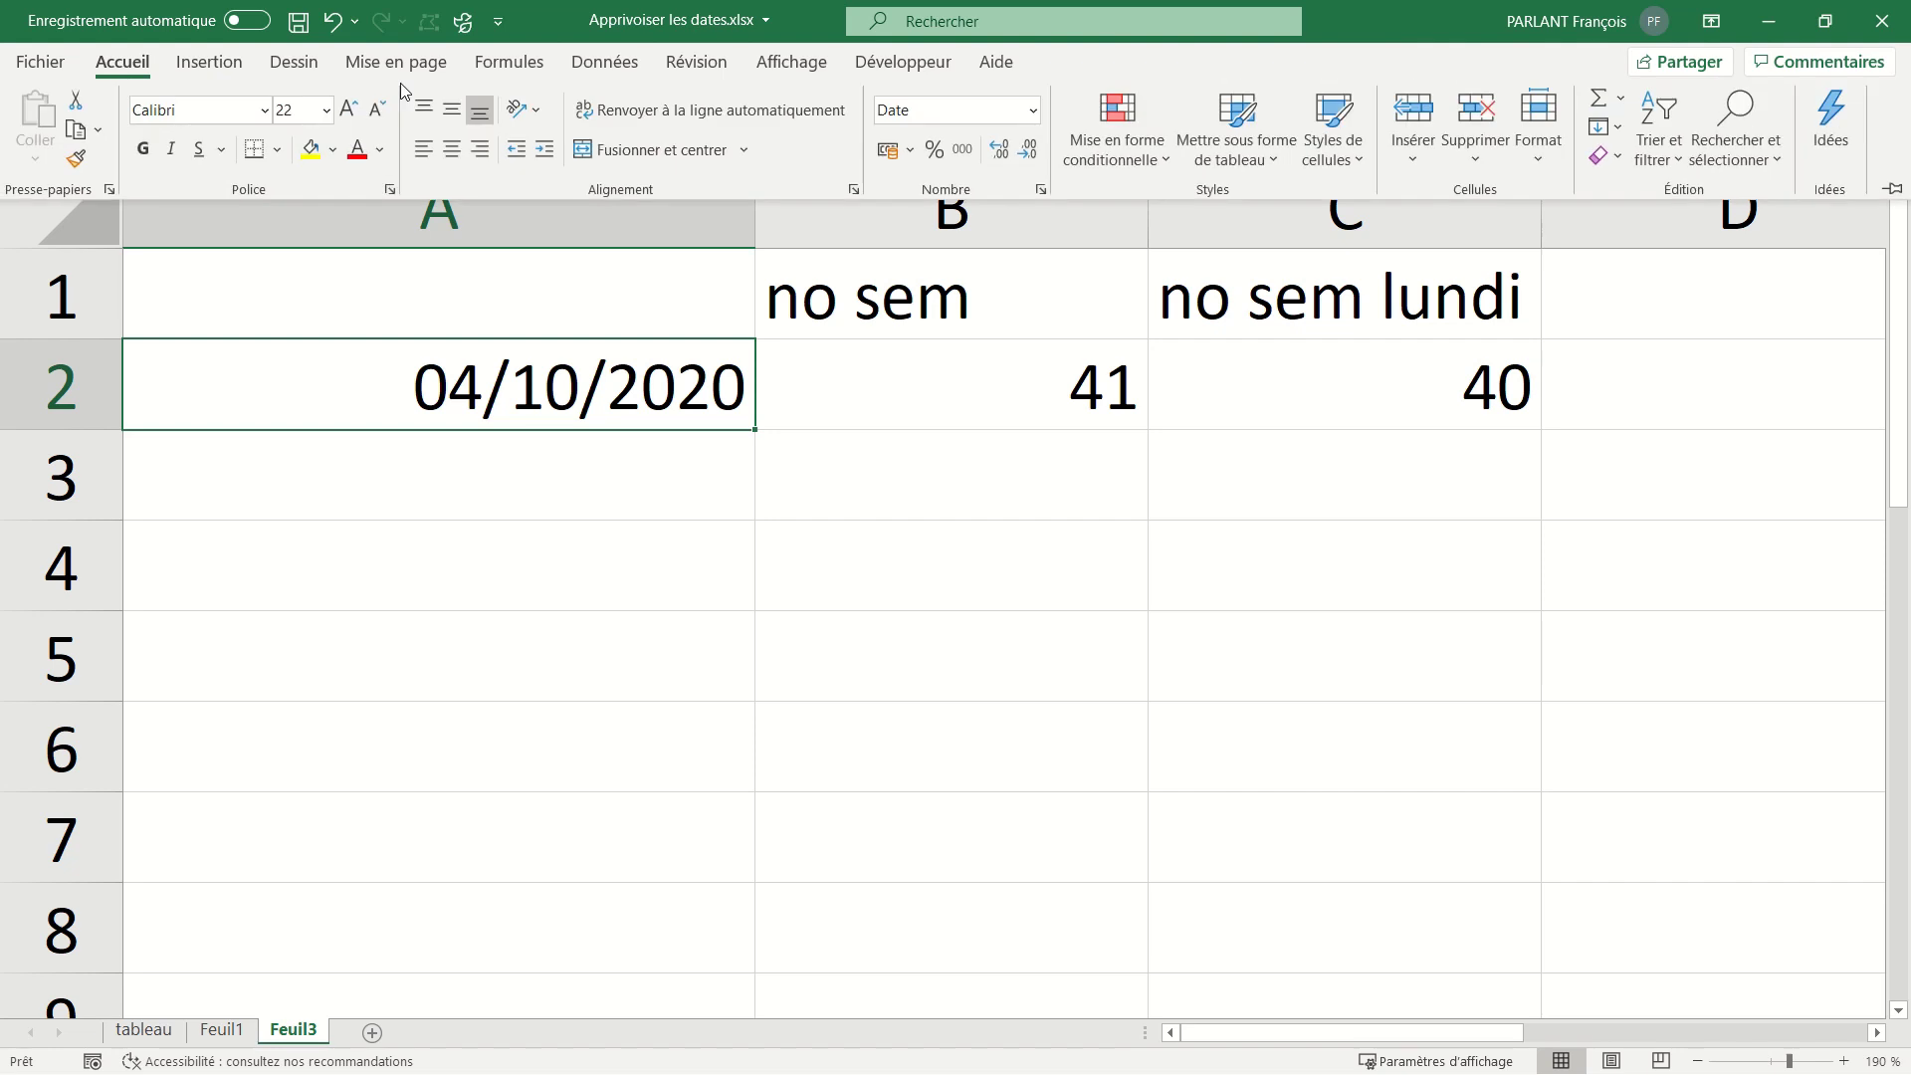
pyautogui.click(1033, 109)
pyautogui.click(1001, 459)
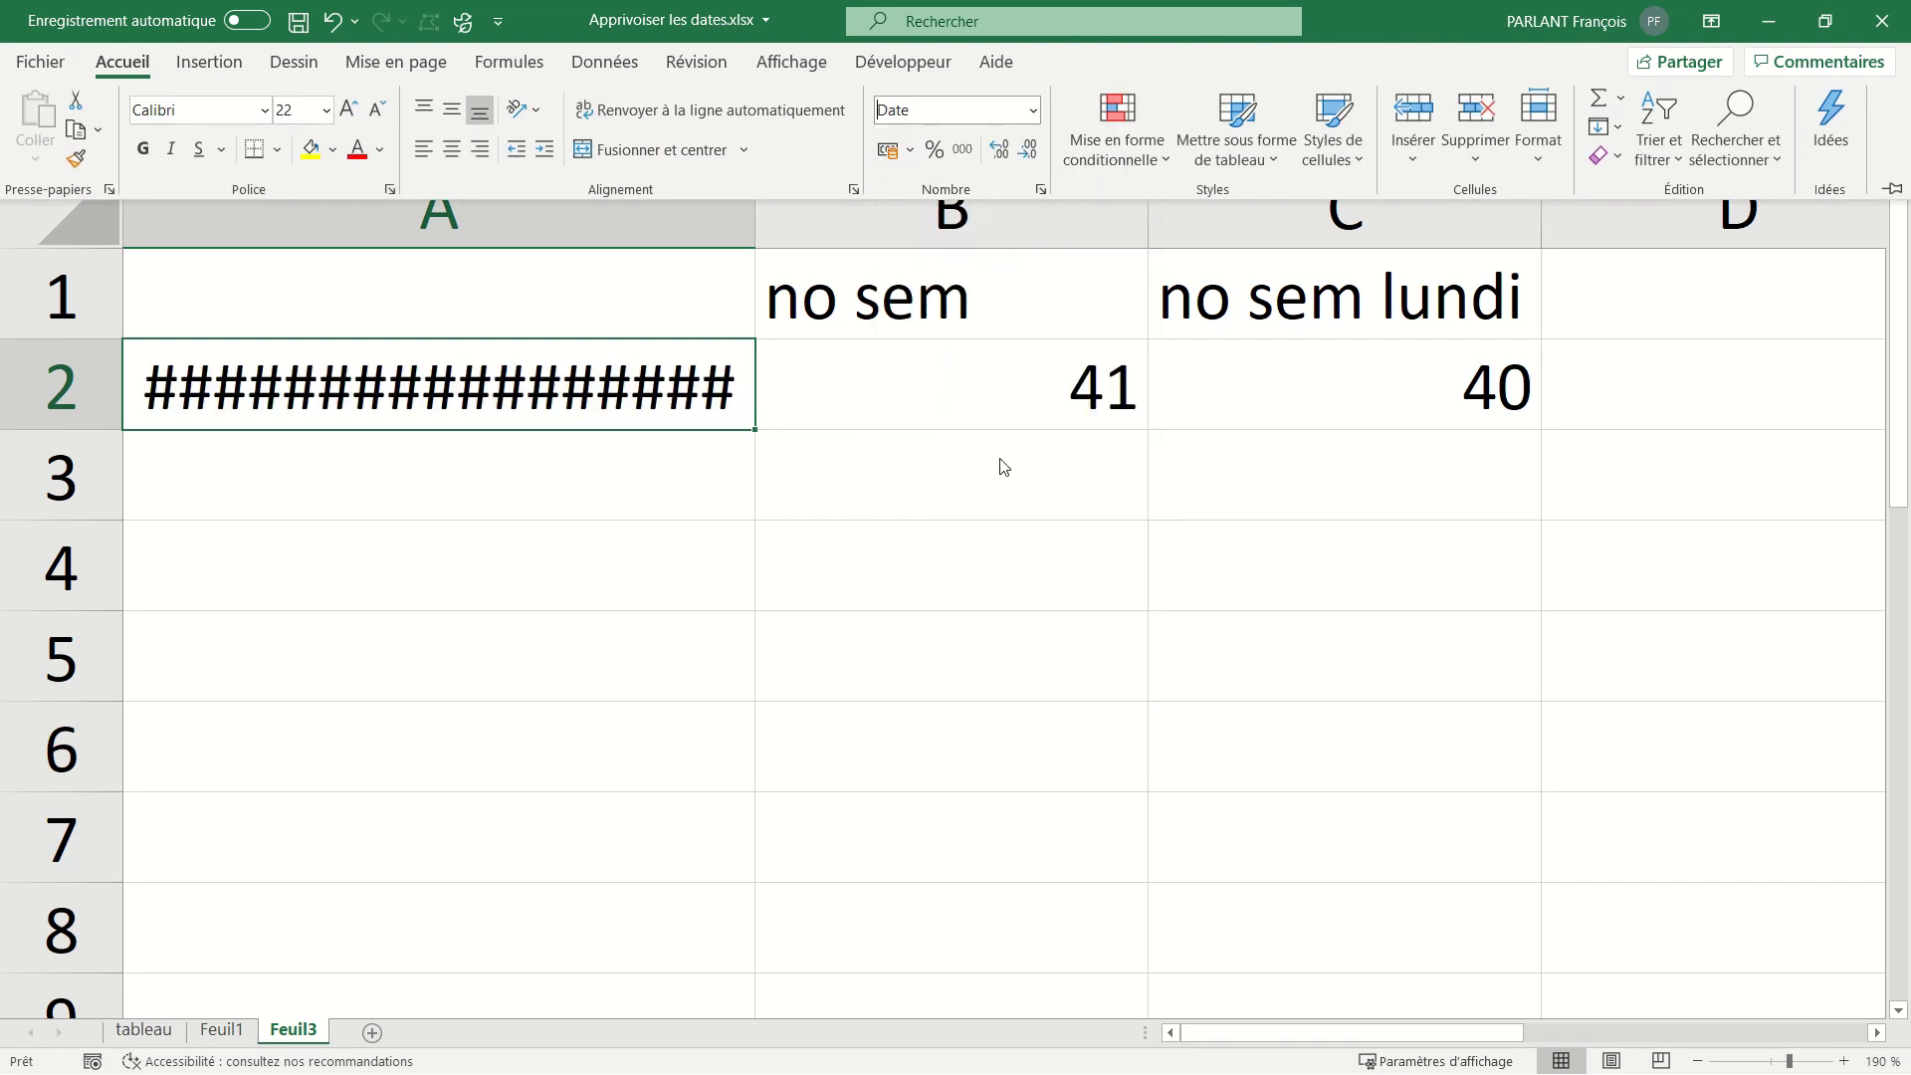
pyautogui.click(749, 213)
pyautogui.moveTo(749, 213); pyautogui.dragTo(873, 230)
# Examine the NO.SEMAINE formulas in B2 and C2 and the week-start options offered for the type_renvoi argument, including 2 - Lundi.
pyautogui.click(991, 381)
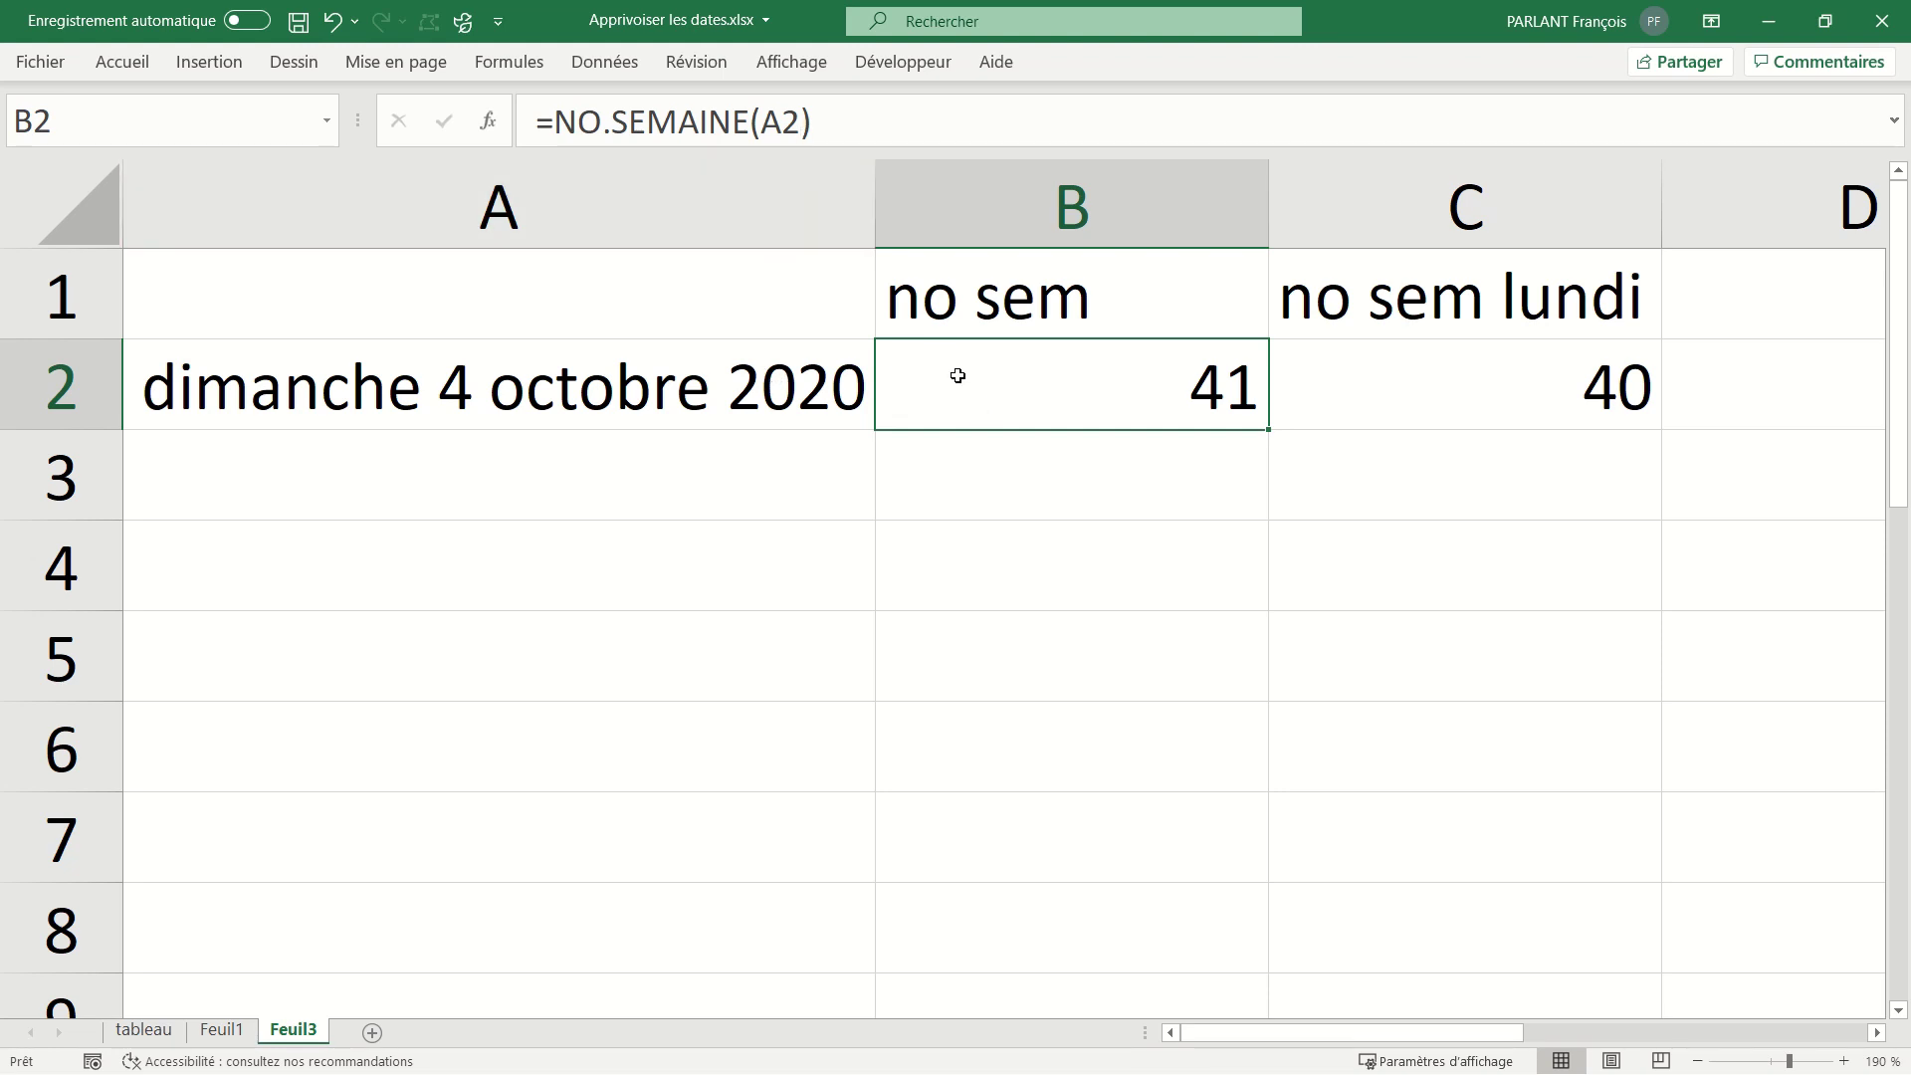
pyautogui.click(1305, 385)
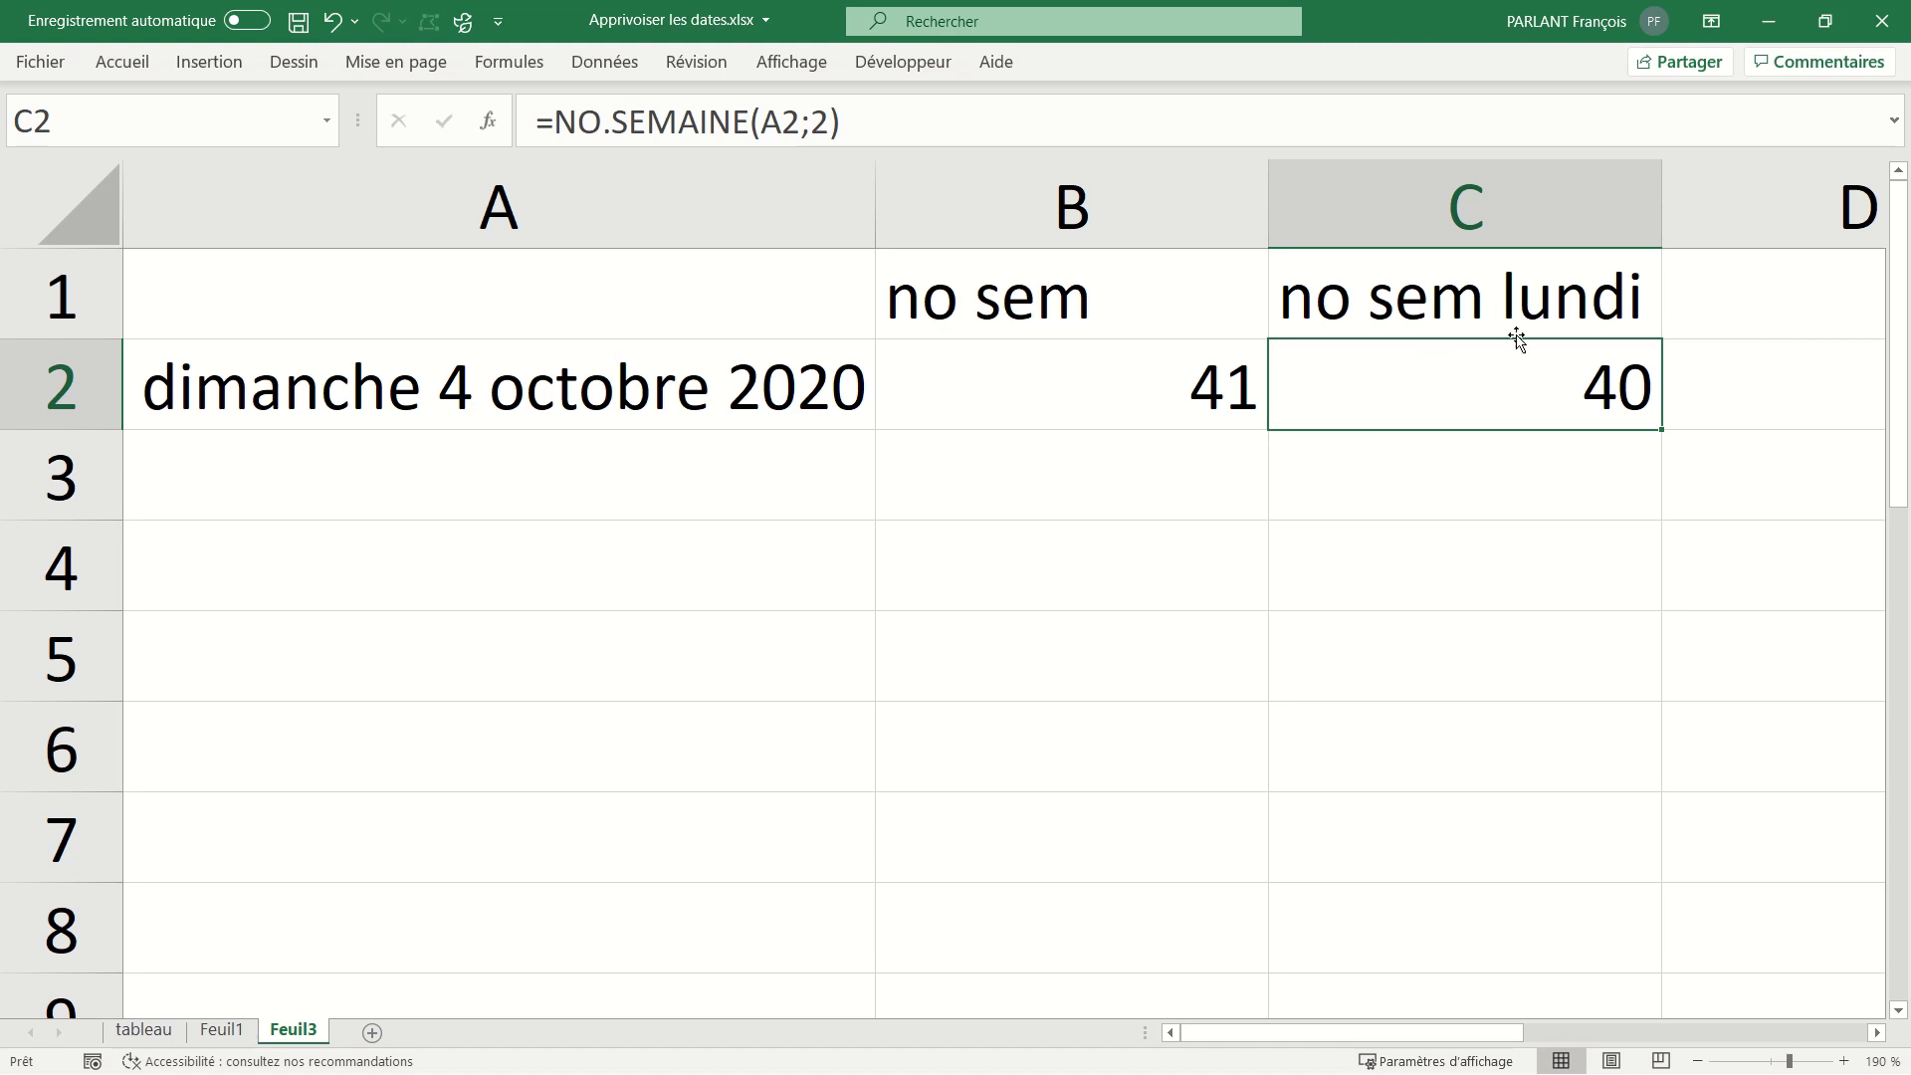
pyautogui.doubleClick(1493, 390)
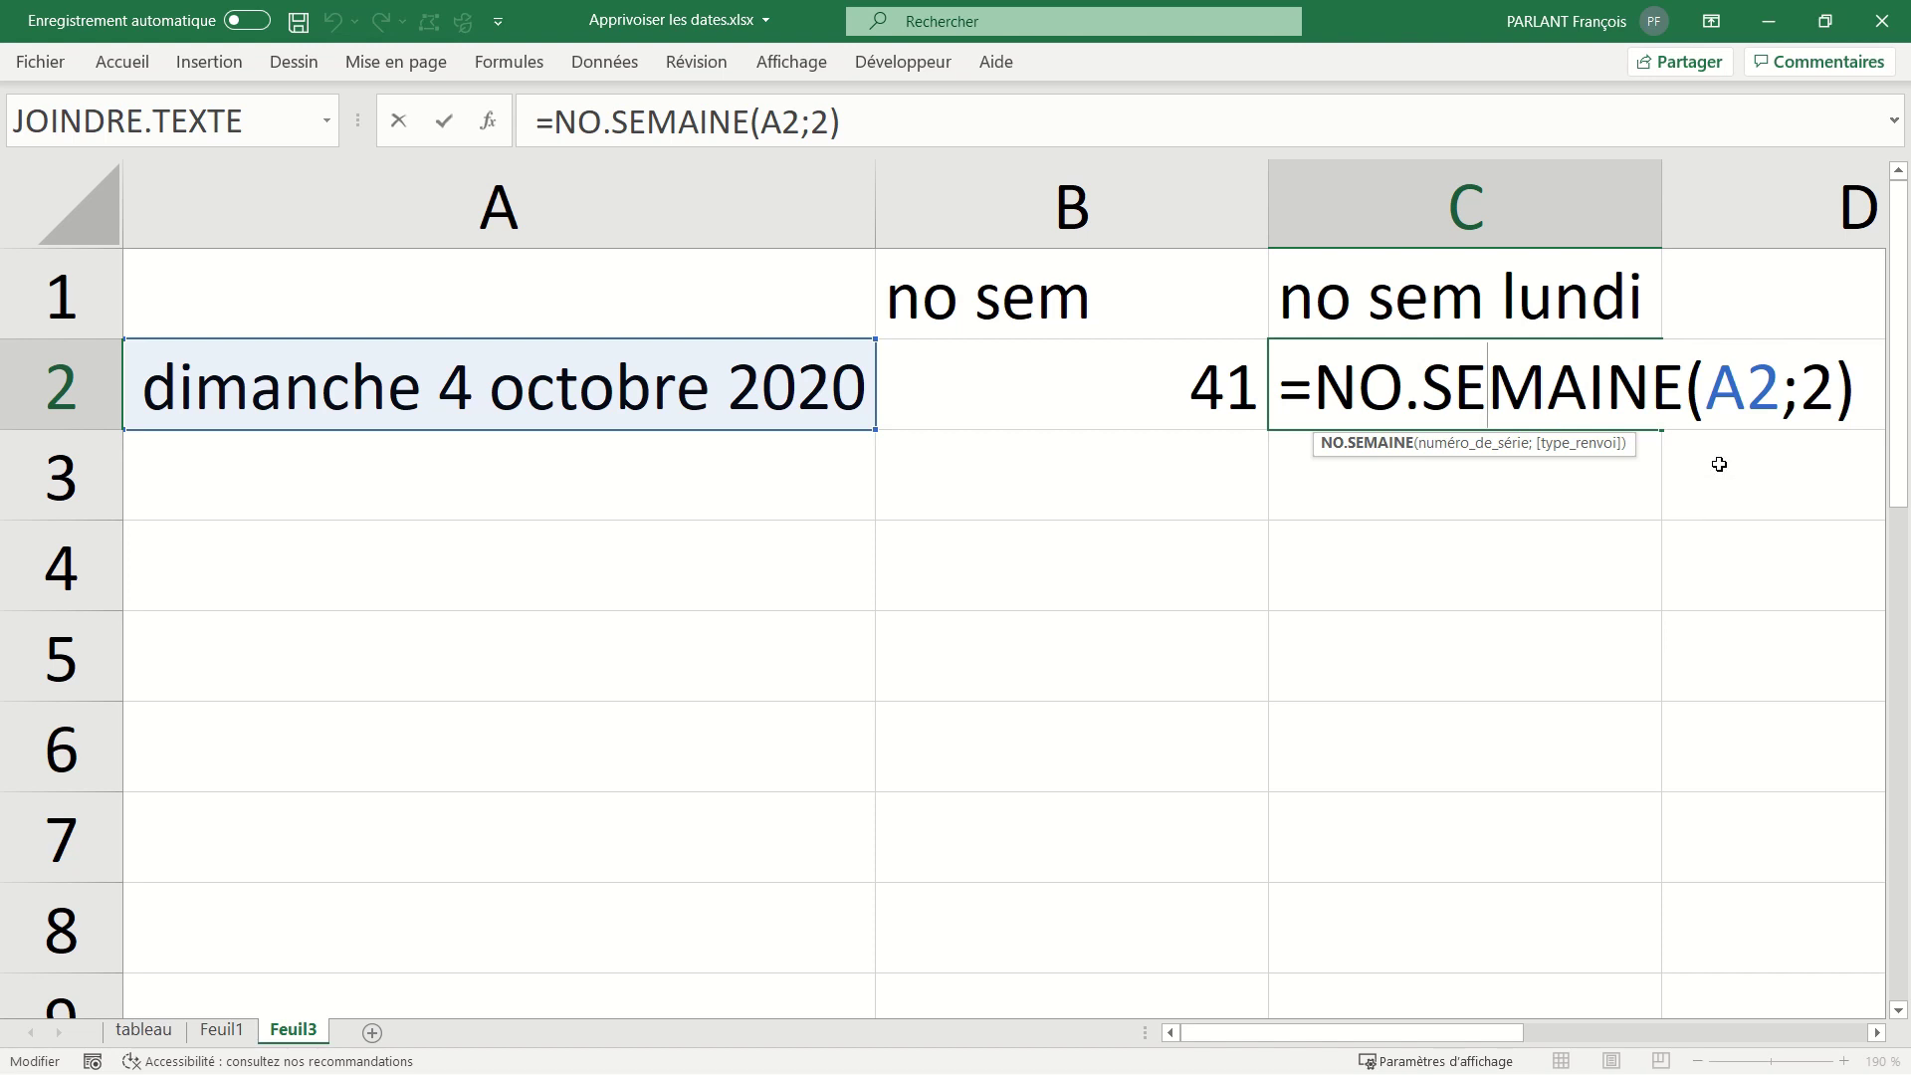
pyautogui.hscroll(2, 1732, 444)
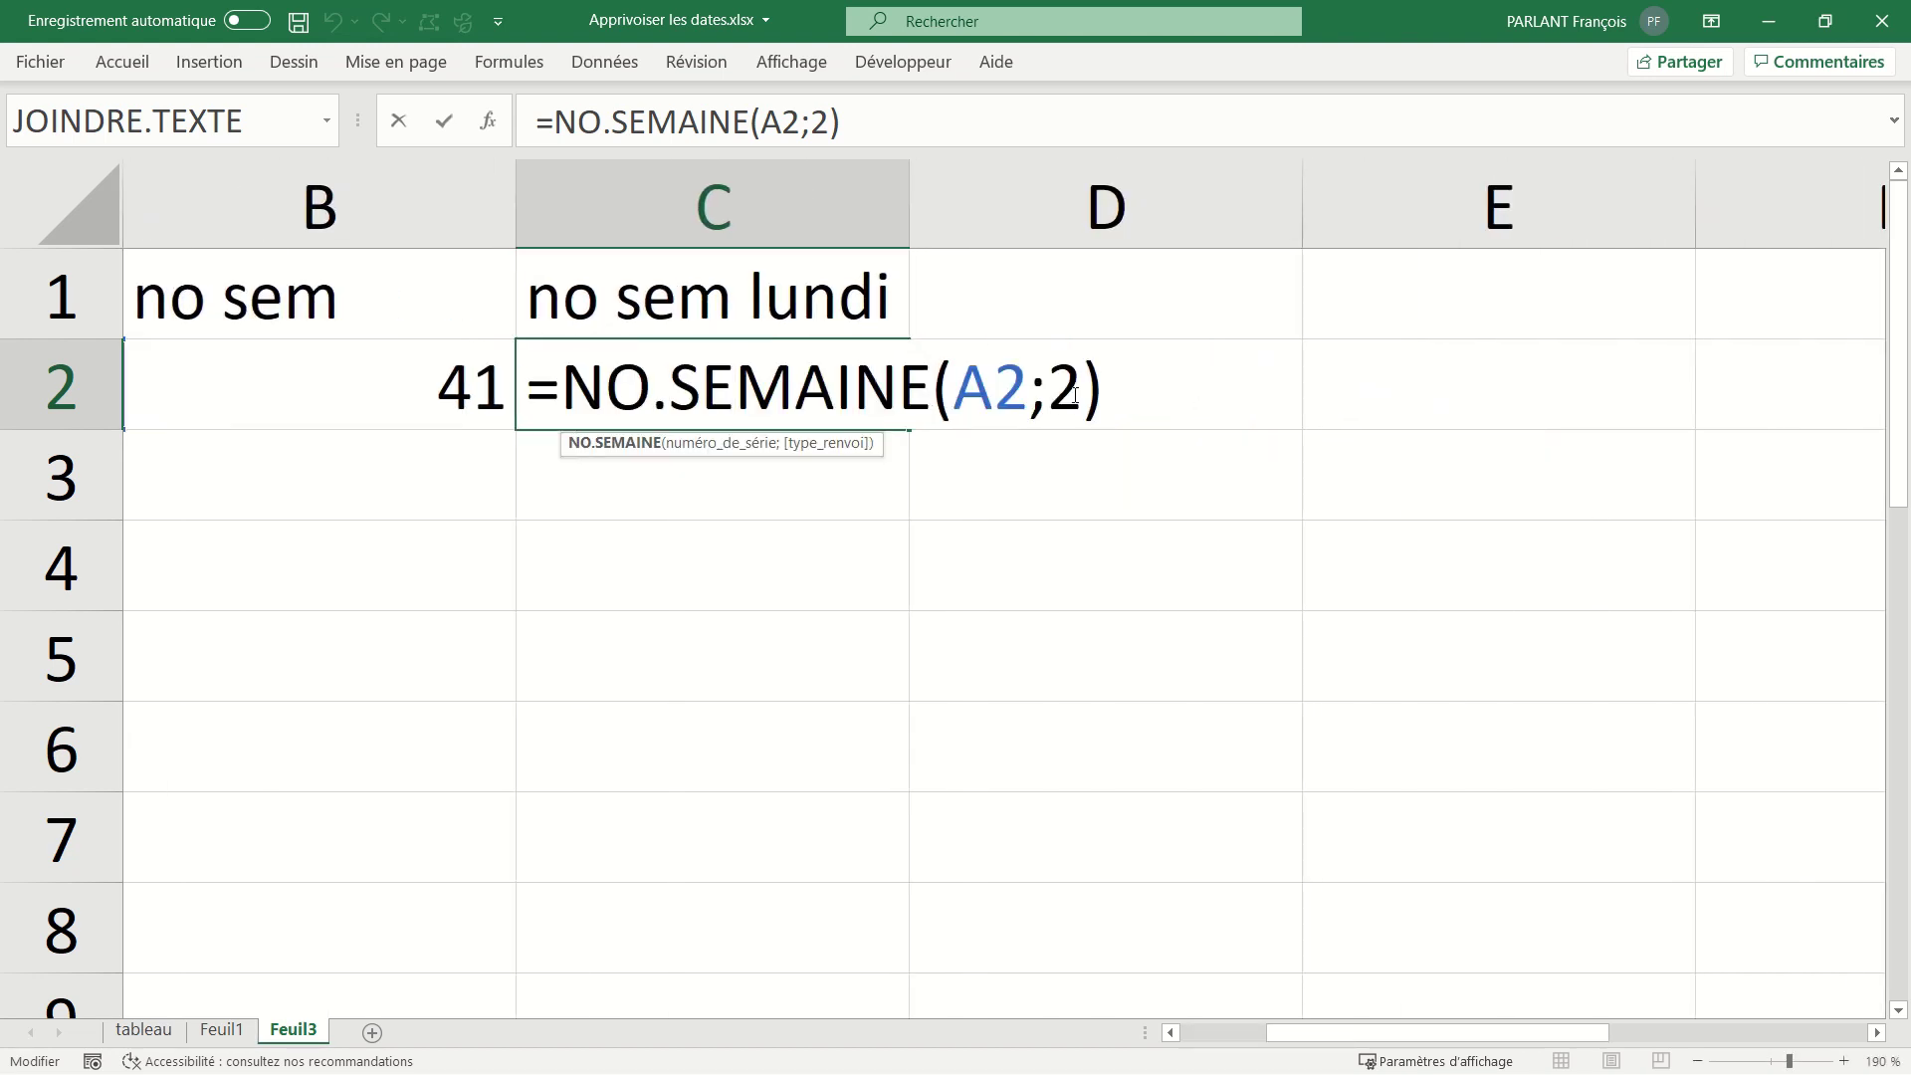
pyautogui.click(1092, 391)
pyautogui.press('BackSpace')
pyautogui.press('BackSpace')
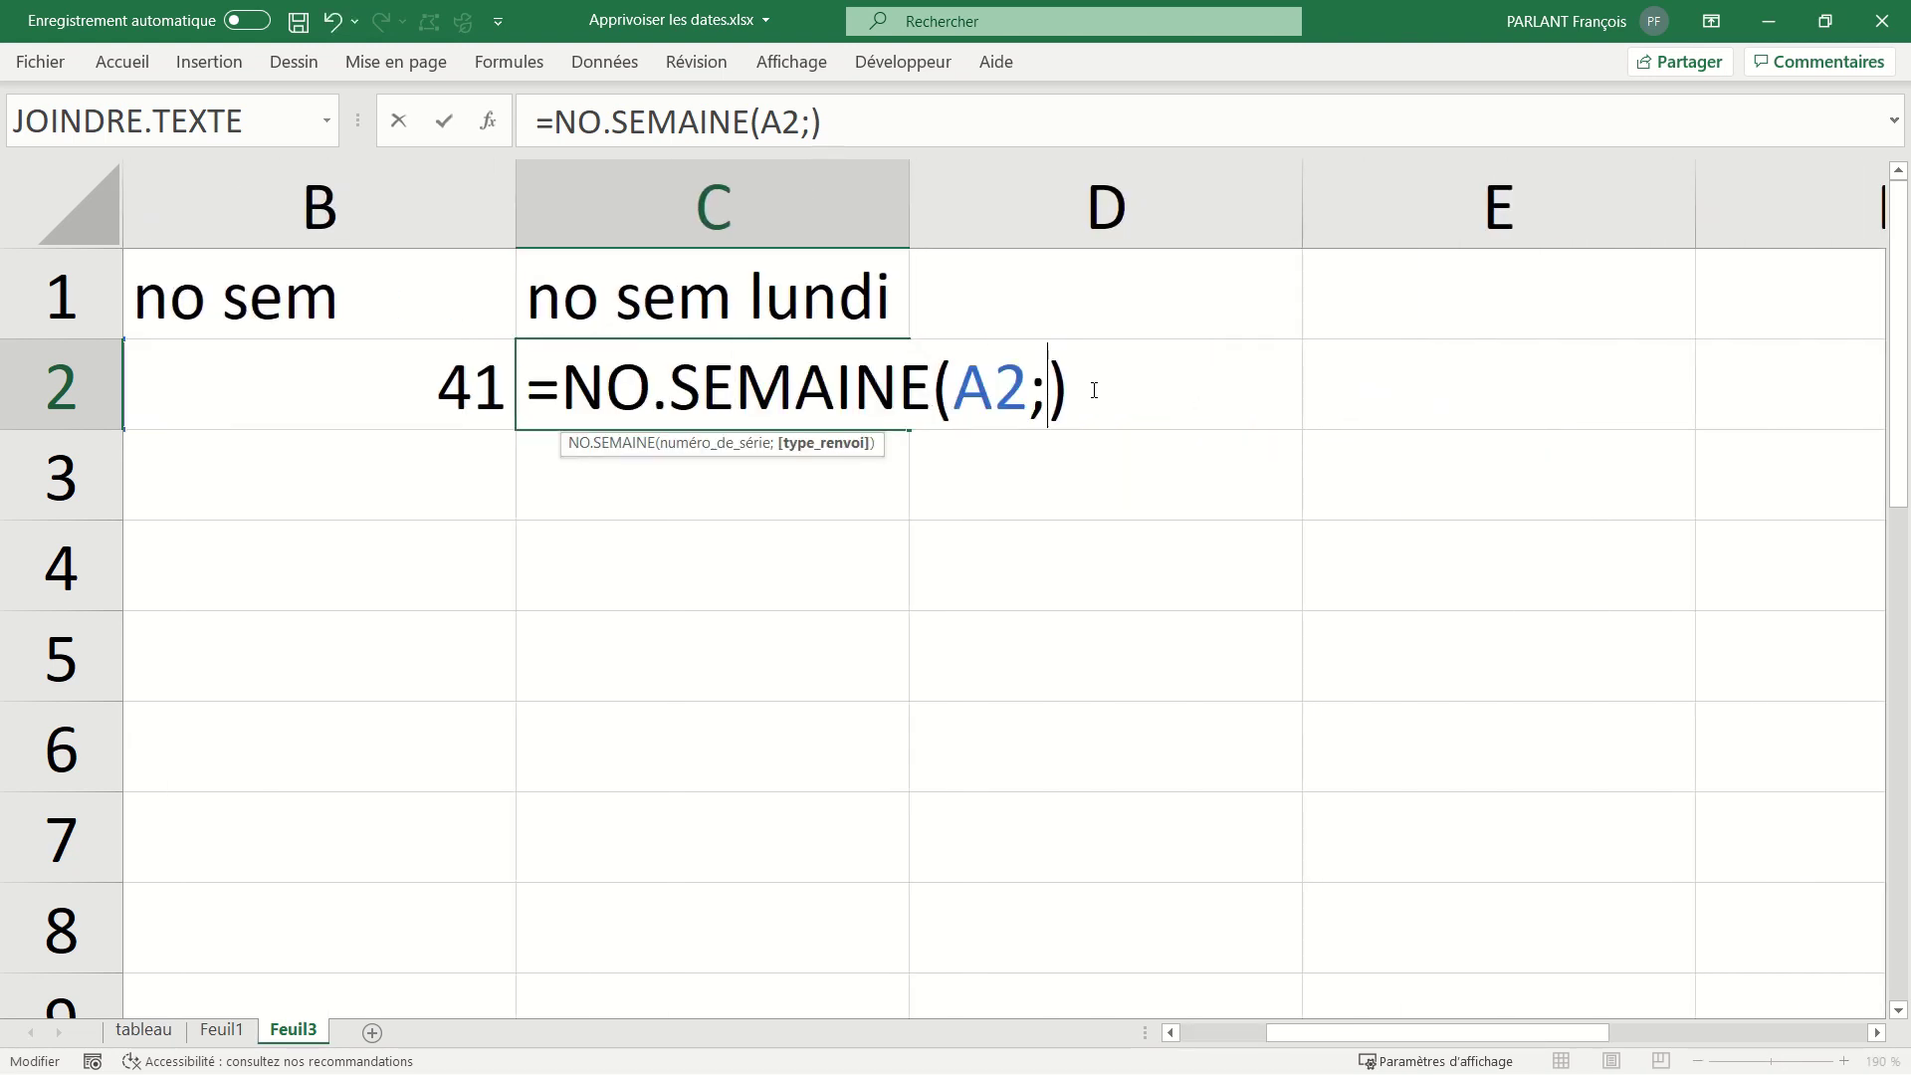
pyautogui.write(';')
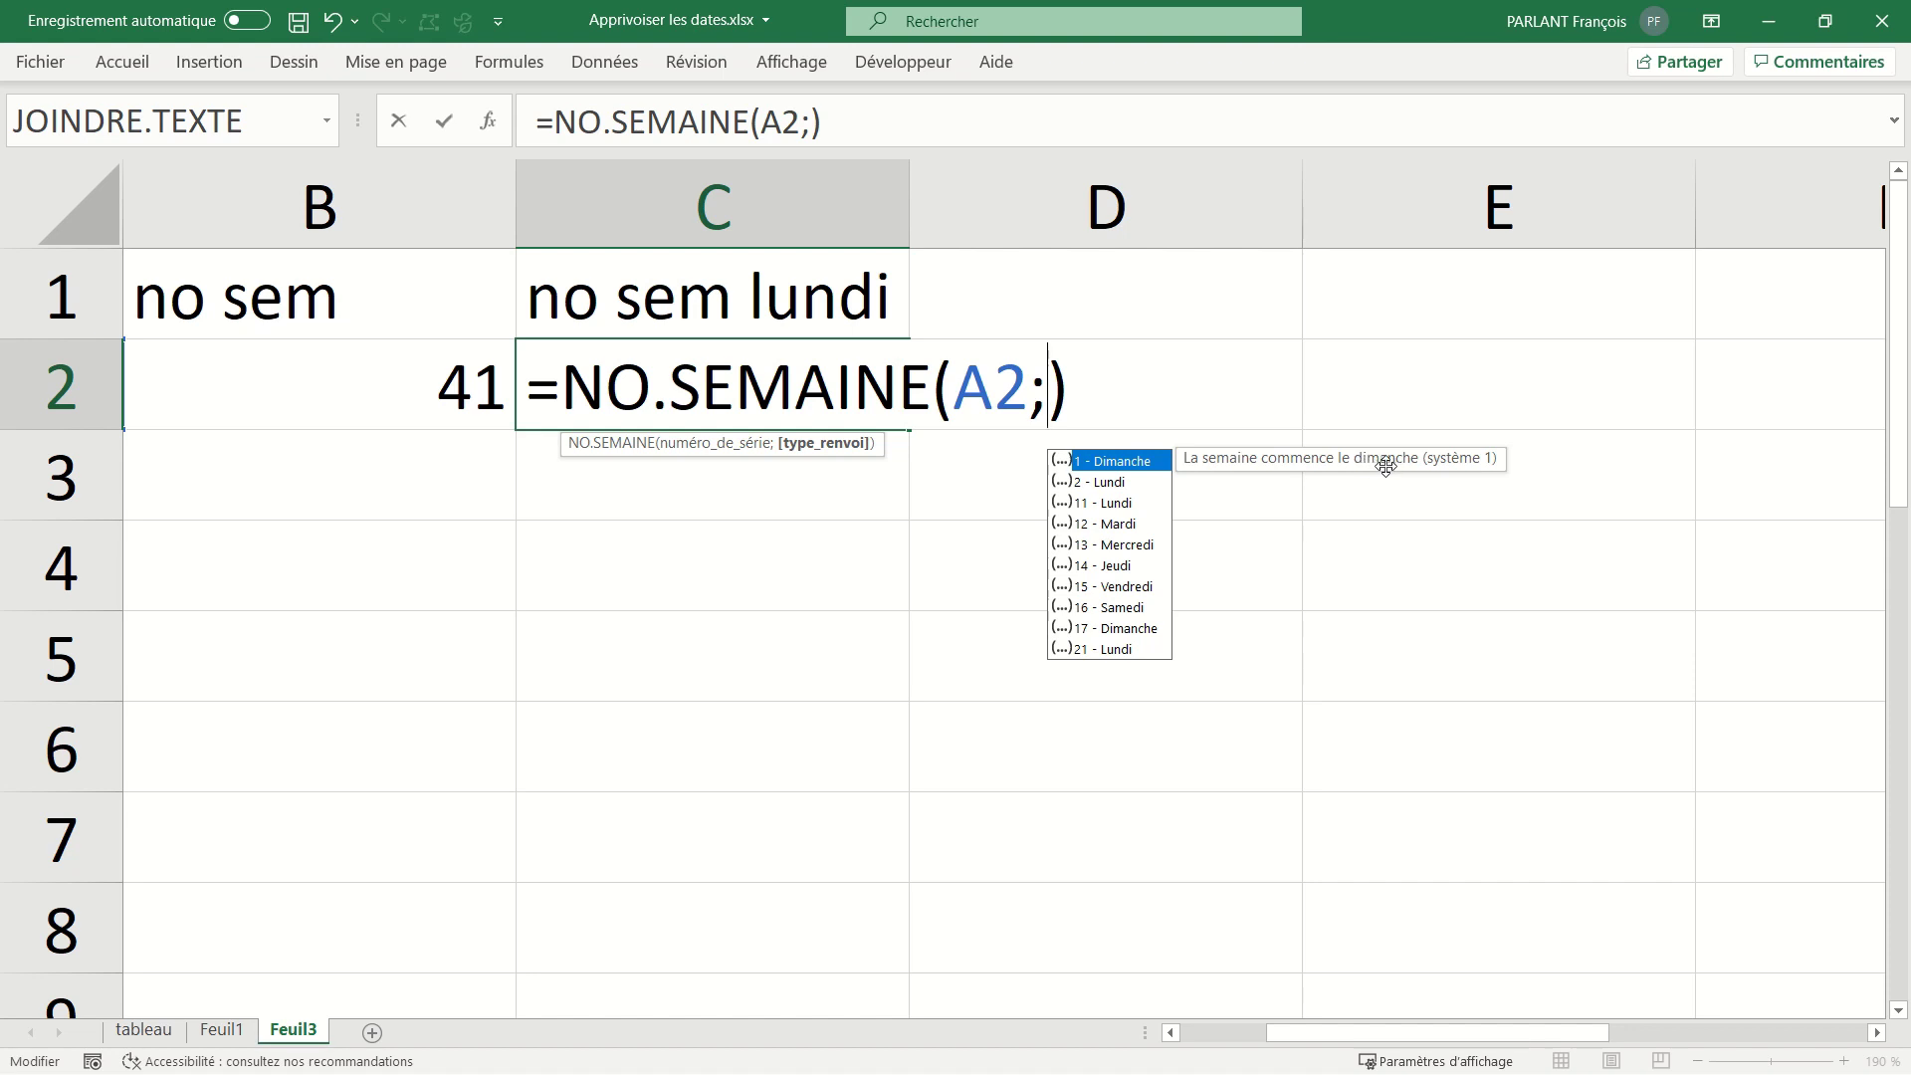
pyautogui.press('Down')
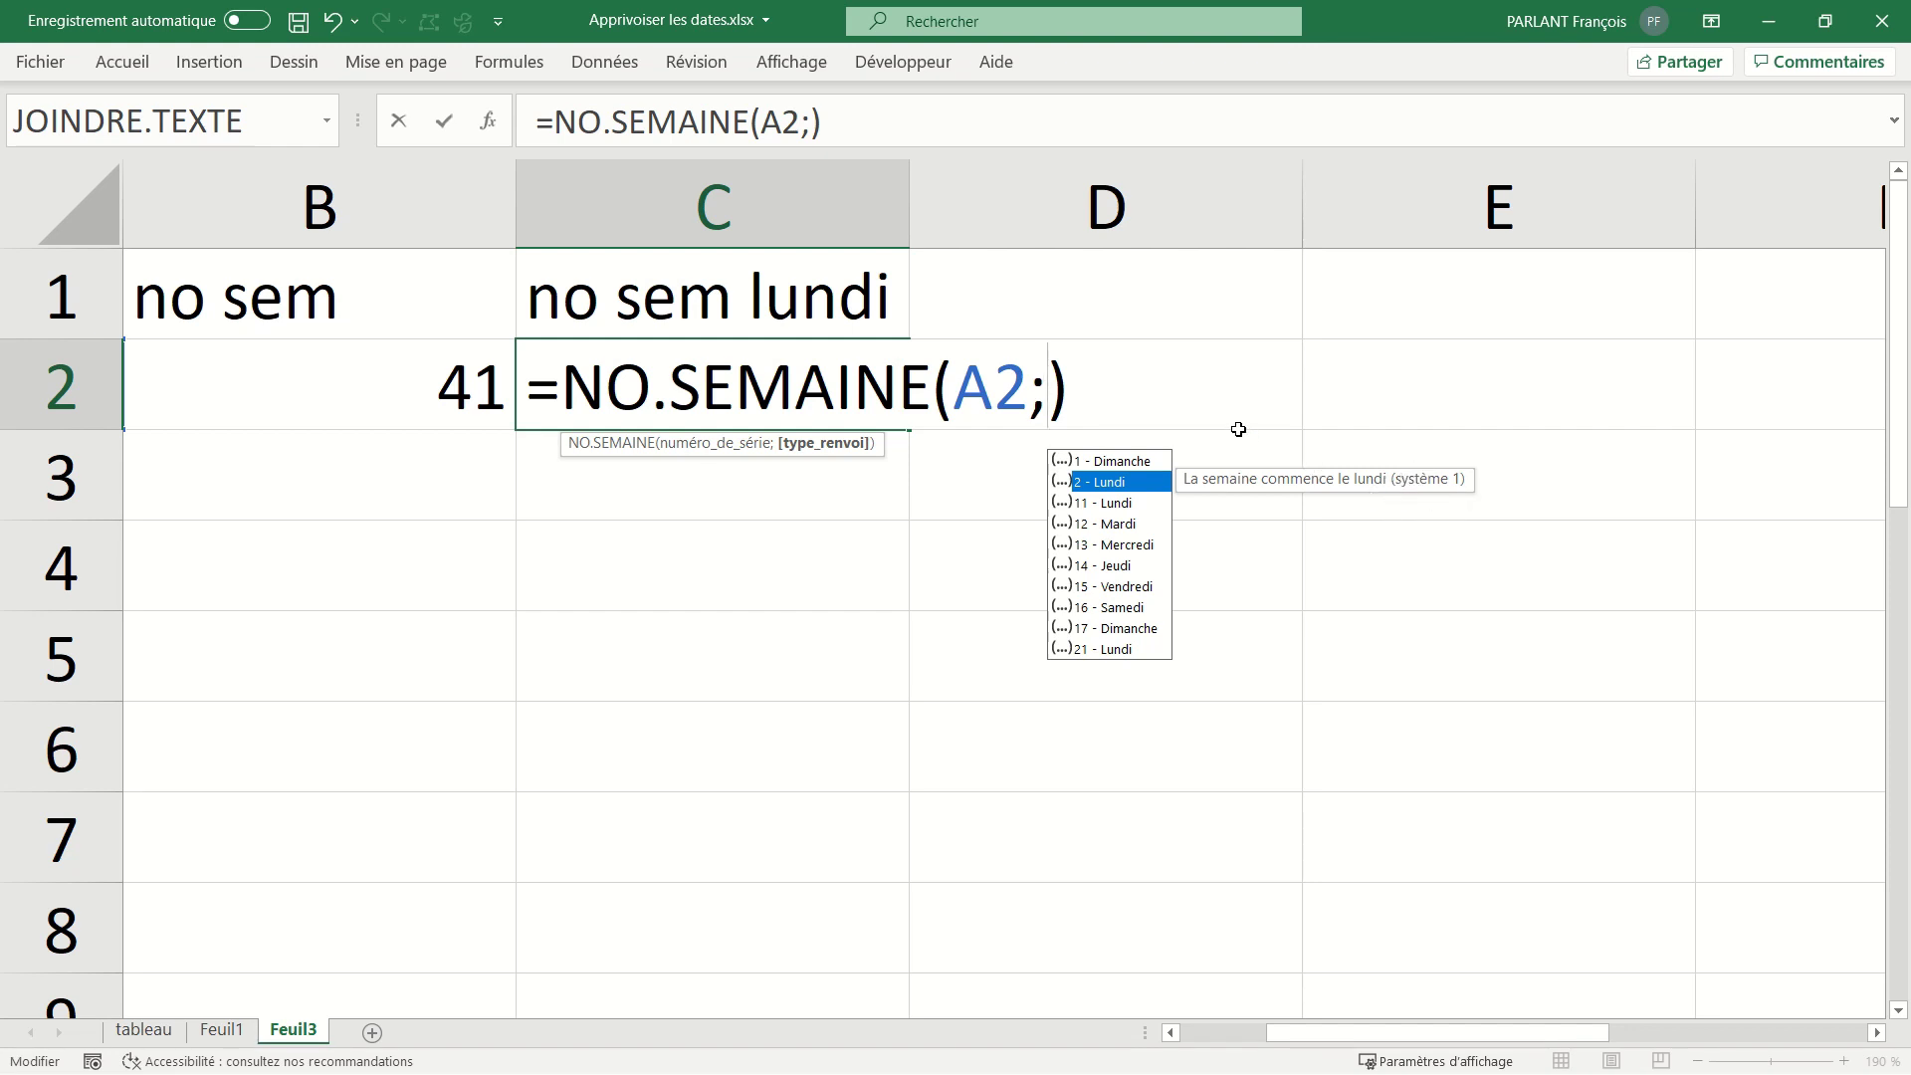
pyautogui.press('Escape')
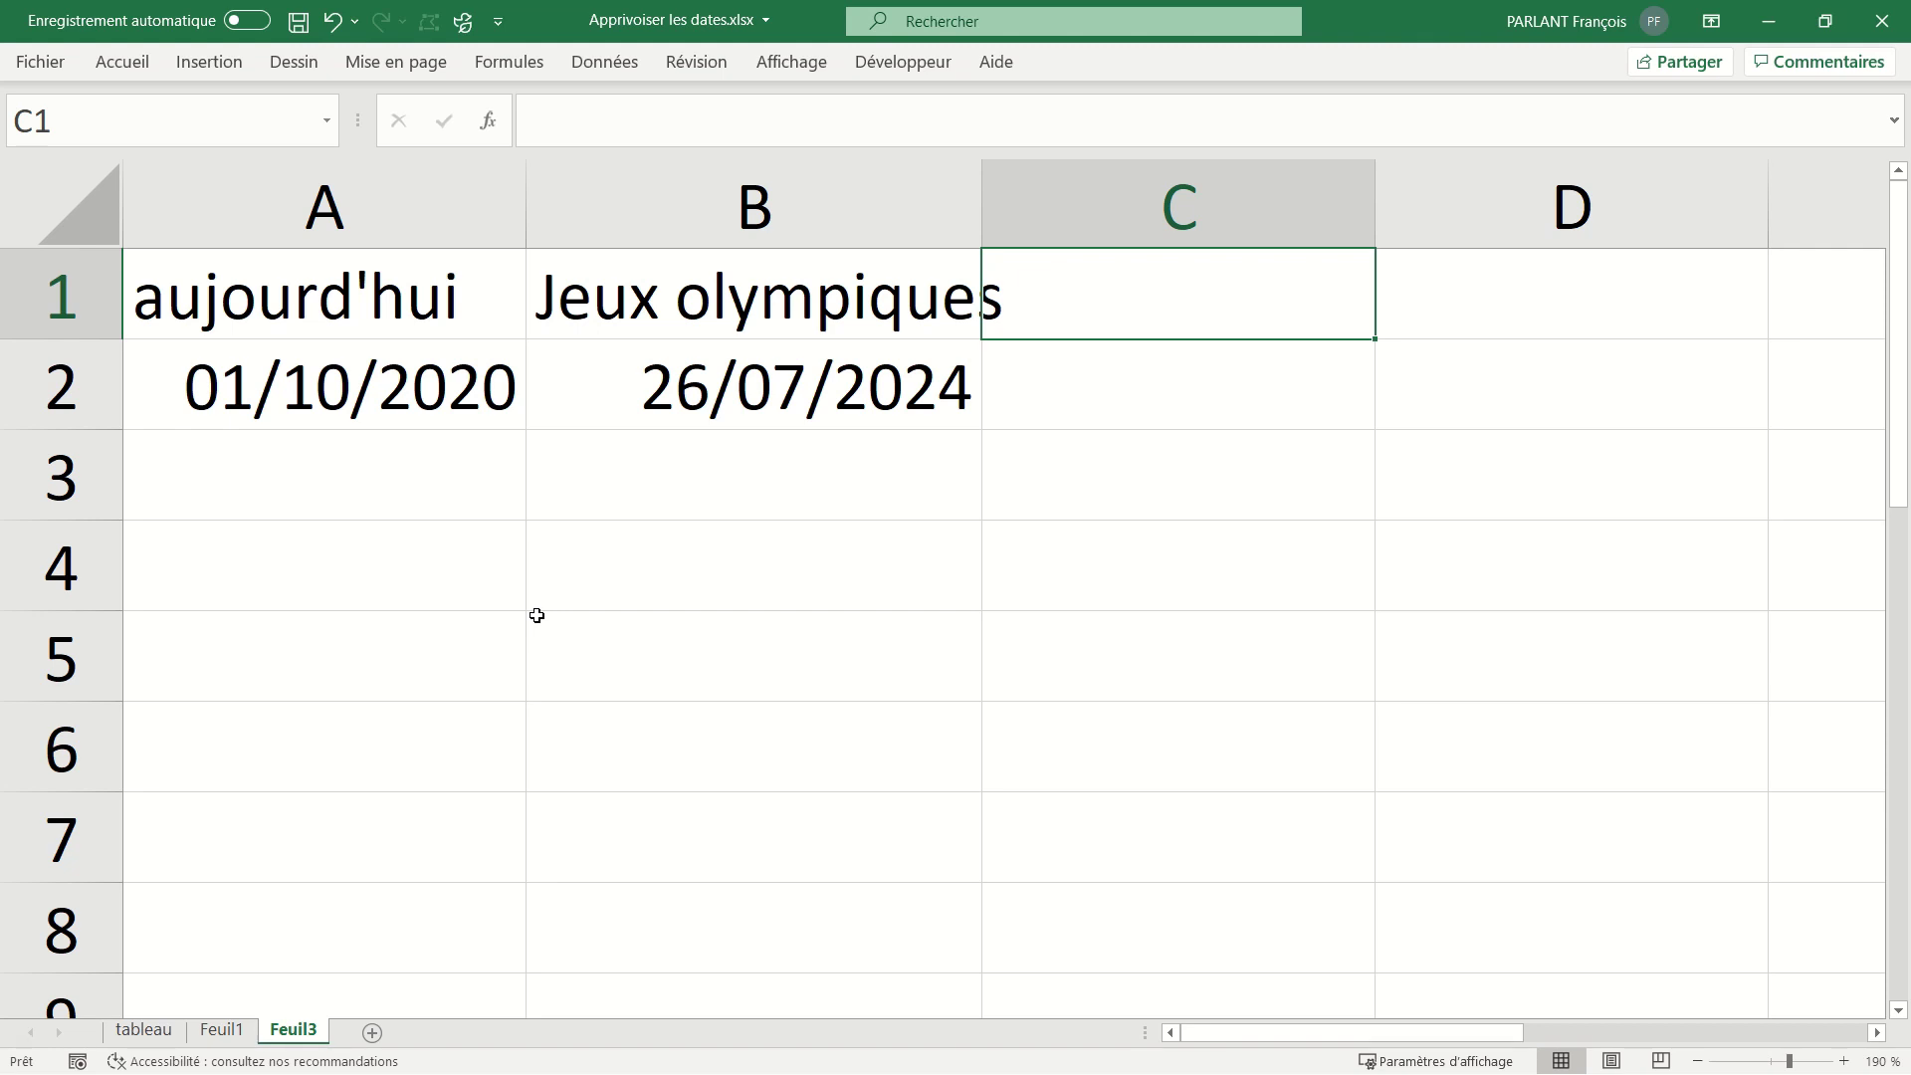
# Calculate the full years between the dates in A2 and B2 in cell C2 with =datedif(A2;B2;"y").
pyautogui.press('Down')
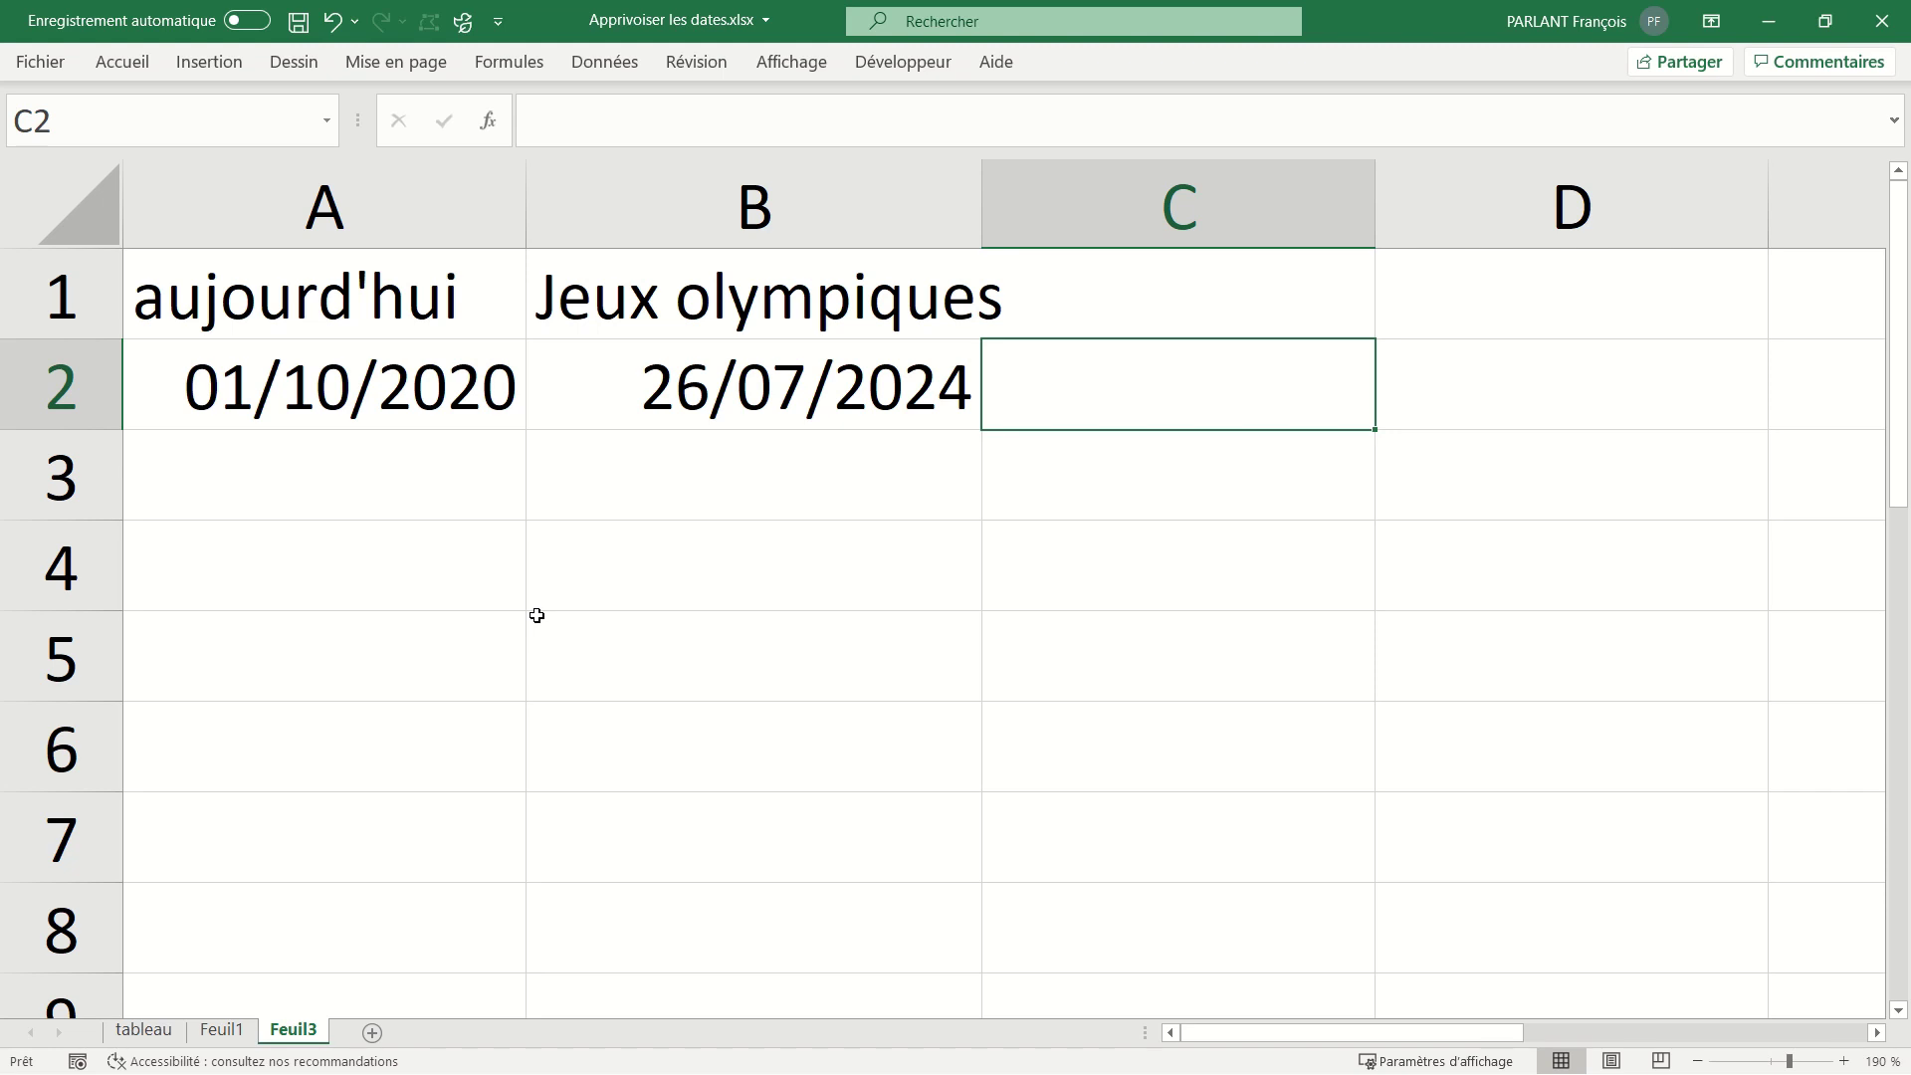
pyautogui.write('=dated')
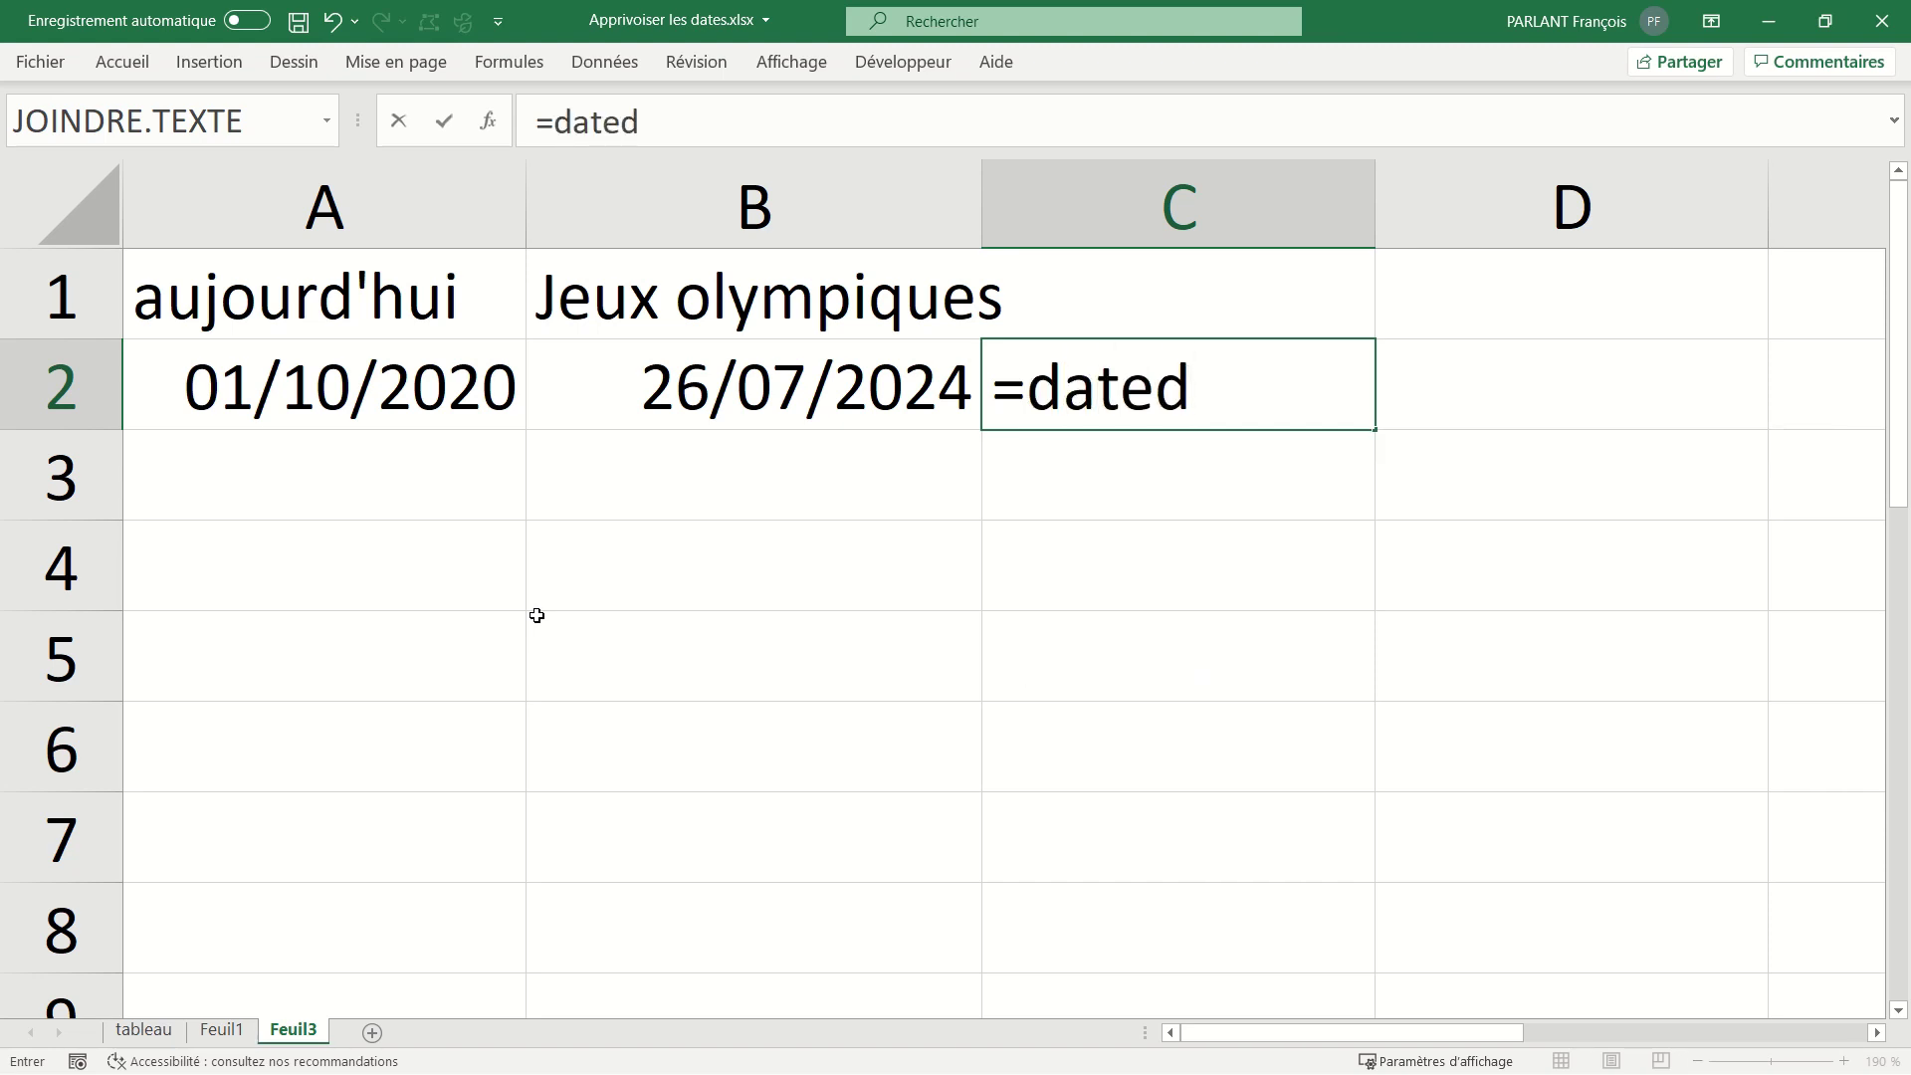
pyautogui.write('if(')
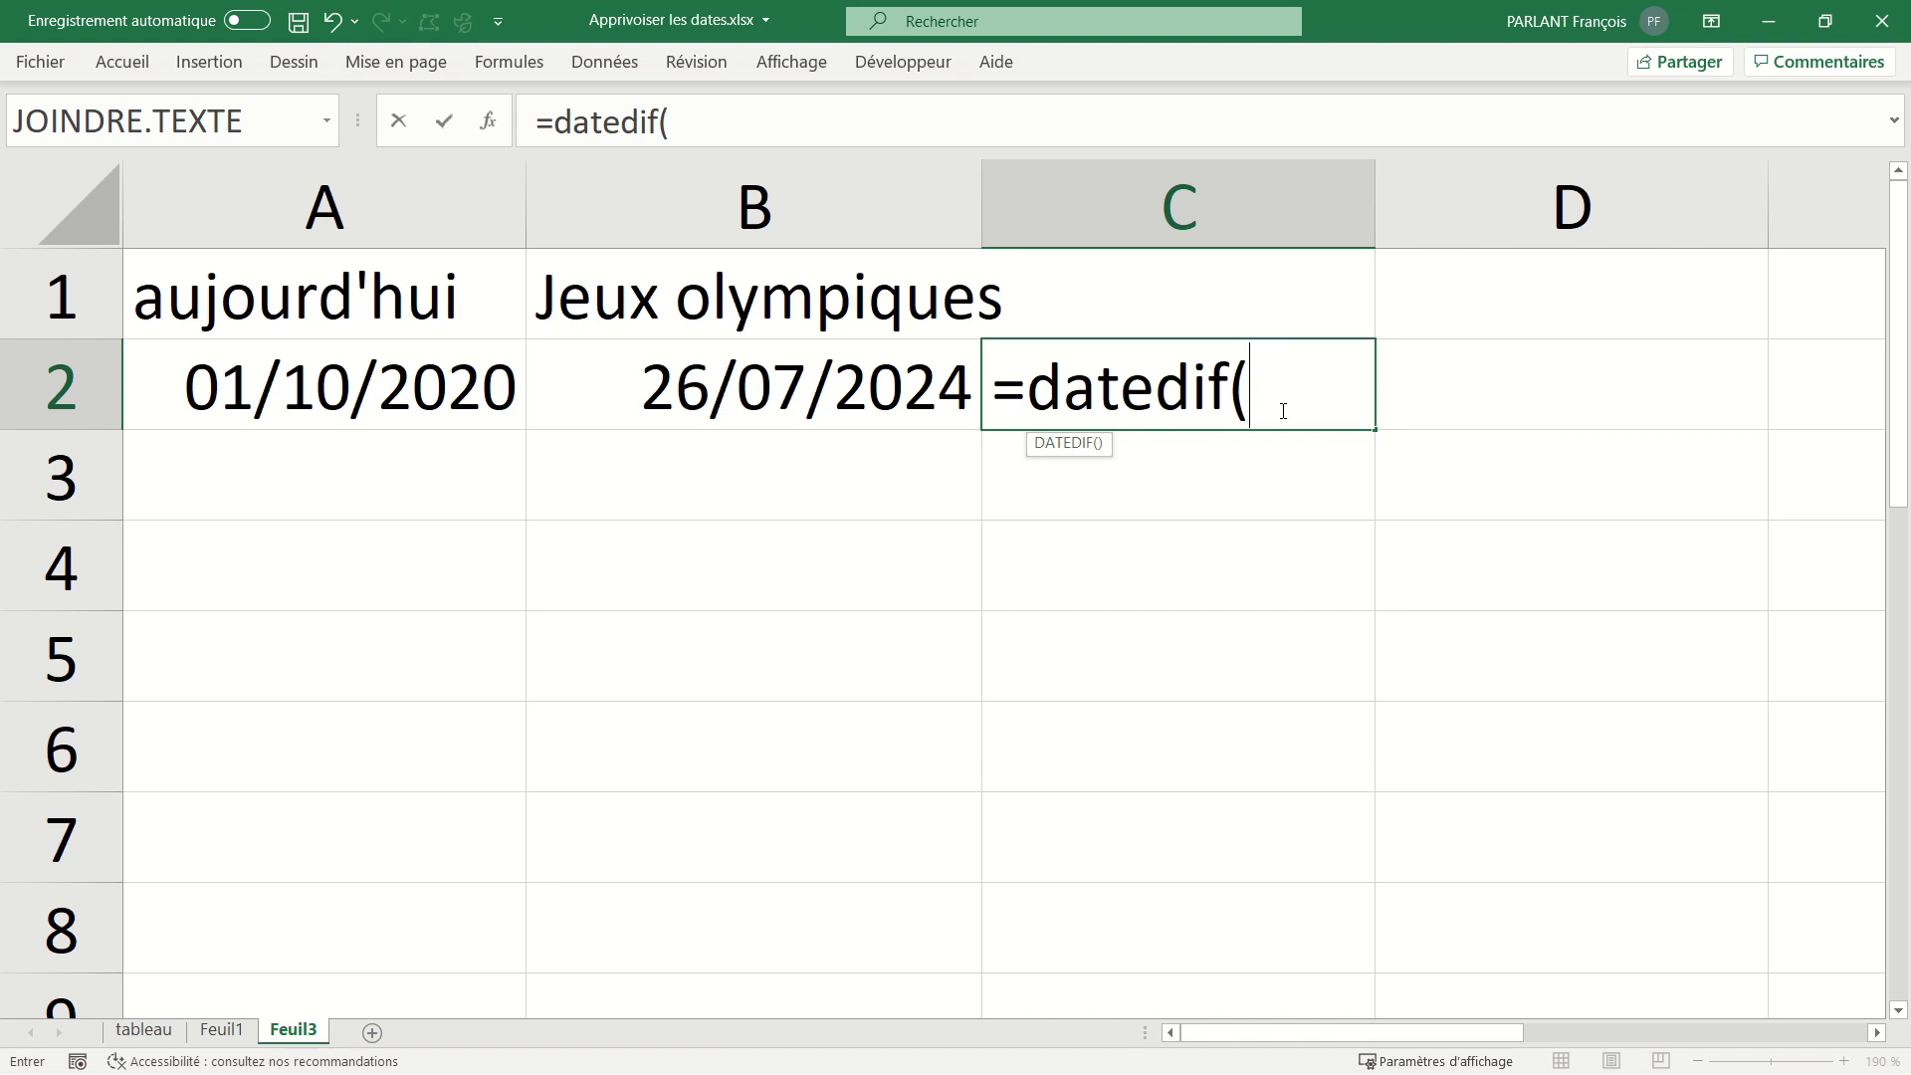
pyautogui.click(428, 379)
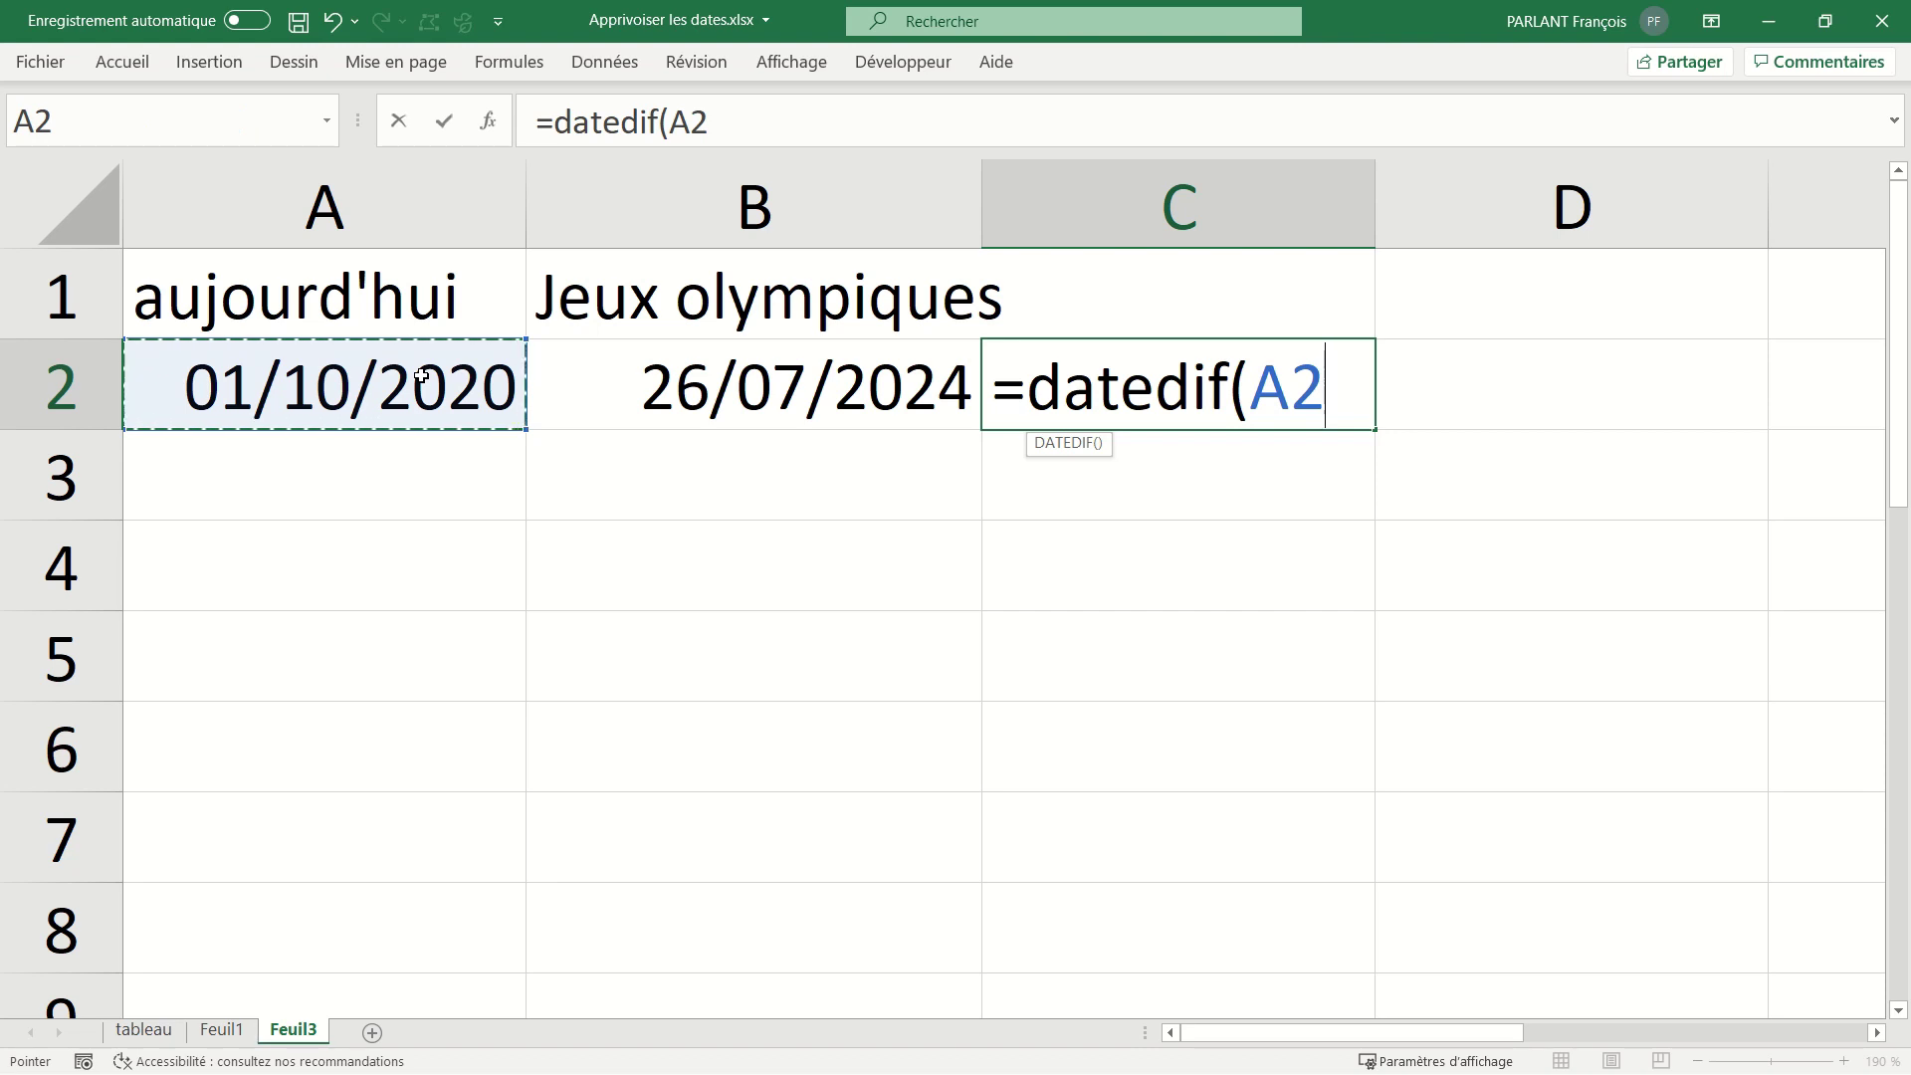
pyautogui.write(';')
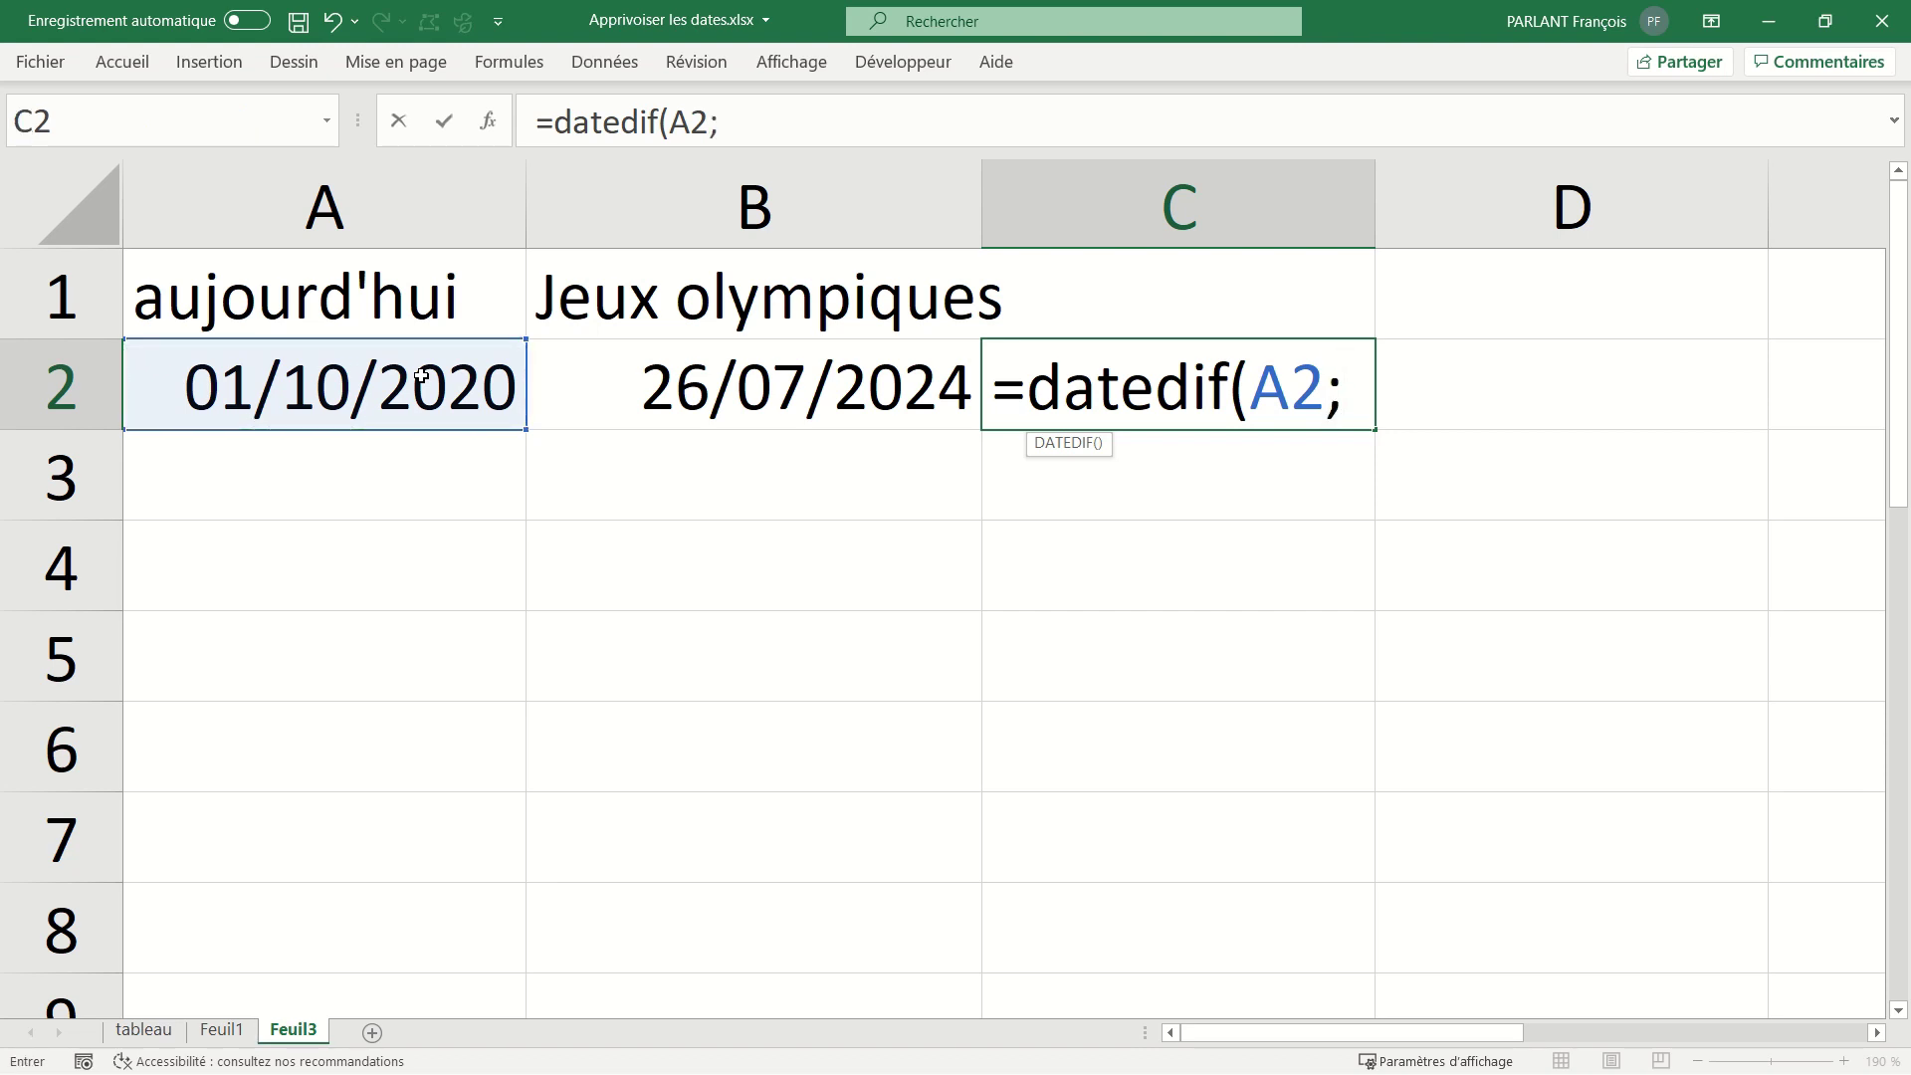
pyautogui.click(740, 382)
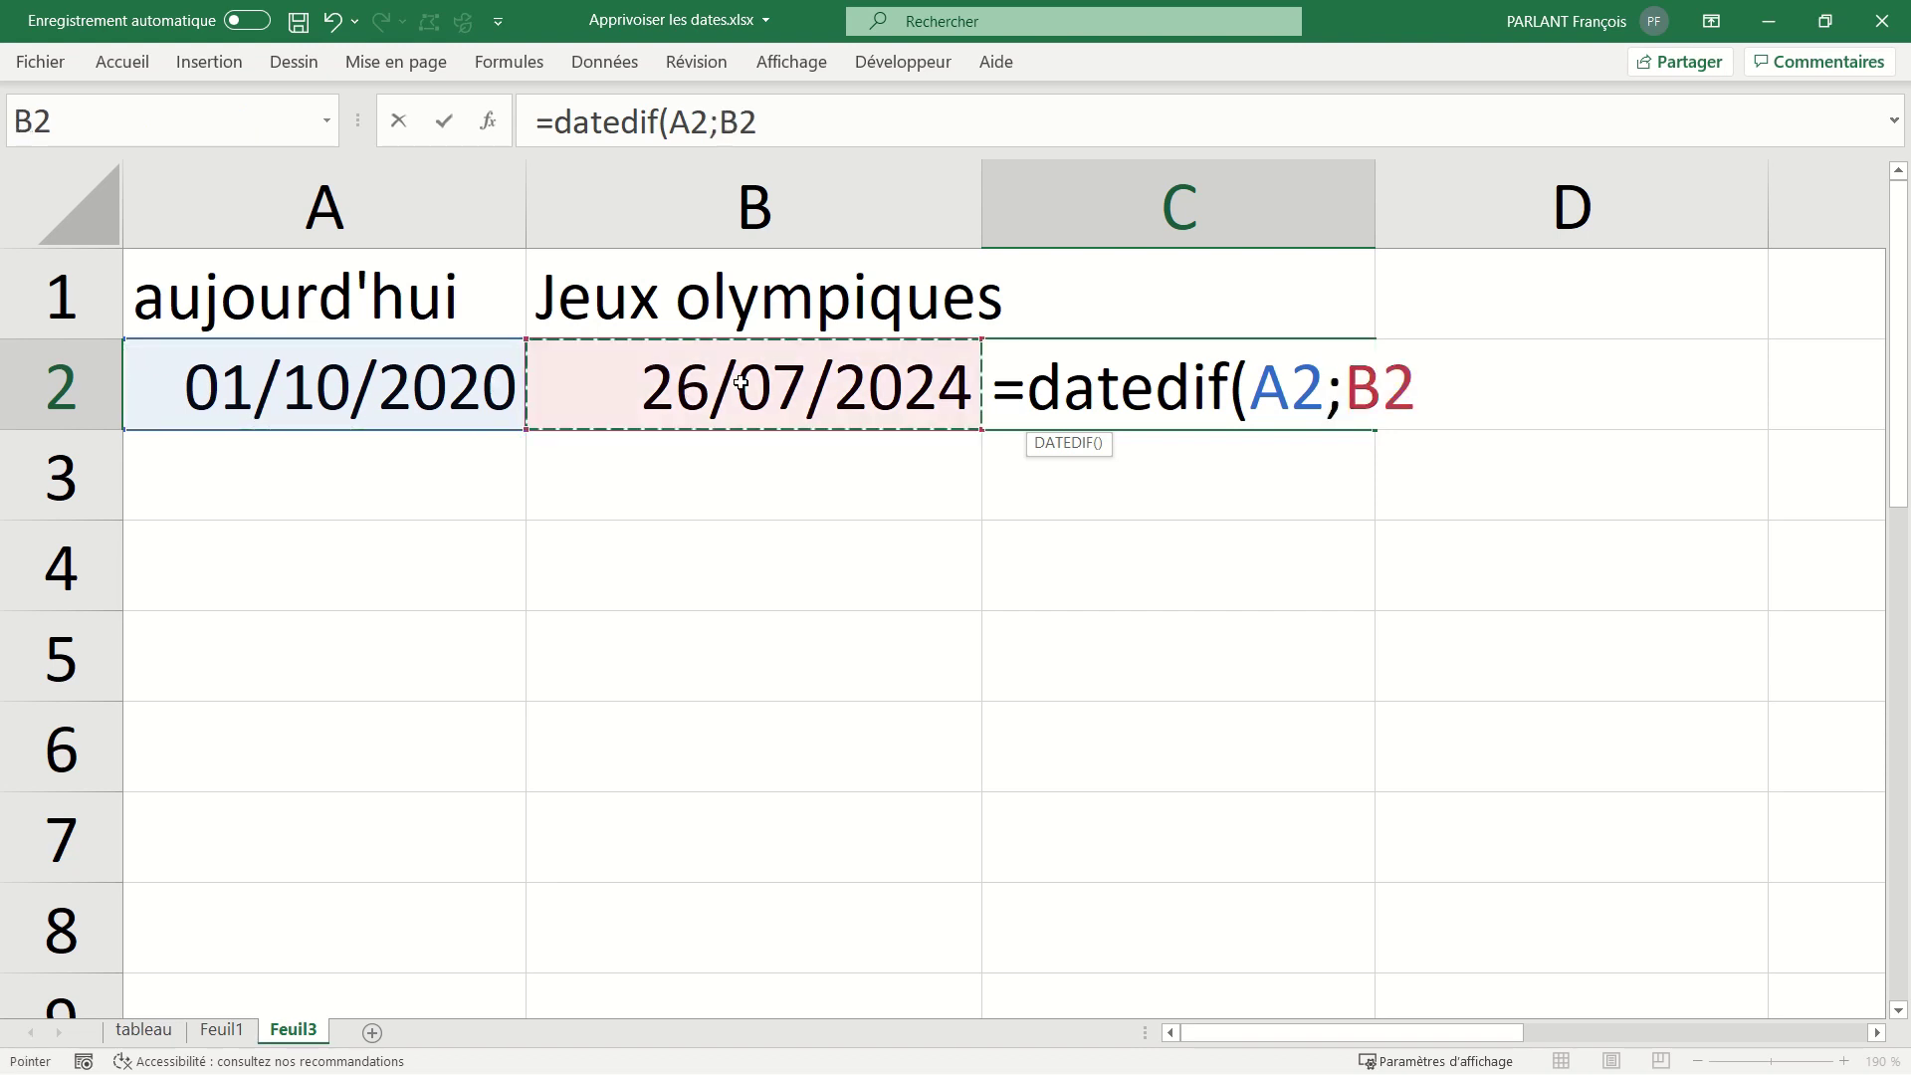
pyautogui.write(';')
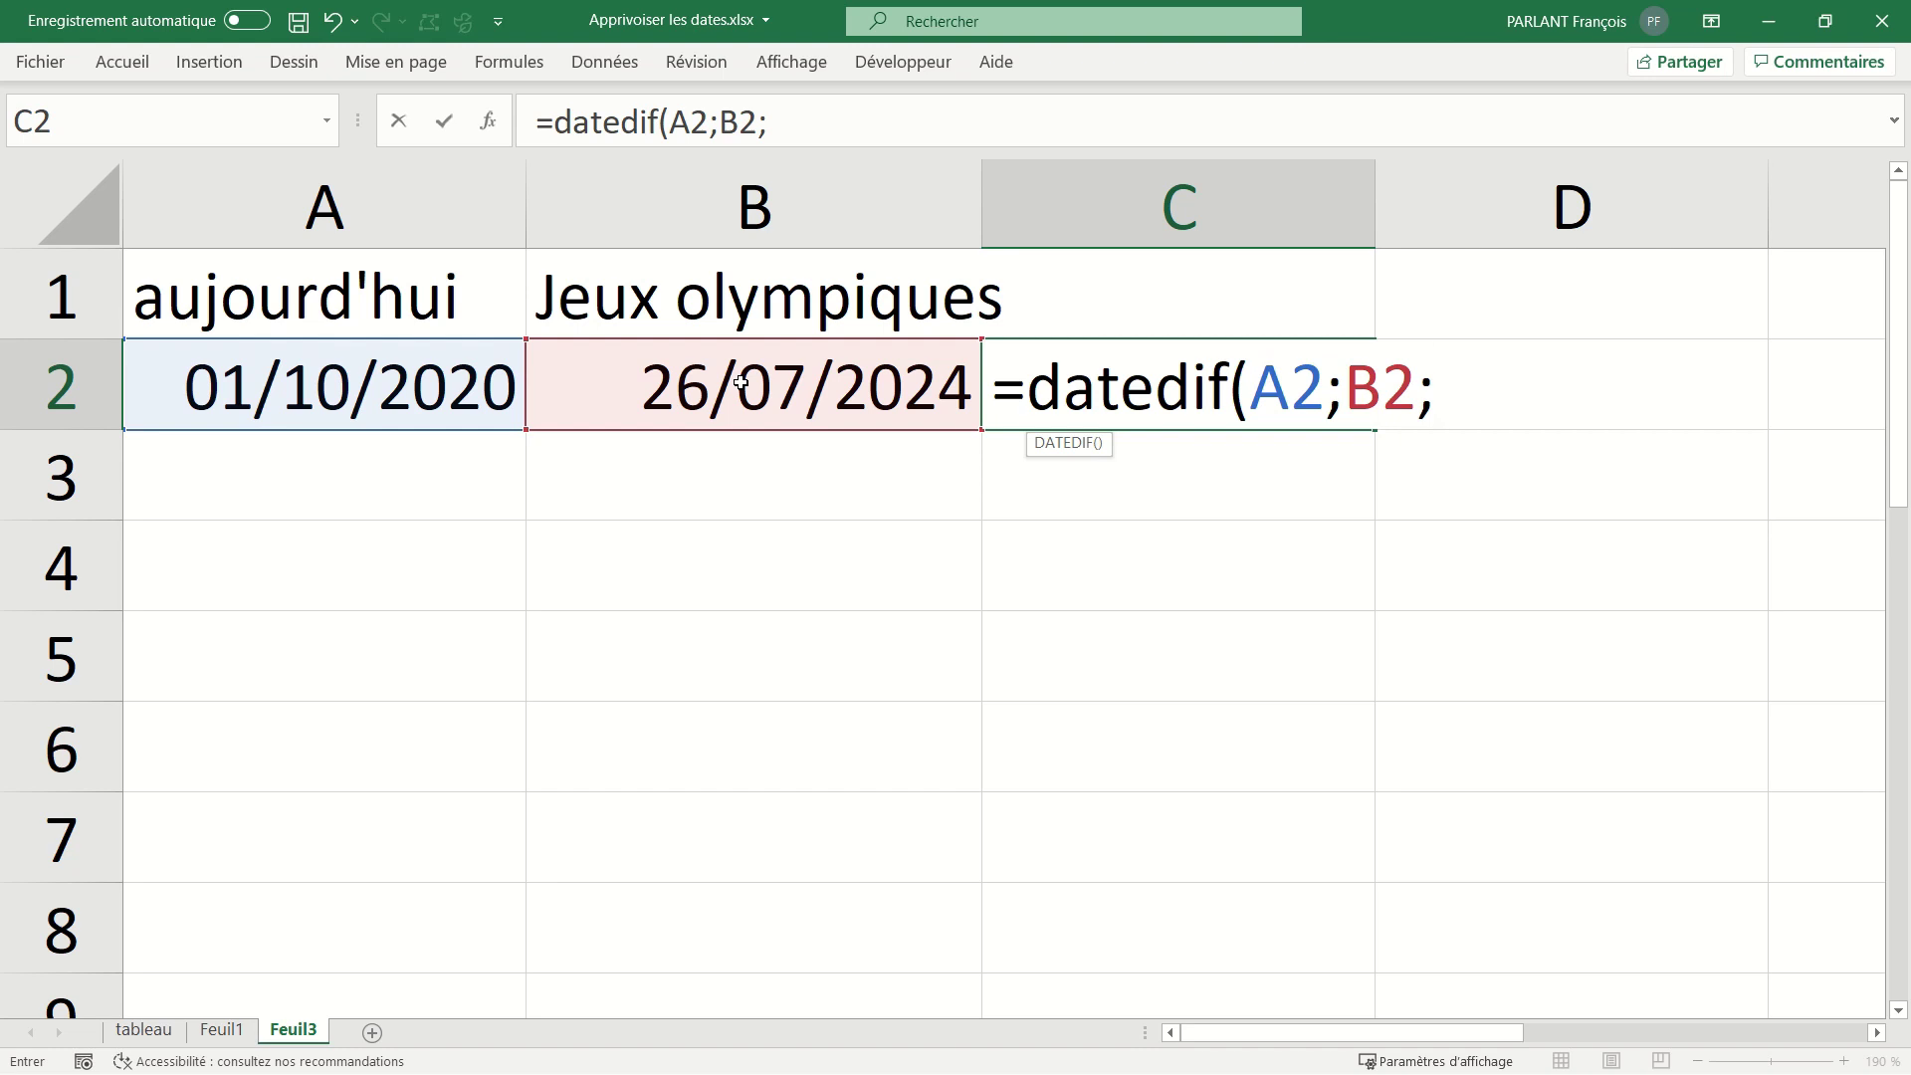
pyautogui.write('"')
pyautogui.write('y")')
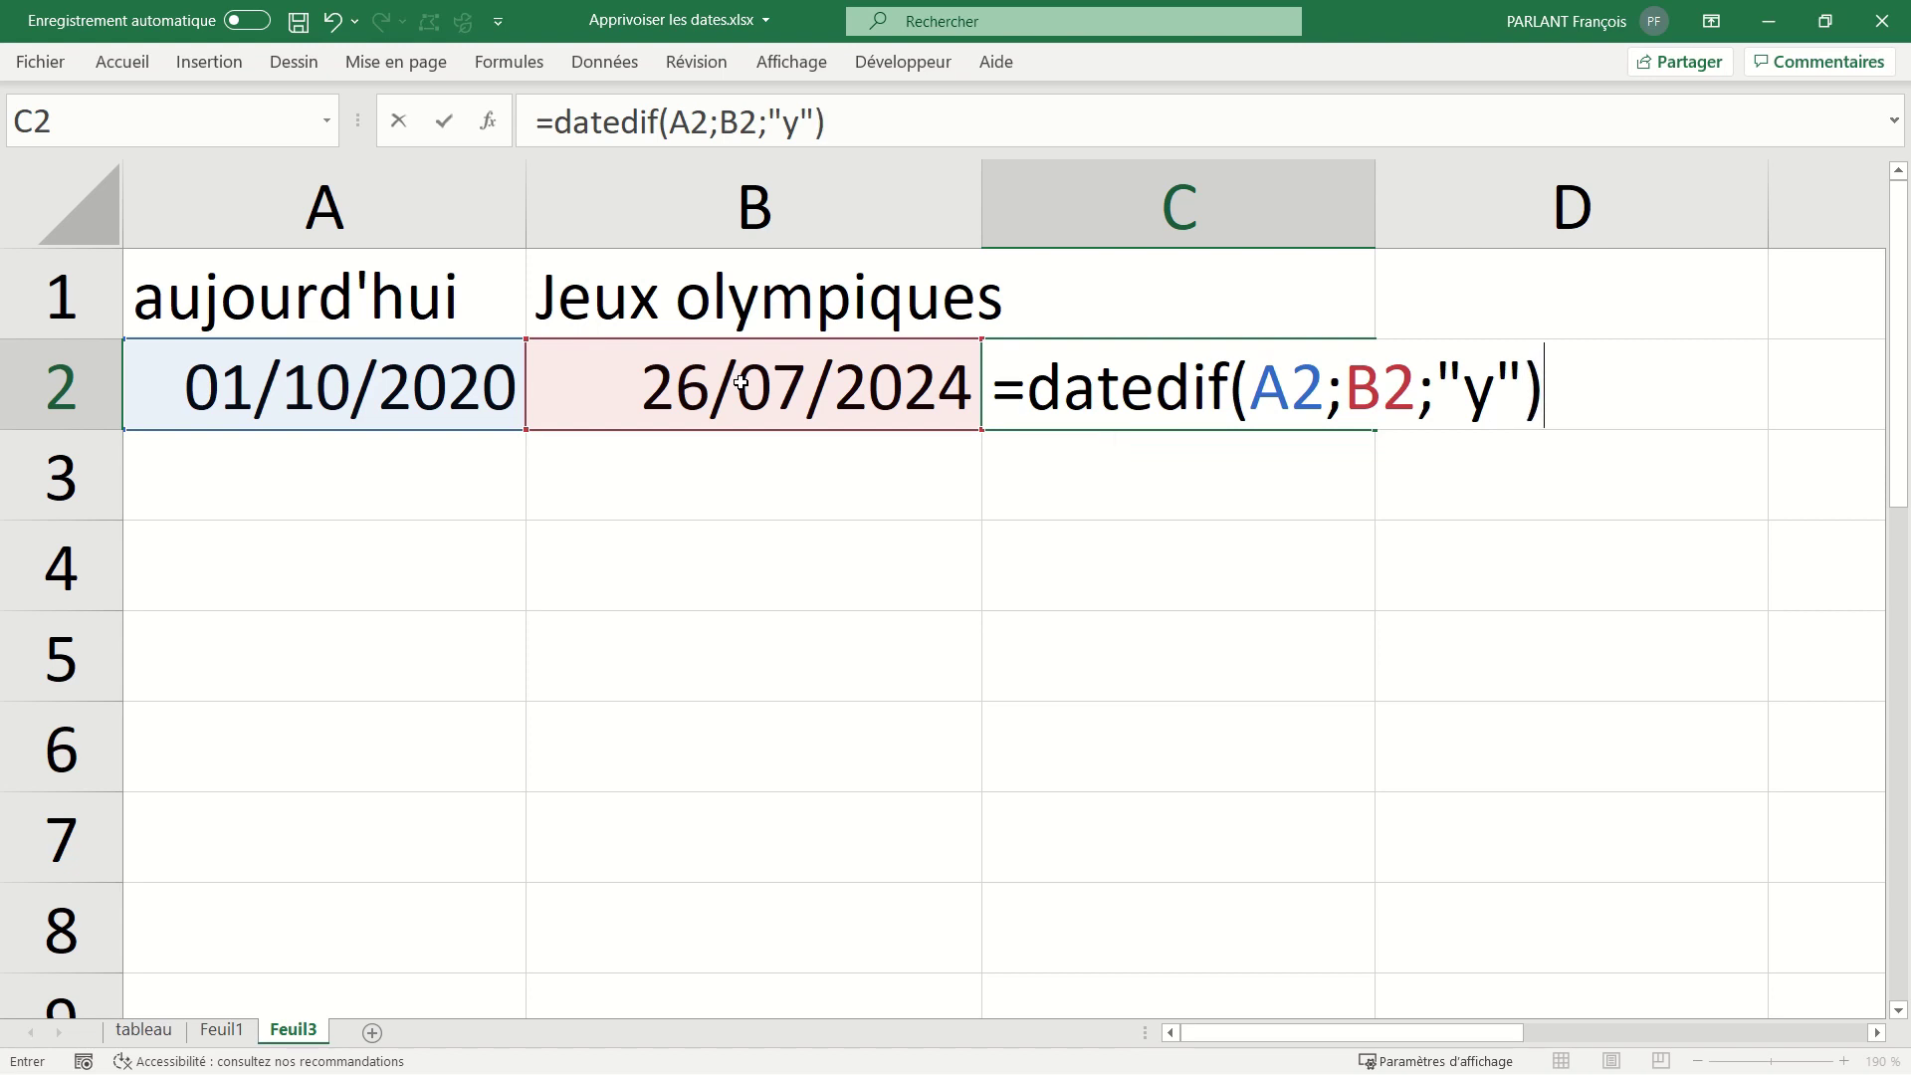
pyautogui.press('Return')
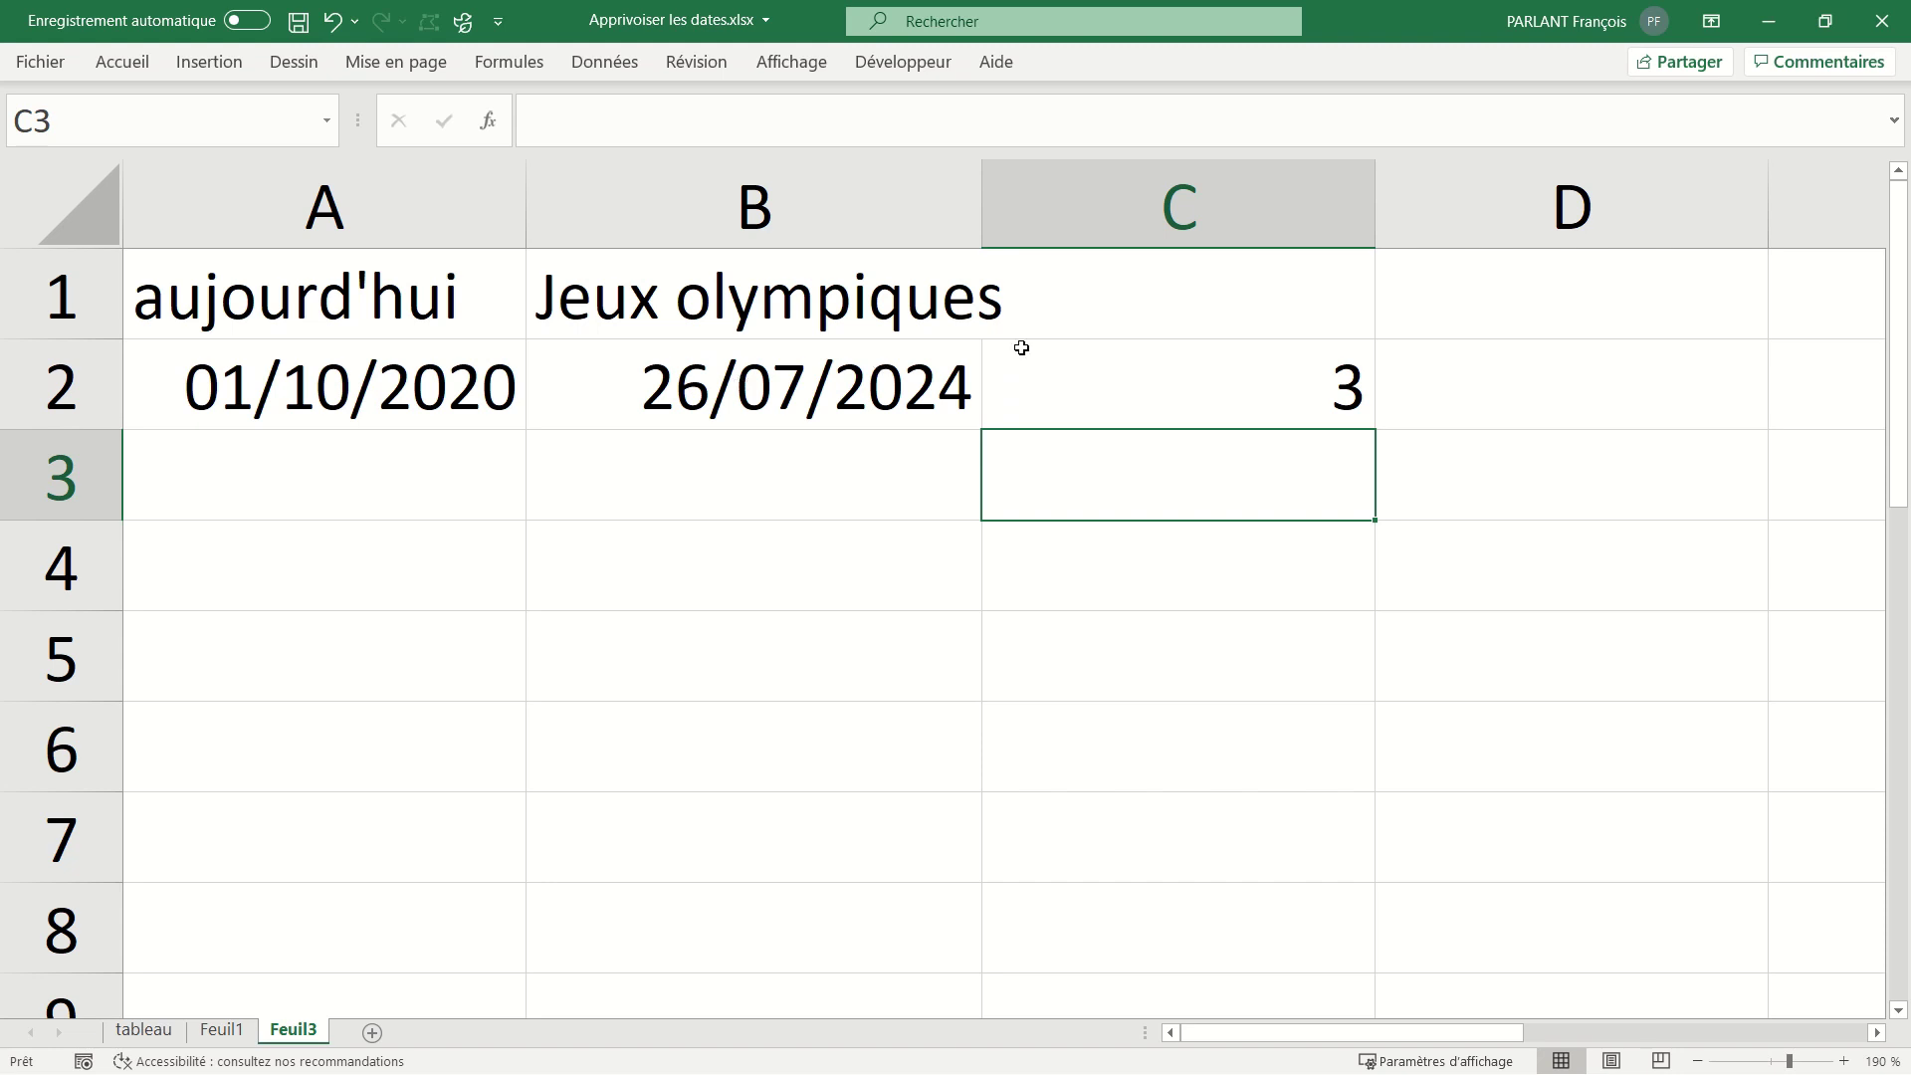
# Change the DATEDIF unit in C2 to "m" to count the full months between the two dates.
pyautogui.click(1173, 367)
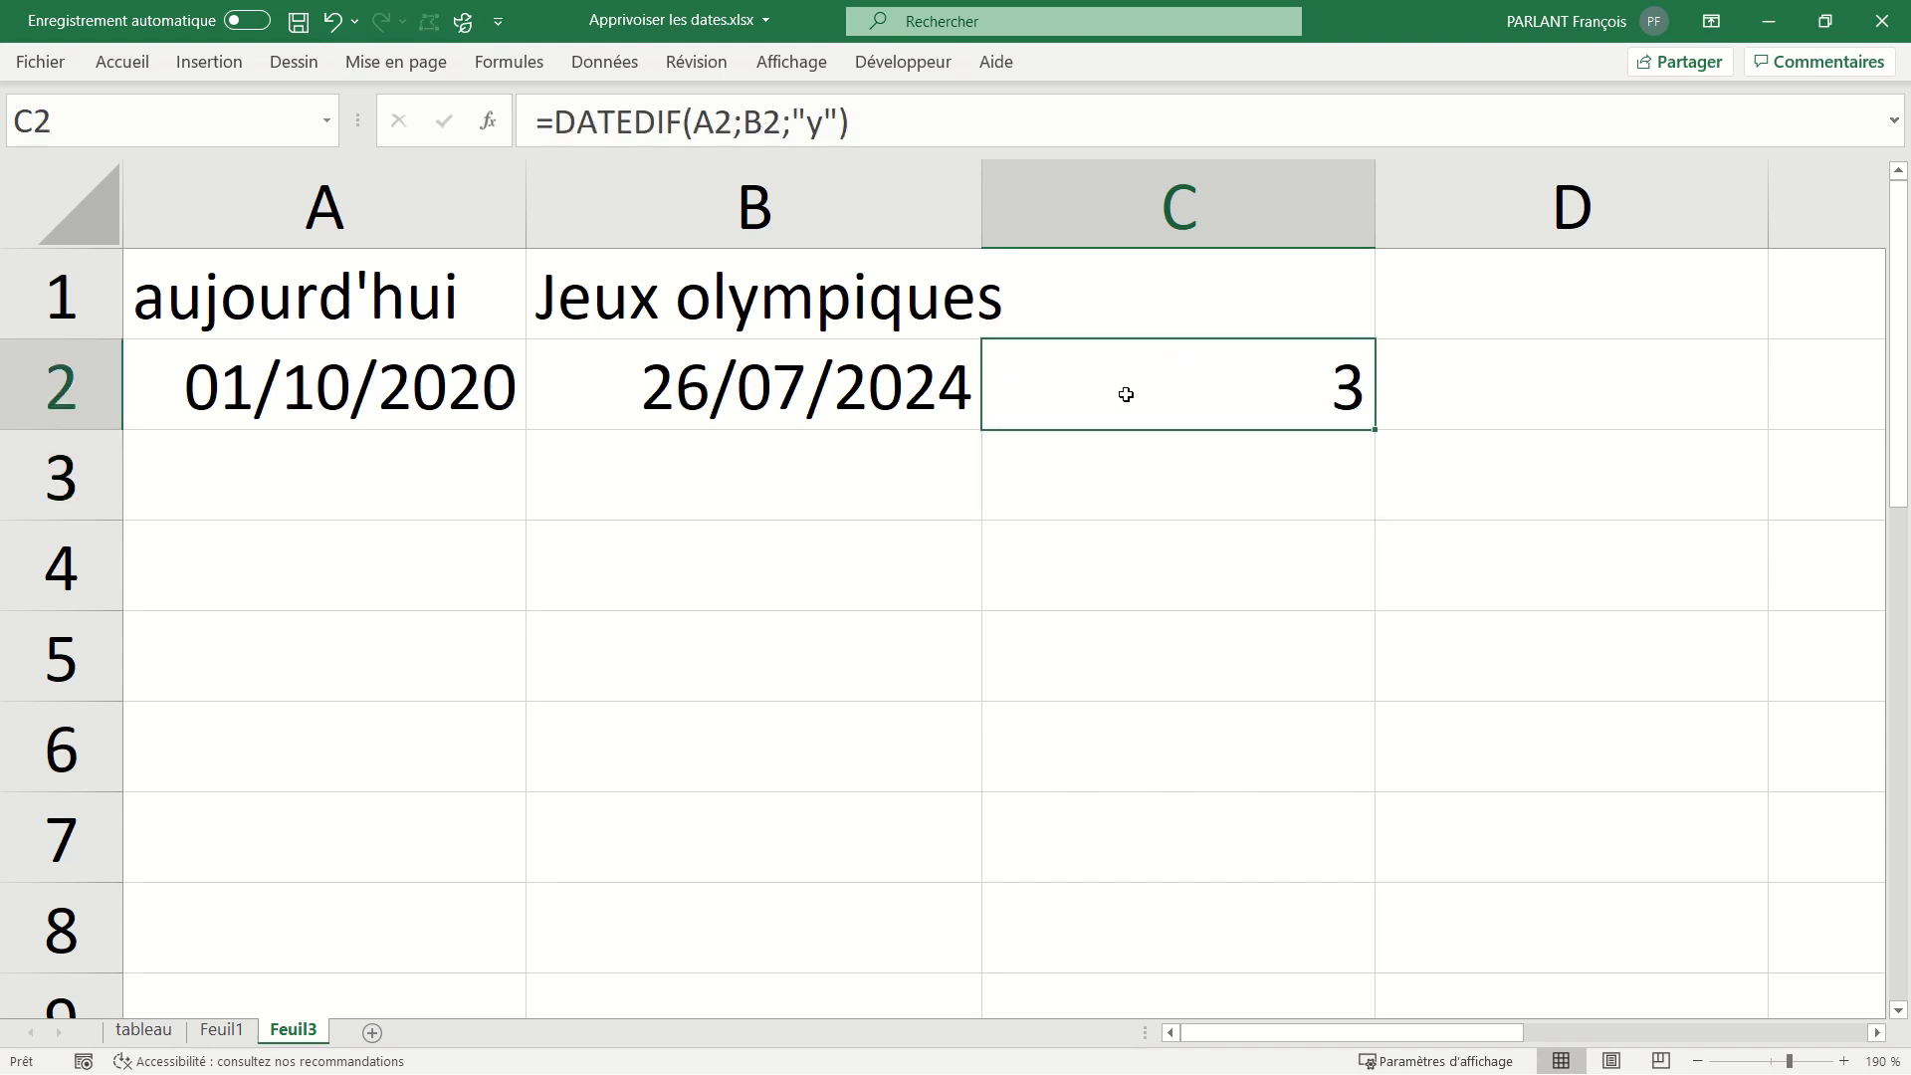
pyautogui.doubleClick(1062, 350)
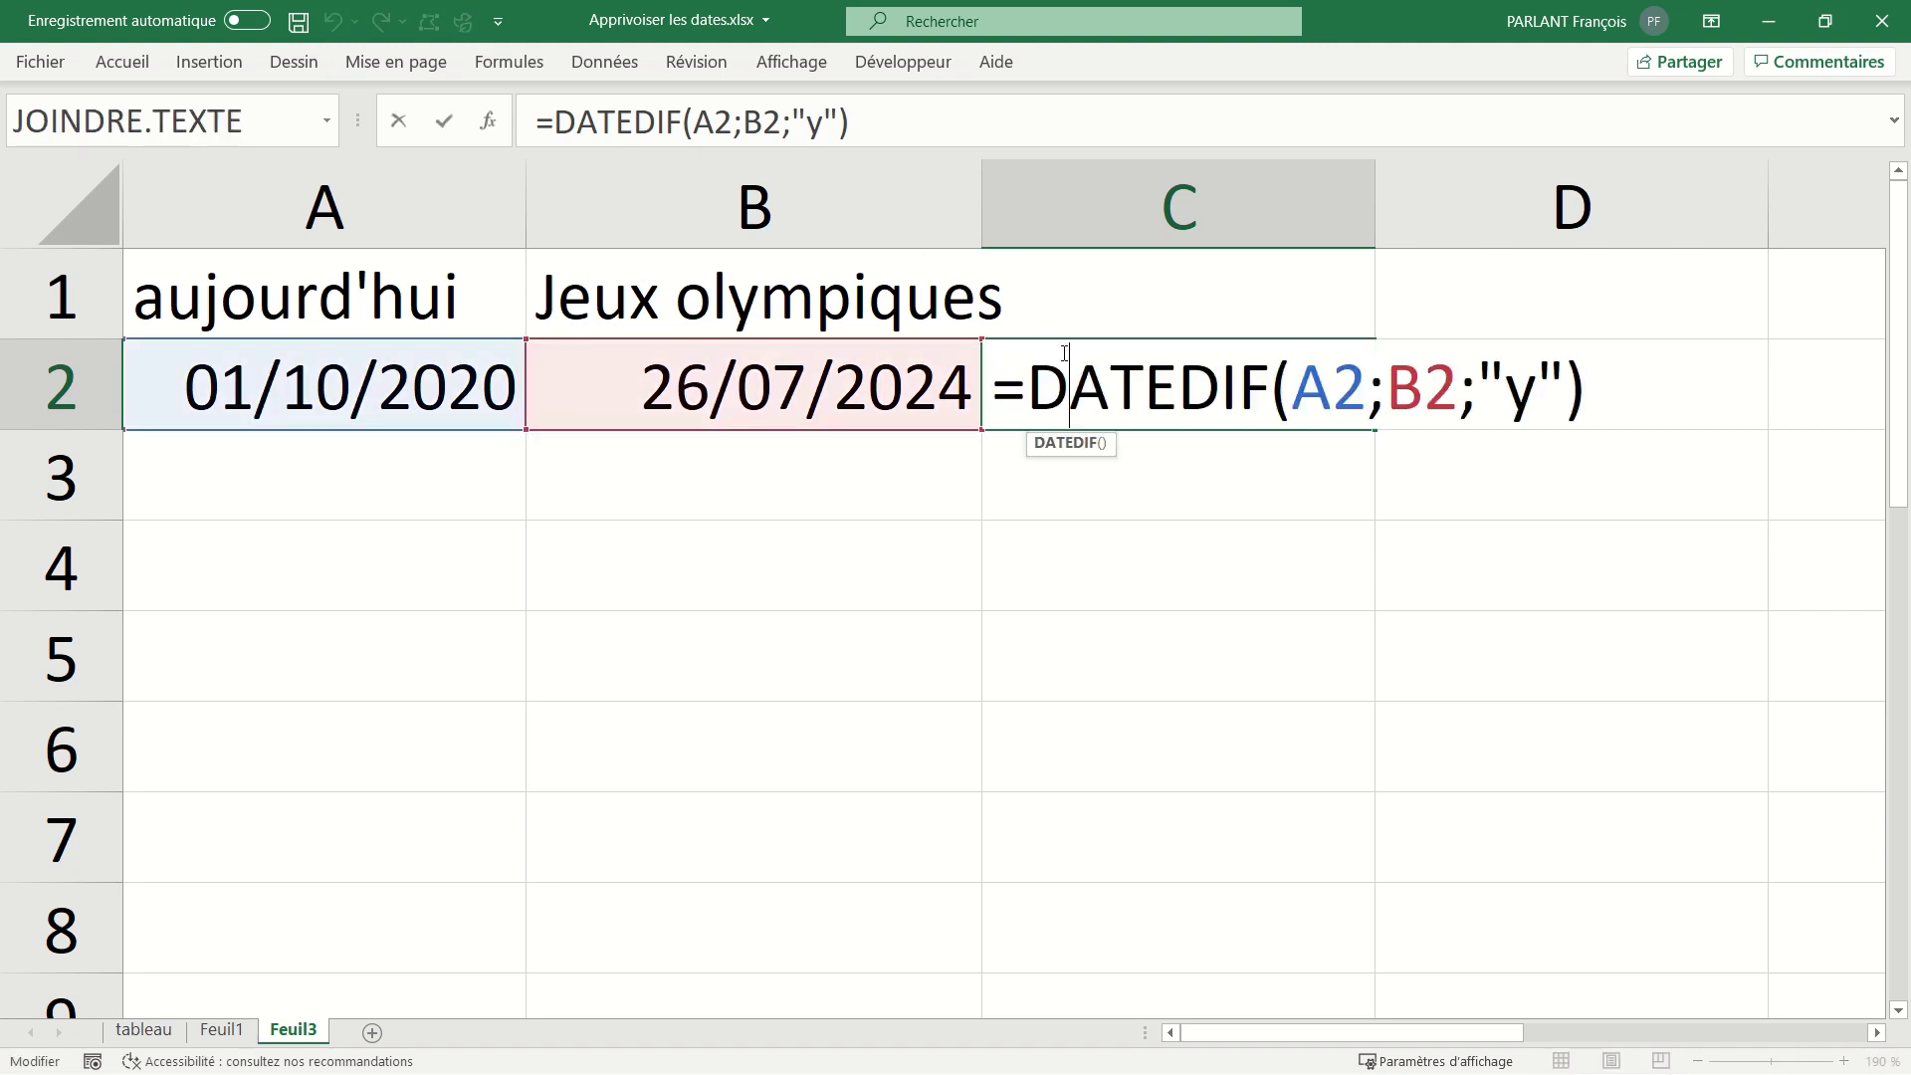
pyautogui.click(1540, 377)
pyautogui.press('BackSpace')
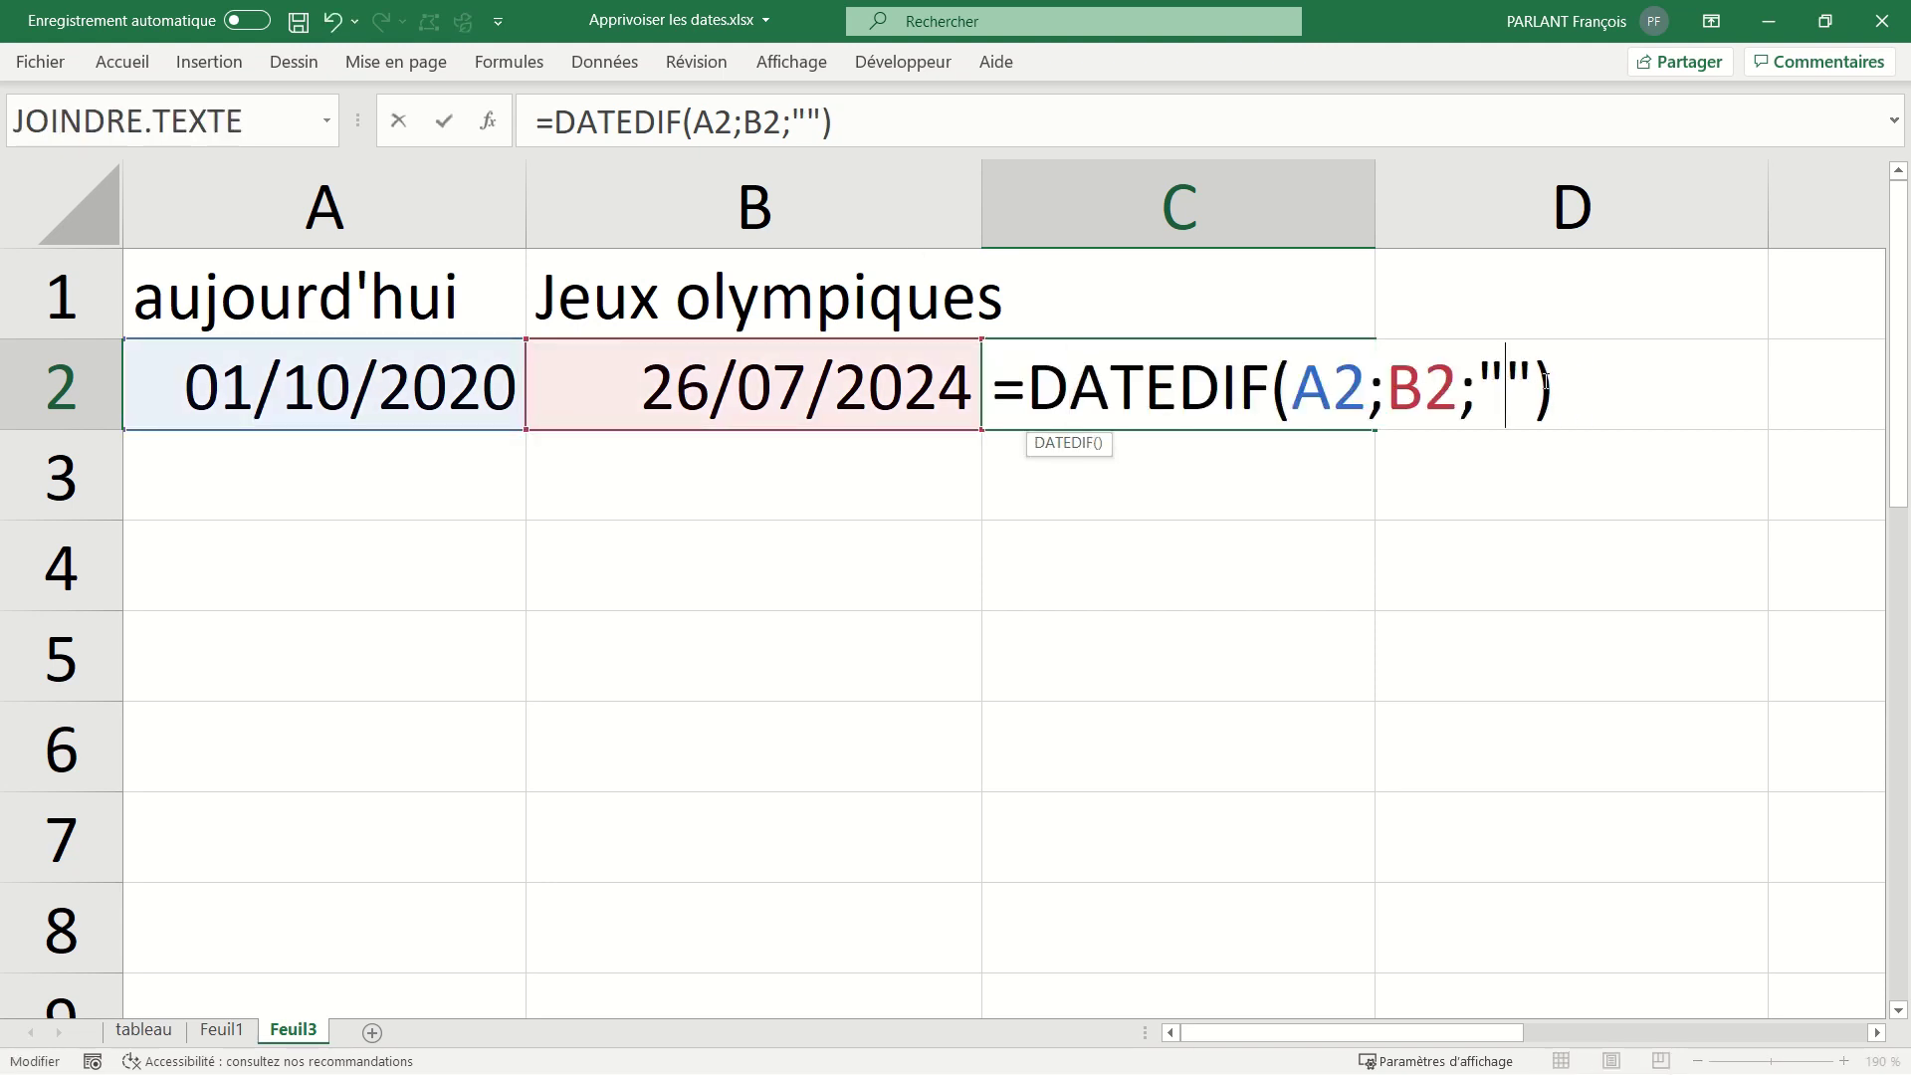
pyautogui.write('m')
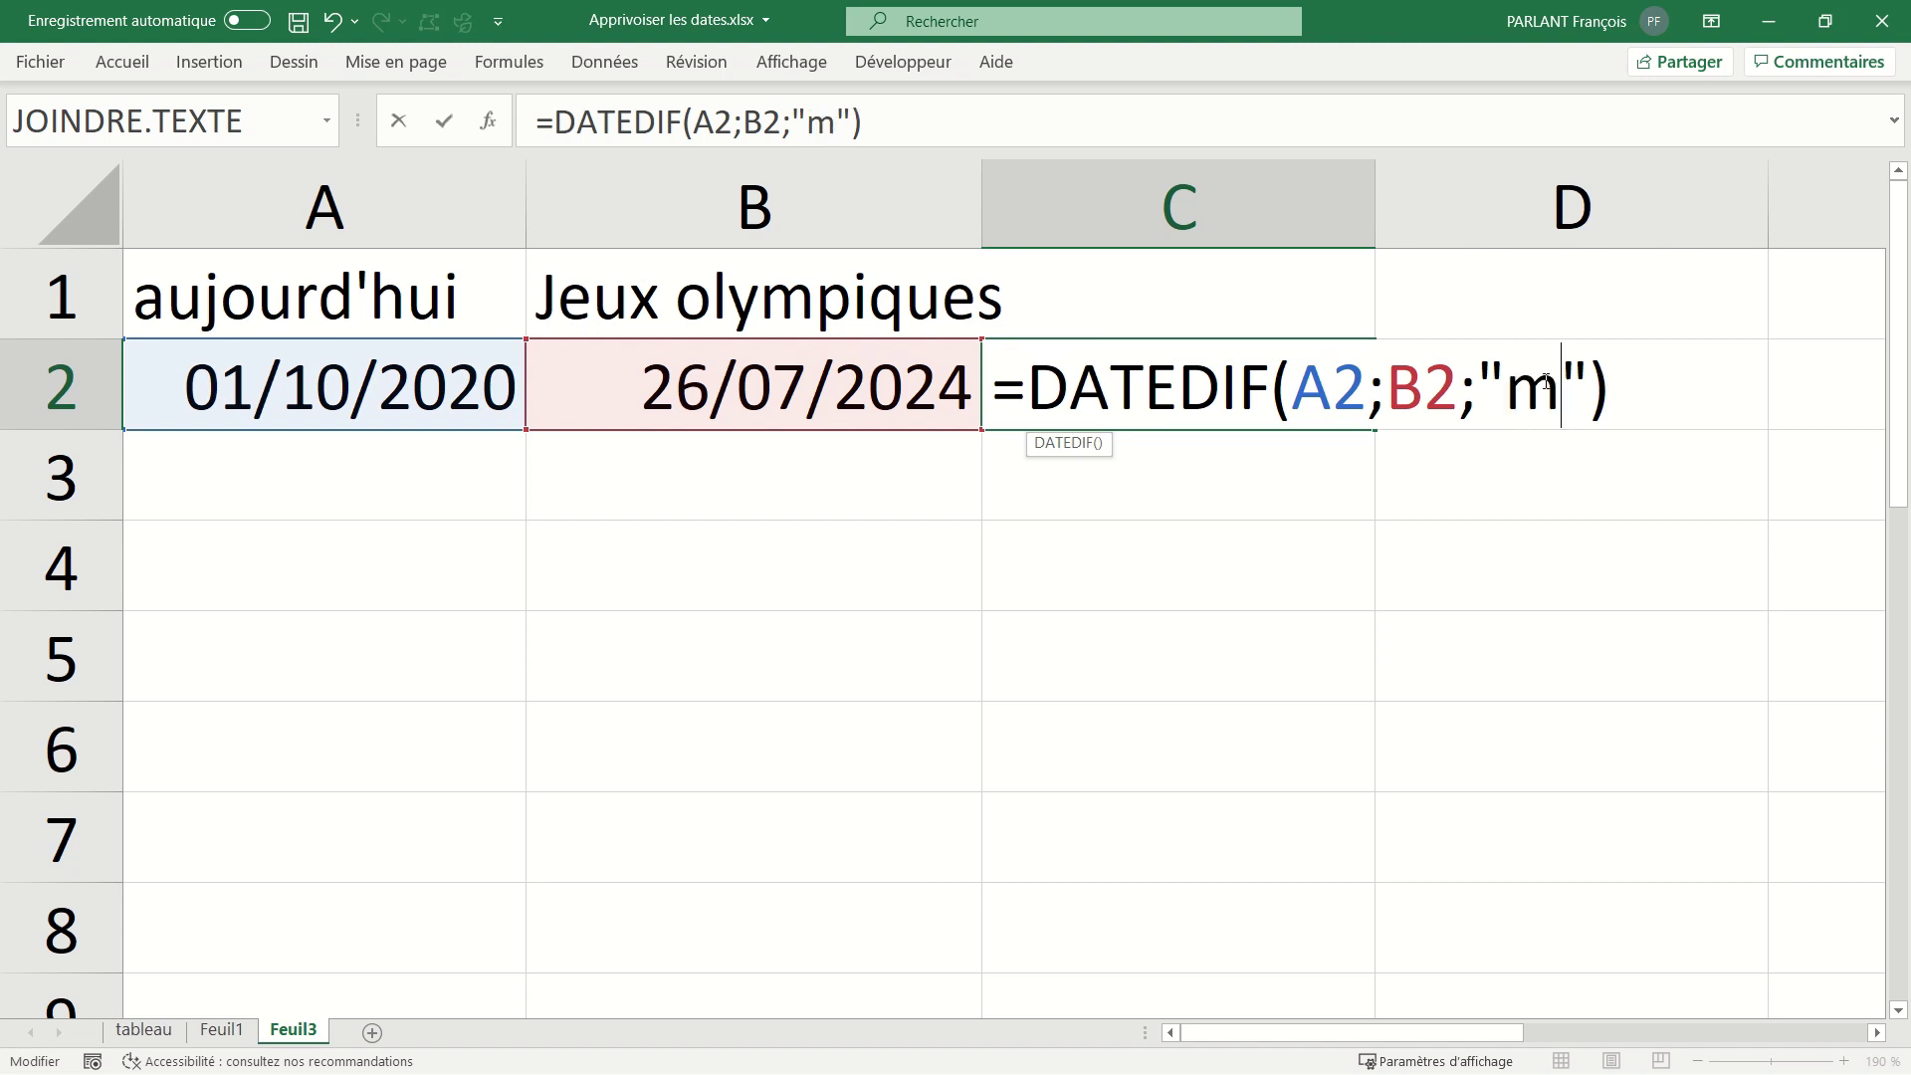
pyautogui.press('Return')
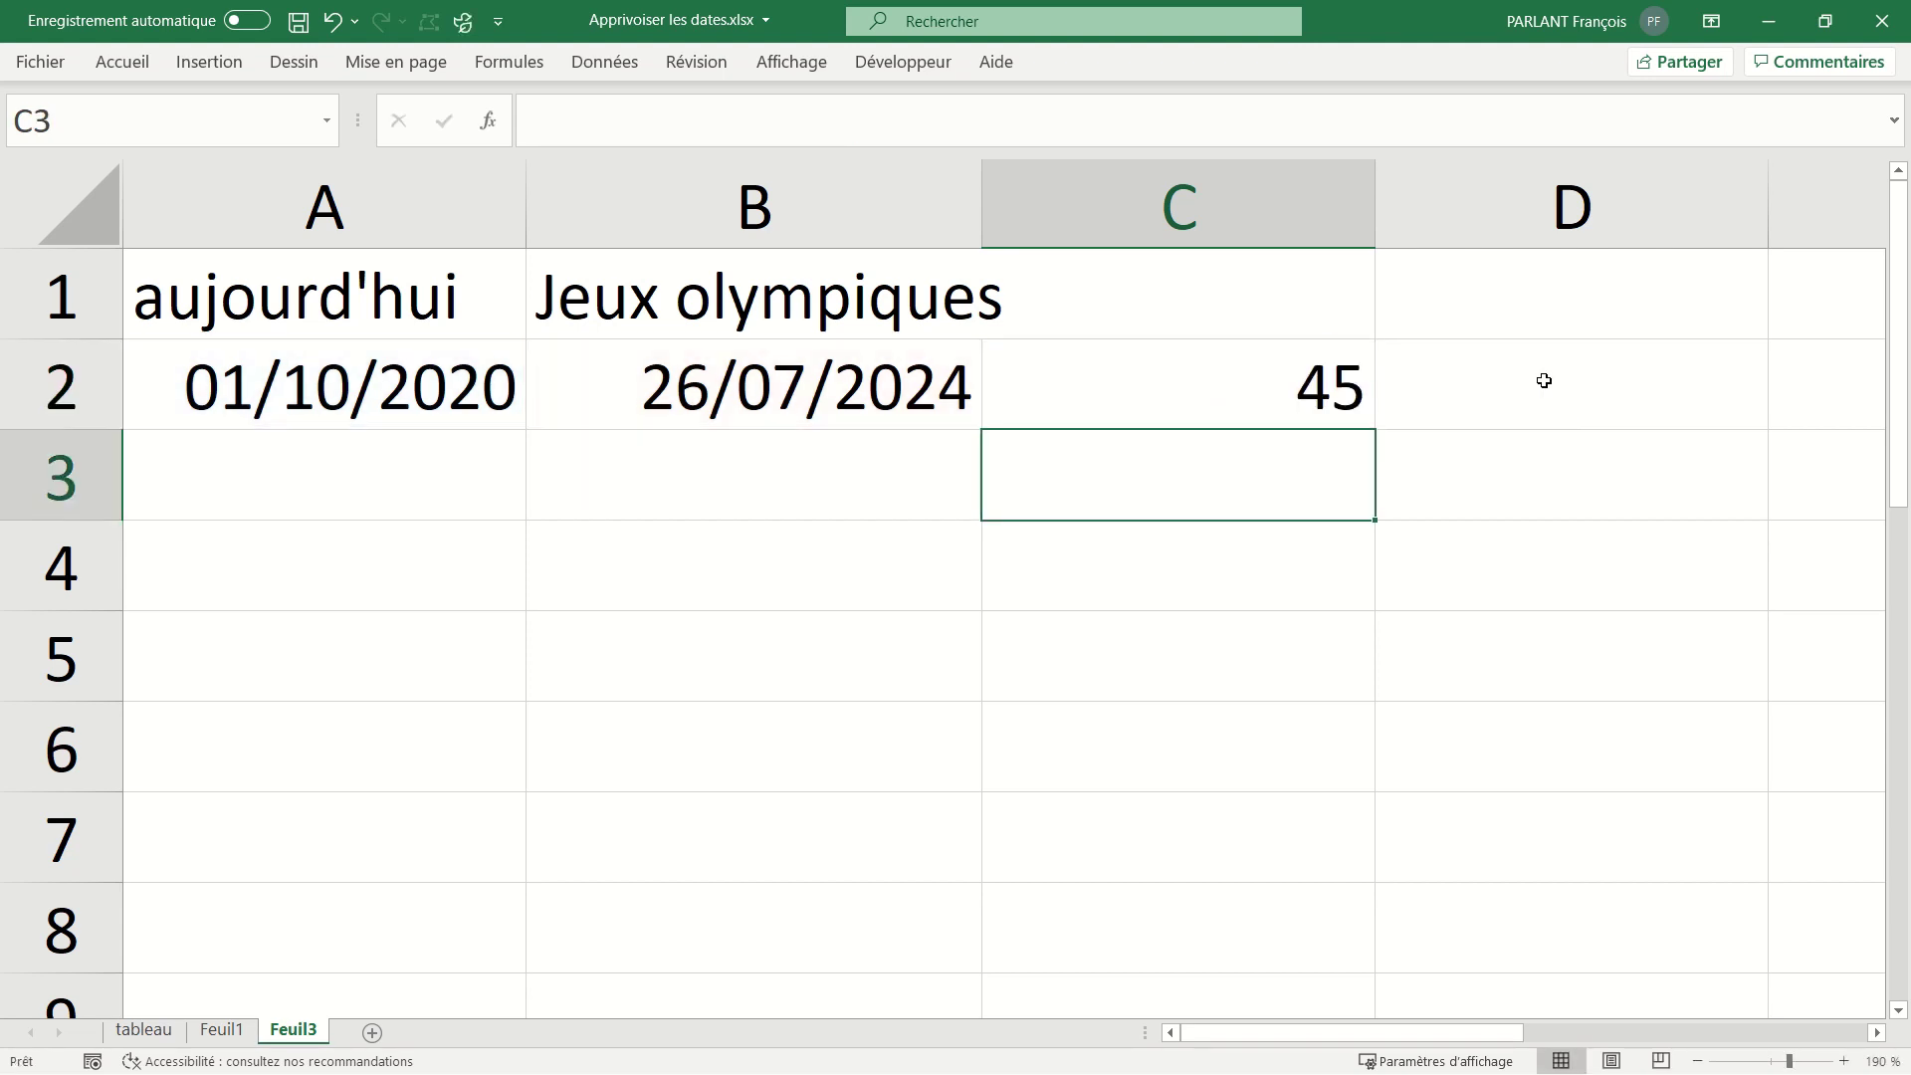
# Set the DATEDIF unit in C2 back to "y" to count full years.
pyautogui.click(1299, 388)
pyautogui.doubleClick(1299, 389)
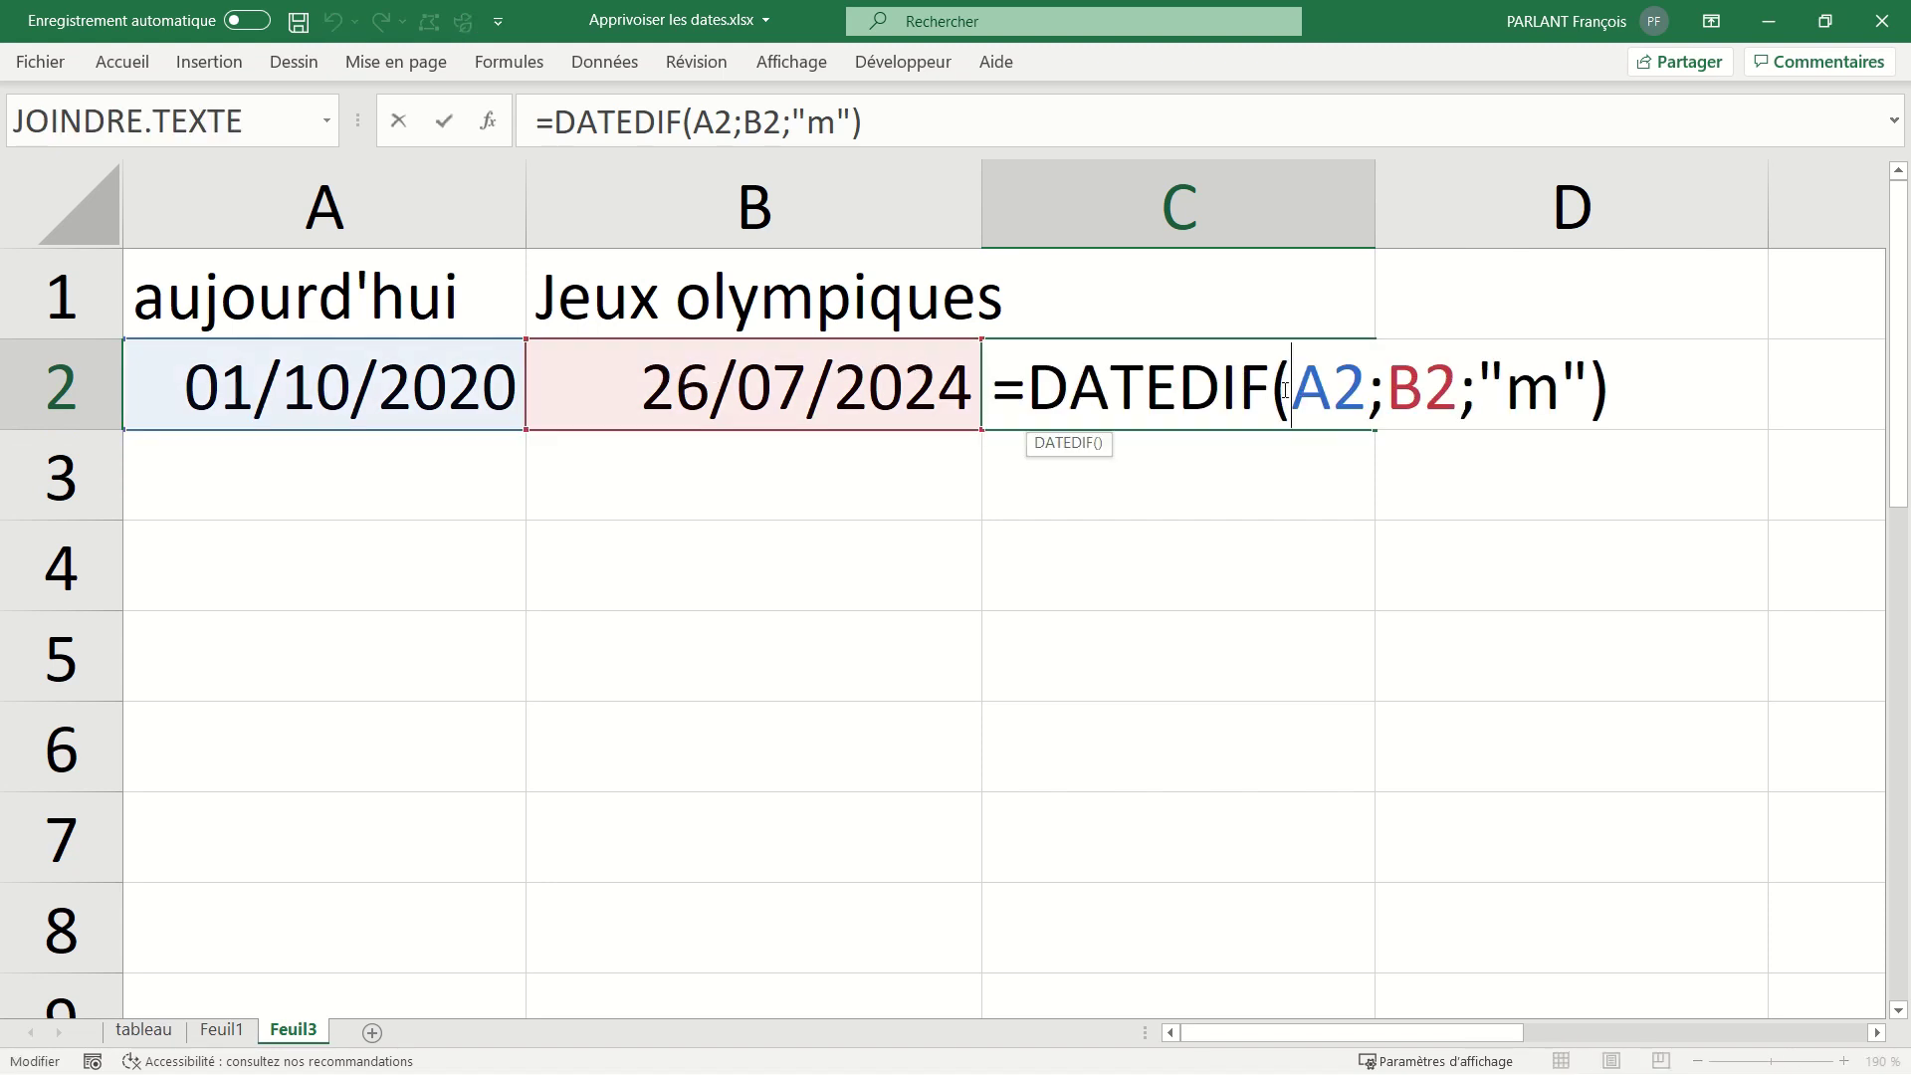
pyautogui.click(1552, 393)
pyautogui.press('BackSpace')
pyautogui.write('y')
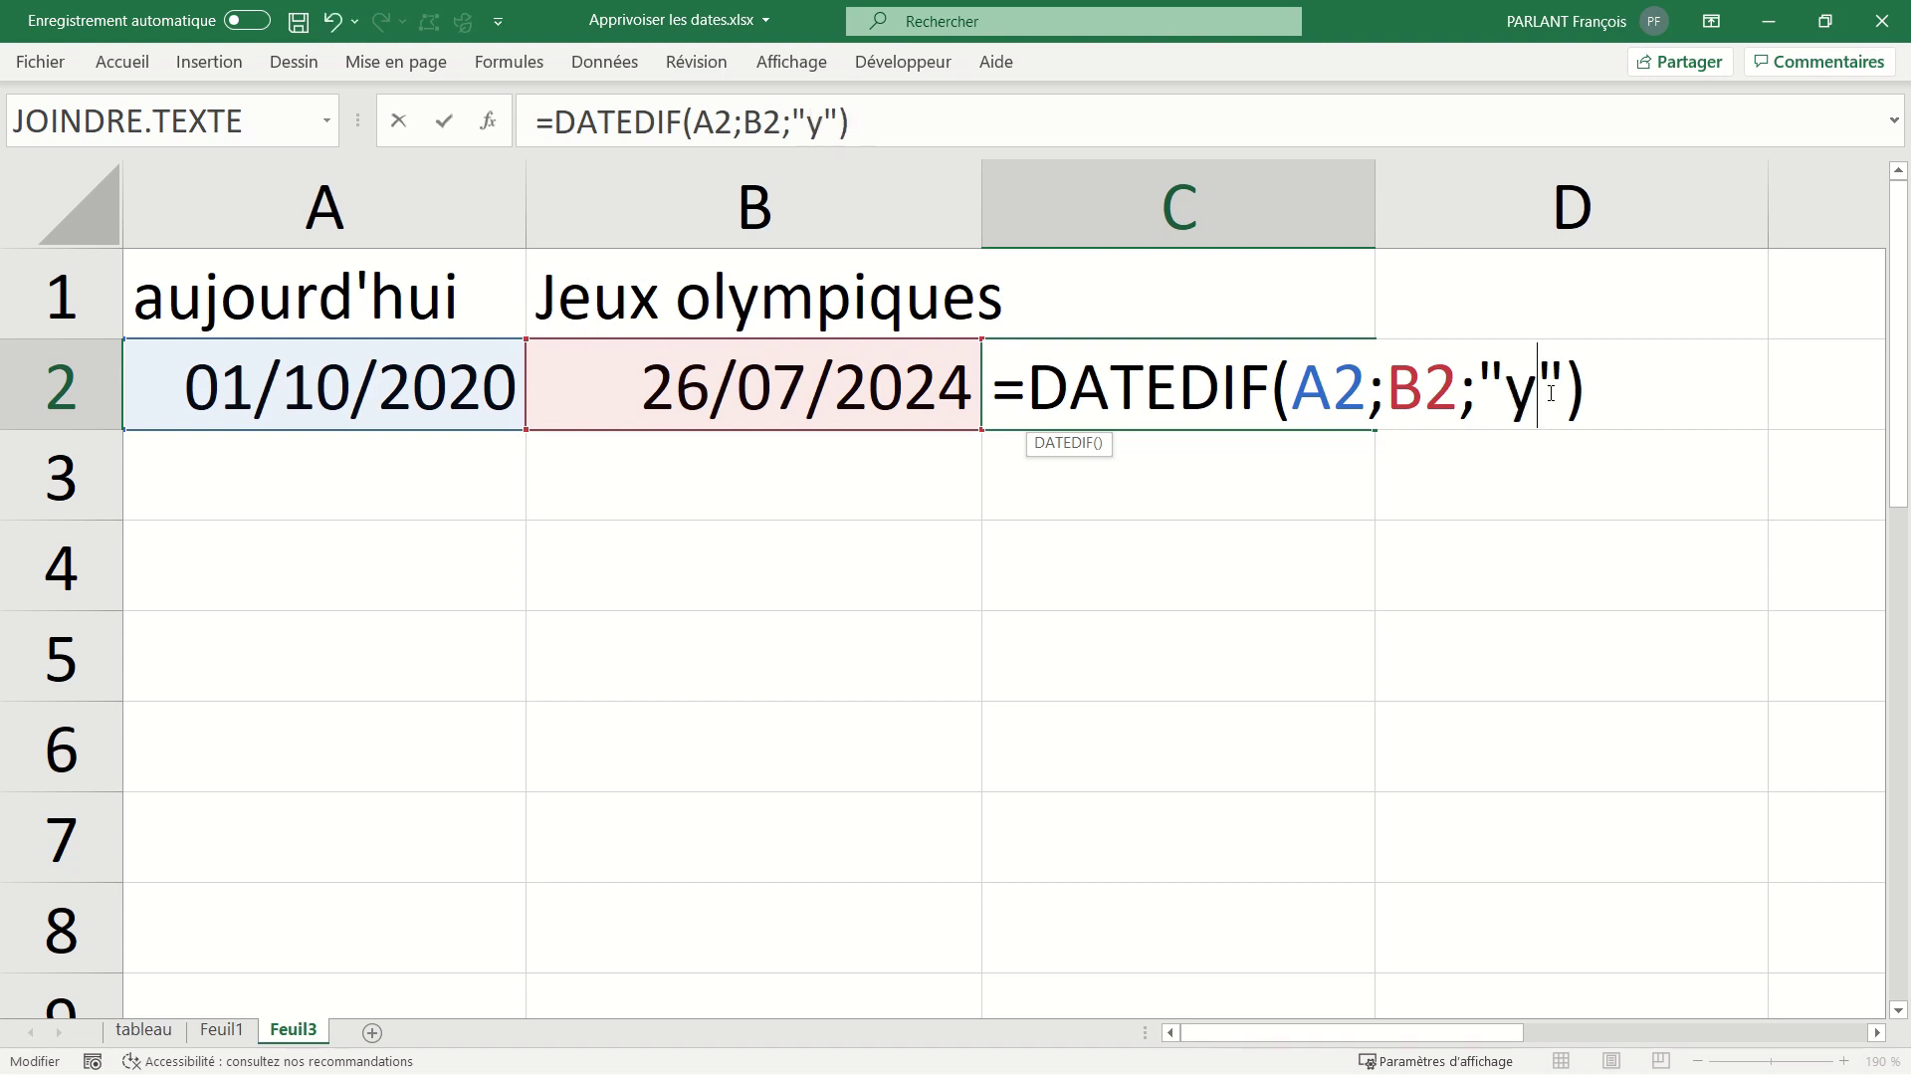
pyautogui.press('Return')
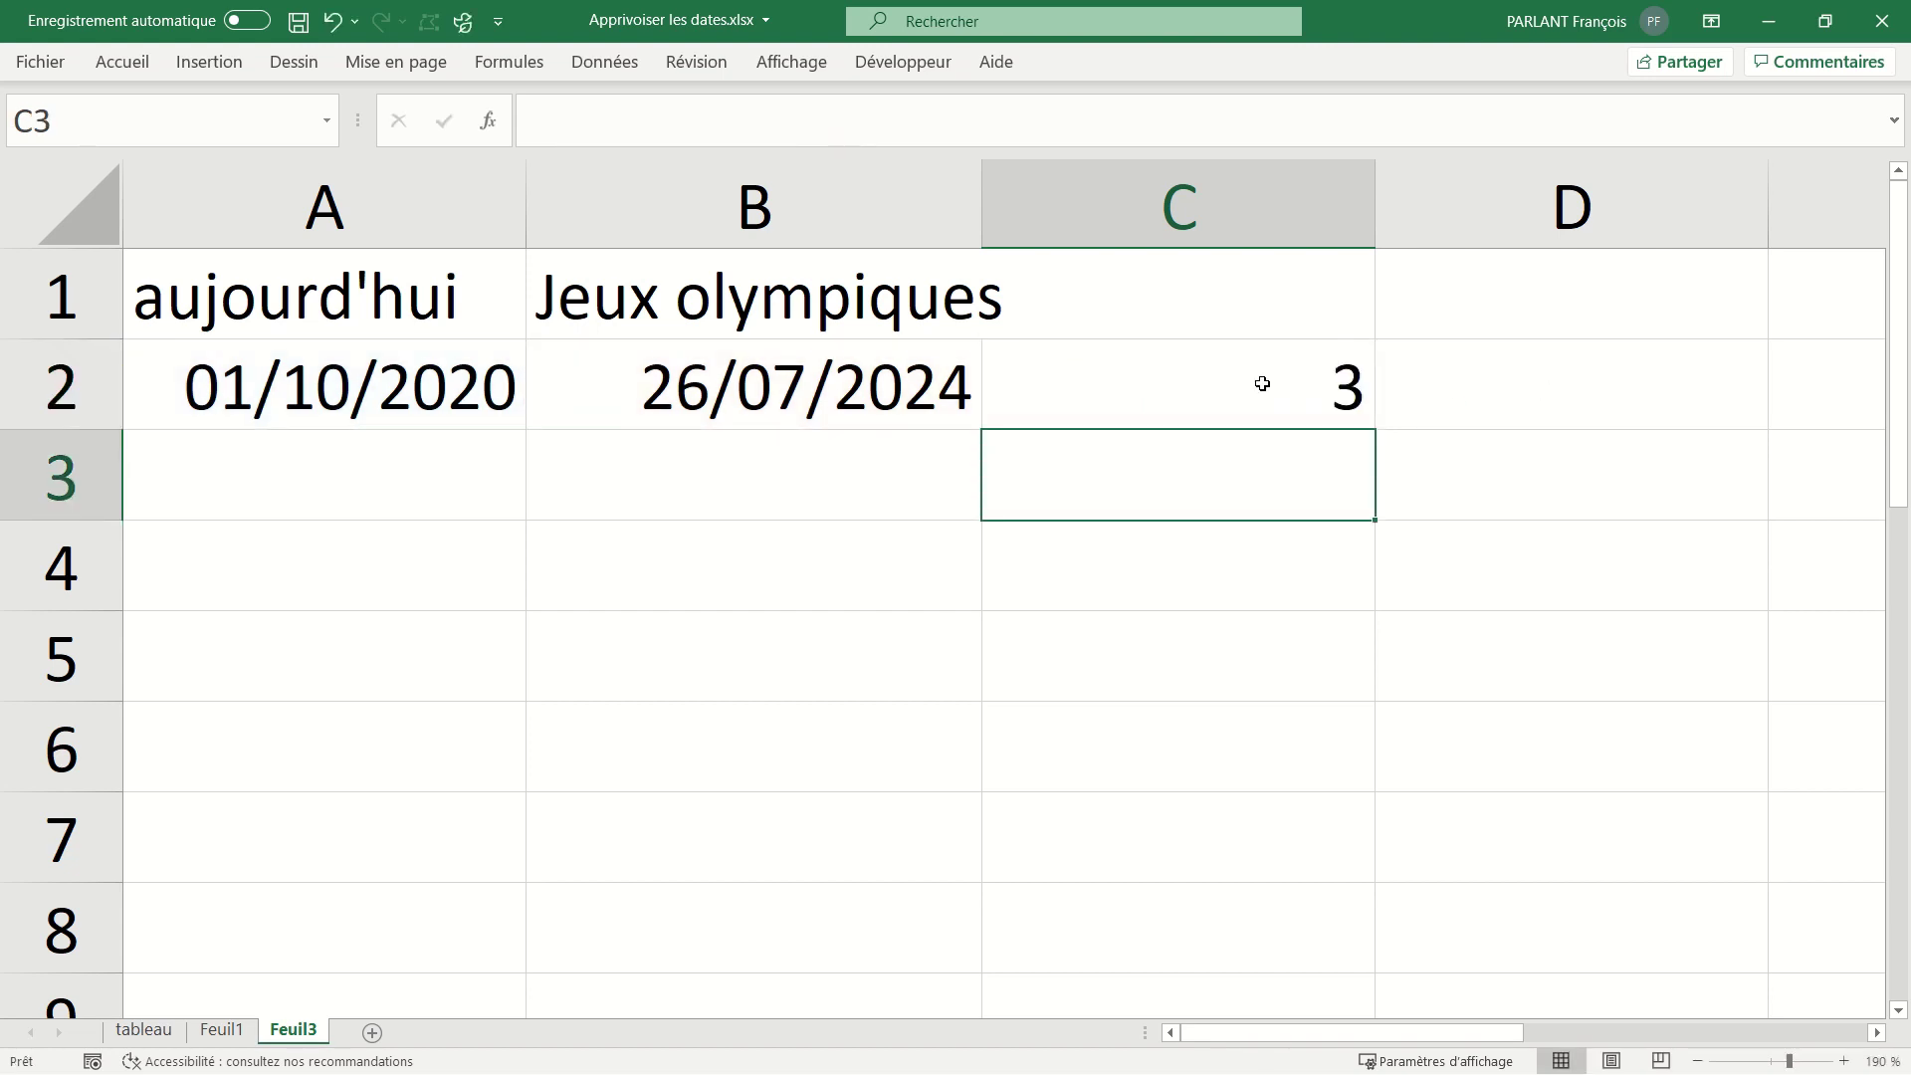
# Calculate the months remaining beyond the full years between A2 and B2 in cell C3 with =datedif(A2;B2;"ym").
pyautogui.write('=date')
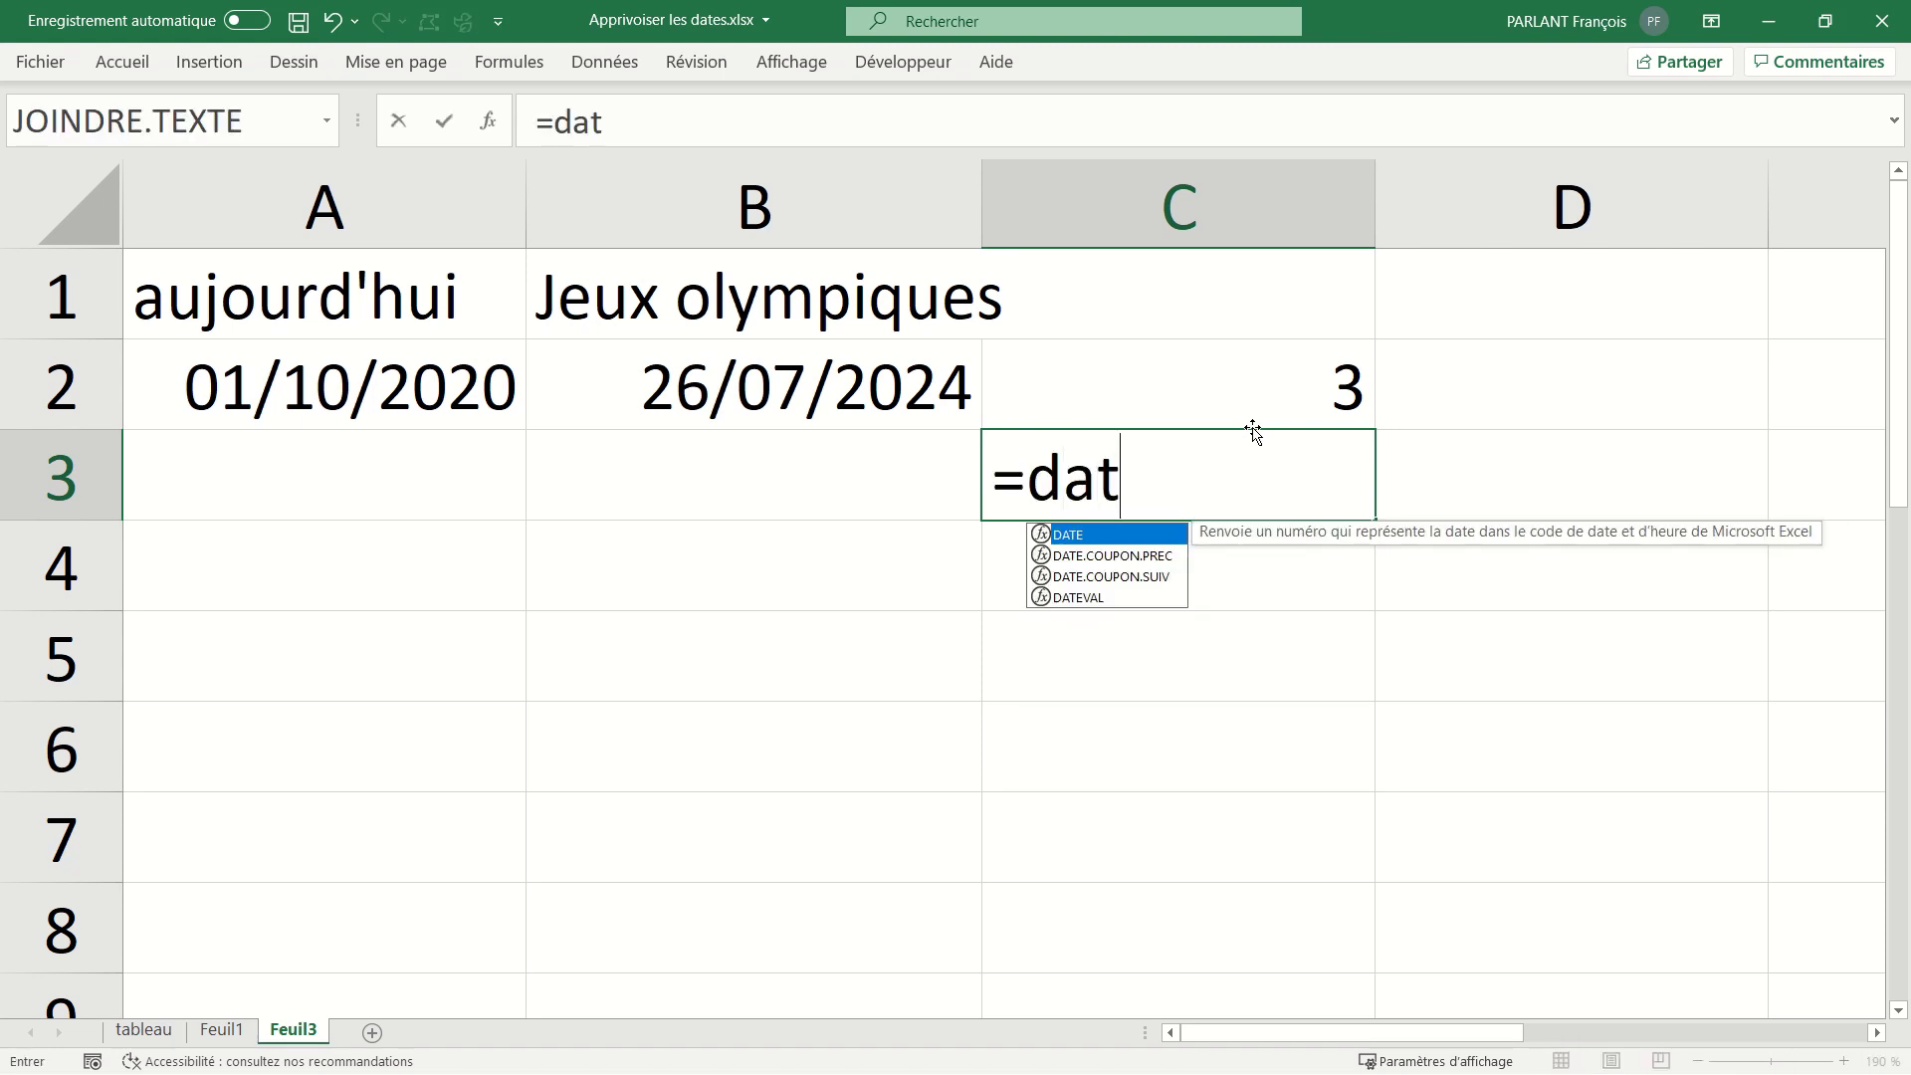
pyautogui.write('if(')
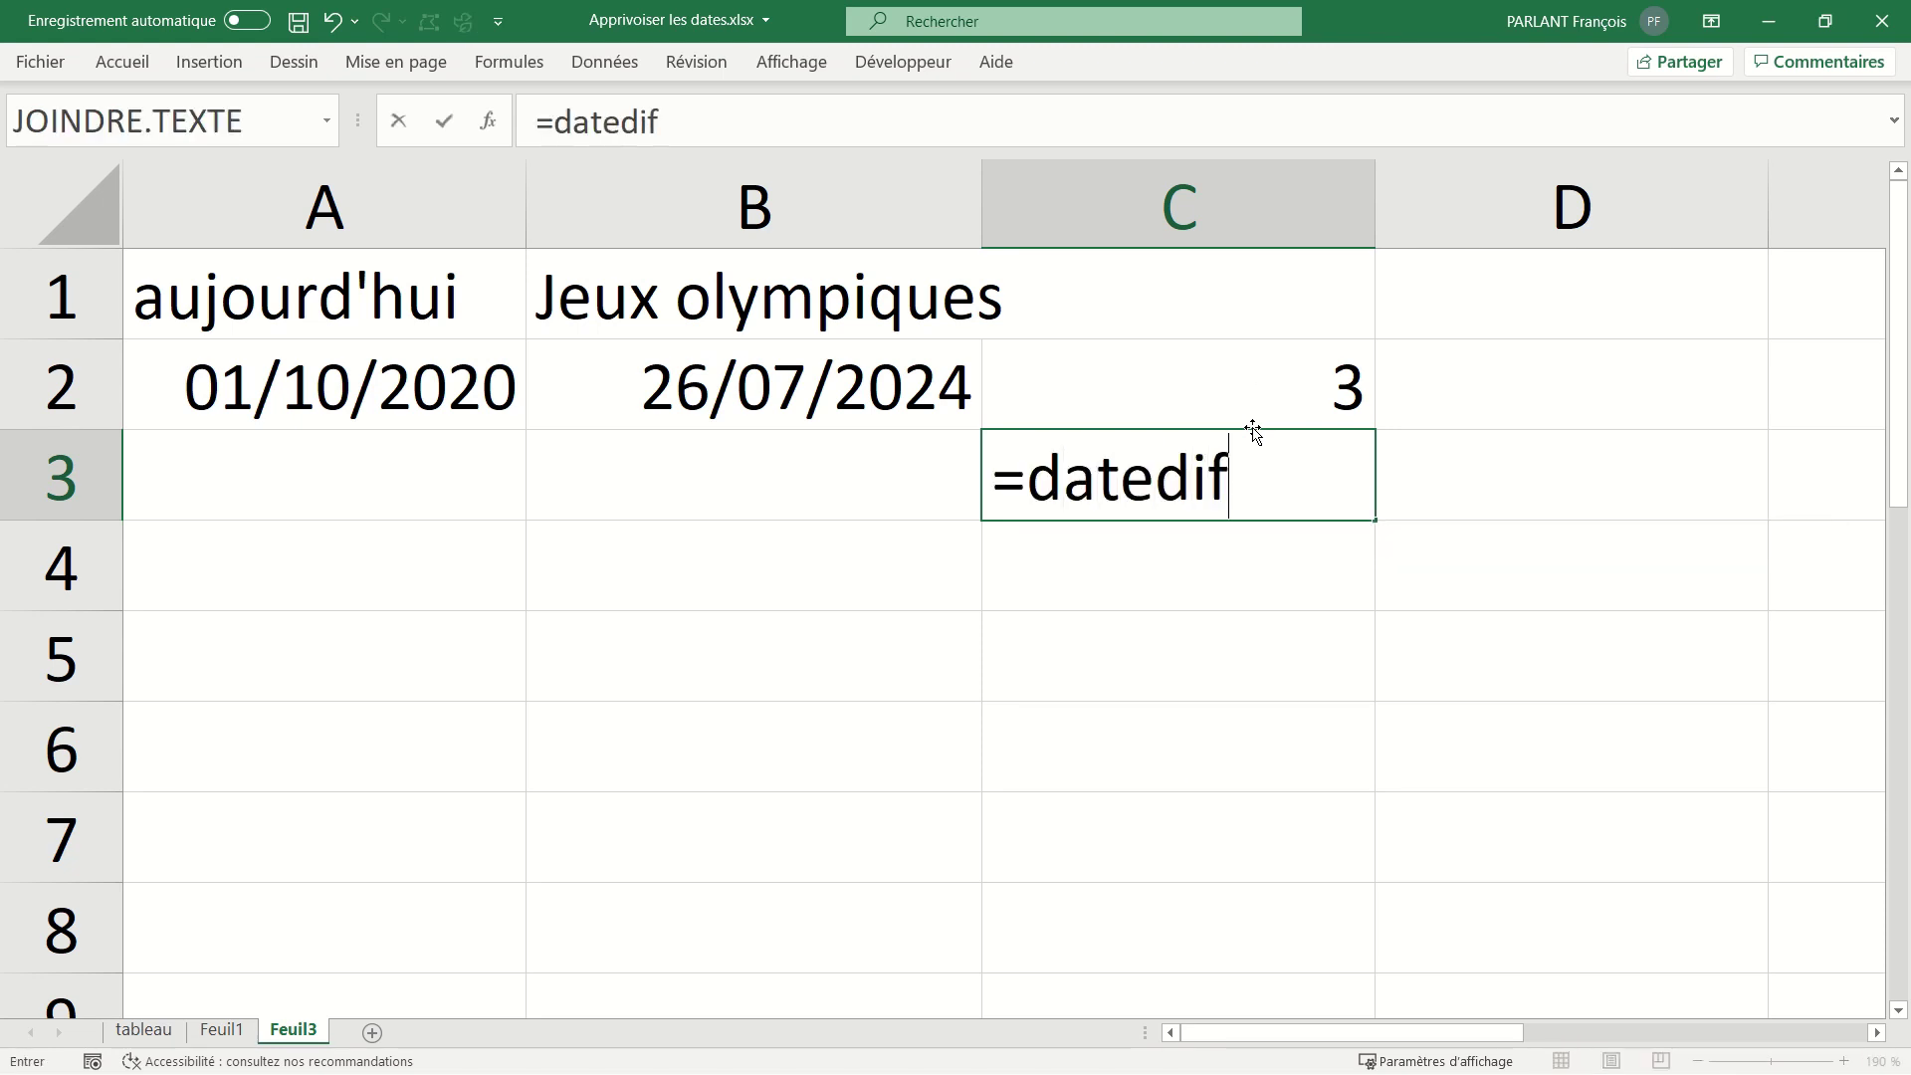
pyautogui.click(416, 402)
pyautogui.write(';')
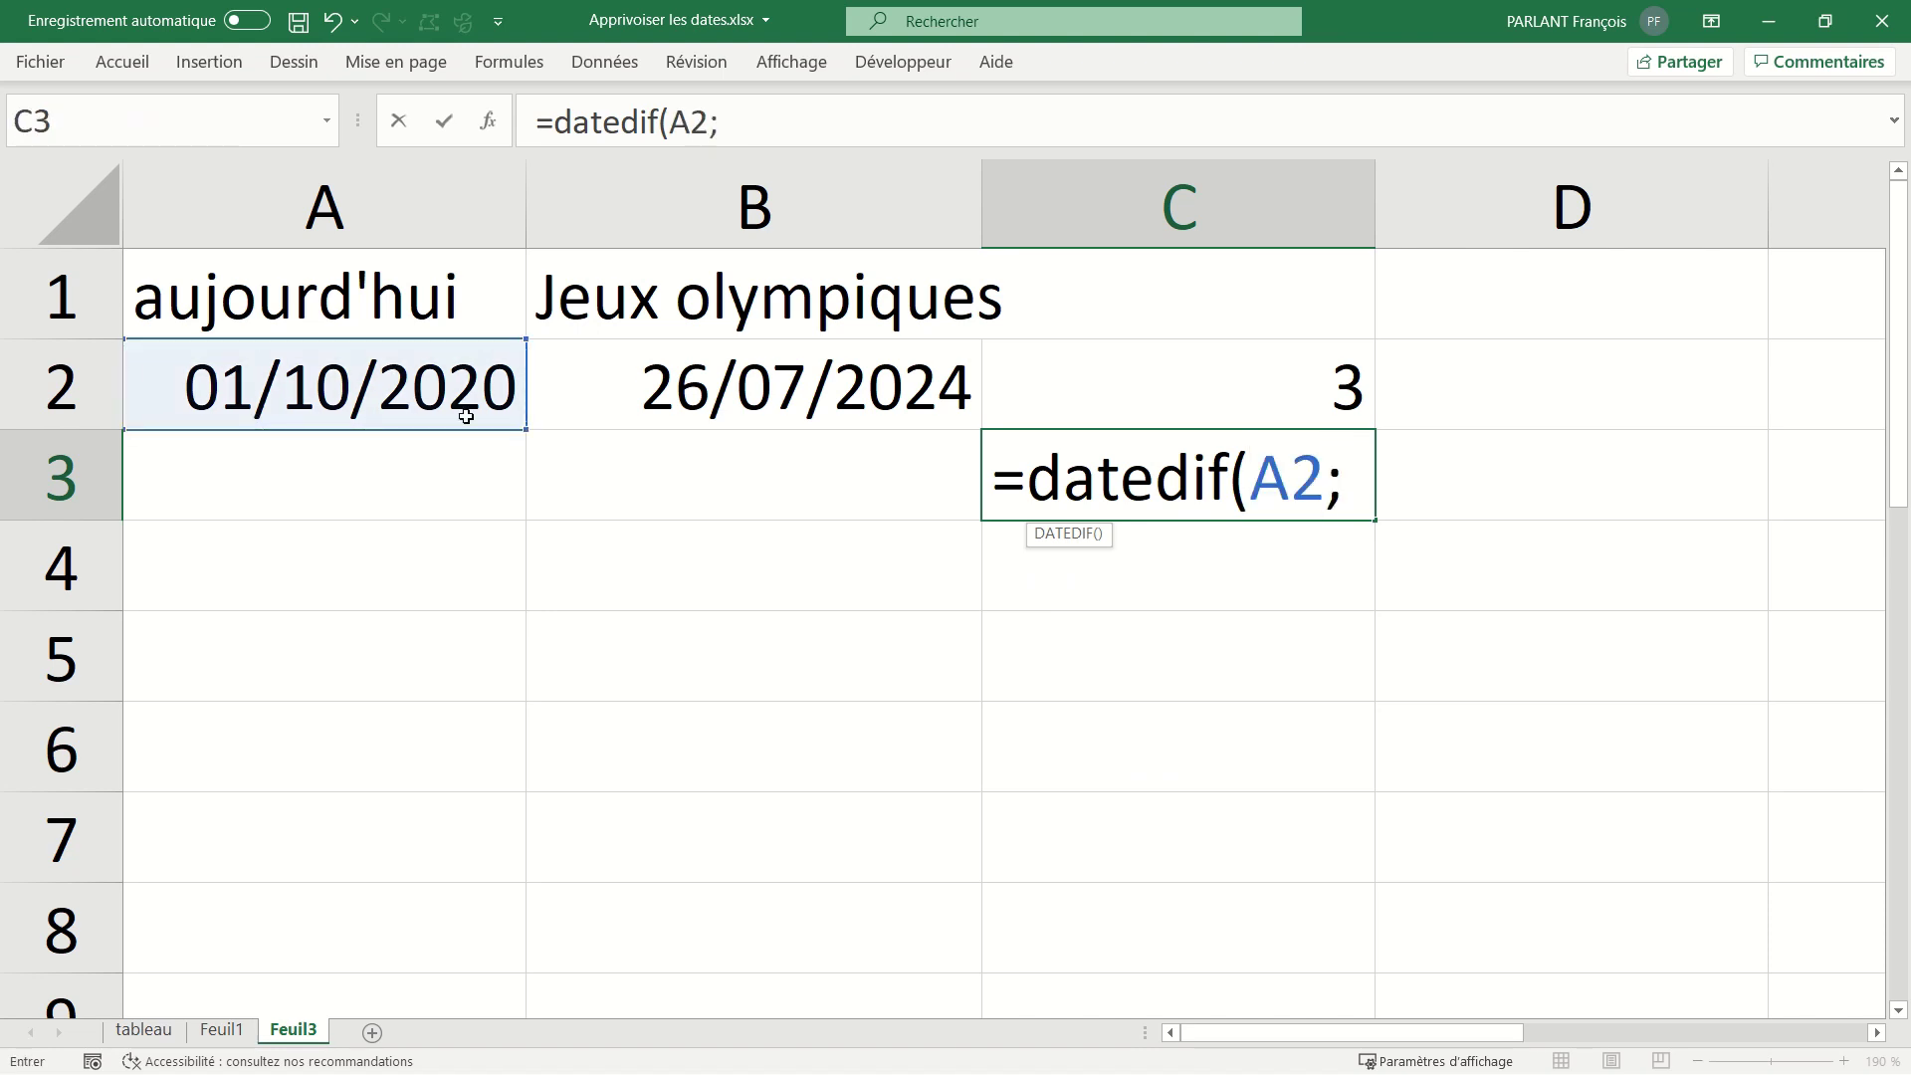
pyautogui.click(719, 419)
pyautogui.write(';"')
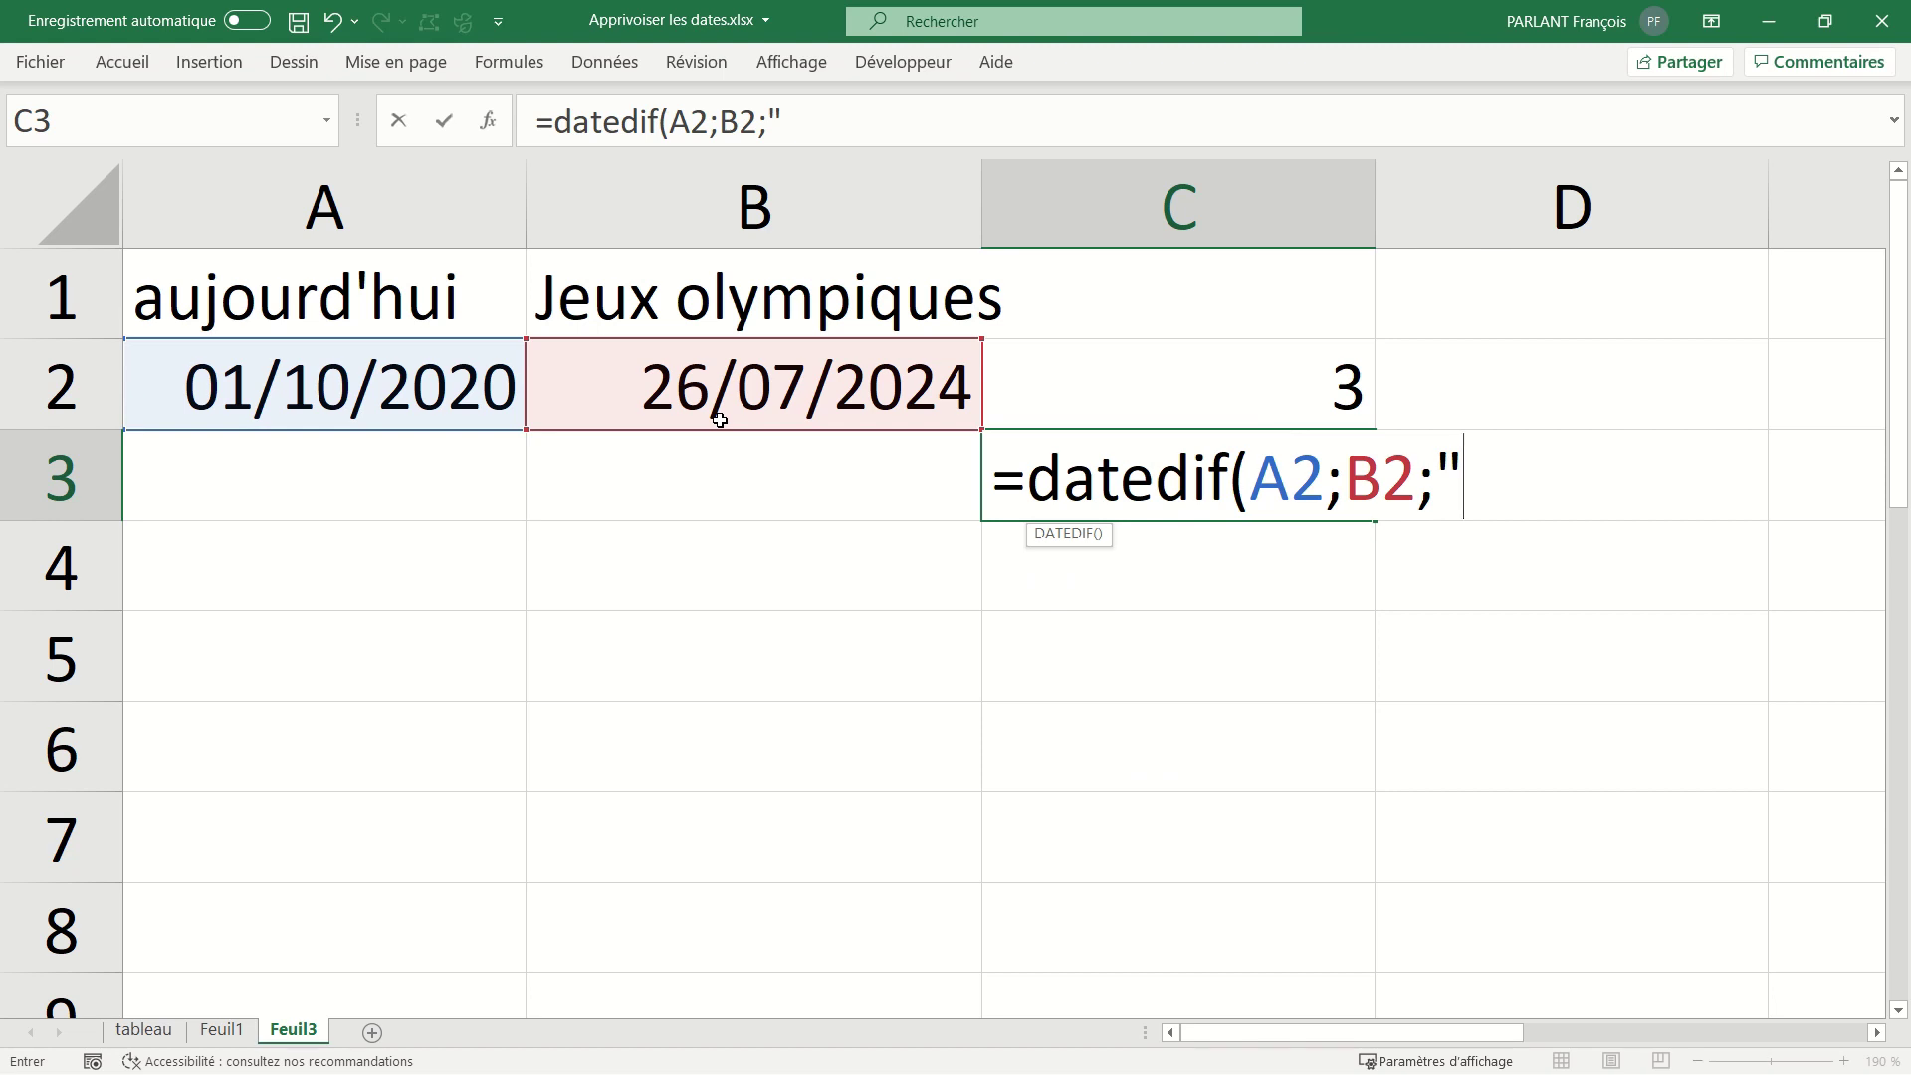
pyautogui.write('ym"')
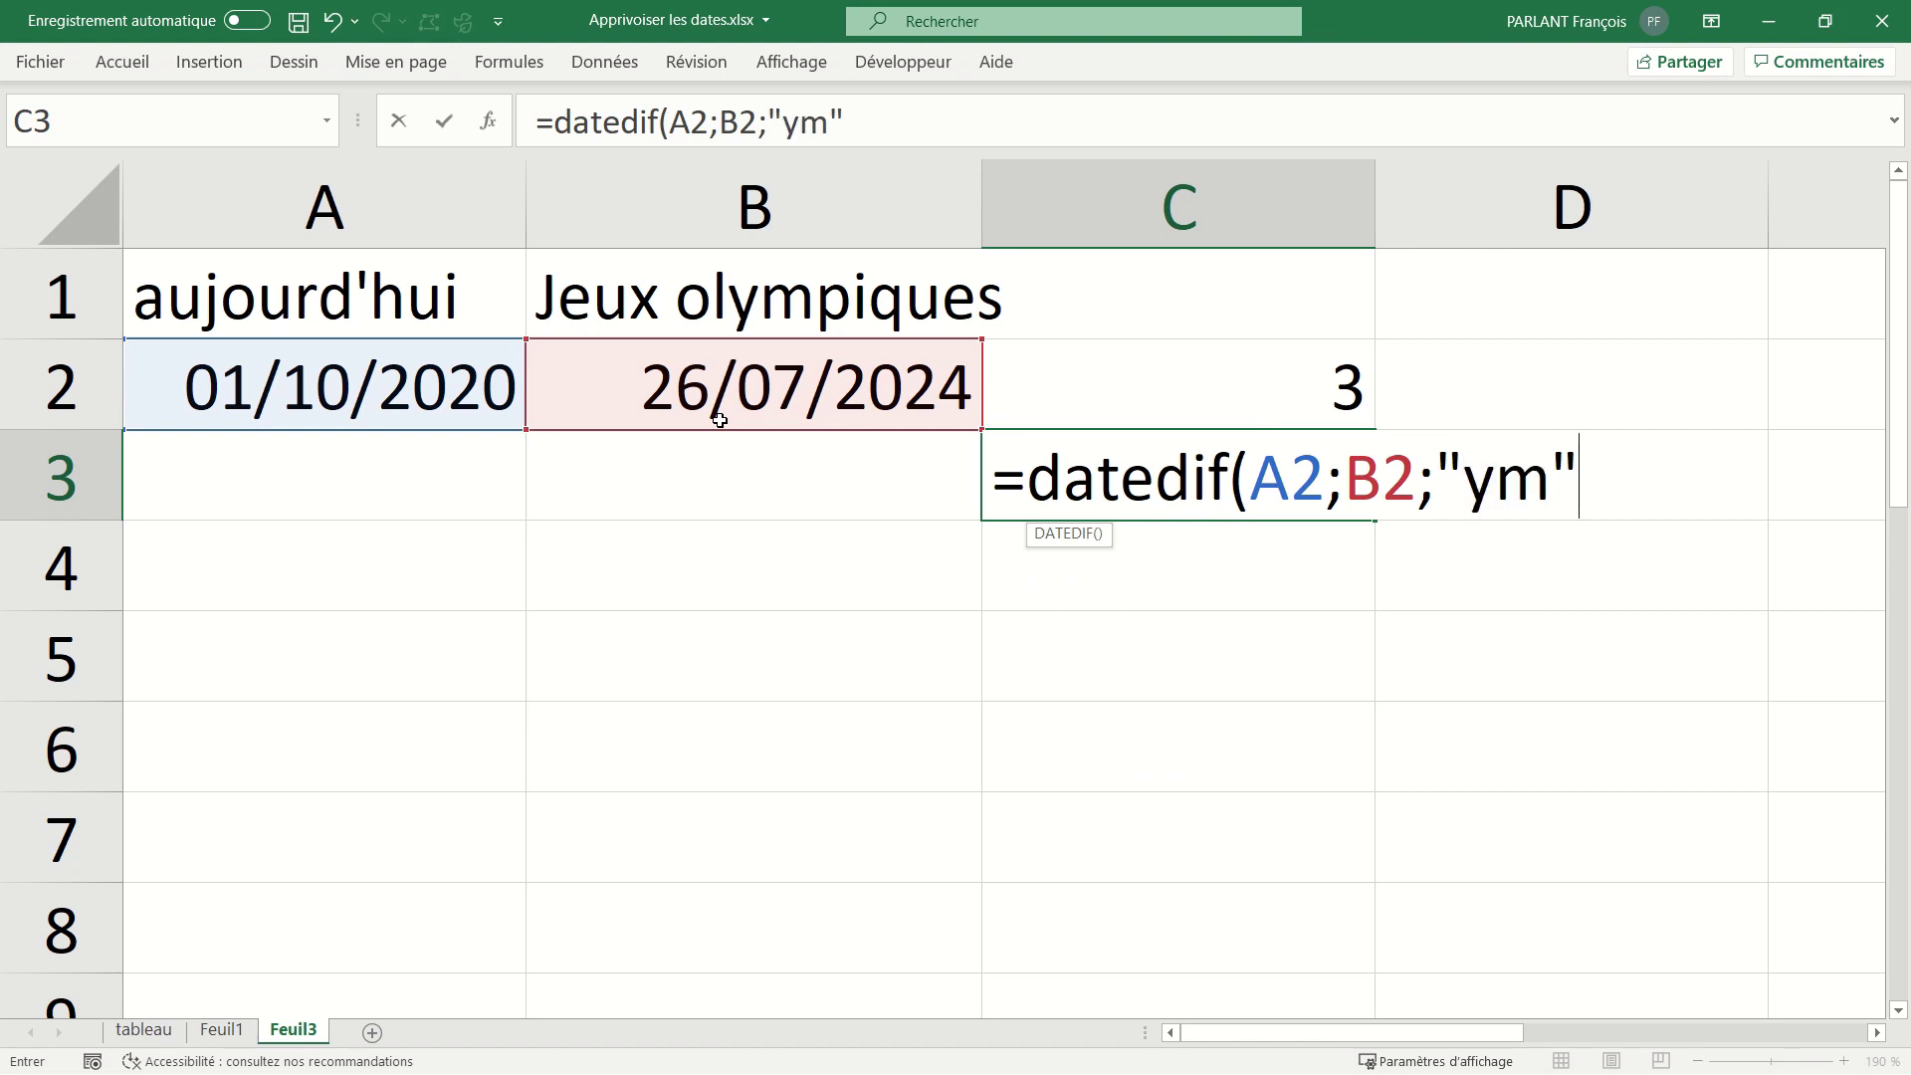
pyautogui.write(')')
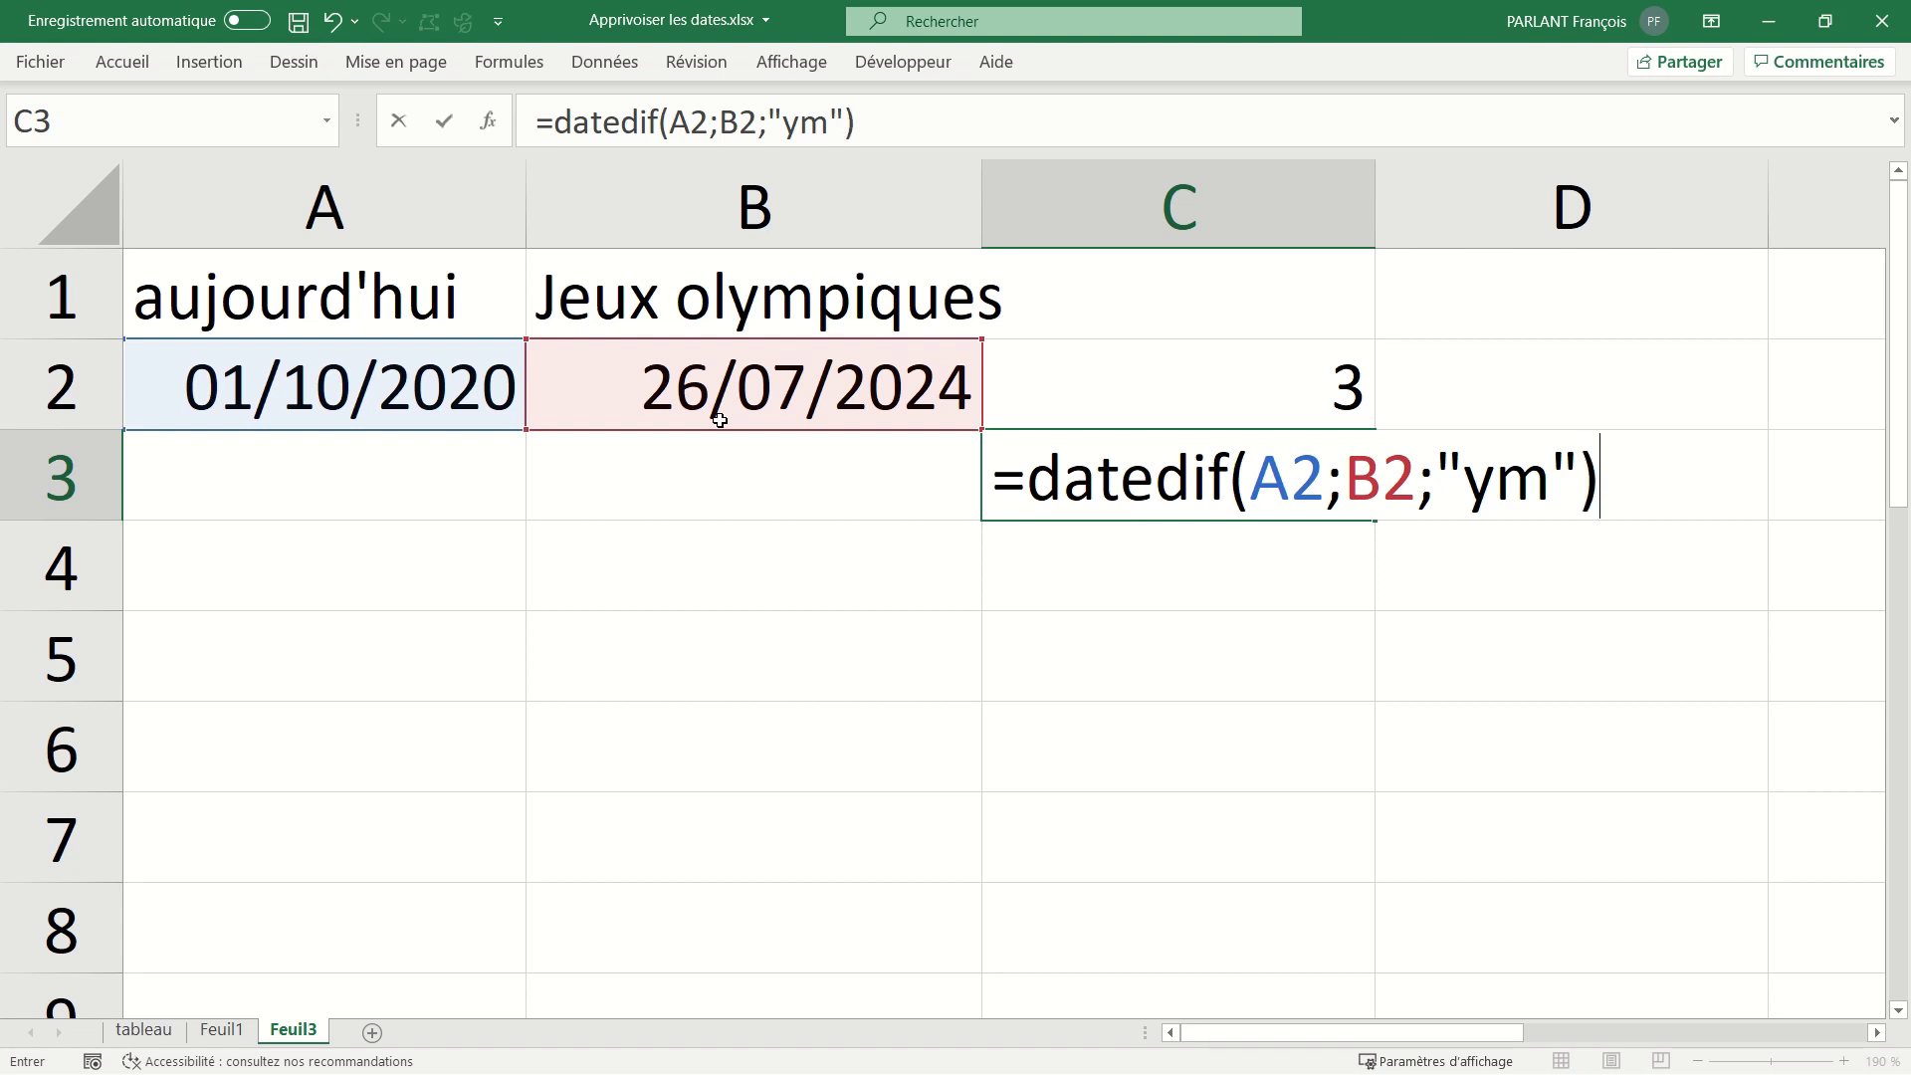
pyautogui.press('Return')
pyautogui.click(1147, 478)
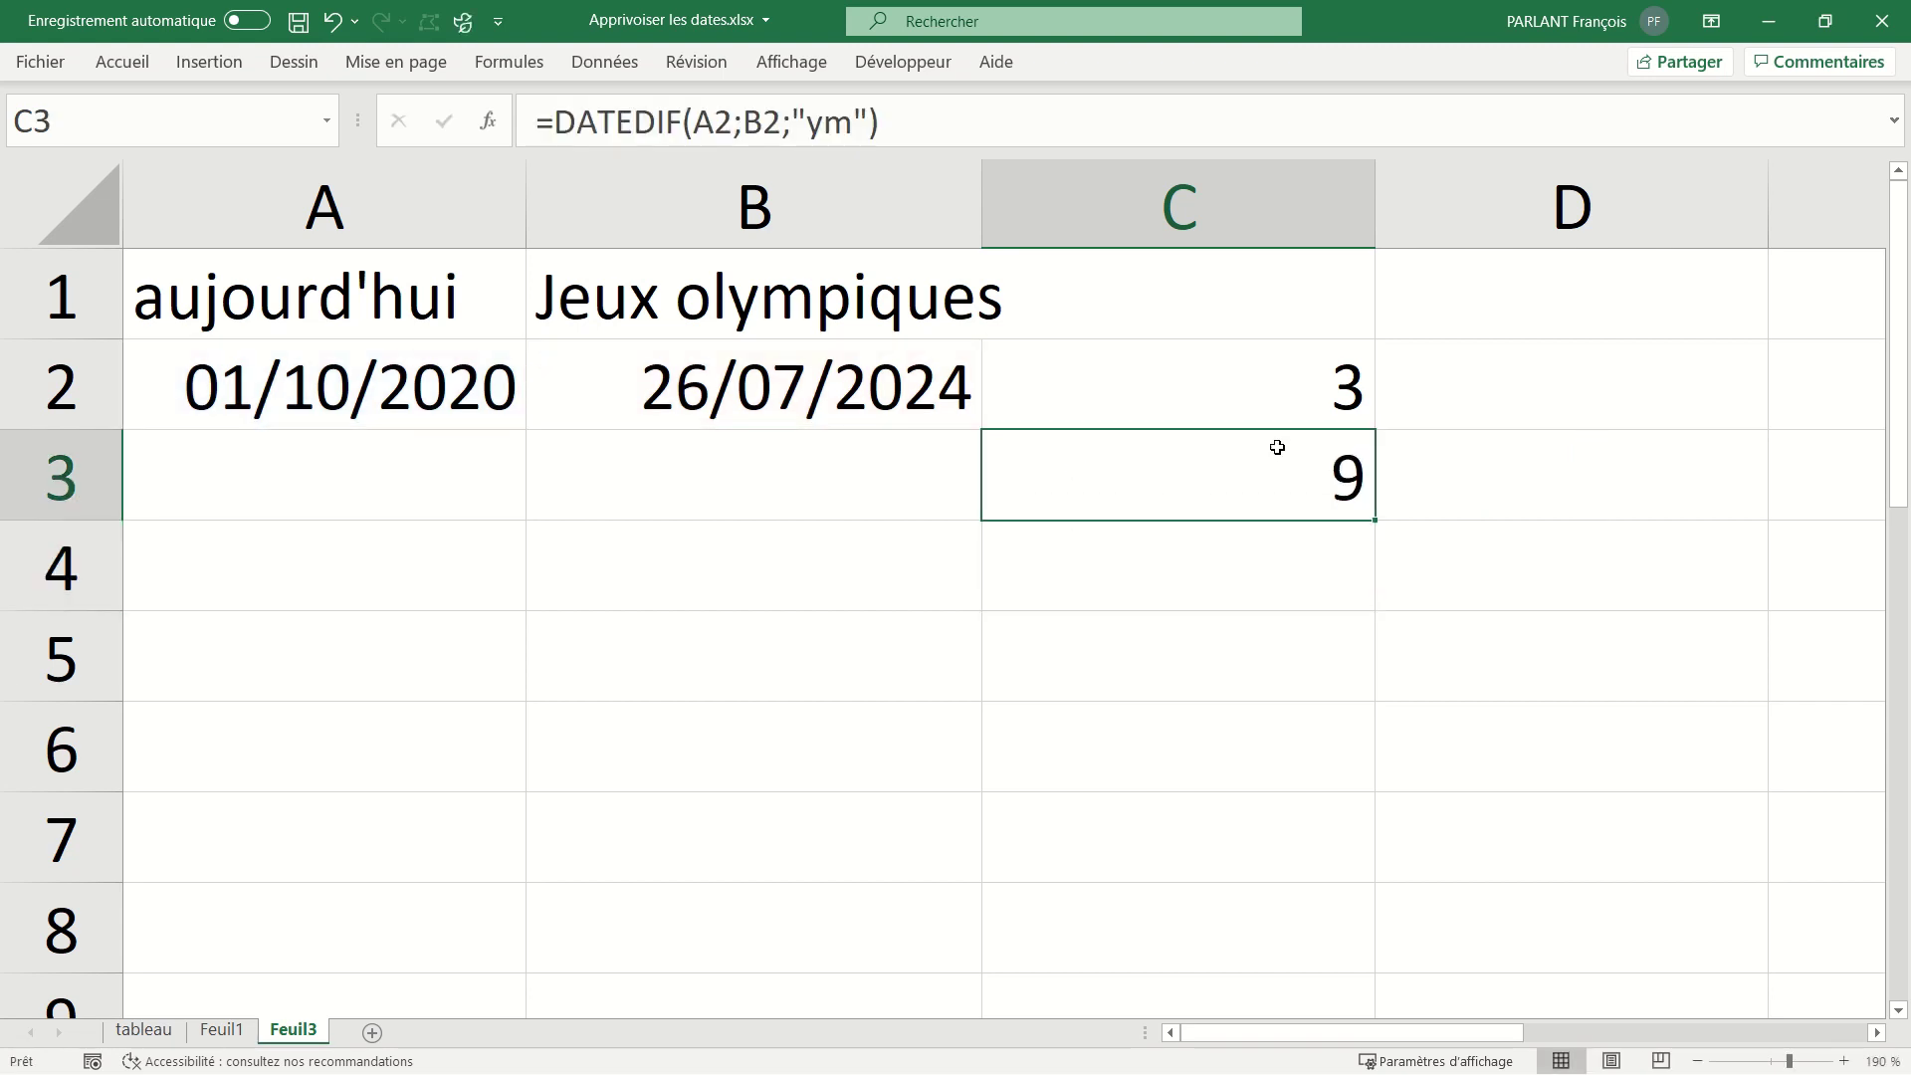
# Label the DATEDIF results by entering "années" in cell D2 and "mois" in cell D3.
pyautogui.click(1461, 382)
pyautogui.write('années')
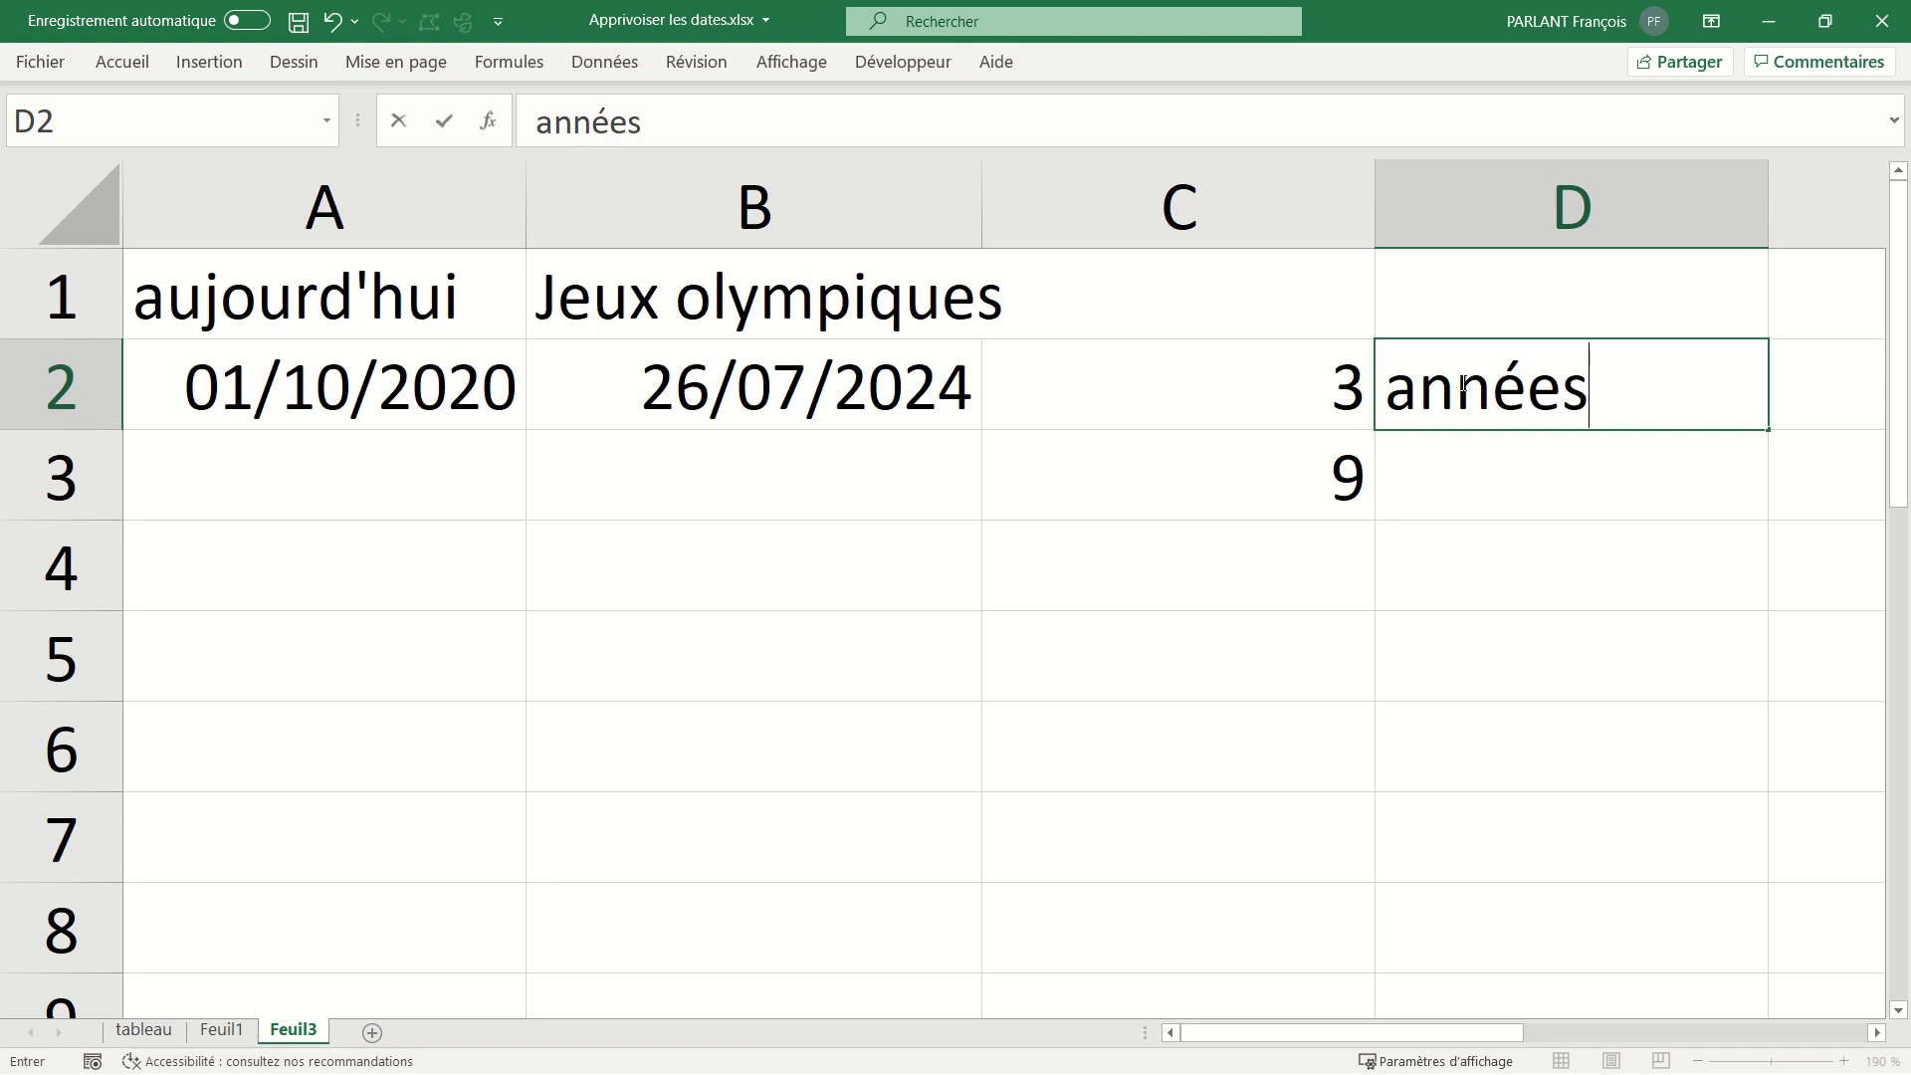
pyautogui.press('Return')
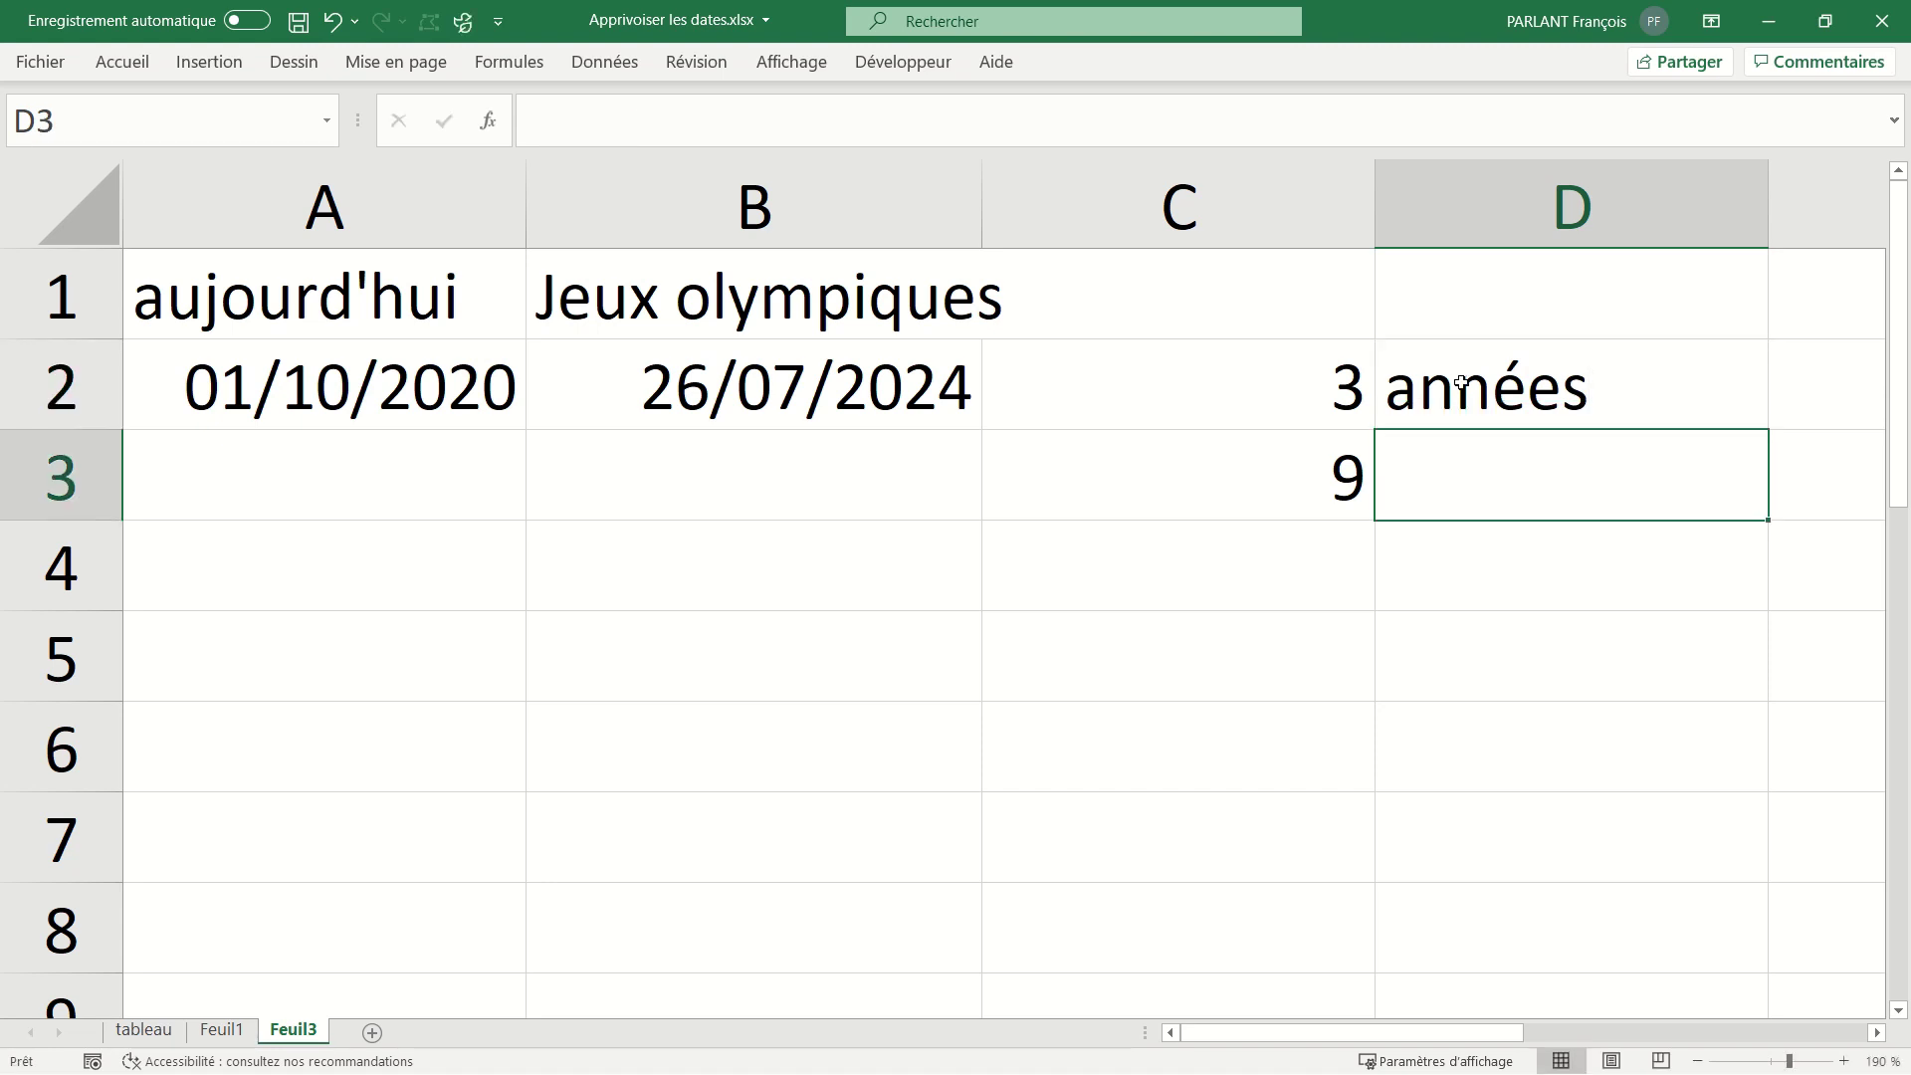
pyautogui.write('mois')
pyautogui.press('Return')
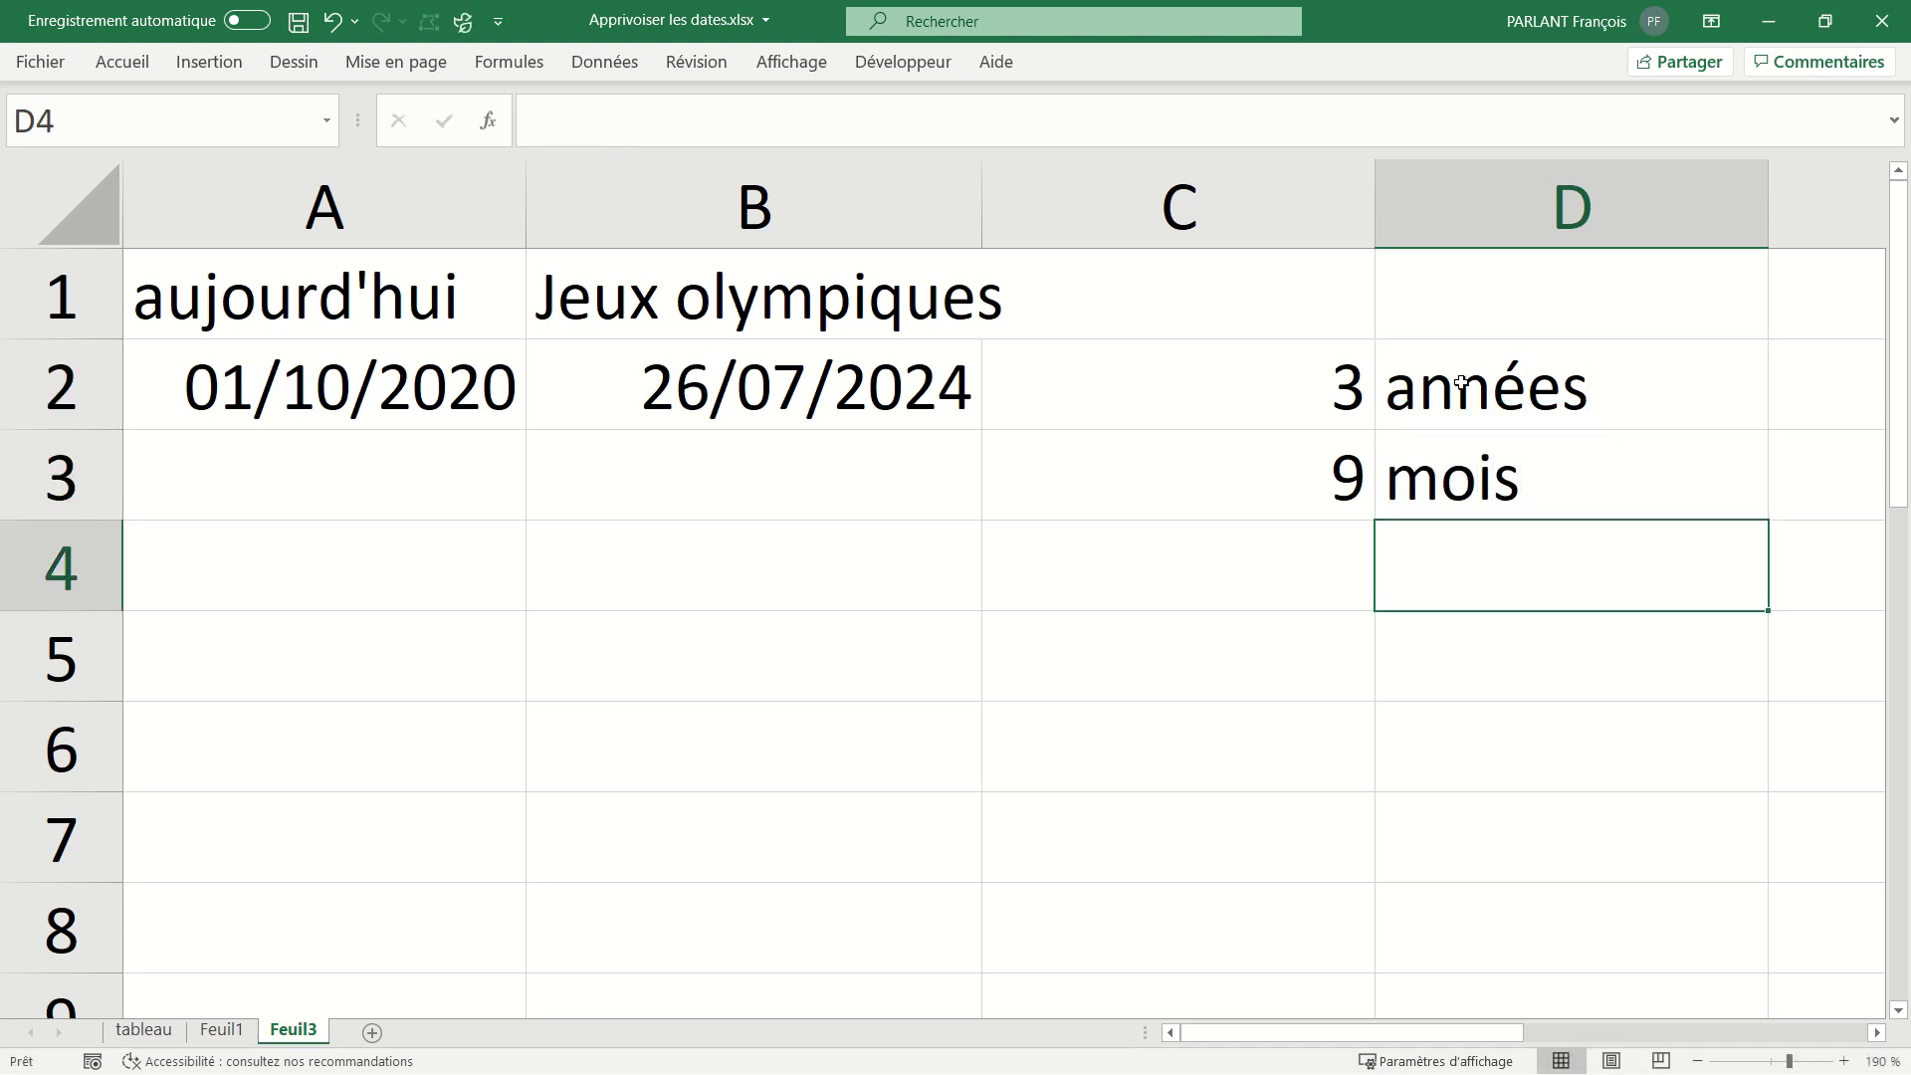
# Reuse the C3 formula in cell C4 with the unit "md" to count the remaining days, giving =DATEDIF(A2;B2;"md").
pyautogui.click(1237, 474)
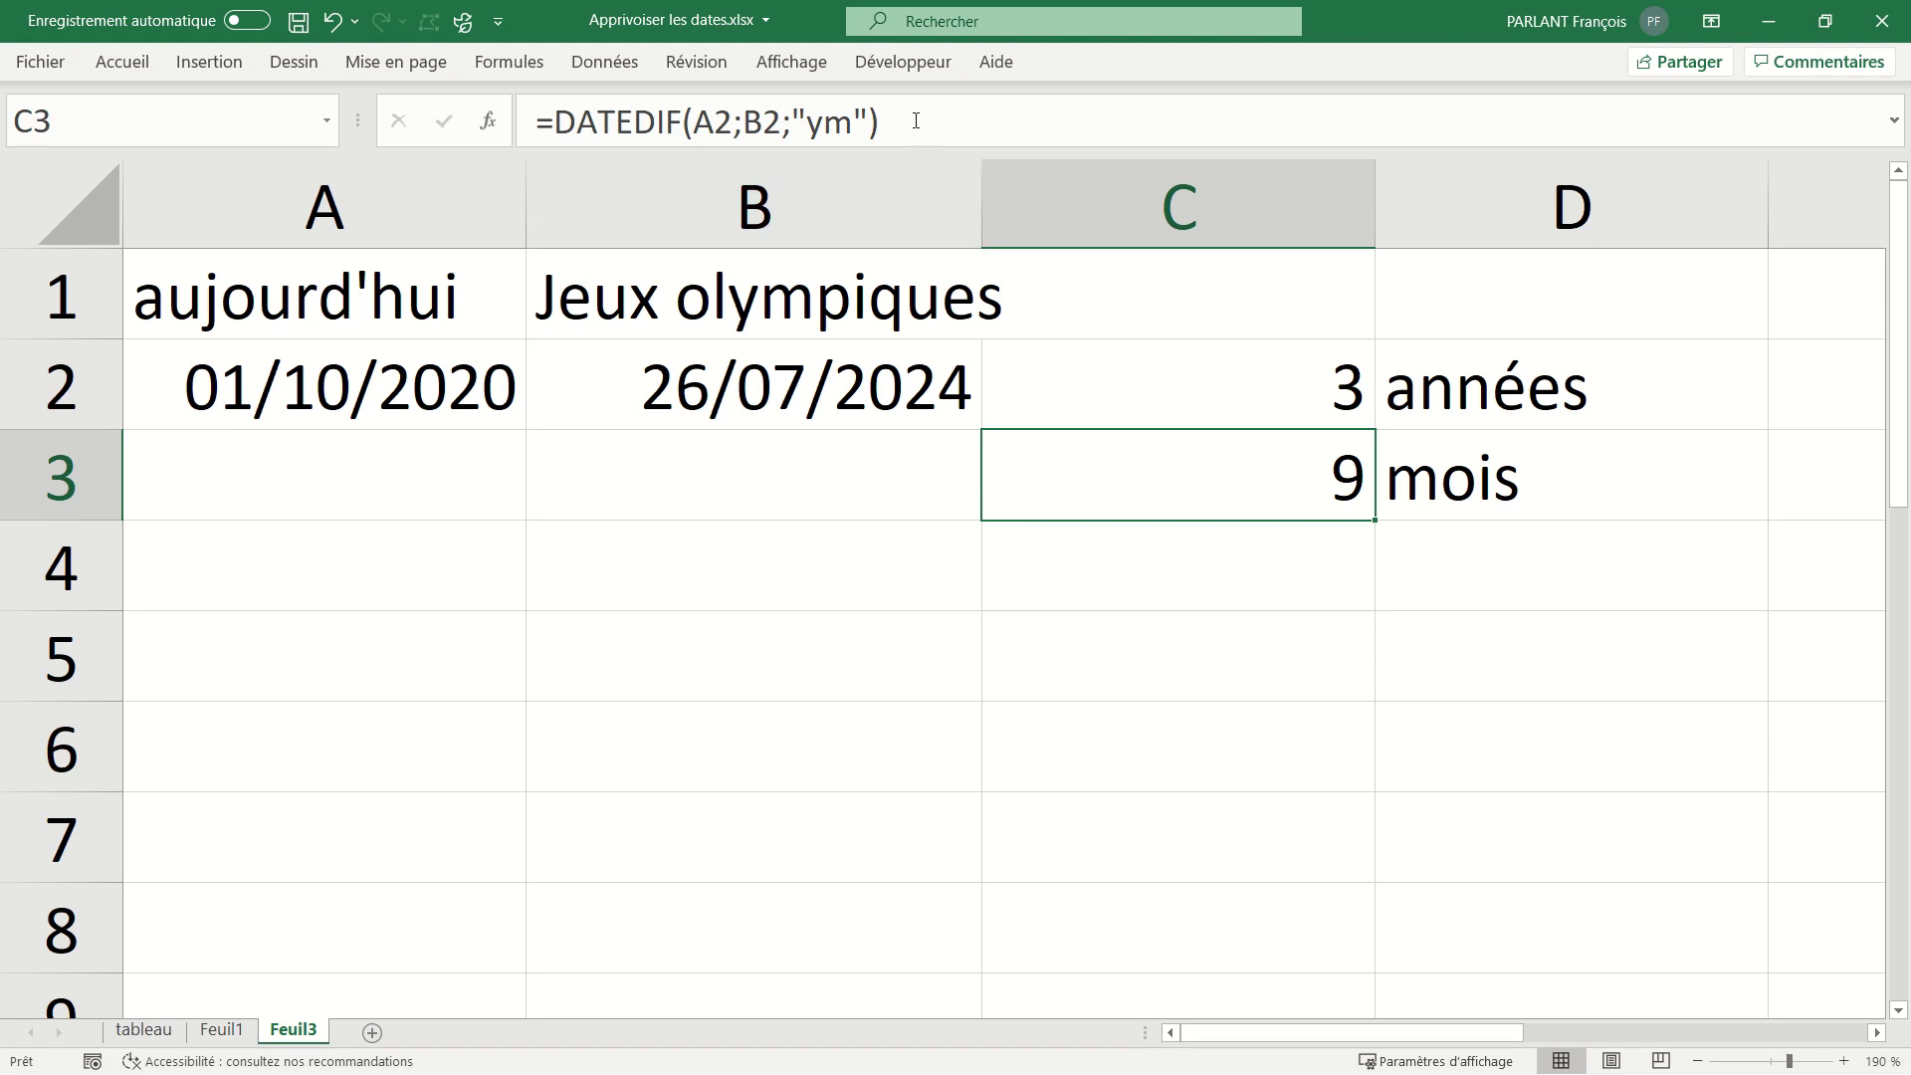
pyautogui.moveTo(916, 121); pyautogui.dragTo(553, 119)
pyautogui.hotkey('ctrl', 'c')
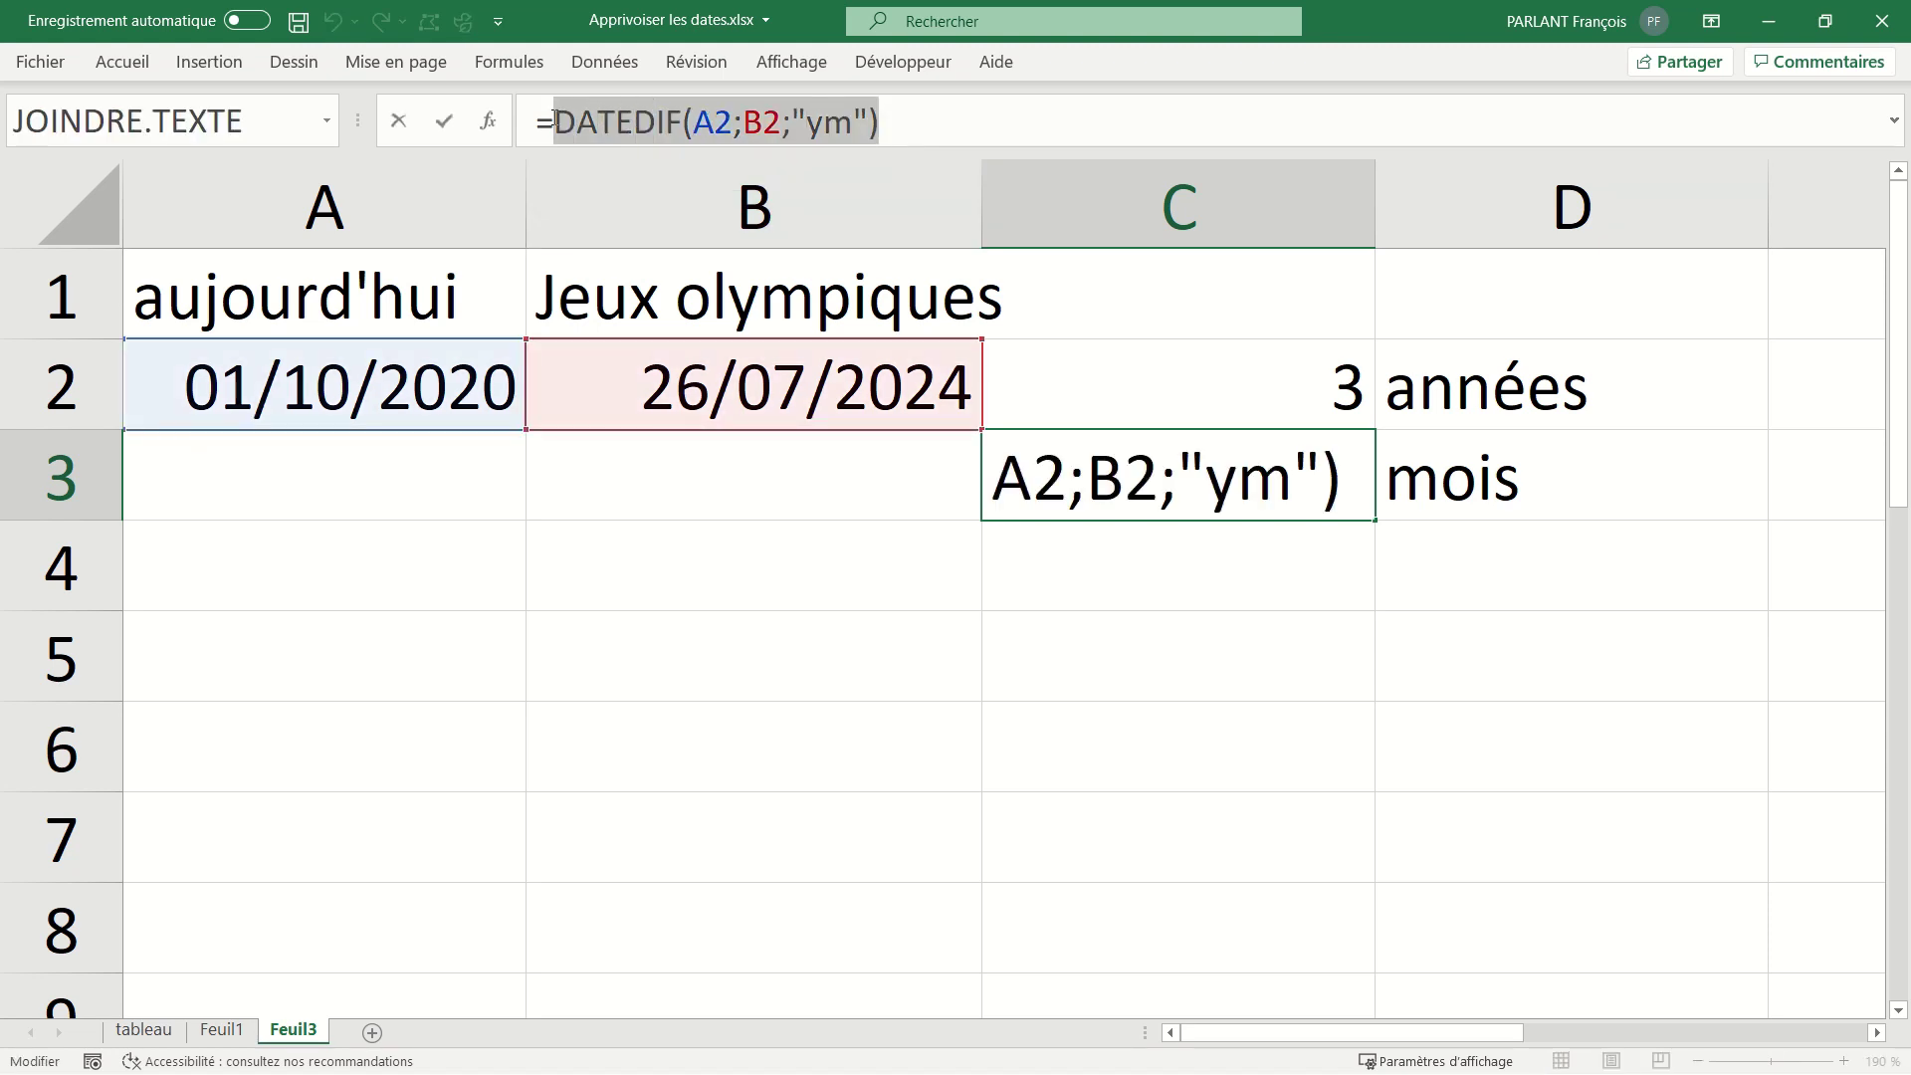
pyautogui.press('Escape')
pyautogui.press('Down')
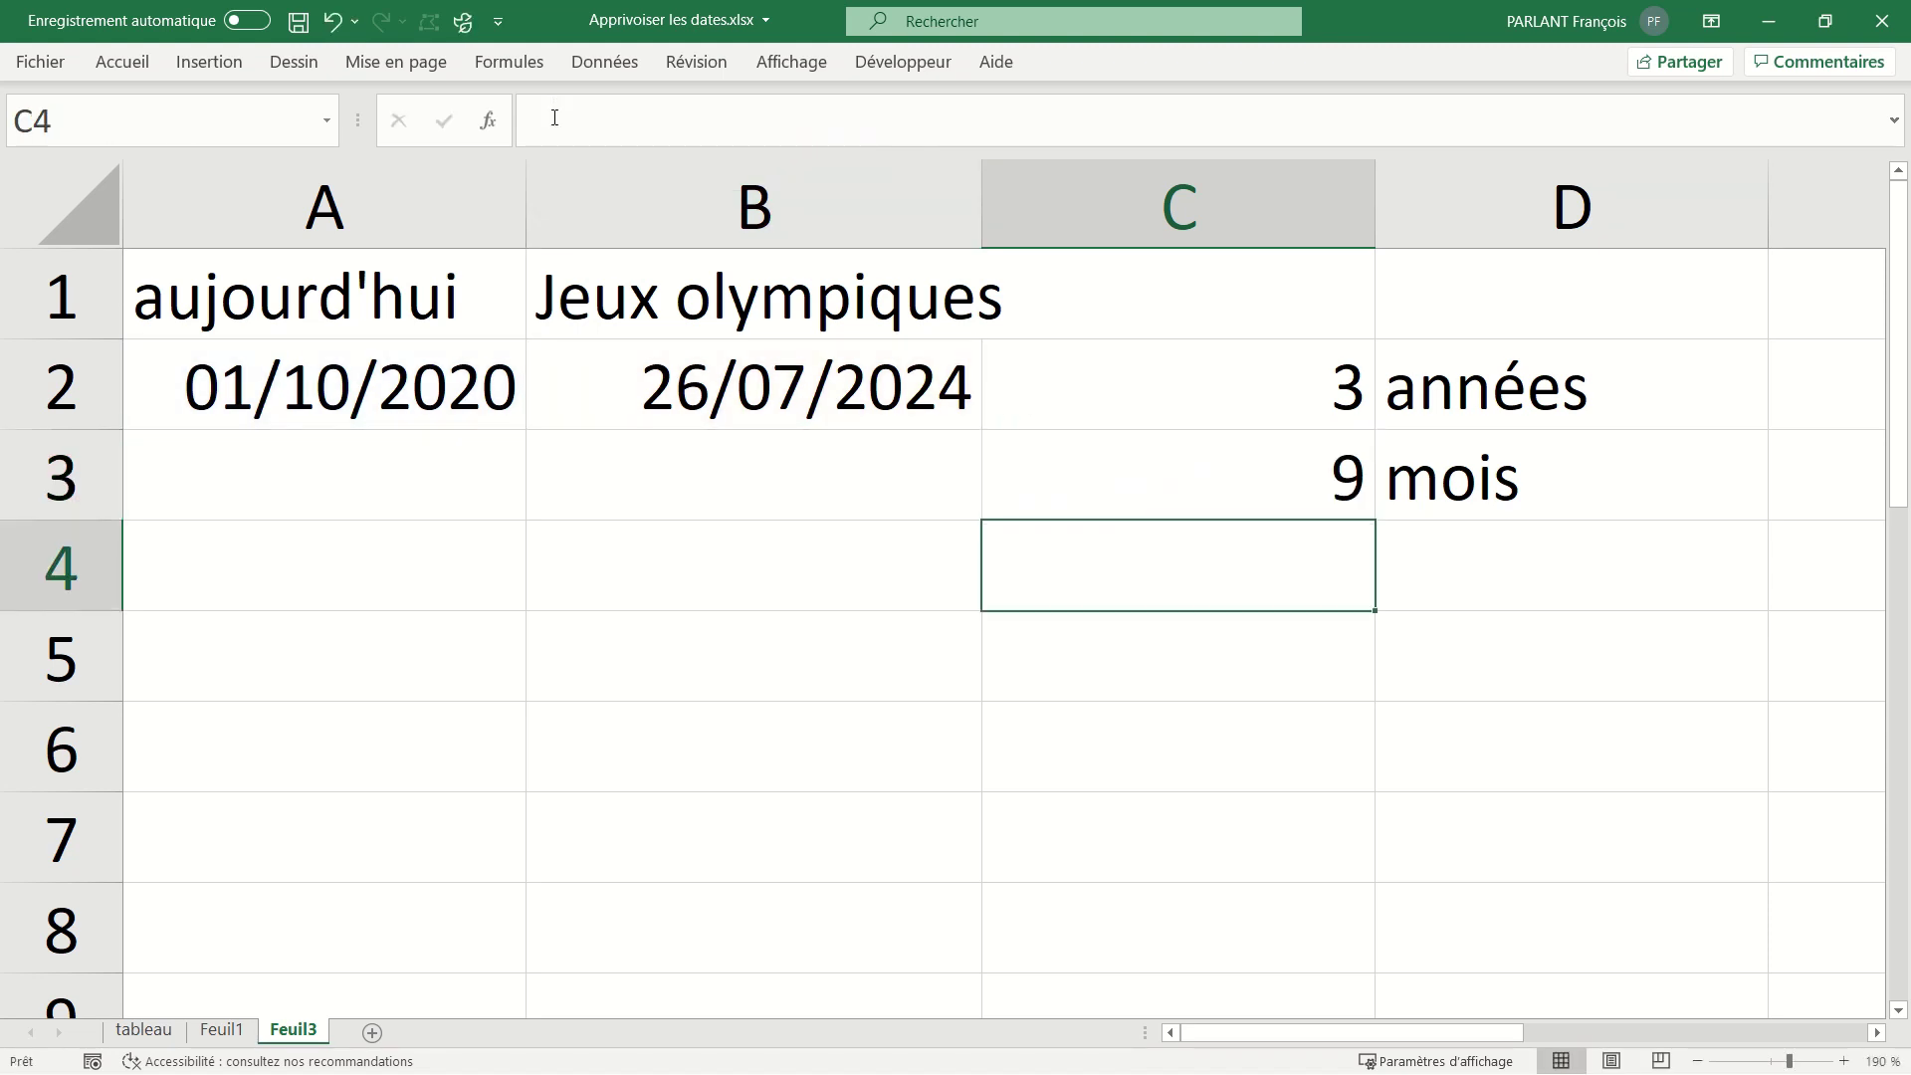
pyautogui.write('=')
pyautogui.hotkey('ctrl', 'v')
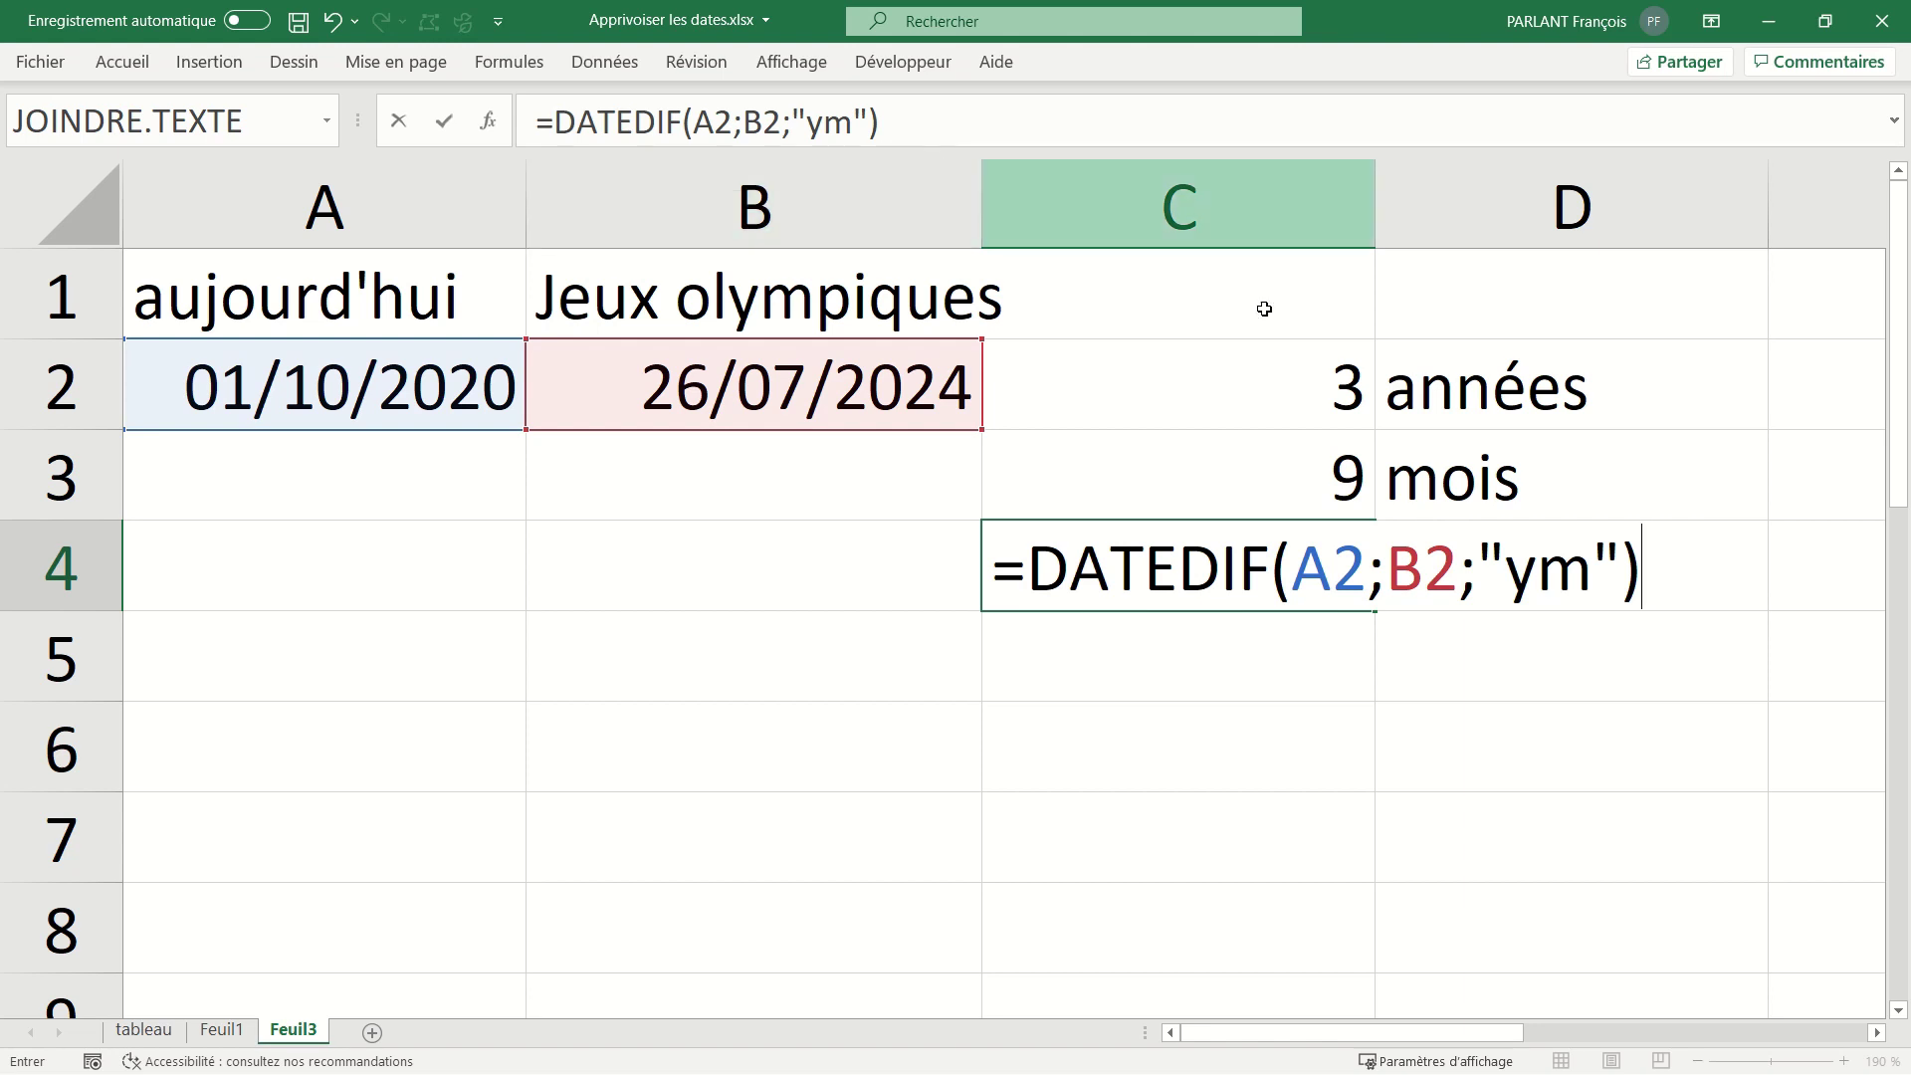
pyautogui.click(1558, 562)
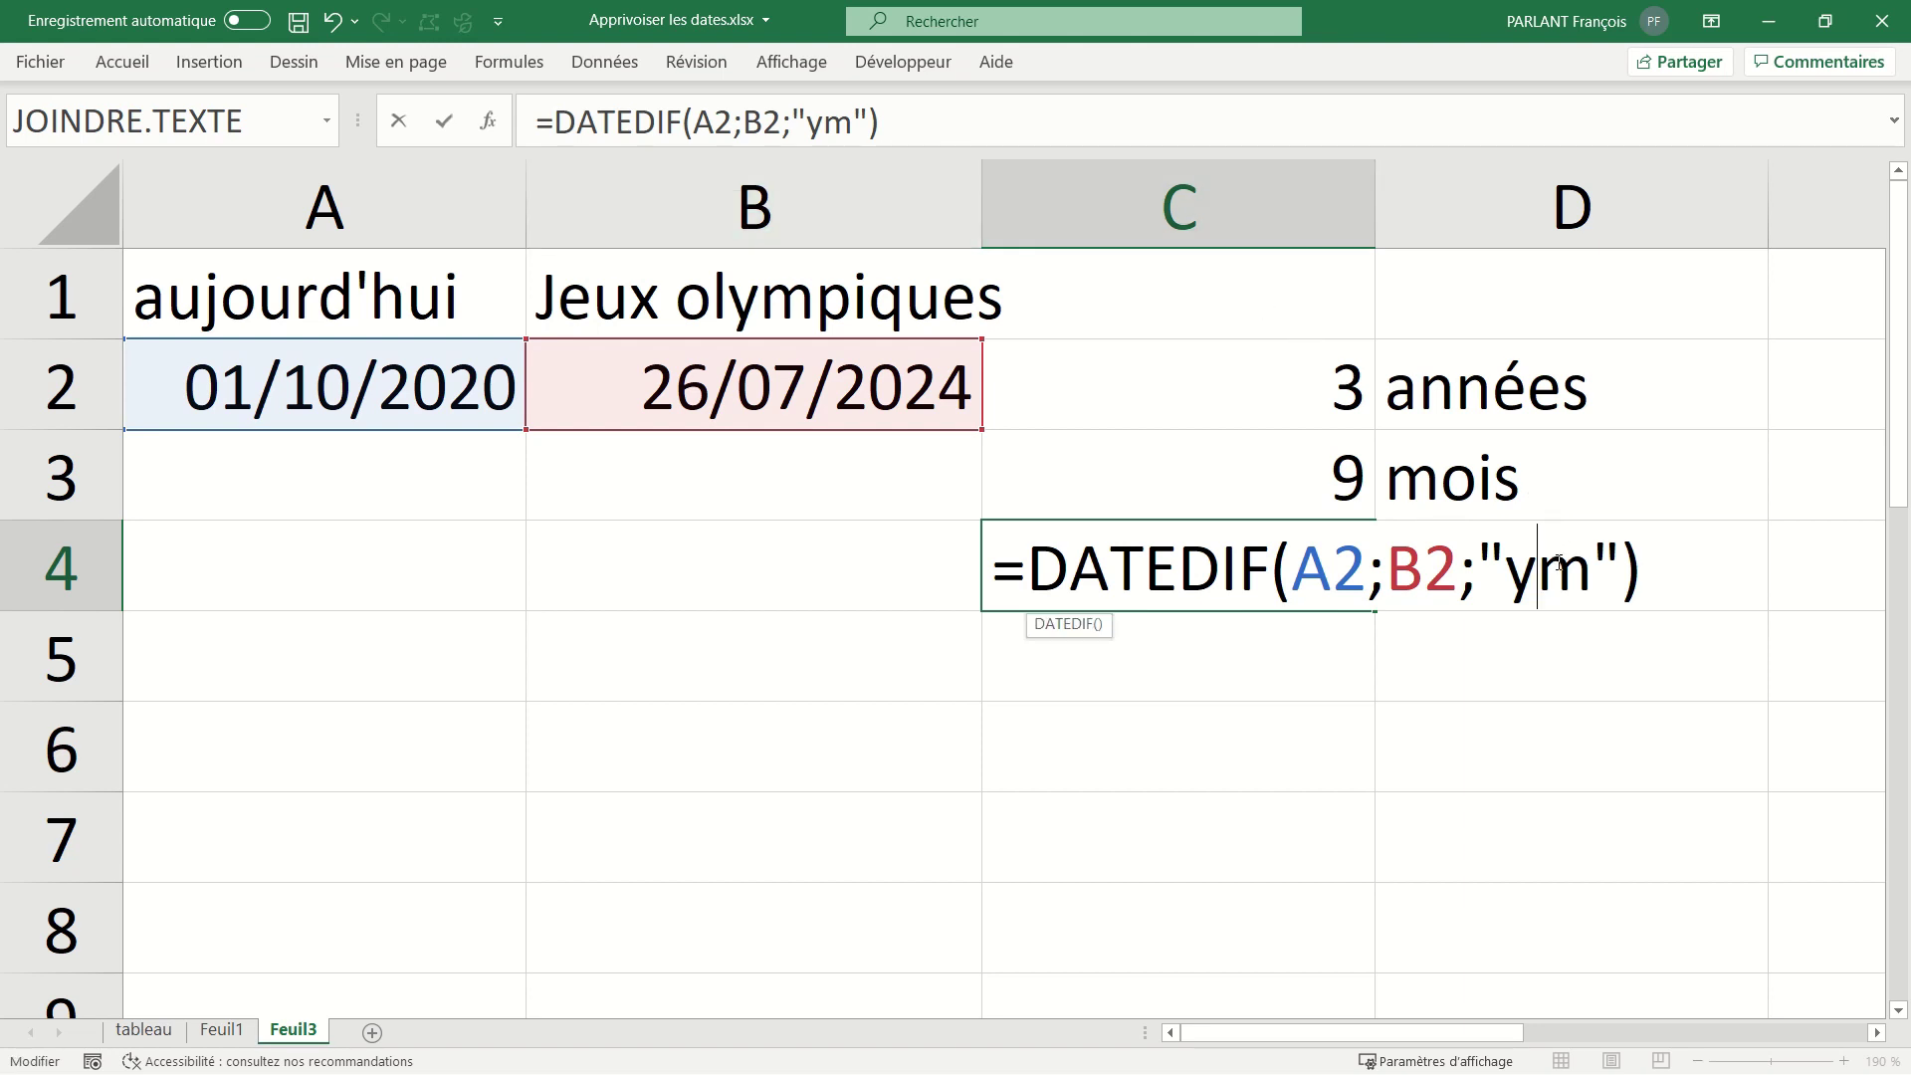
pyautogui.press('BackSpace')
pyautogui.click(1559, 562)
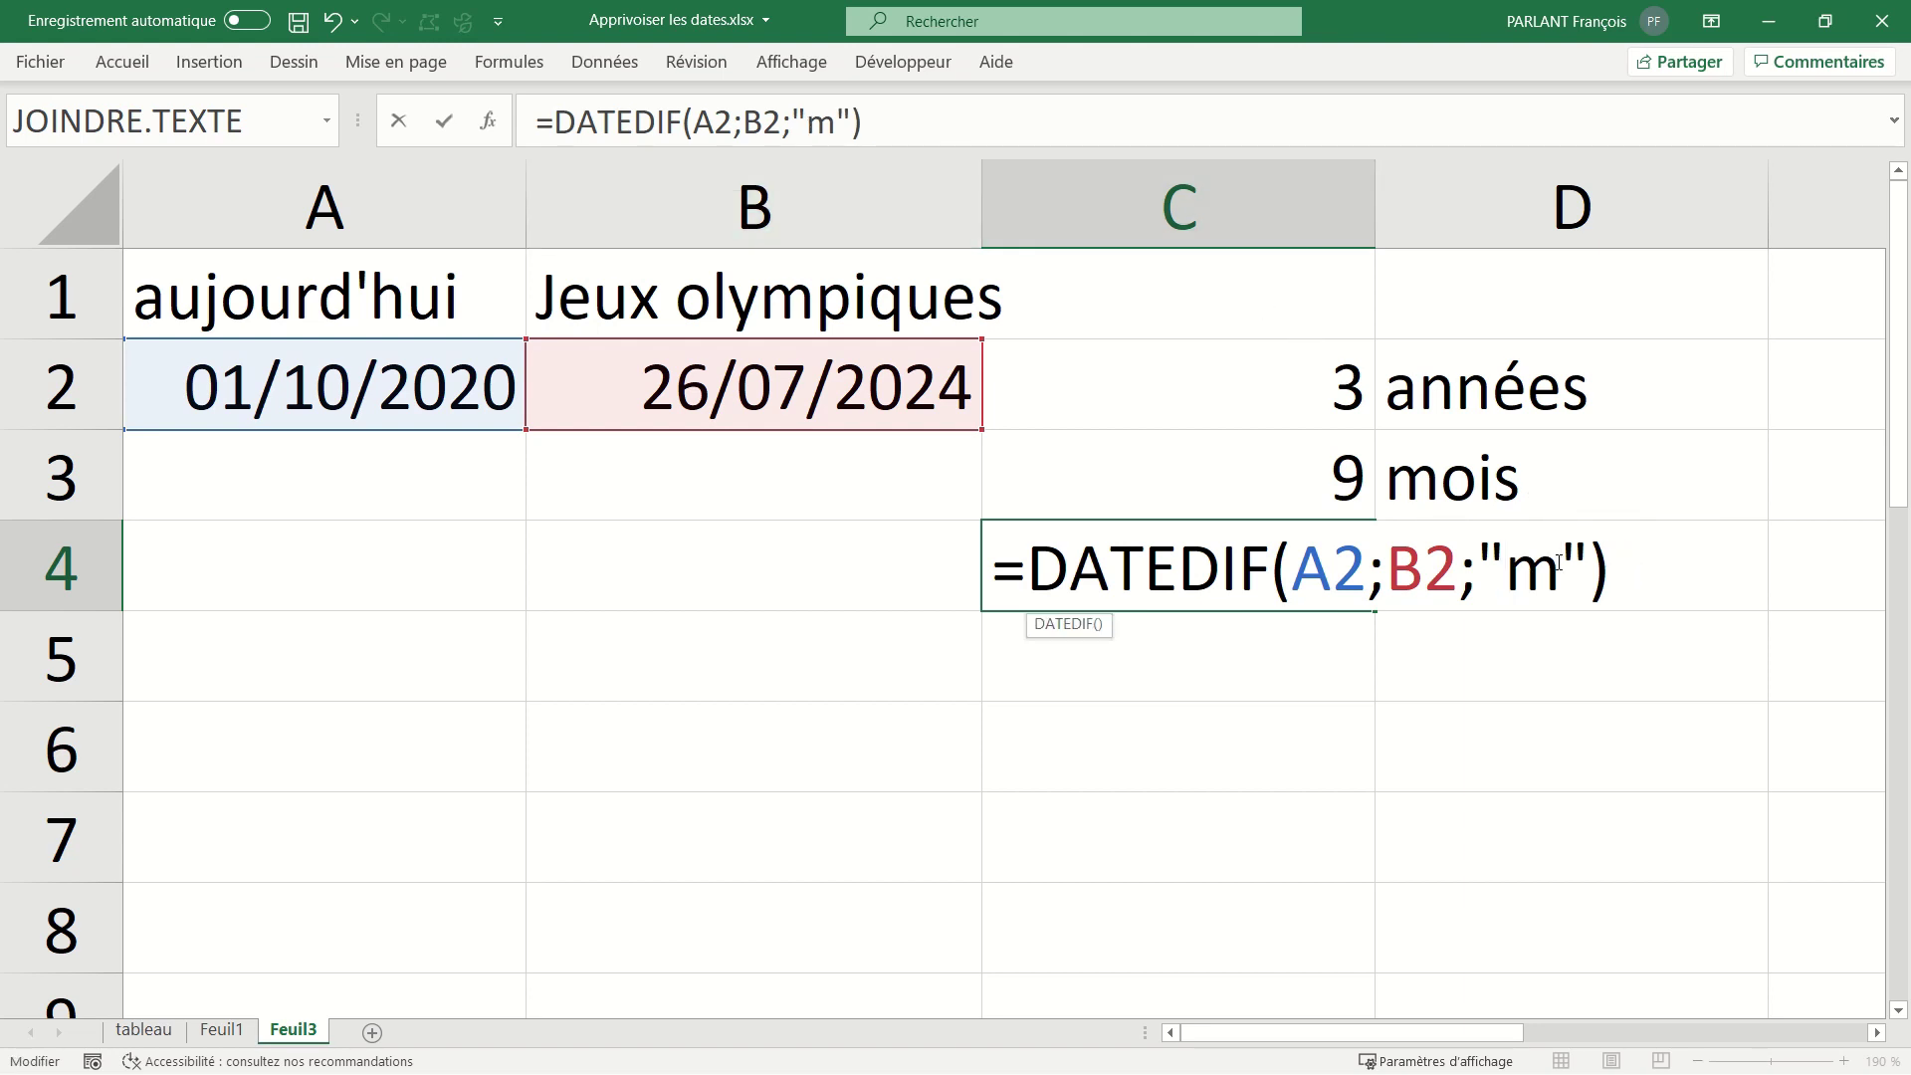
pyautogui.write('d')
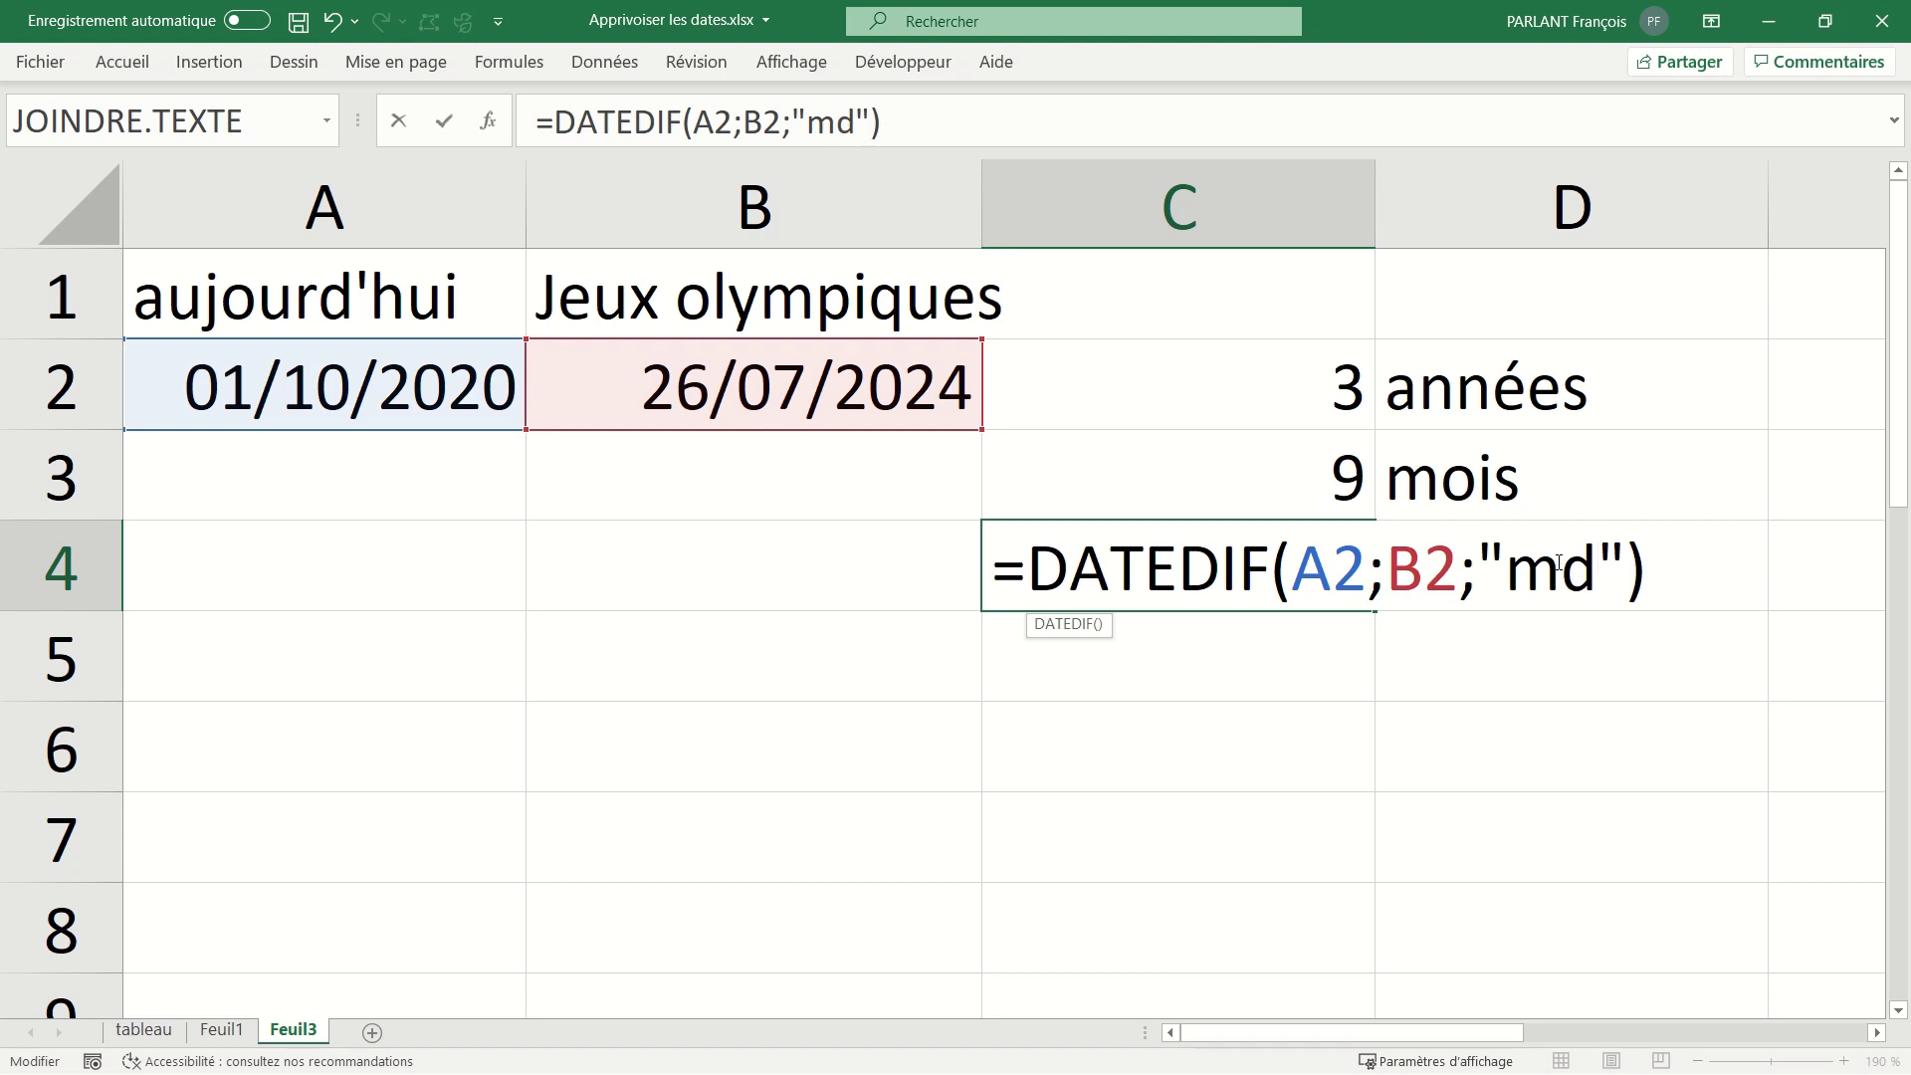
pyautogui.press('Return')
# Label the remaining-days result by entering "jours" in cell D4, and select the start date in A2.
pyautogui.click(1500, 562)
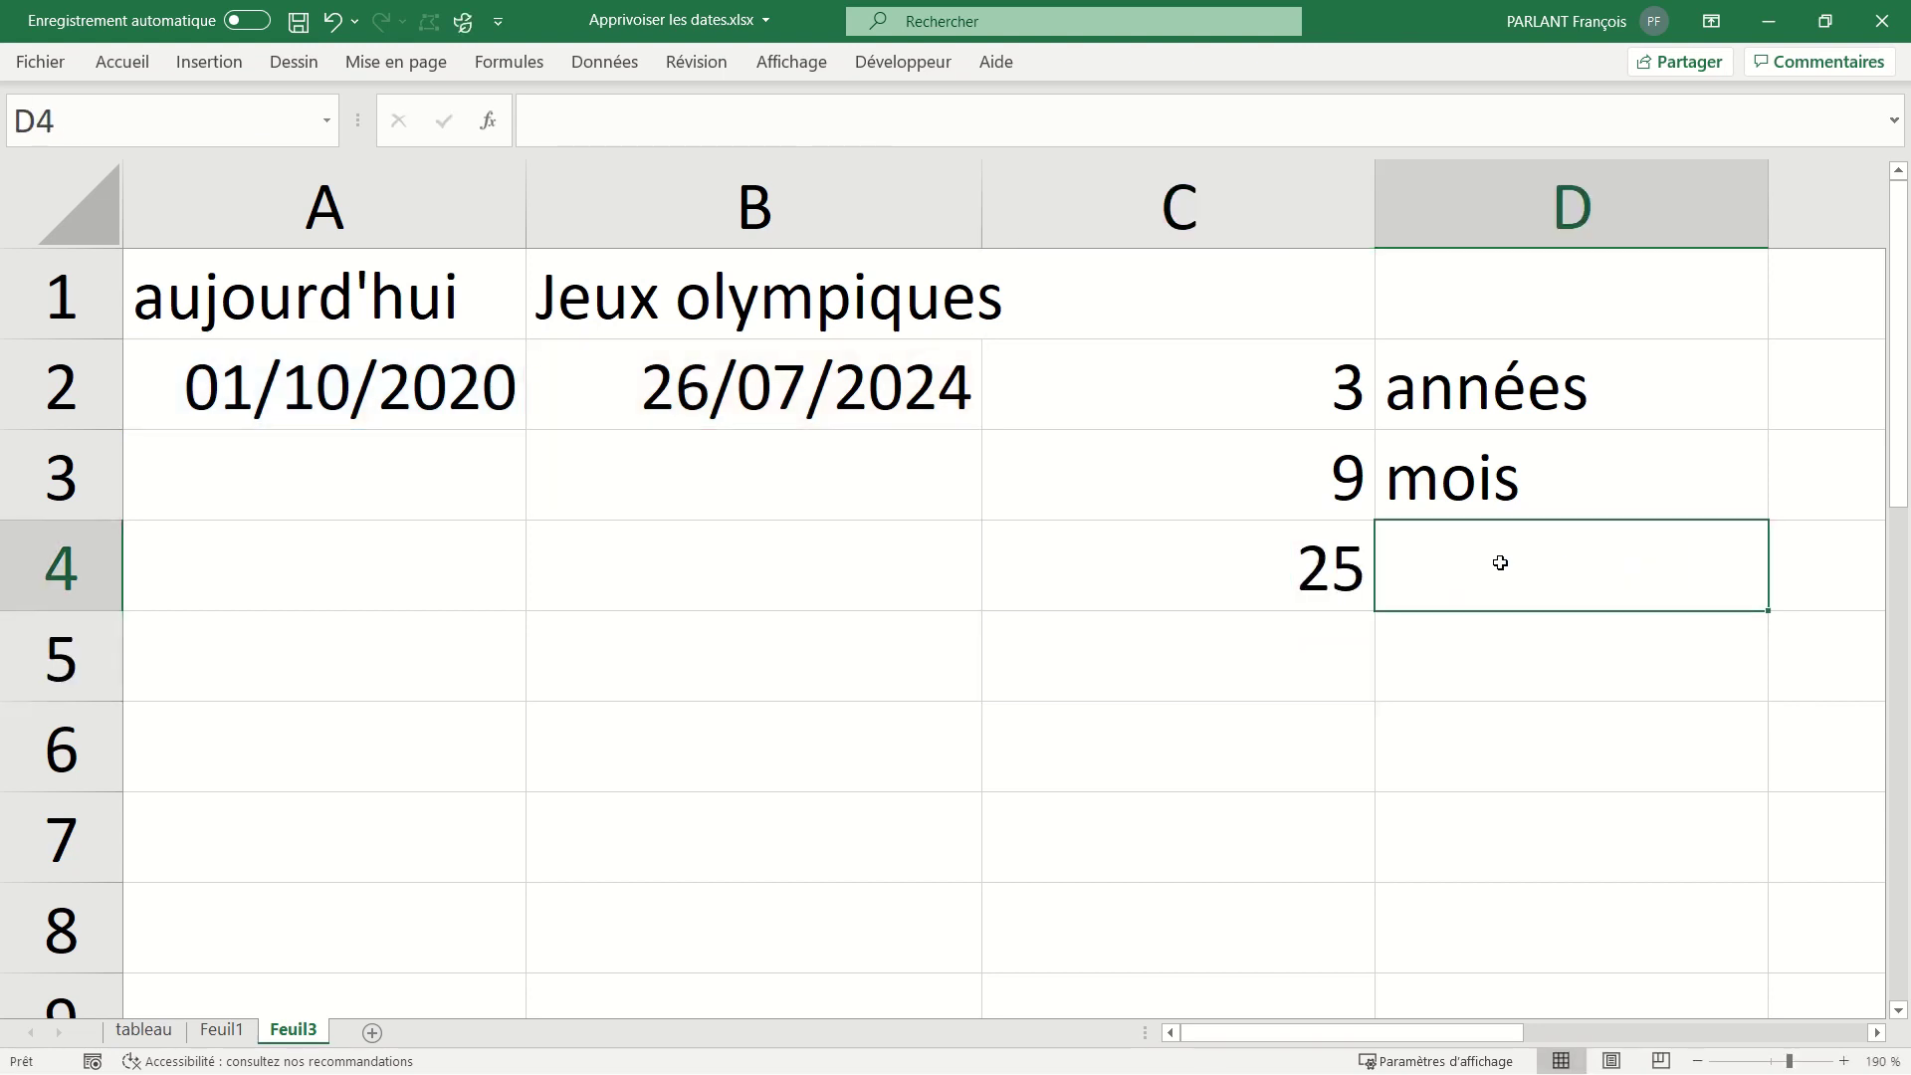
pyautogui.write('jours')
pyautogui.press('Return')
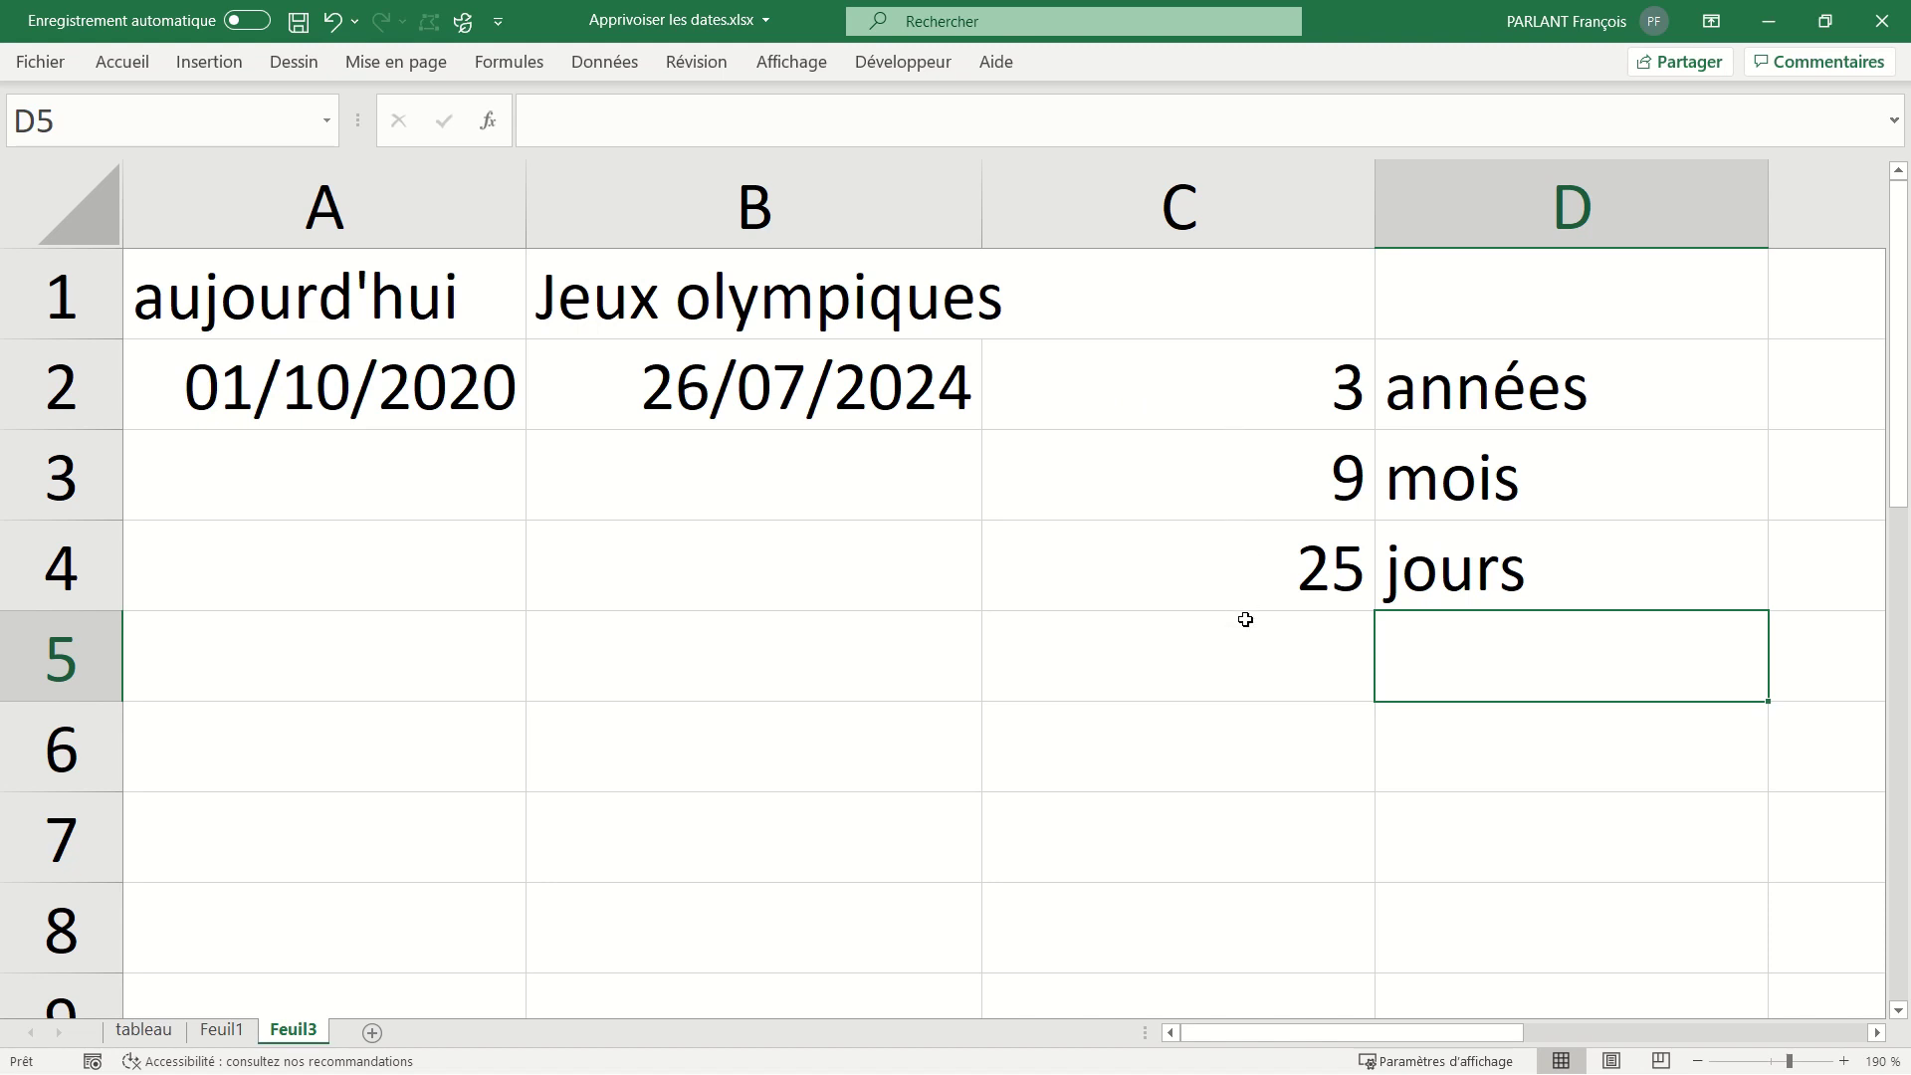
pyautogui.click(335, 356)
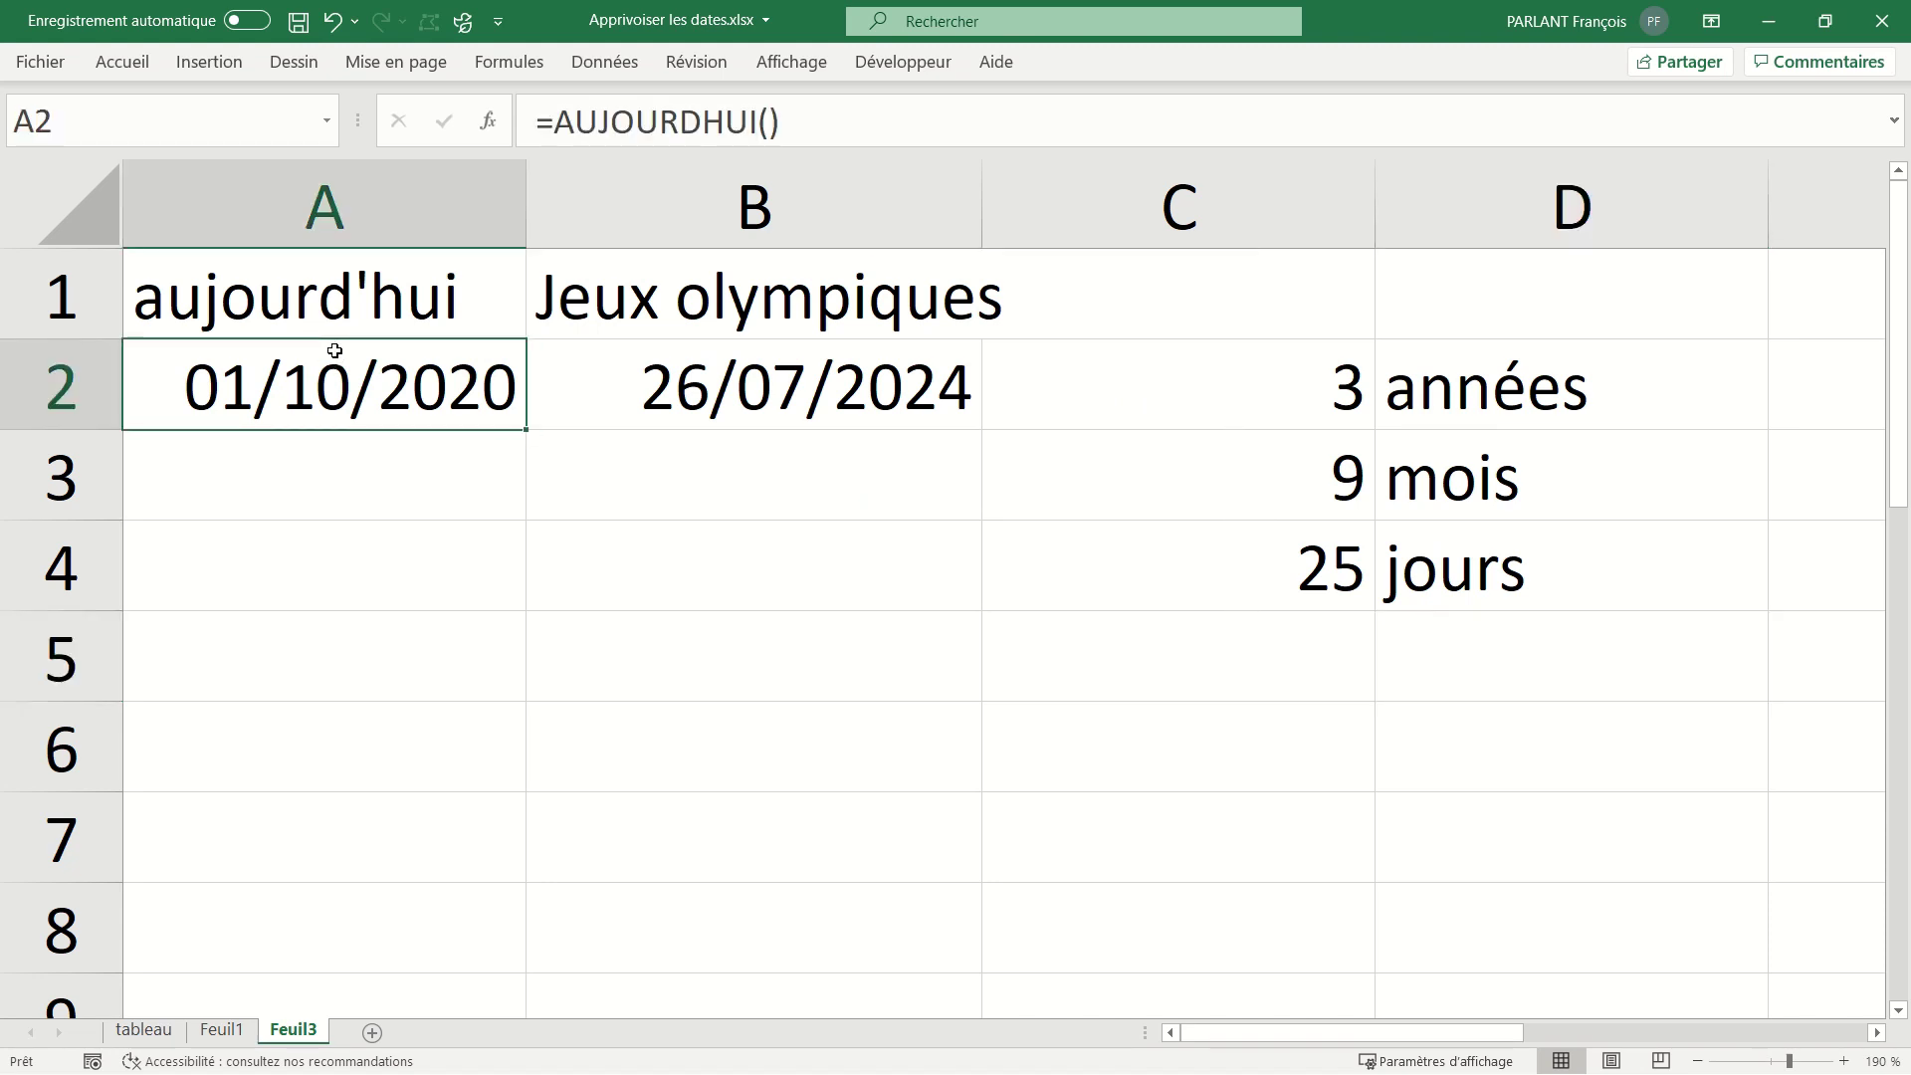